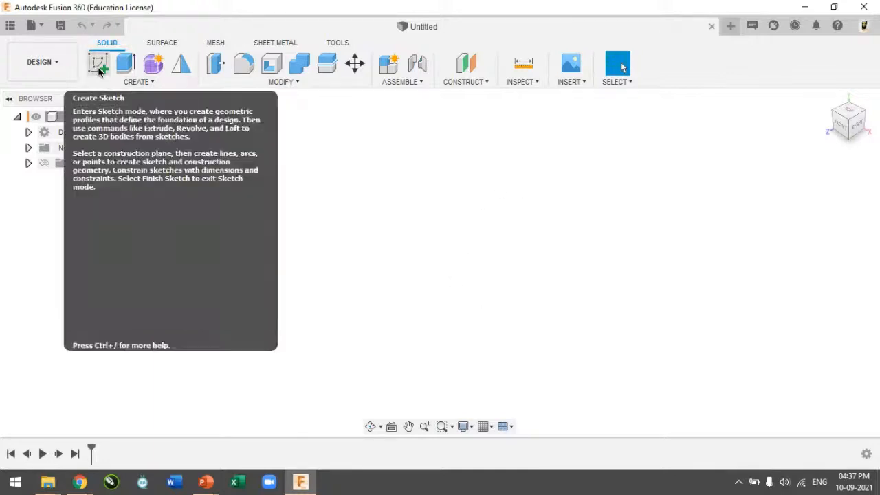
click(53, 63)
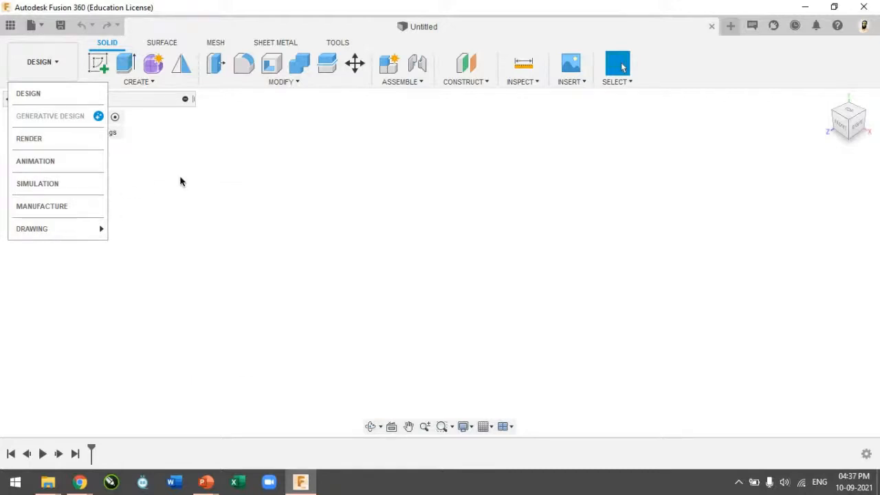
click(180, 181)
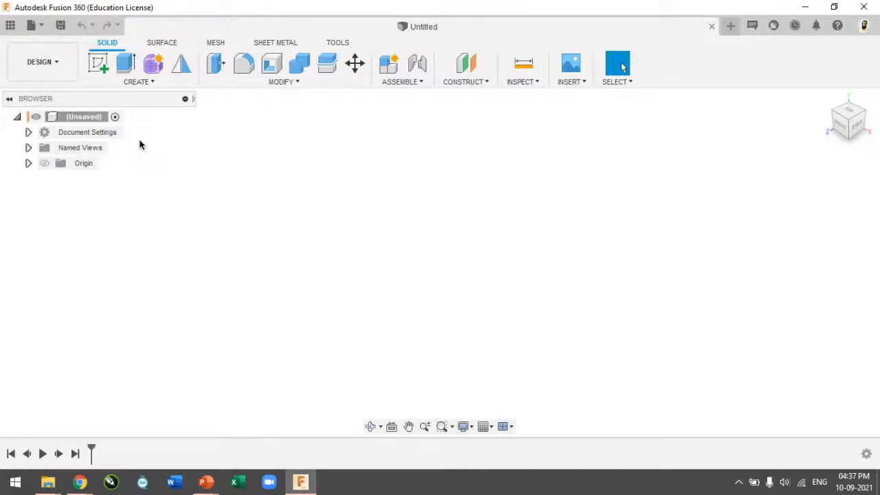
- Start a new sketch on the horizontal top plane through the origin
click(98, 67)
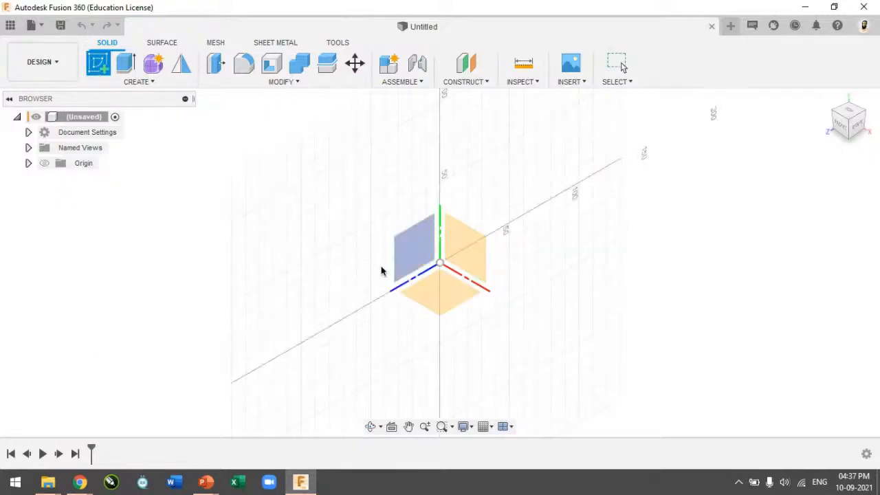
click(453, 295)
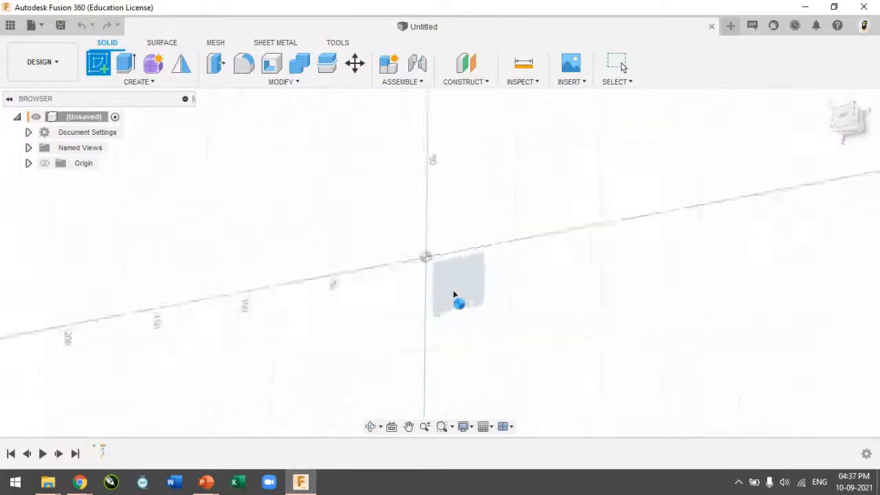
middle_drag(474, 207, 464, 275)
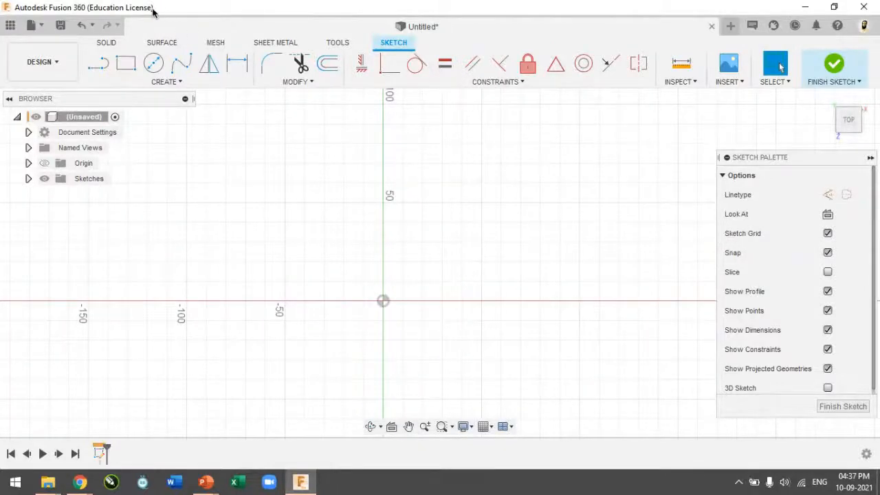
- Draw a center-diameter circle at the origin with a diameter of 100 mm
click(156, 64)
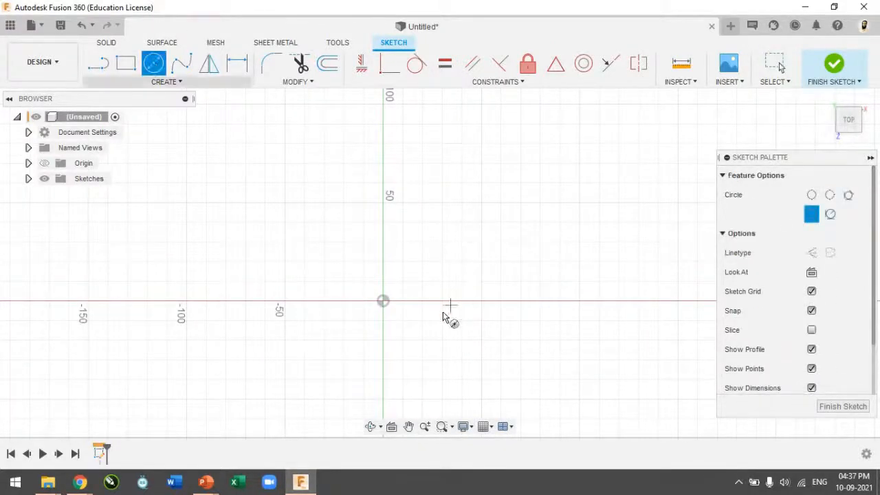
click(384, 300)
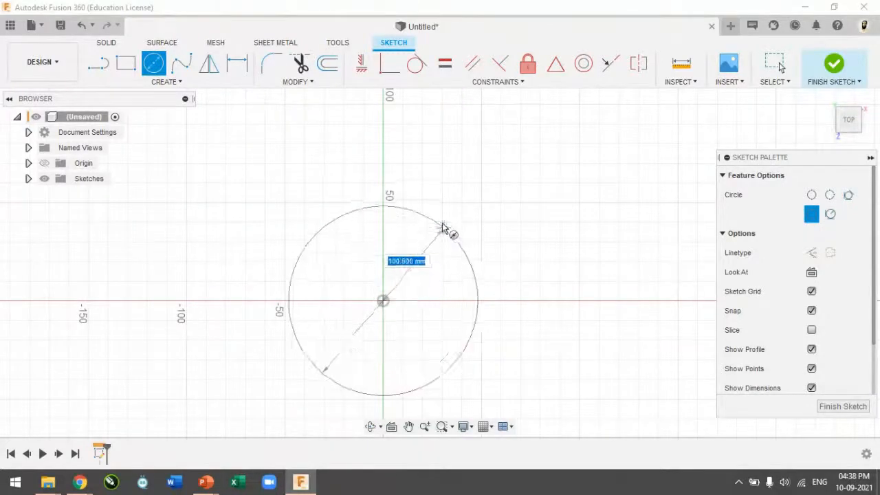
text(1)
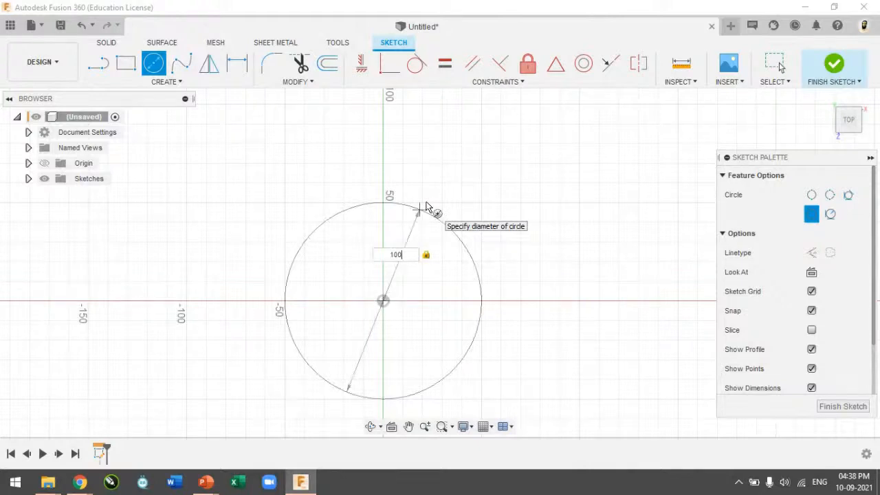
text(00)
key(Return)
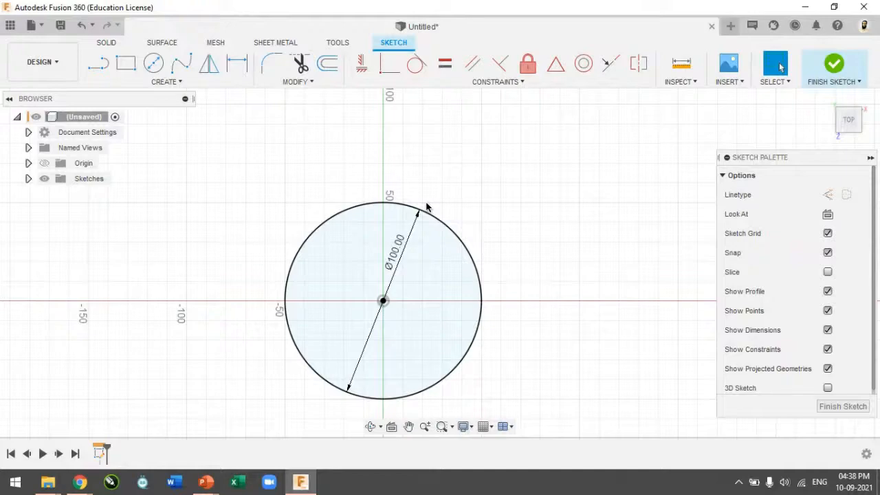
- Sketch a vertical center-to-center slot 7.5 mm wide, its centers running from about 25 mm above the origin to the circle's topmost point
key(alt+Tab)
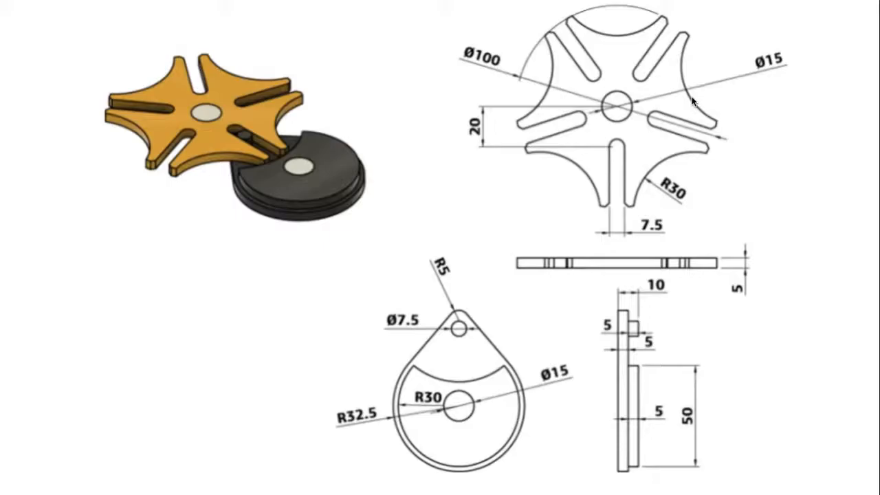
key(alt+Tab)
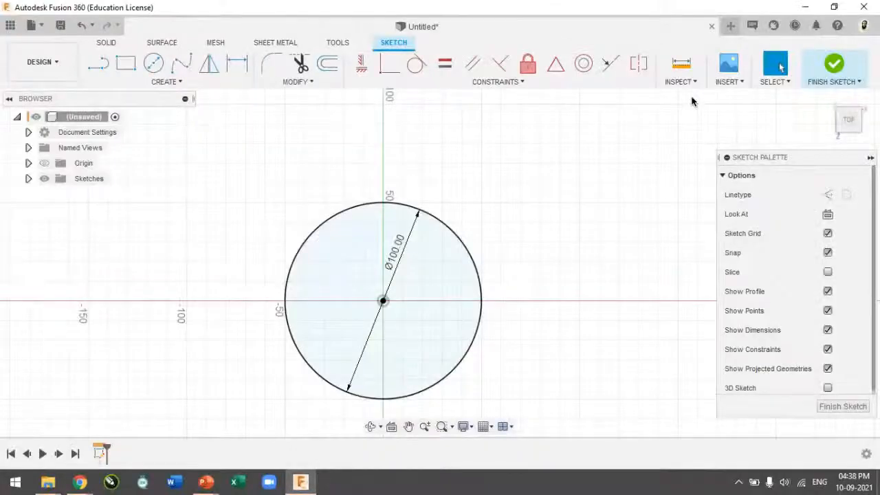
click(180, 82)
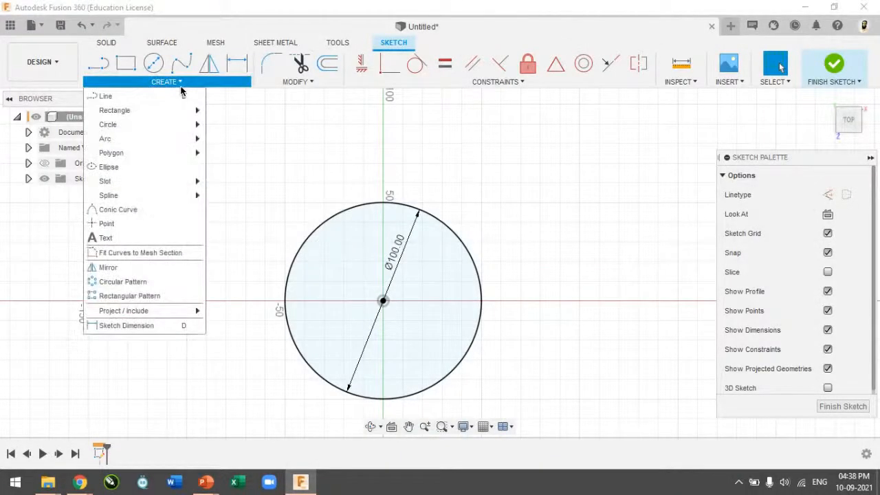
mouse_move(176, 193)
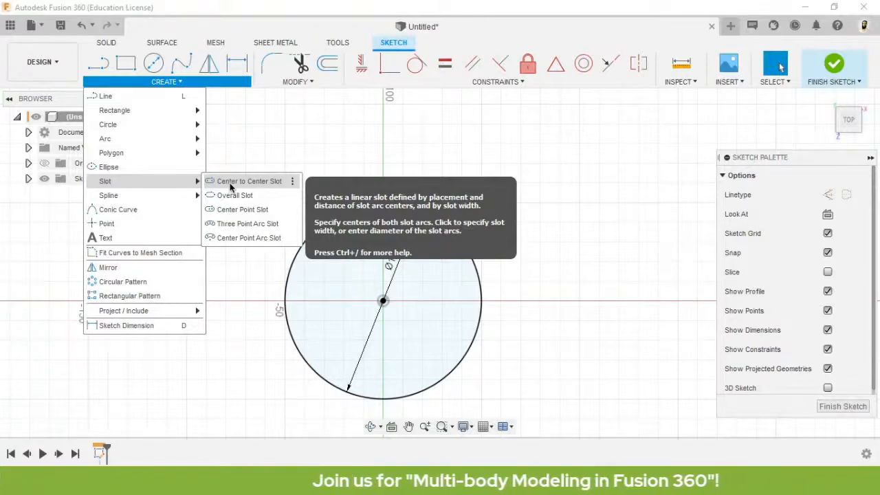
click(242, 181)
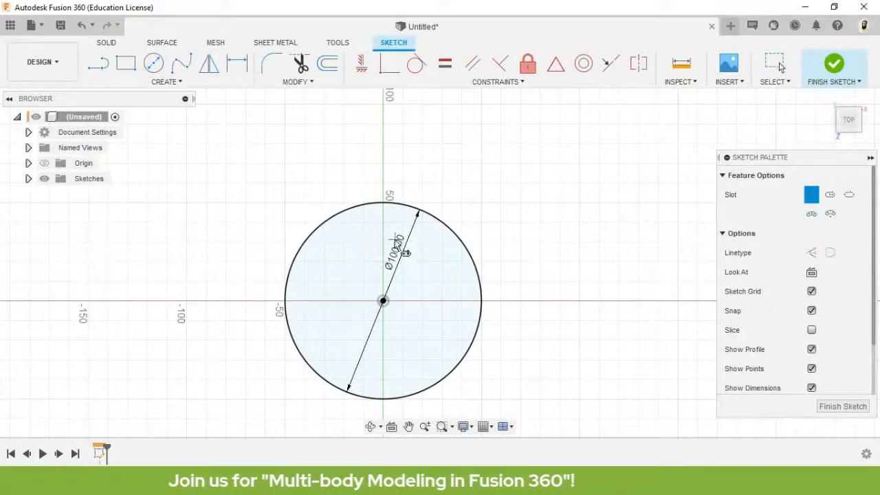
scroll(392, 244, up, 2)
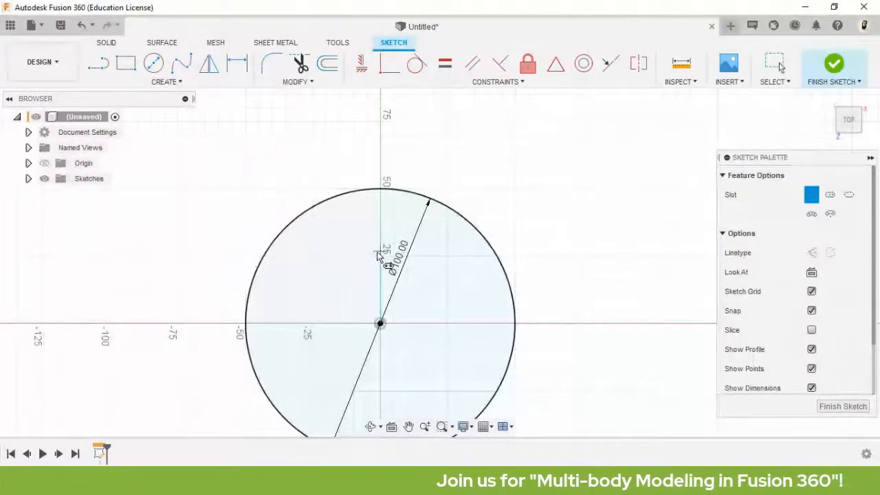
click(380, 254)
click(381, 188)
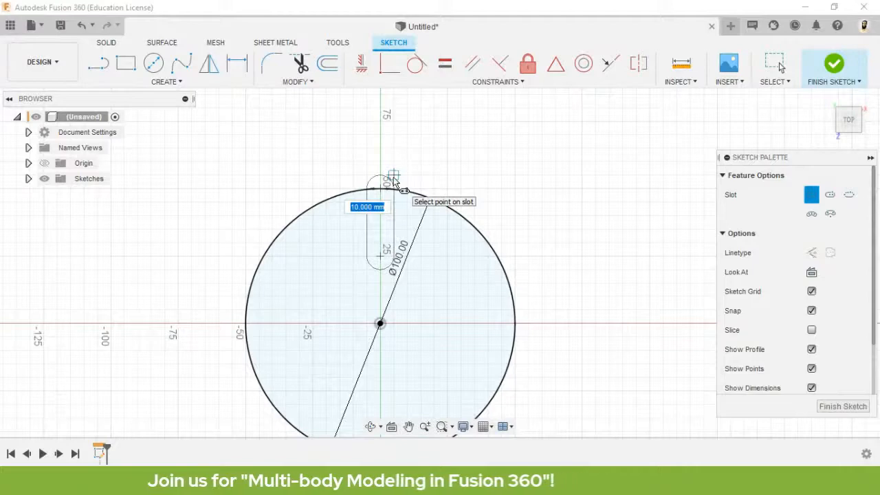
text(7.5)
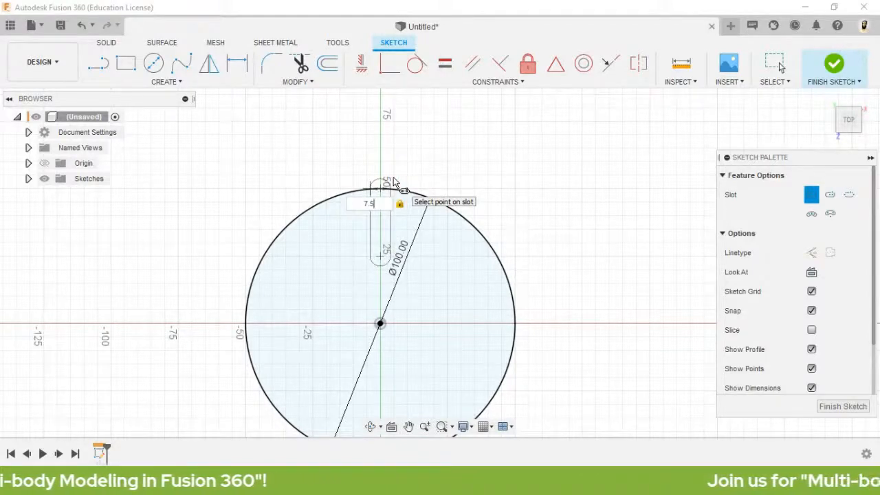
key(Return)
- Check the reference drawing for the slot's position and the slotted wheel's dimensions against the sketch
key(alt+Tab)
key(alt+Tab)
key(alt+Tab)
key(alt+Tab)
key(alt+Tab)
key(alt+Tab)
key(alt+Tab)
key(alt+Tab)
key(alt+Tab)
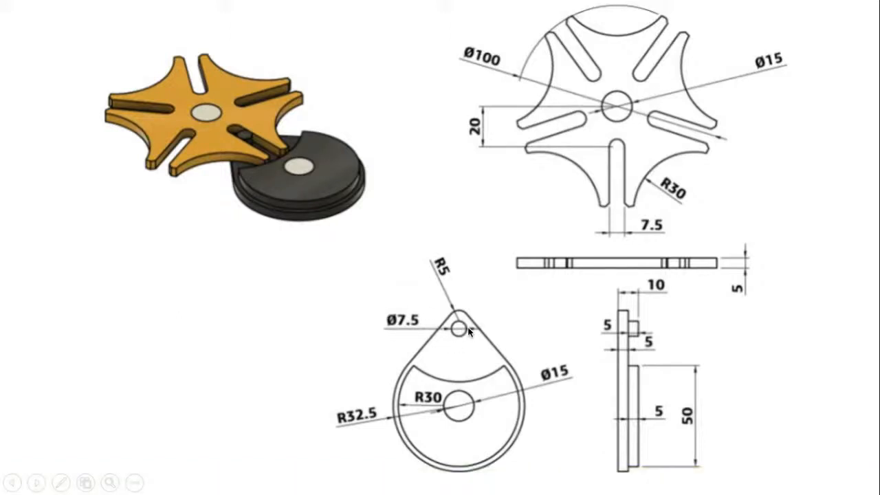
key(alt+Tab)
- Dimension the distance from the circle's center to the slot's inner arc center as 20 mm
scroll(385, 270, up, 5)
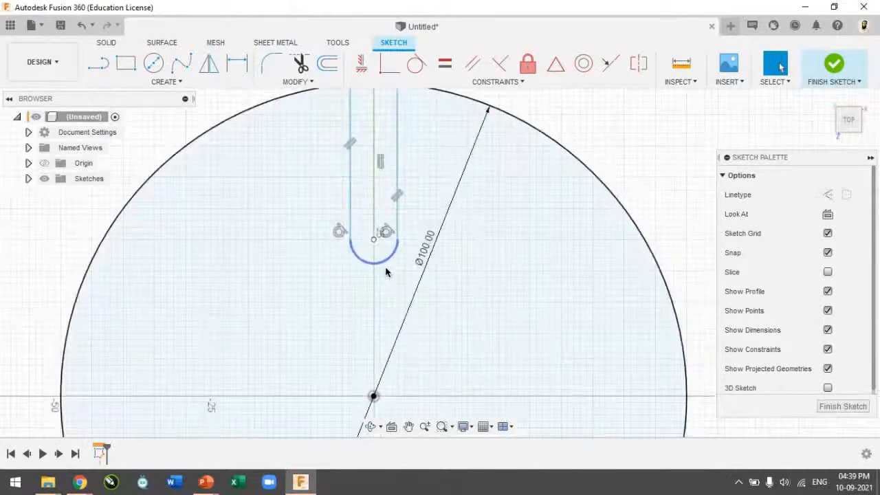
scroll(387, 269, down, 3)
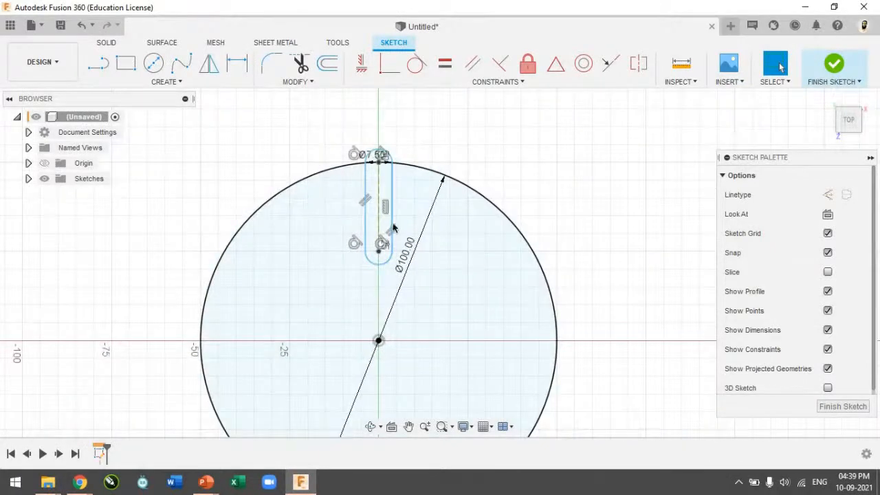
scroll(393, 228, up, 1)
scroll(381, 255, down, 3)
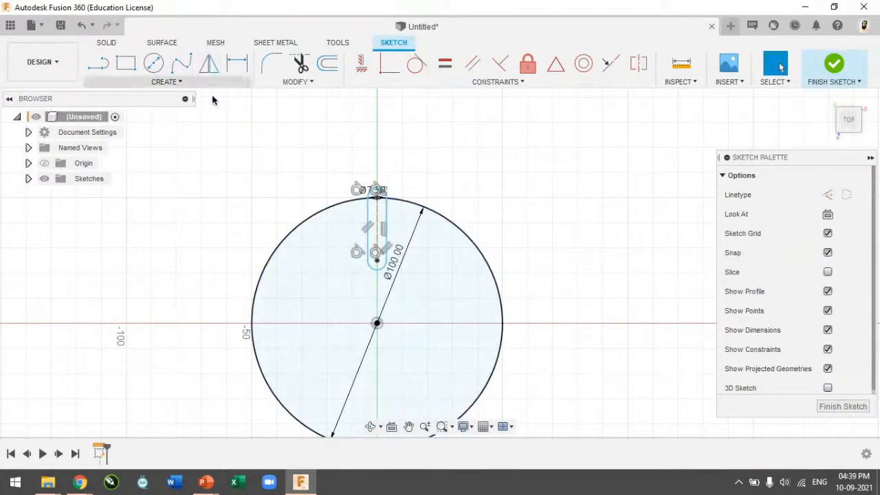
click(238, 67)
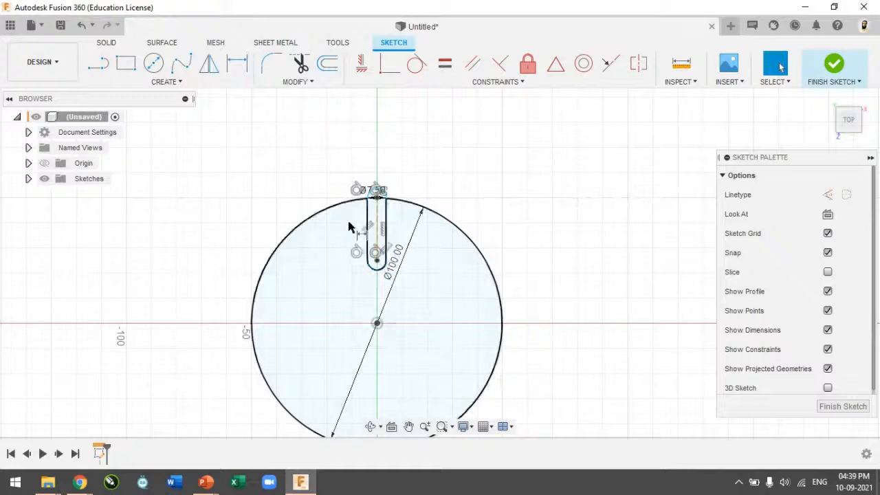
click(378, 262)
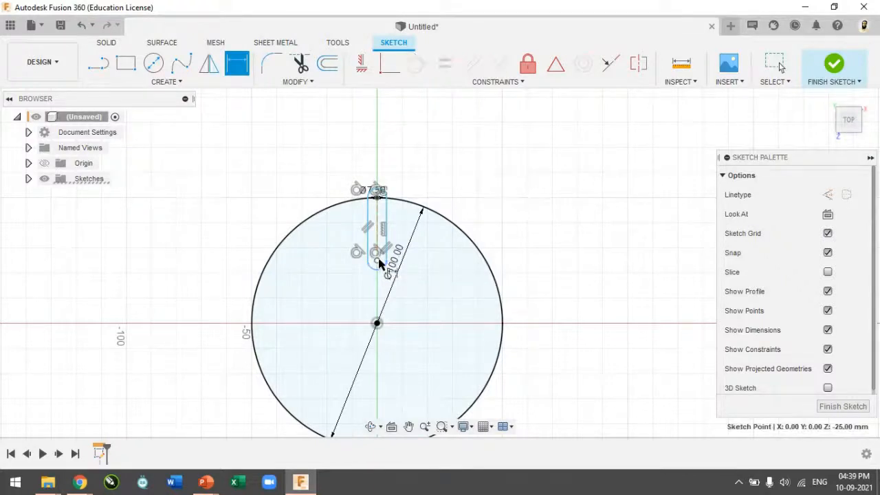
click(377, 323)
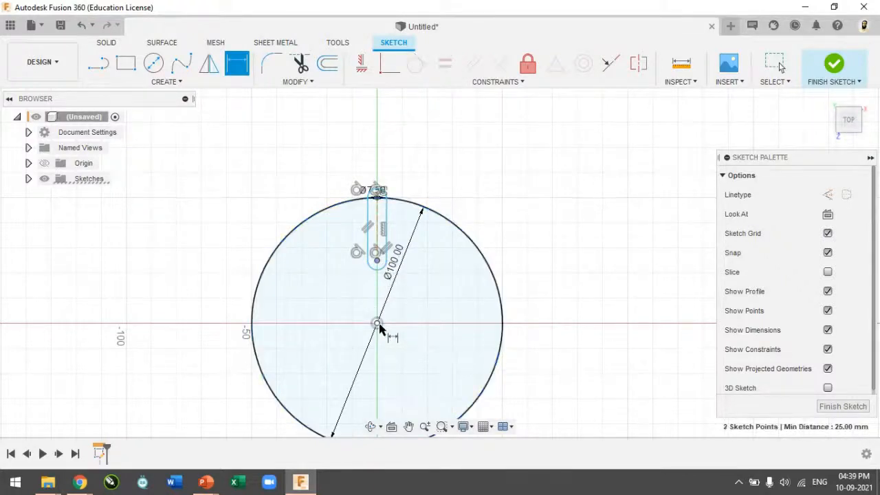
click(340, 310)
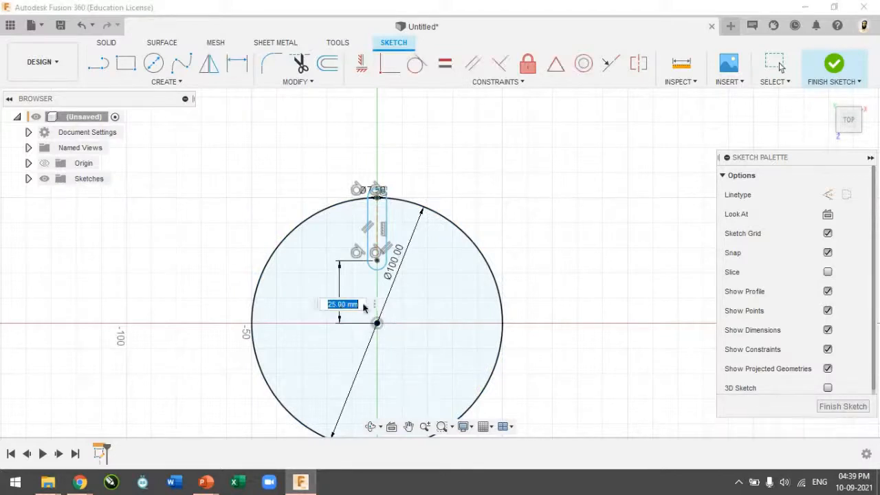
text(2)
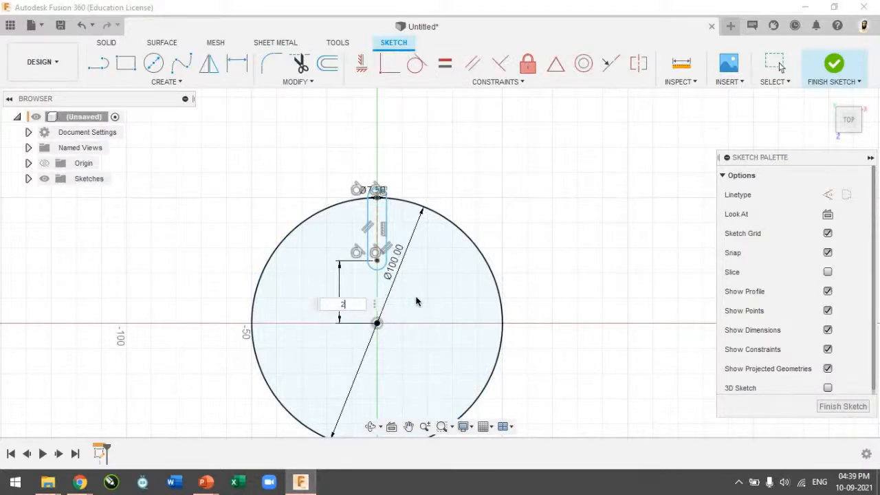
text(0)
key(Return)
- Trim away the slot's rounded end that extends outside the 100 mm circle
scroll(415, 300, up, 5)
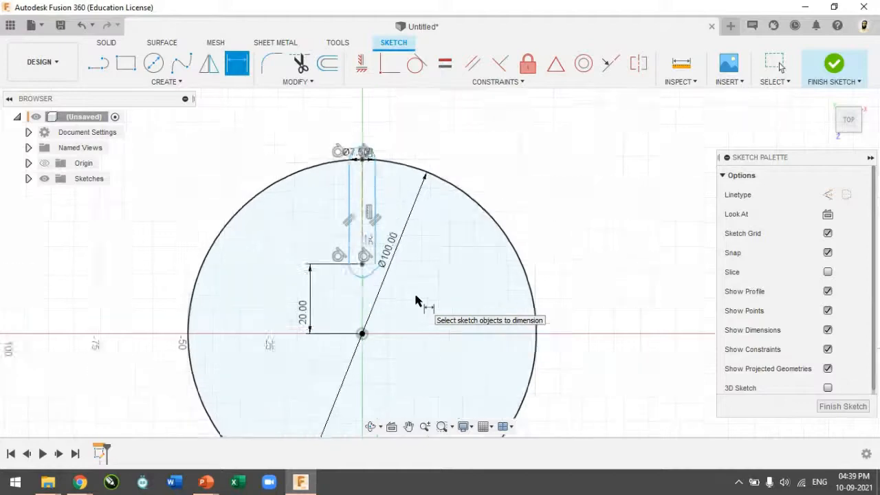
scroll(416, 301, down, 5)
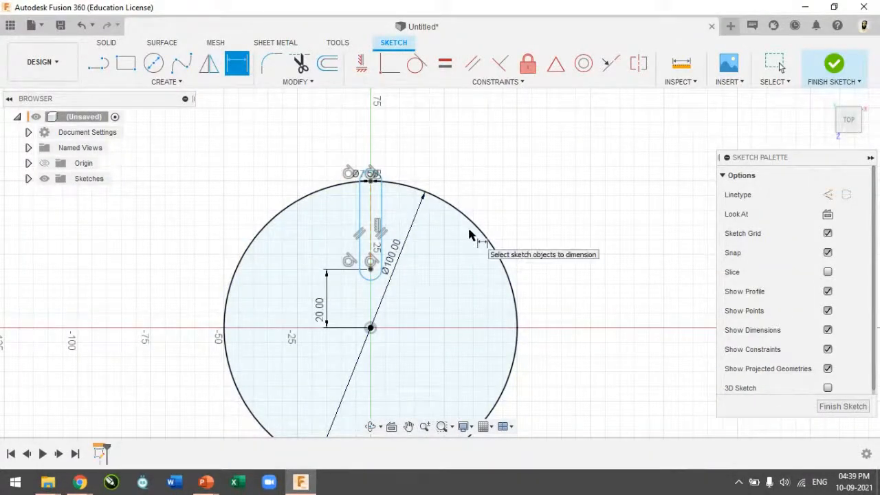
scroll(469, 236, up, 1)
scroll(470, 236, up, 2)
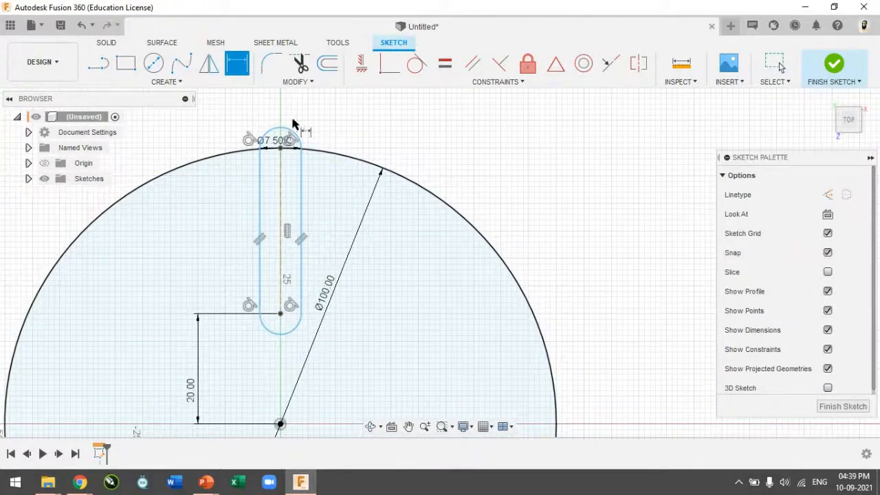
click(297, 69)
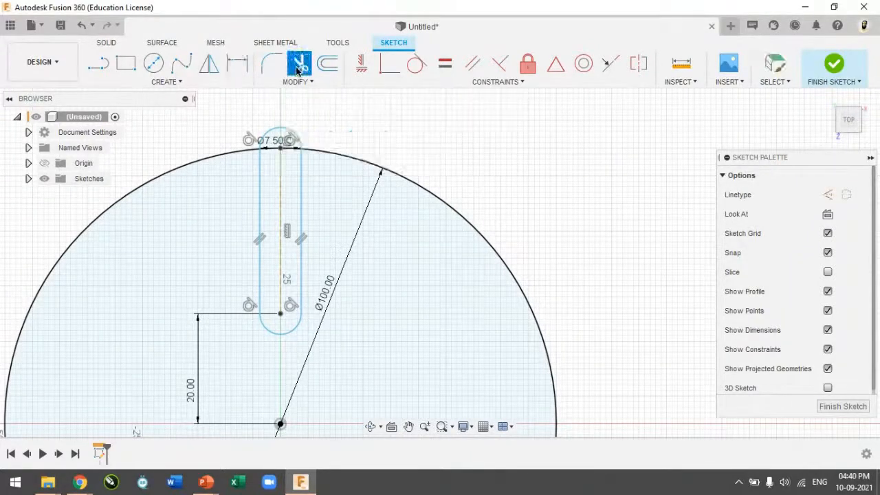
click(277, 126)
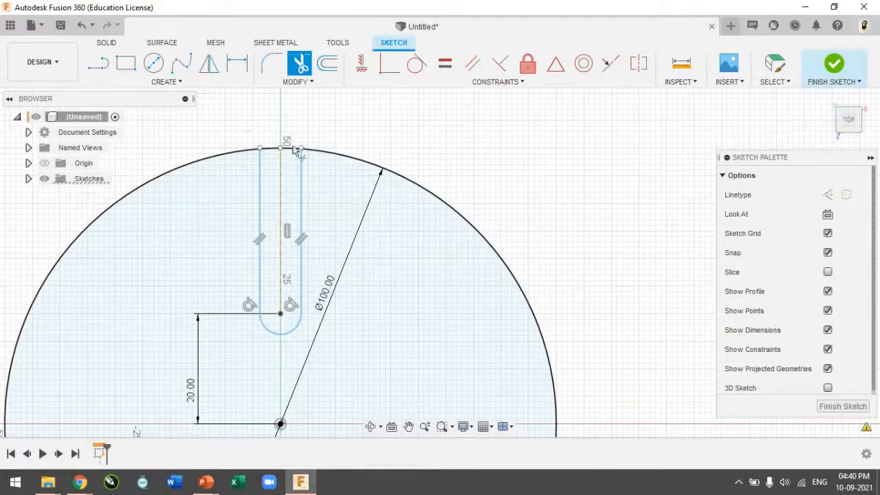
key(Escape)
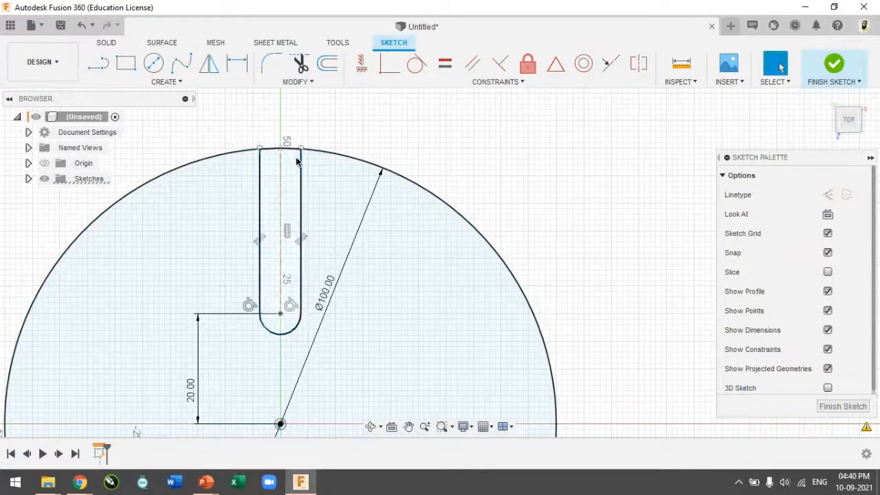
- Circular-pattern the trimmed slot outline and its centerline around the 100 mm circle's center, with full angular spacing and a quantity of 5
scroll(302, 199, down, 4)
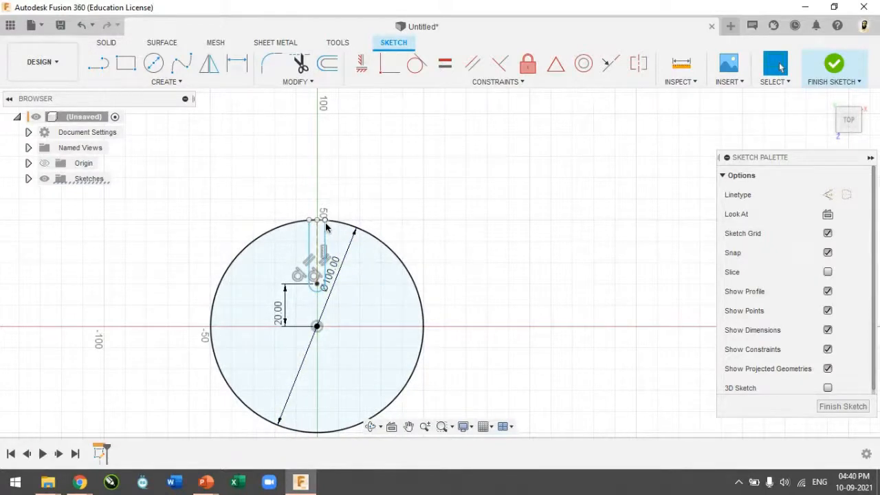
click(175, 84)
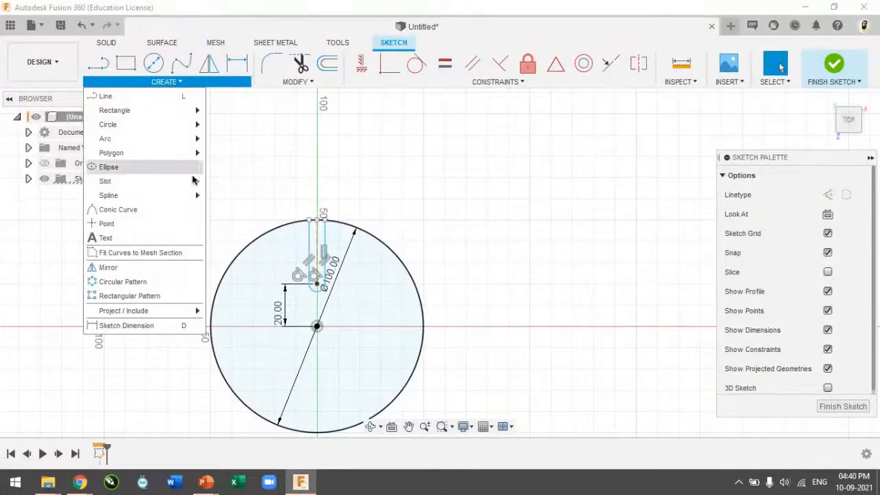
click(184, 288)
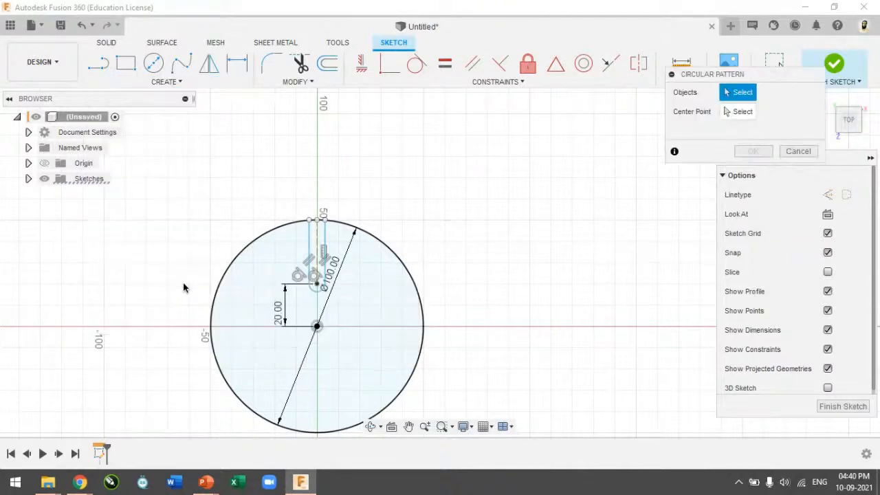
double_click(310, 242)
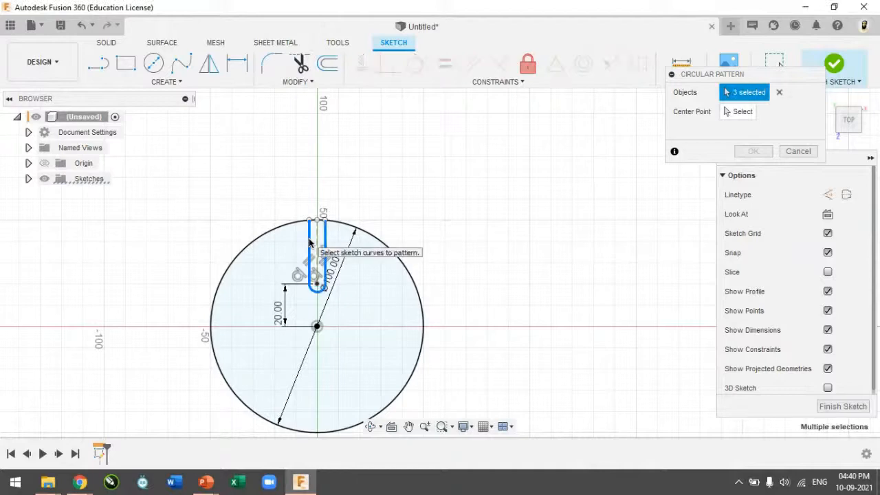
scroll(309, 242, up, 3)
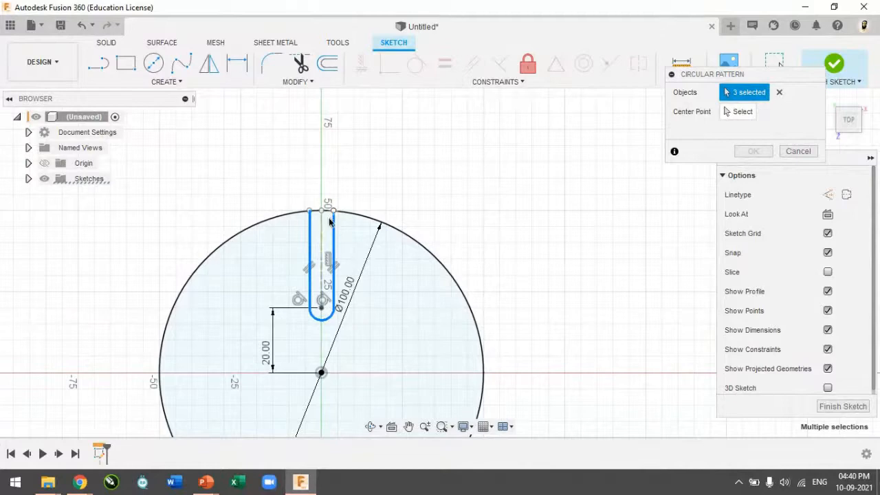
click(323, 239)
scroll(329, 266, down, 3)
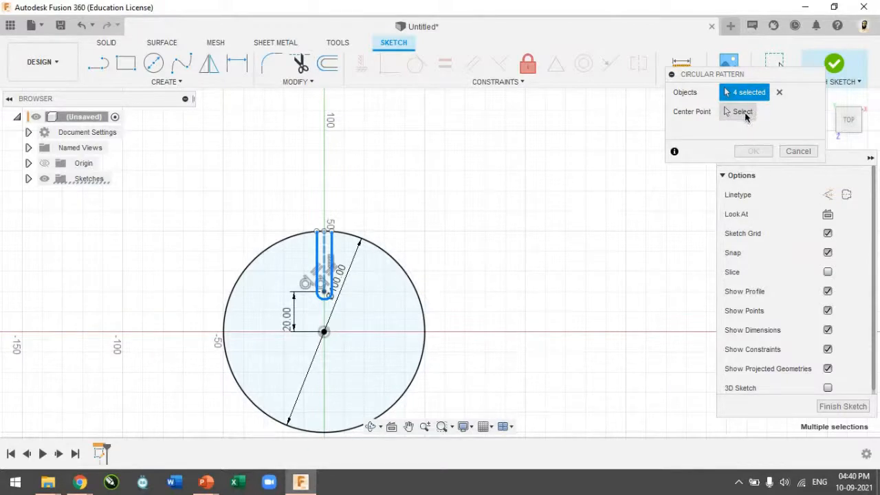
click(744, 113)
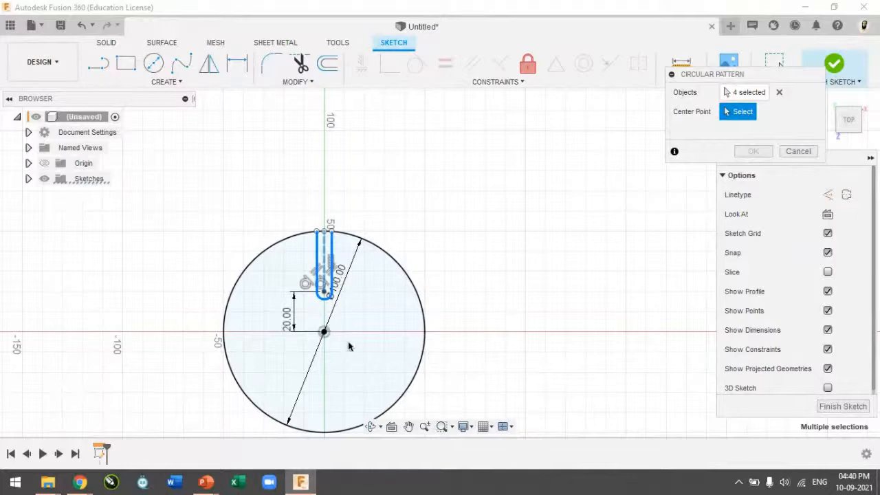
click(420, 303)
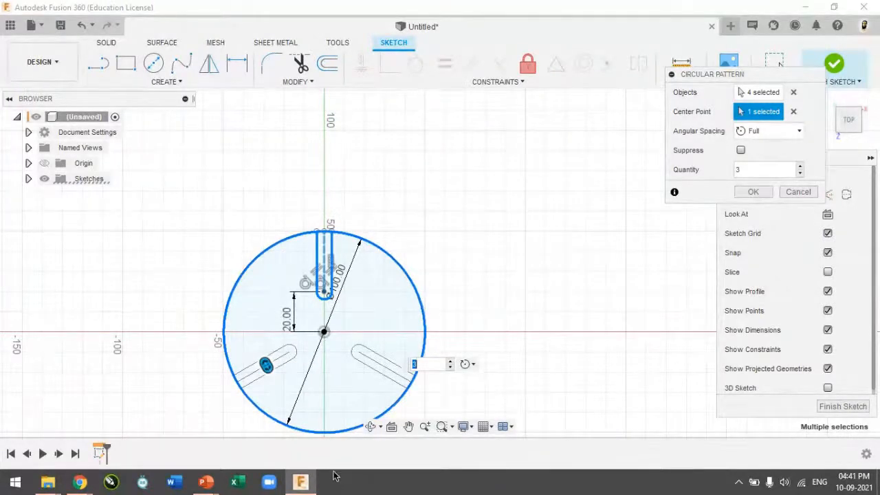
click(450, 362)
click(450, 361)
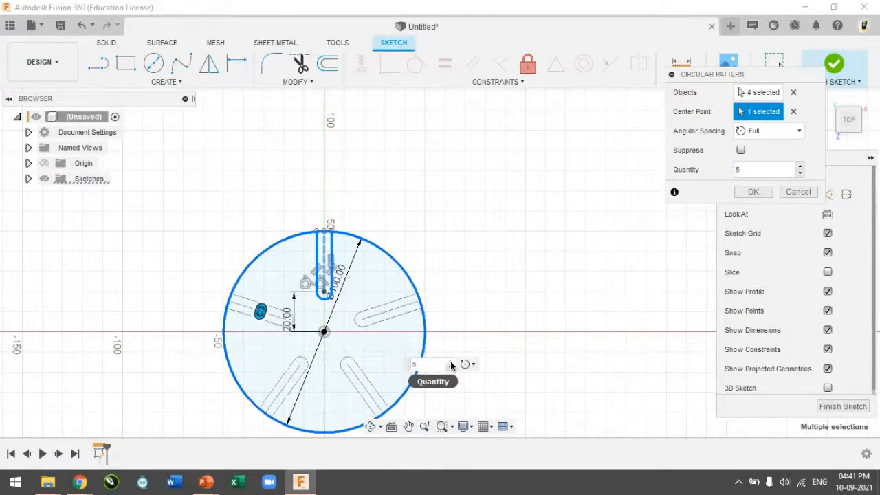
click(767, 191)
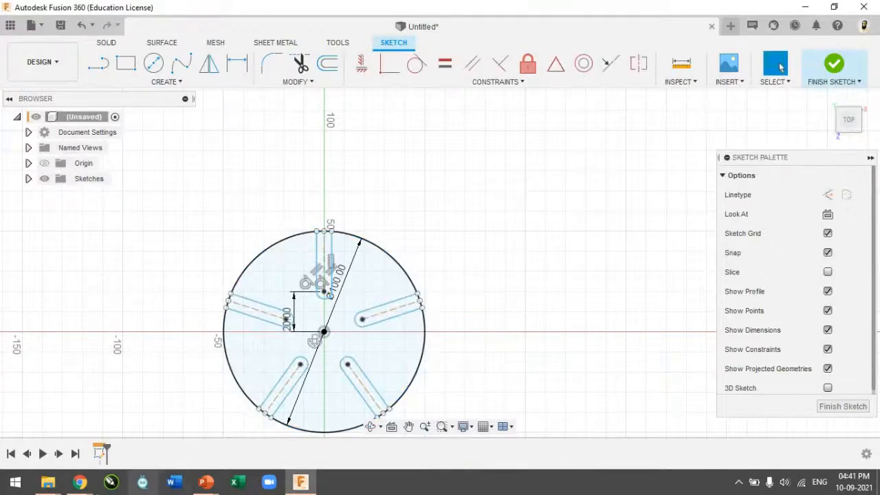
click(146, 448)
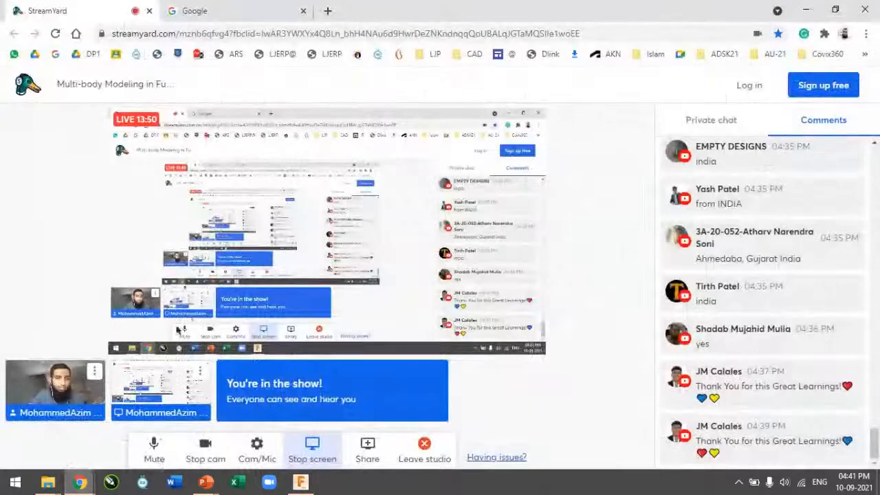
key(alt+Tab)
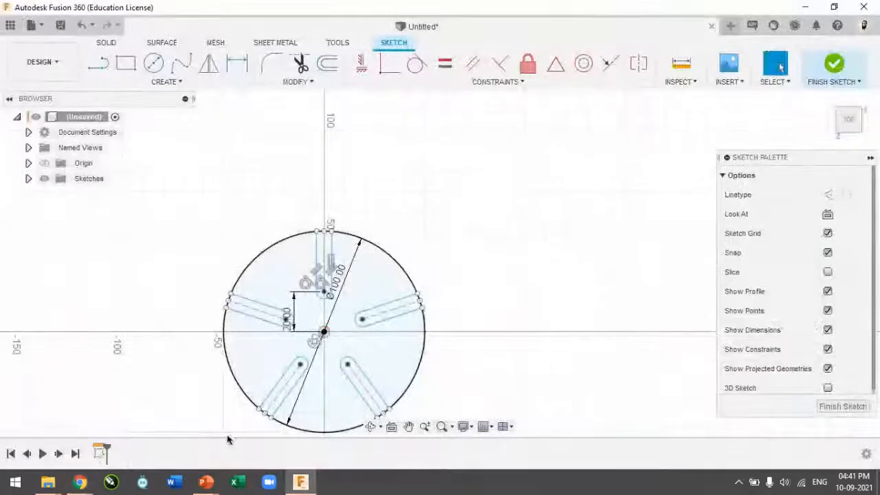
scroll(402, 327, up, 3)
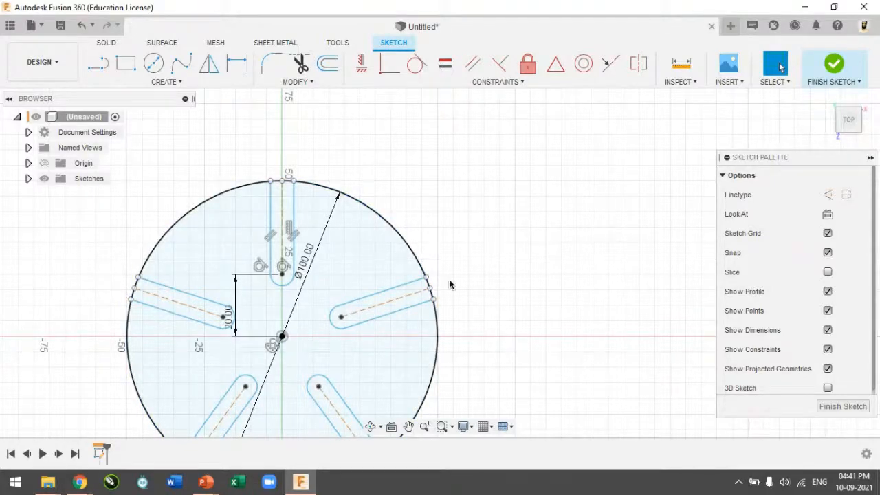
scroll(448, 288, up, 3)
scroll(450, 284, down, 4)
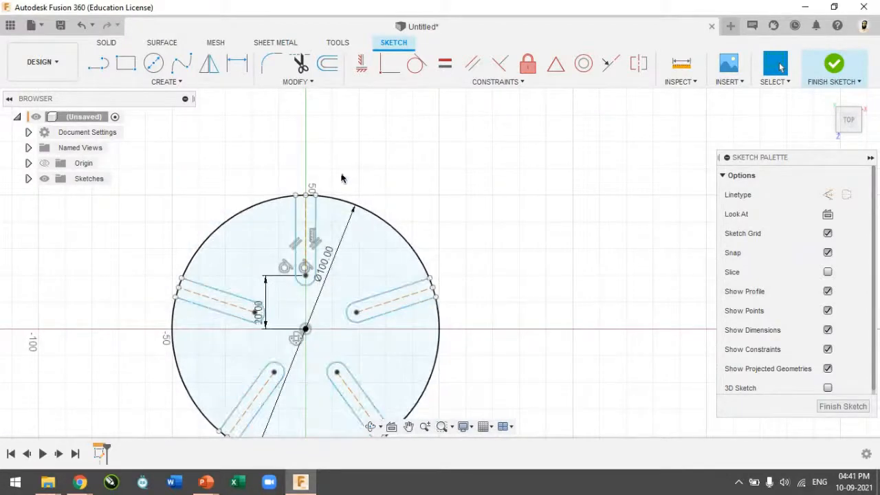
- Trim the circle's arc sections that close the outer openings of the top and upper-right slots
scroll(309, 199, up, 3)
key(t)
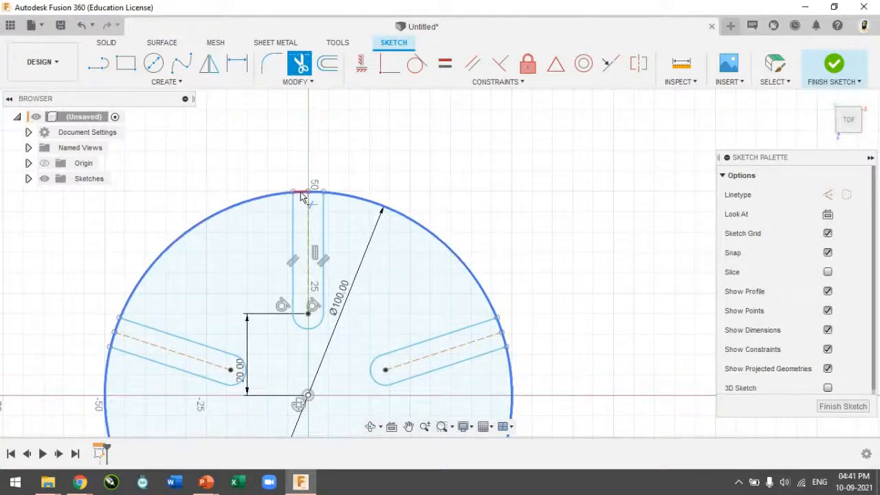
click(302, 196)
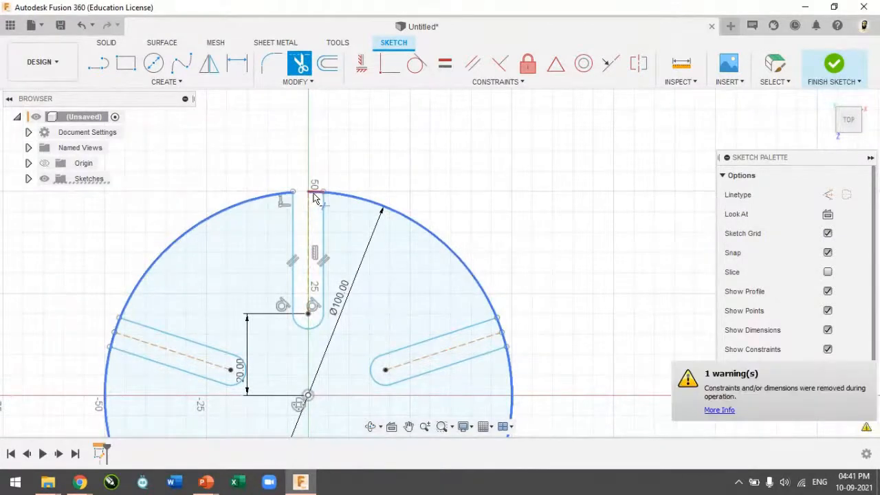
scroll(347, 258, down, 4)
scroll(440, 337, up, 6)
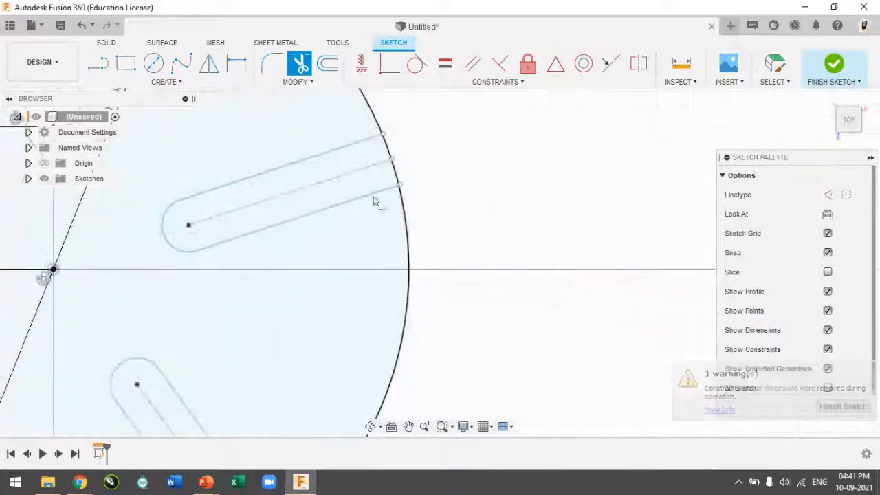
scroll(391, 141, up, 1)
click(387, 147)
click(398, 179)
- Trim both arc sections of the circle across the lower-right slot's opening
scroll(398, 182, down, 5)
scroll(346, 333, up, 5)
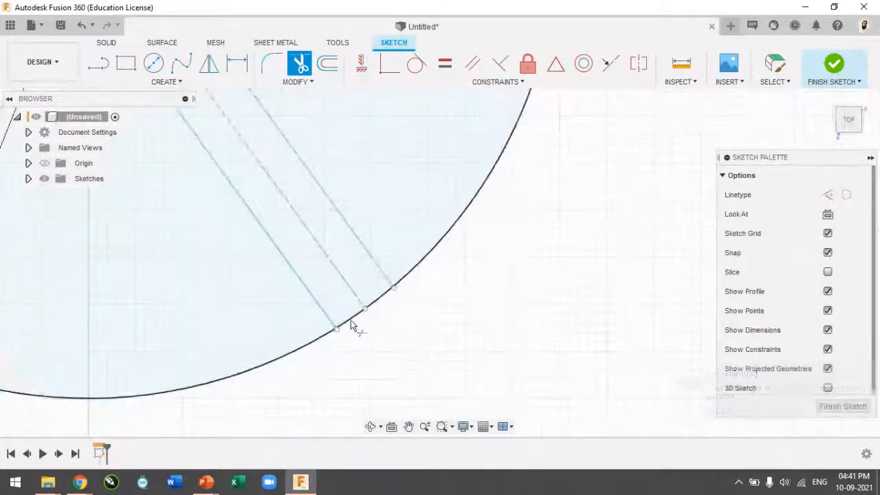
click(351, 321)
click(380, 308)
scroll(270, 385, down, 4)
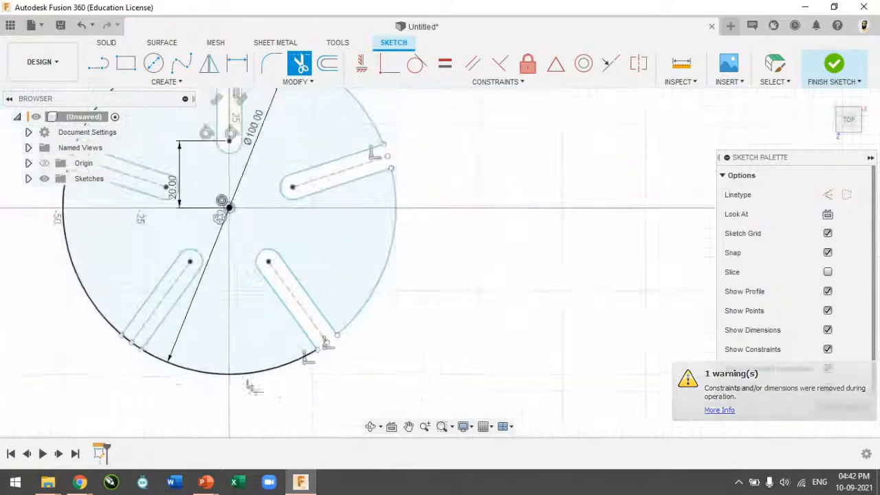
- Trim the circle's arc across the openings of the lower-left and upper-left slots
scroll(128, 358, up, 2)
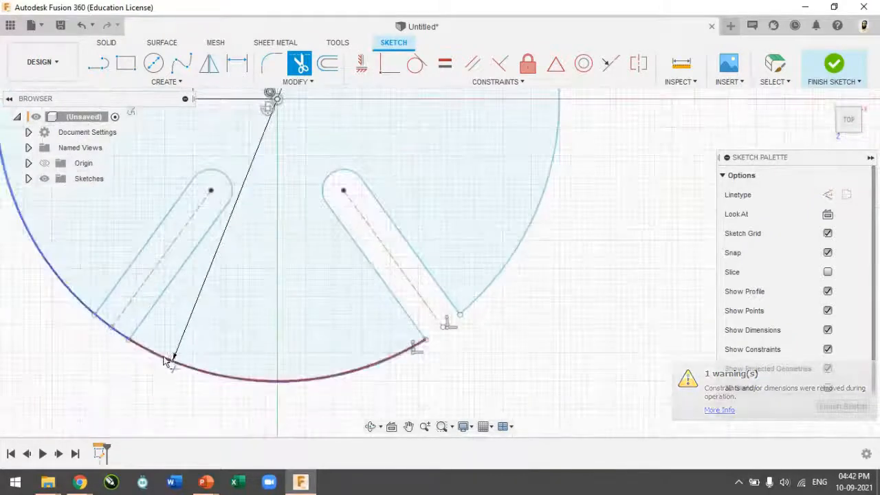
click(101, 325)
scroll(98, 348, down, 4)
scroll(42, 268, up, 5)
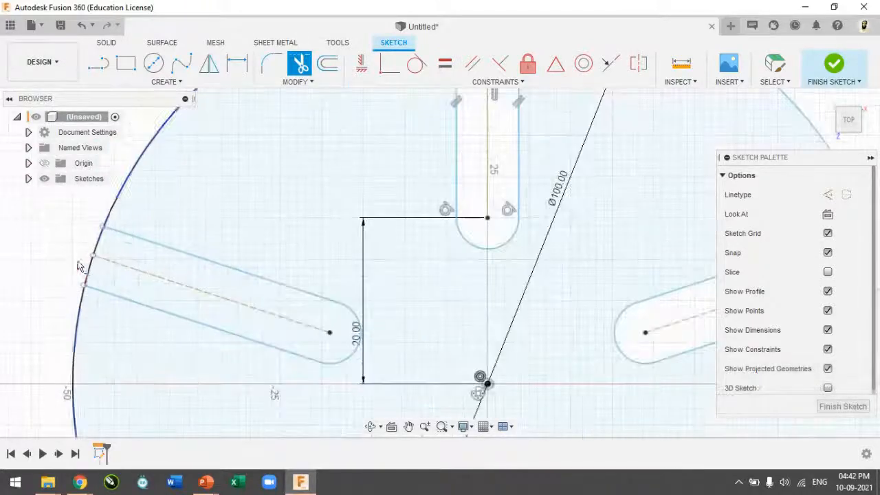
click(93, 257)
scroll(111, 261, down, 2)
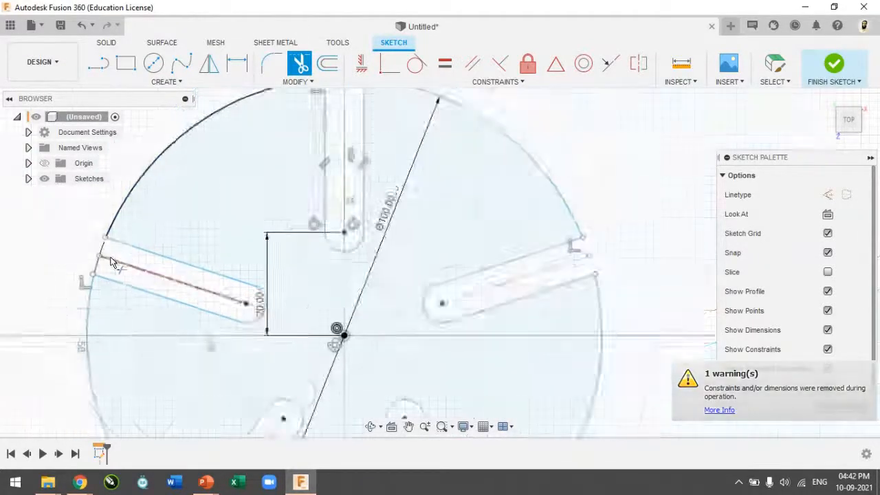
scroll(159, 281, down, 3)
scroll(157, 282, up, 2)
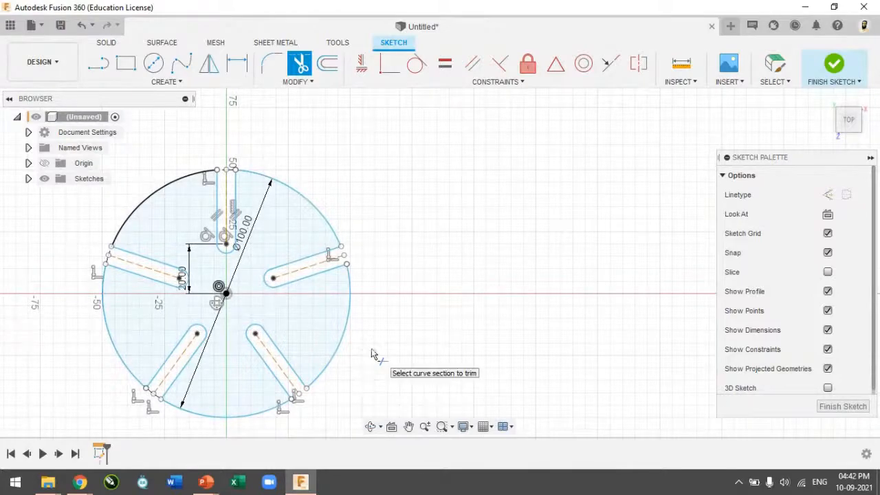
- Check the reference drawing for the concave arc cutouts between the wheel's slots
key(alt+Tab)
key(alt+Tab)
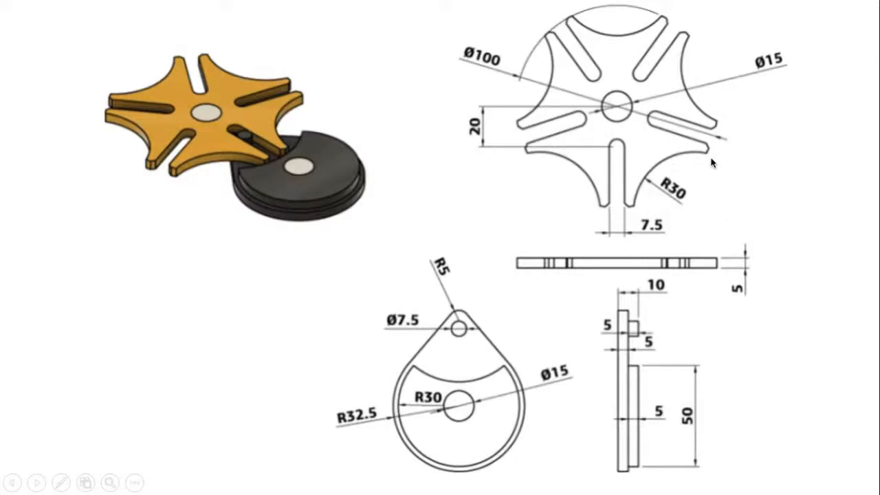
key(alt+Tab)
scroll(163, 393, up, 2)
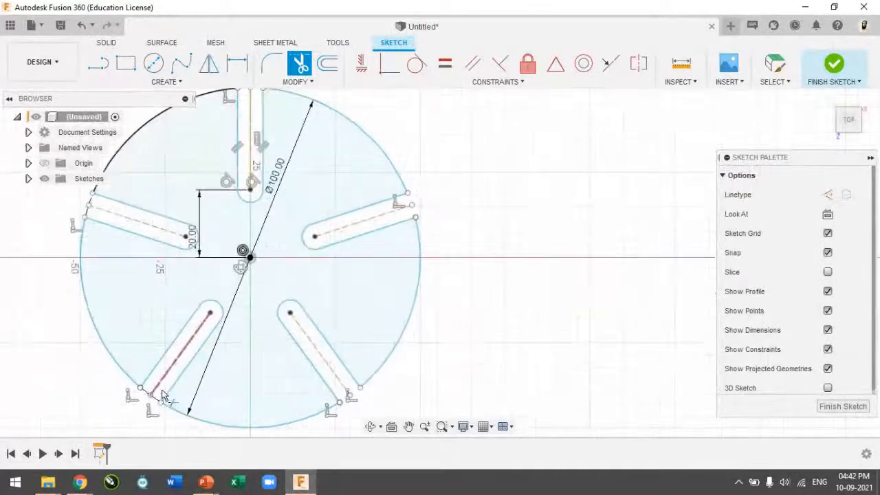
scroll(232, 415, down, 2)
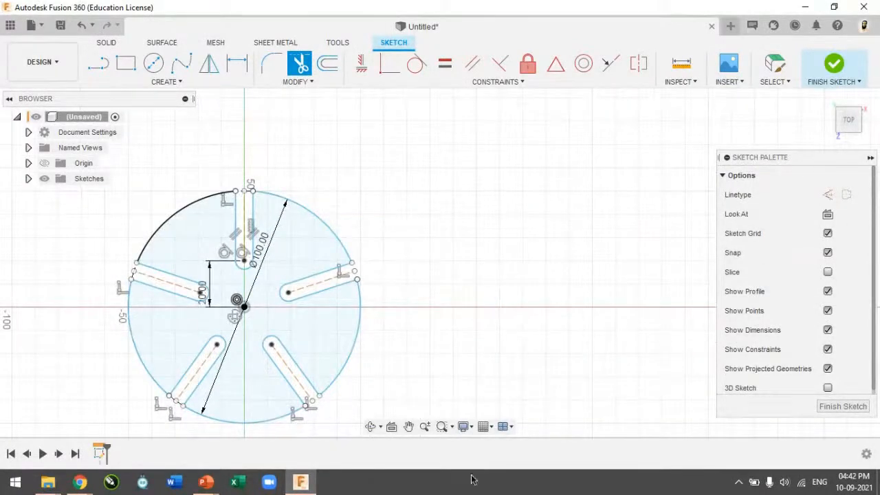
- Reposition the circle's 100 mm diameter dimension so it lies between the lower-left and upper-left slots
click(408, 426)
mouse_move(389, 416)
mouse_down()
mouse_move(399, 395)
mouse_move(585, 322)
mouse_up()
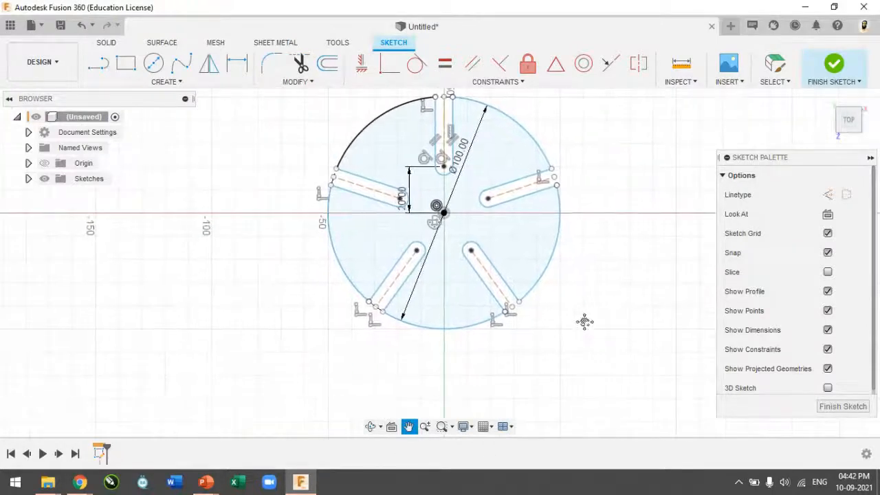
scroll(432, 297, up, 2)
key(t)
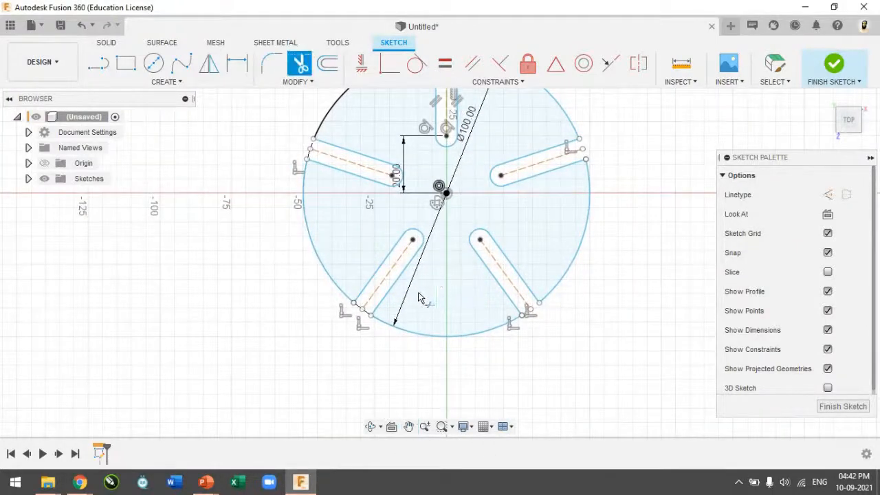
key(Escape)
drag(402, 313, 343, 240)
- Apply a Fix constraint to the centerlines of the lower-left and lower-right slots
click(389, 279)
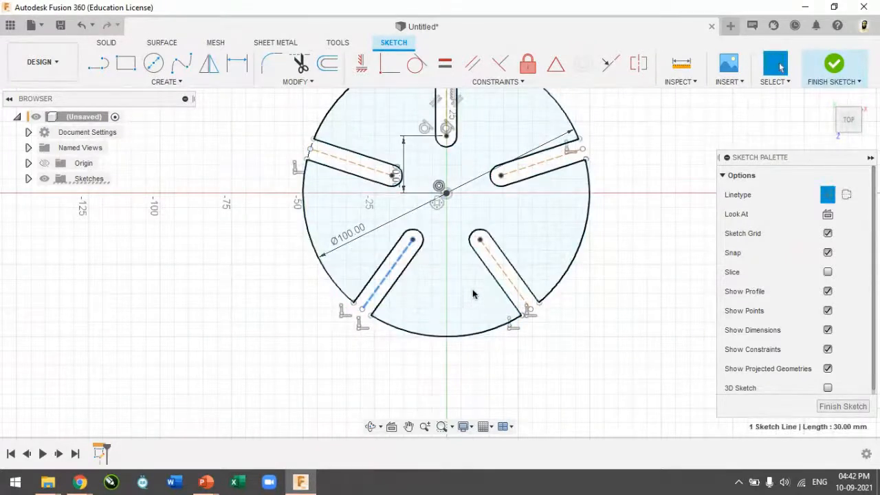
click(505, 280)
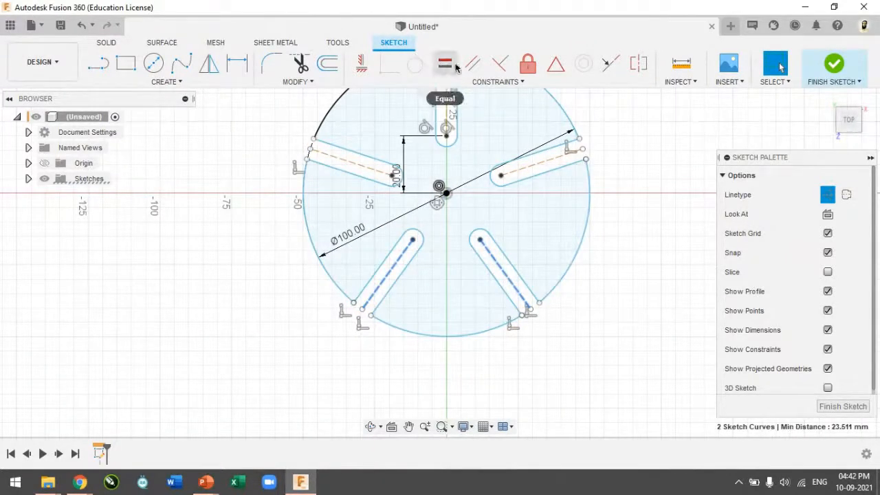
click(527, 66)
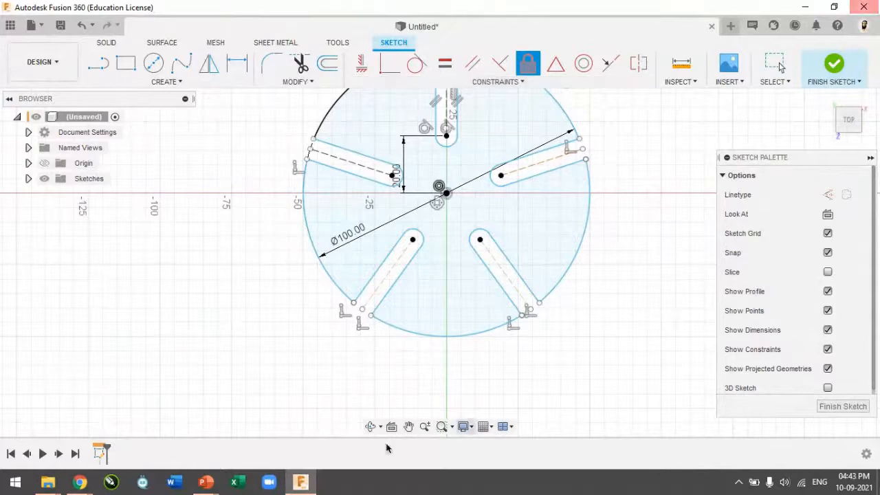
- Sketch a circle about 42 mm in diameter below the wheel, centered on the vertical axis about 75 mm below the origin
scroll(441, 345, down, 3)
scroll(460, 387, up, 2)
scroll(460, 392, up, 2)
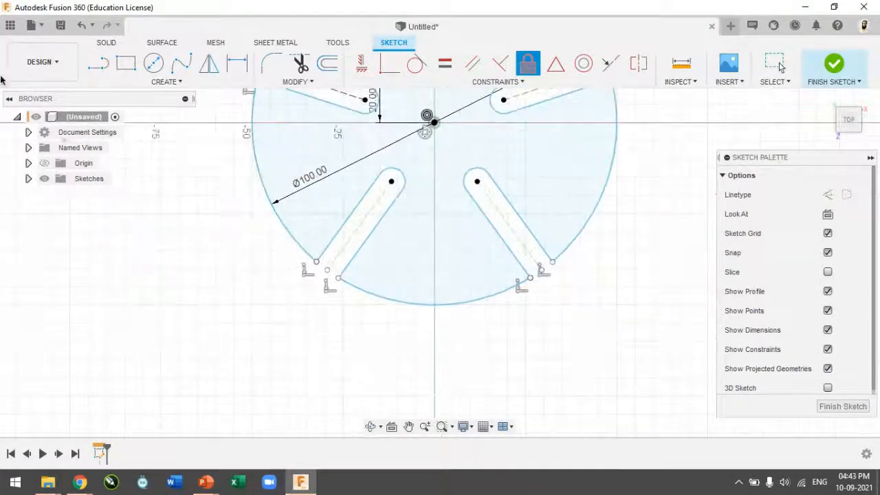
click(153, 63)
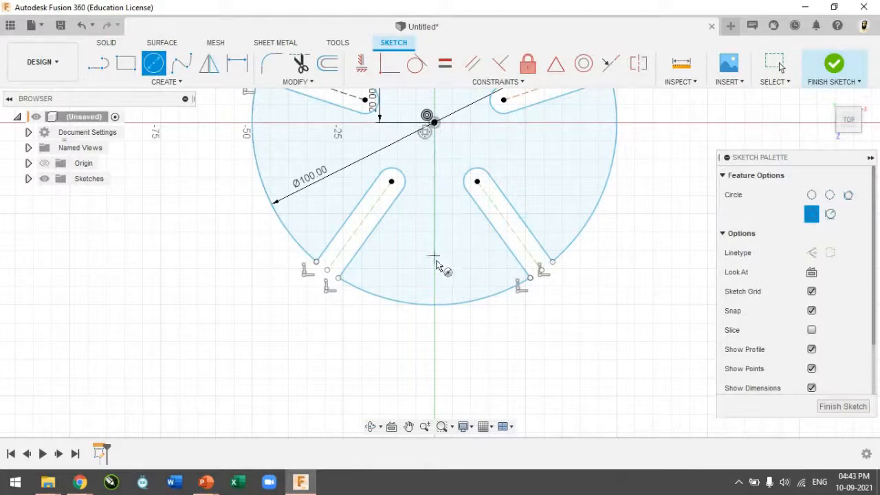
click(435, 396)
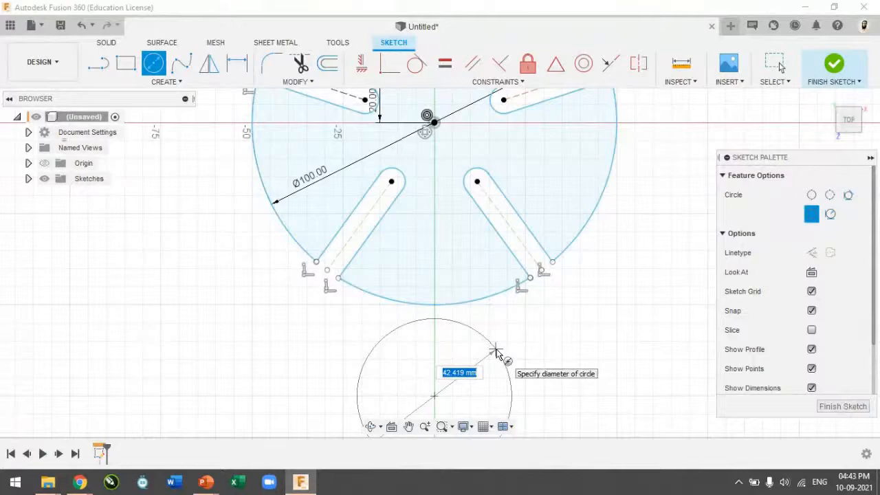
click(496, 353)
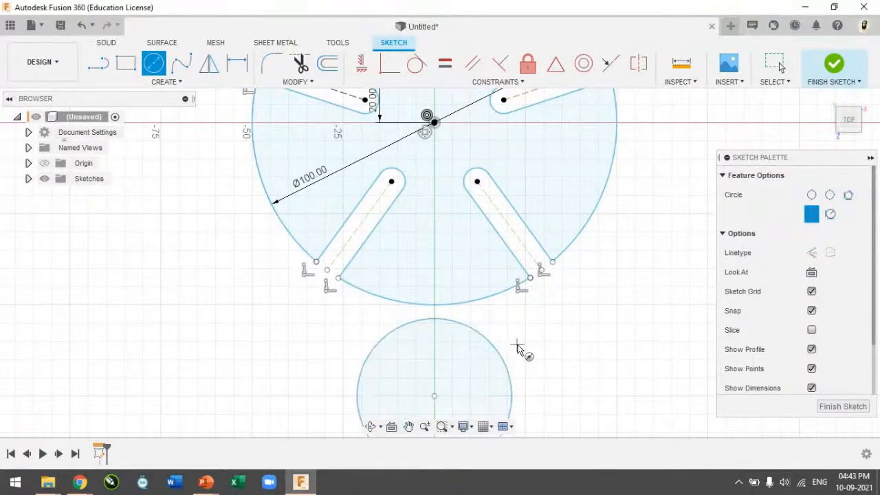
- Constrain the lower circle's center to lie vertically below the wheel's center
scroll(519, 349, down, 2)
key(Escape)
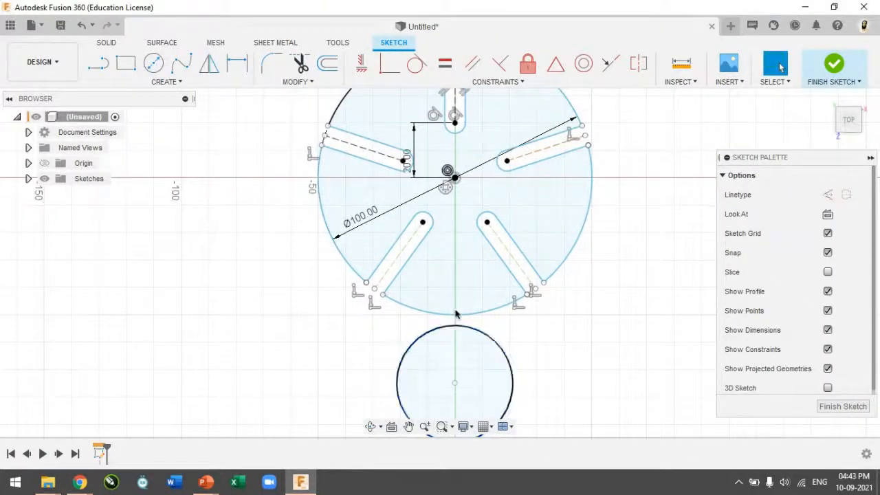
click(362, 64)
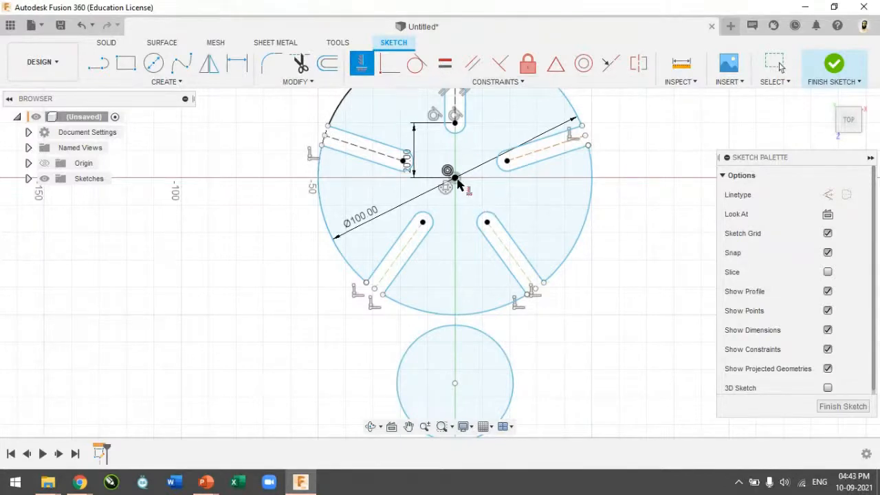
click(455, 178)
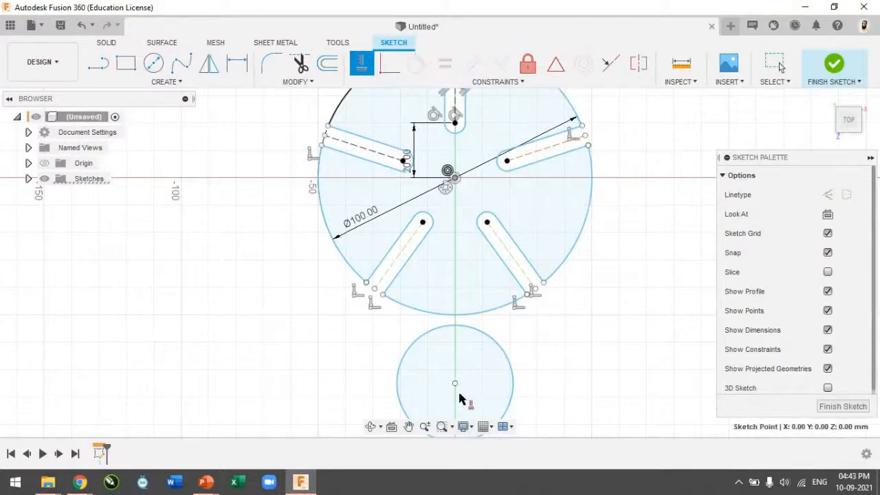
click(456, 385)
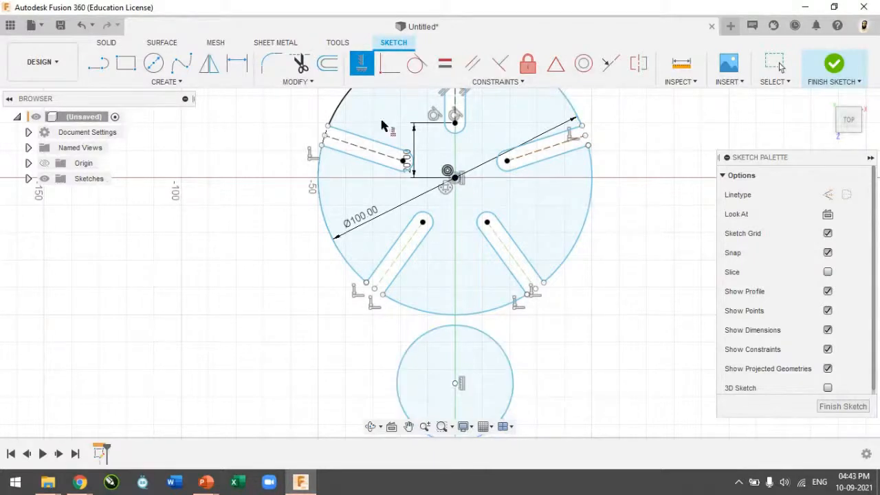
key(Escape)
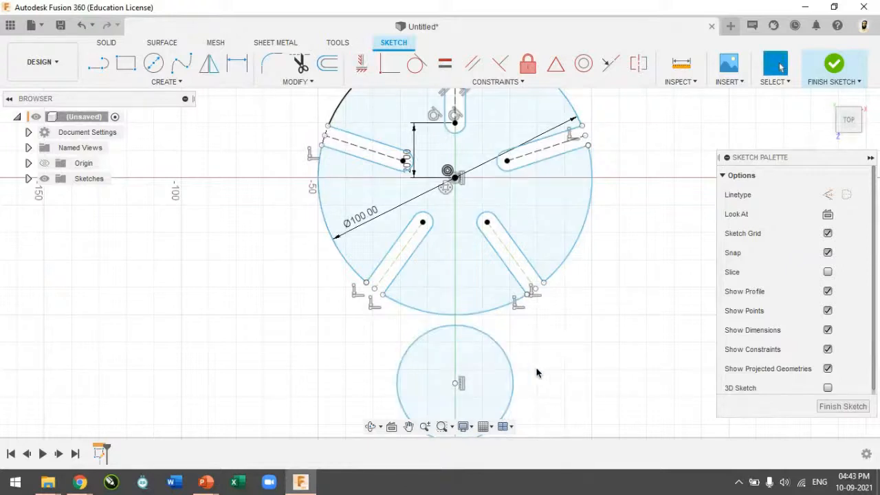
- Convert the circle below the wheel to construction geometry
scroll(537, 315, down, 1)
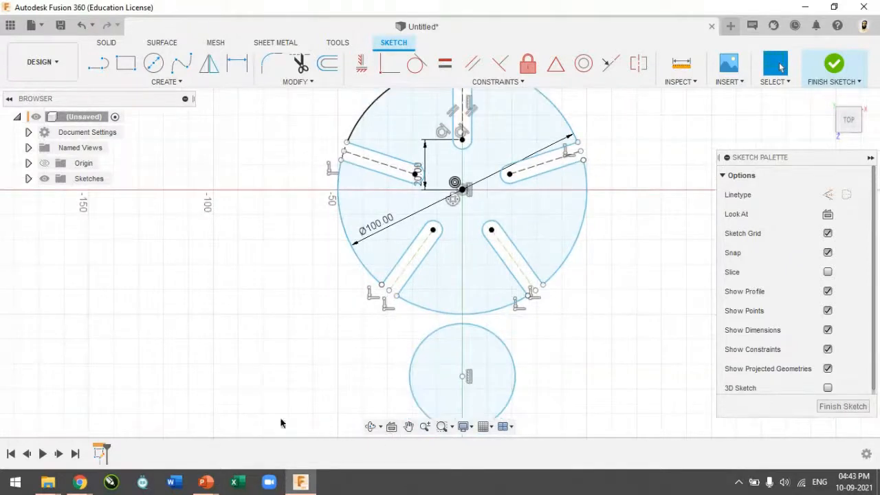
click(408, 427)
drag(489, 394, 462, 300)
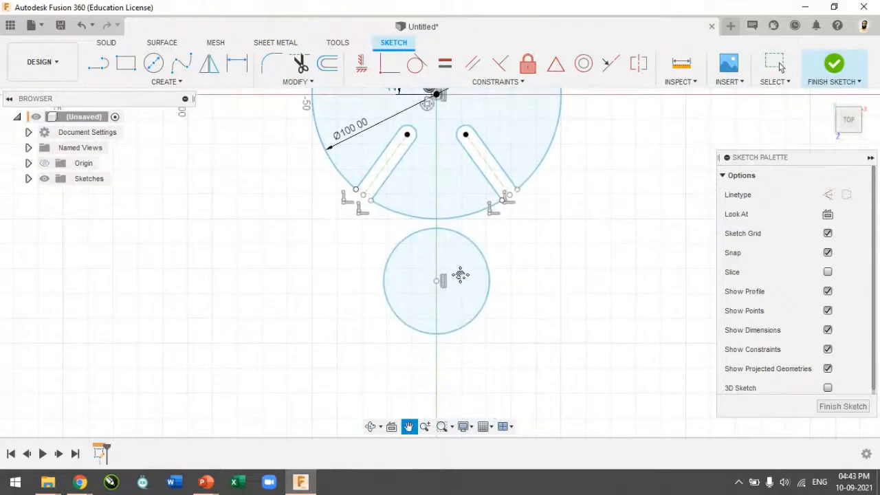
scroll(460, 275, up, 2)
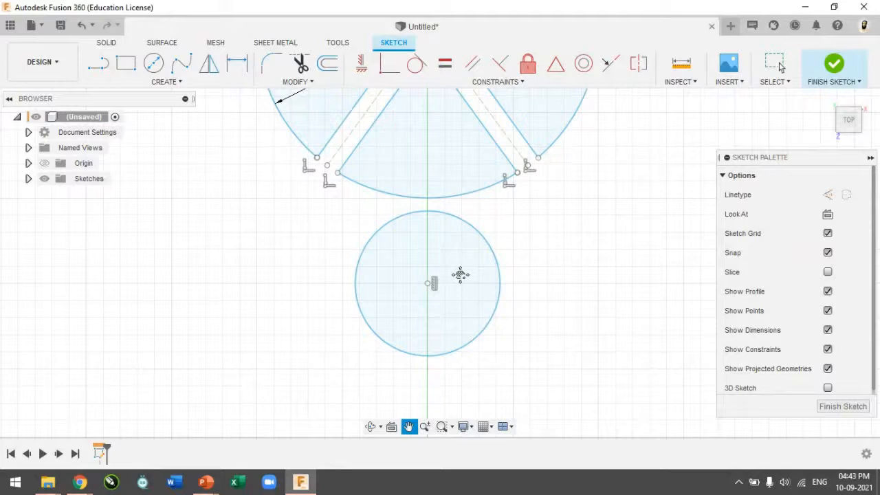
scroll(460, 275, down, 2)
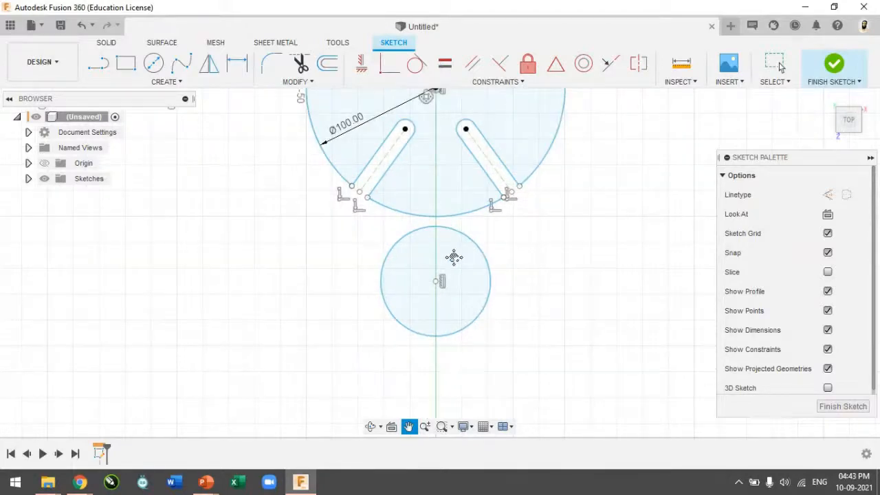
key(Escape)
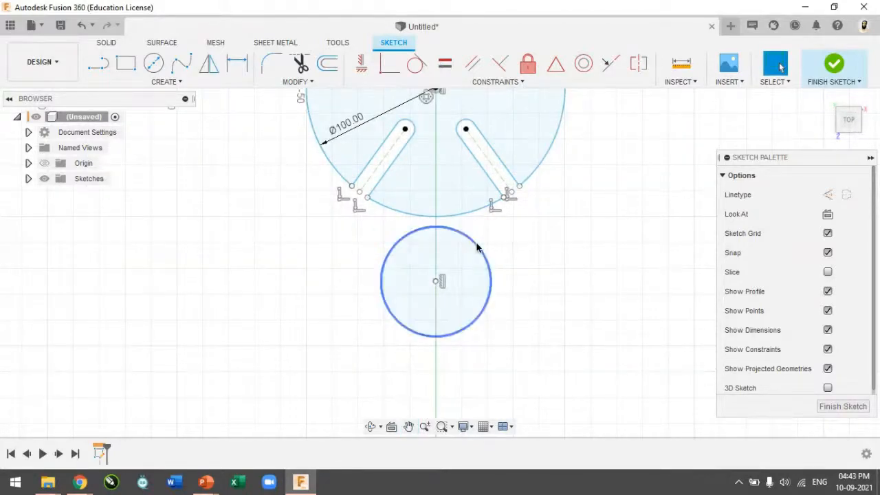
click(474, 249)
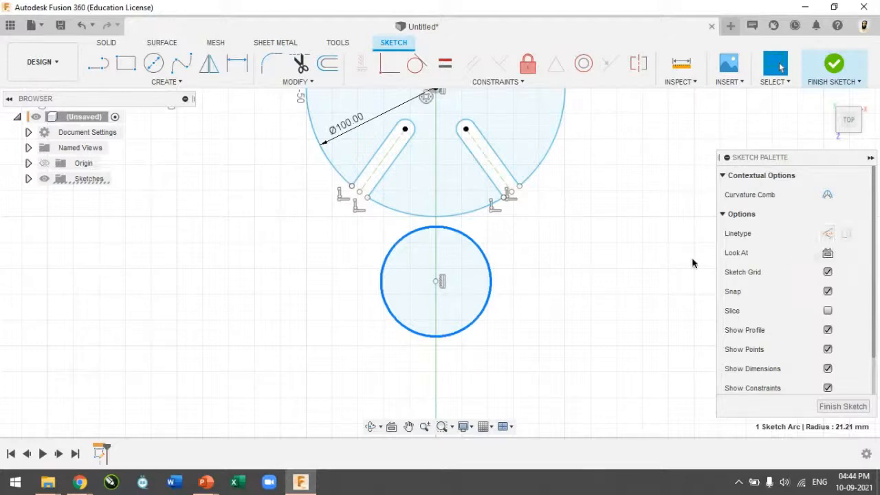
click(535, 229)
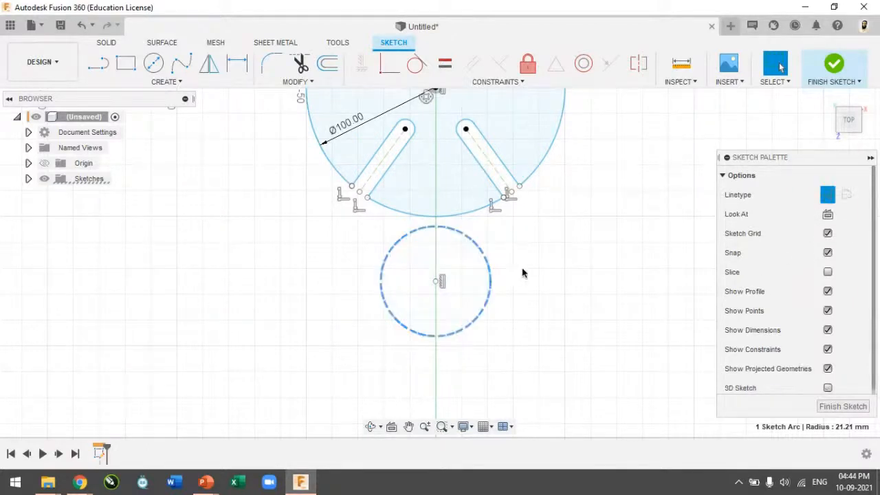
click(541, 291)
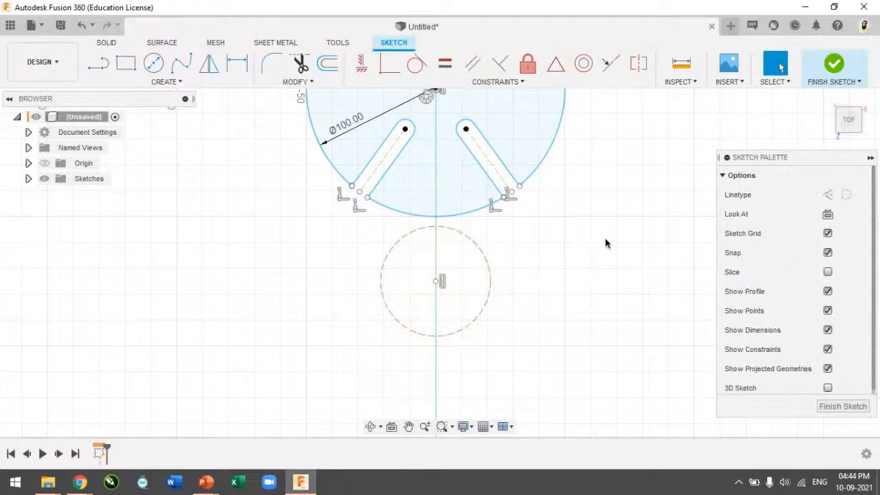
- Dimension the vertical distance between the wheel's center and the construction circle's center as 65 mm
scroll(565, 265, down, 3)
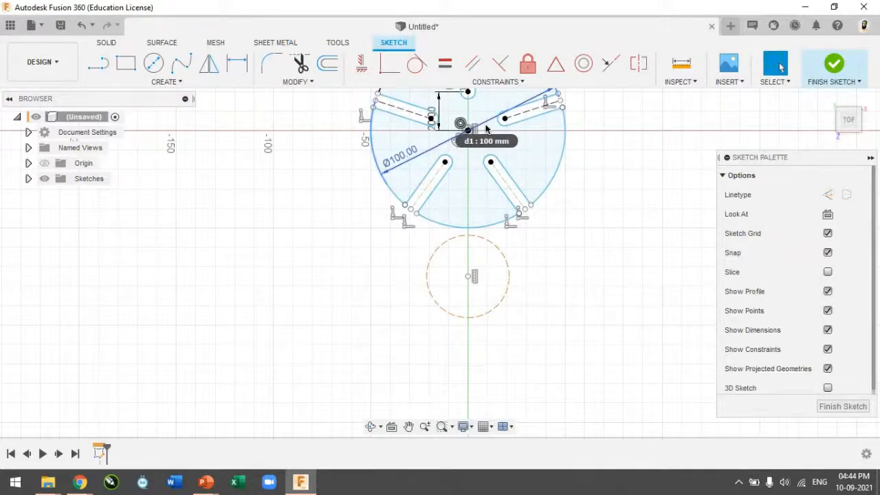
click(237, 66)
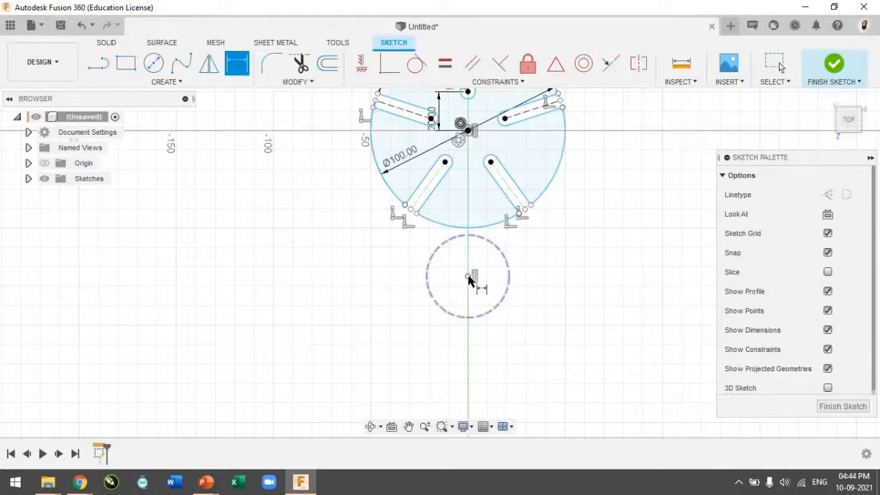
click(468, 276)
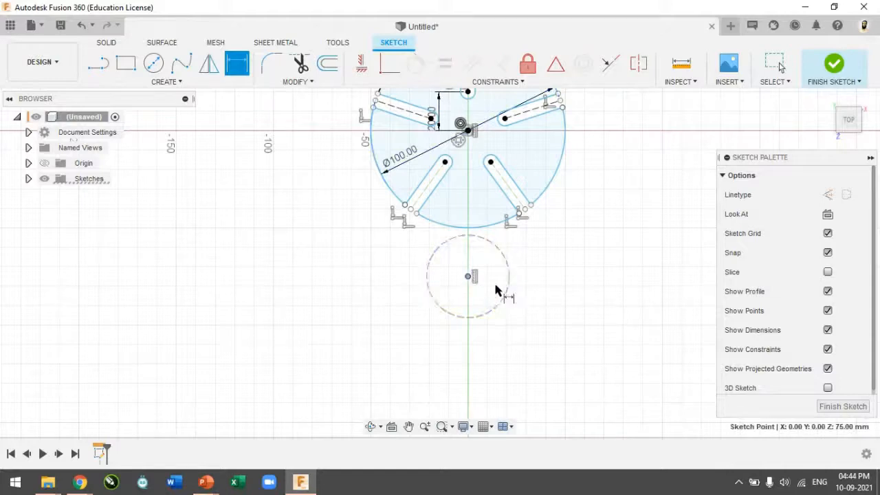
click(468, 131)
click(628, 156)
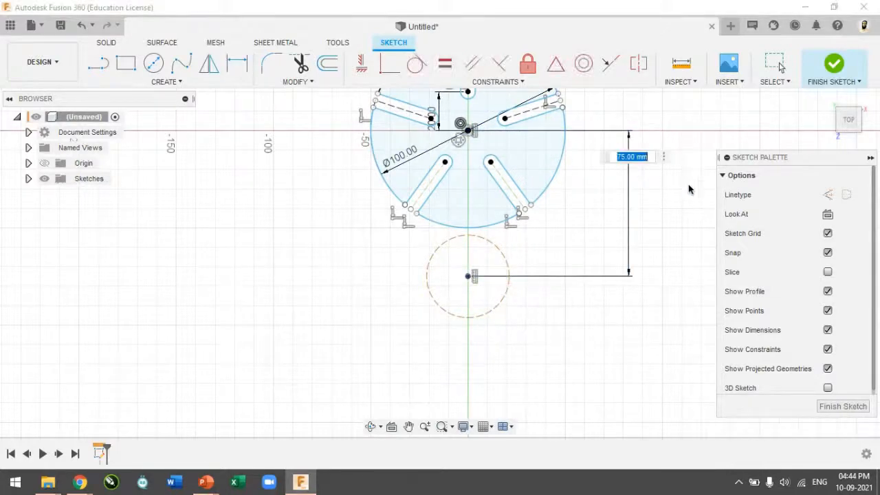
text(6)
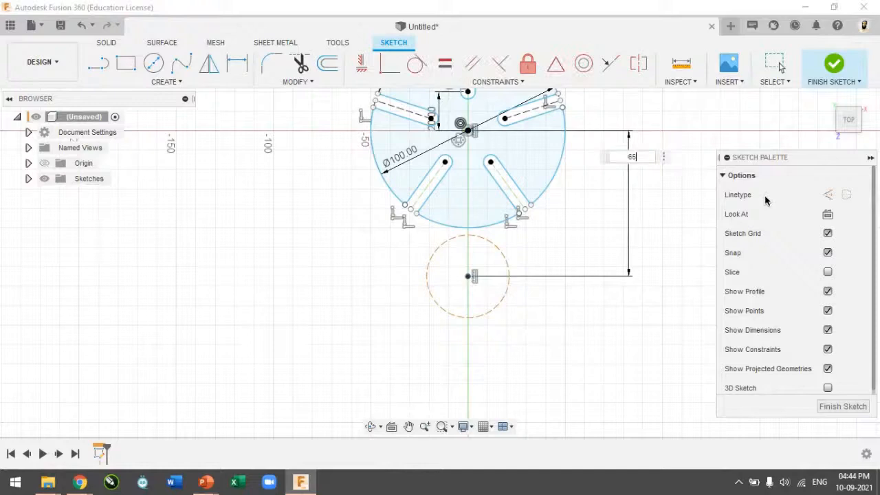
text(5)
key(Return)
scroll(536, 265, up, 1)
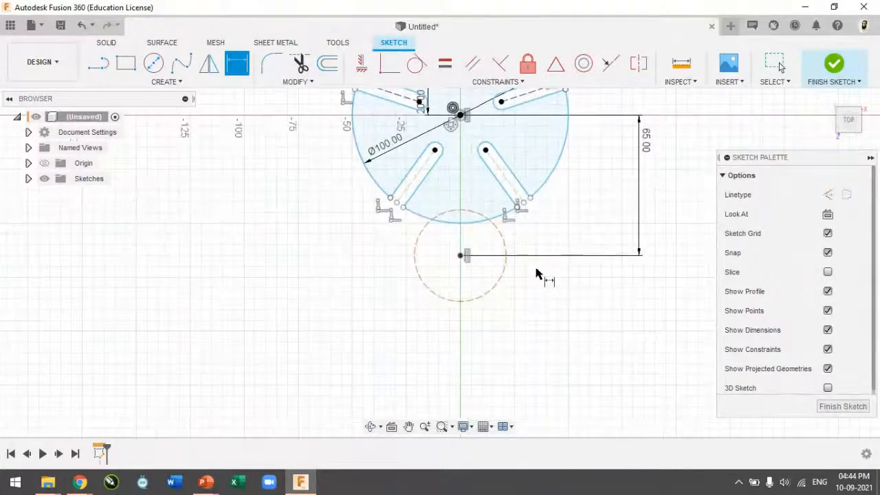
key(Escape)
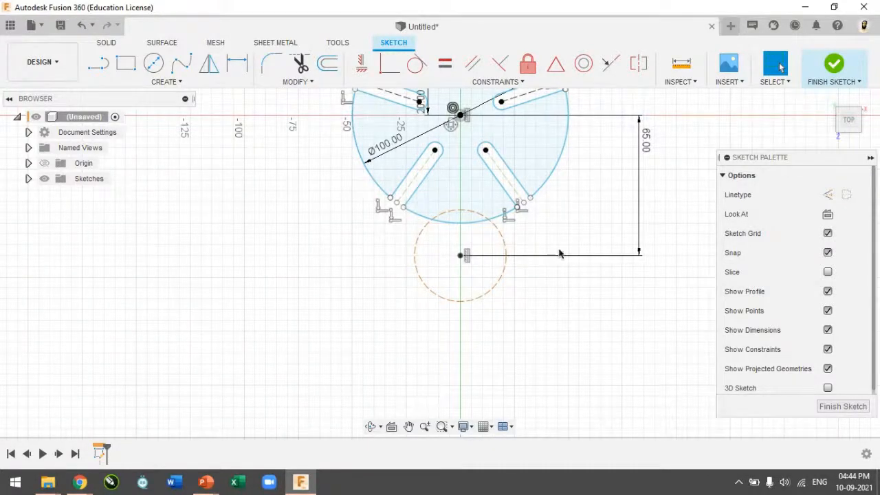
- Make the construction circle tangent to the centerline of the wheel's lower-right slot
click(416, 65)
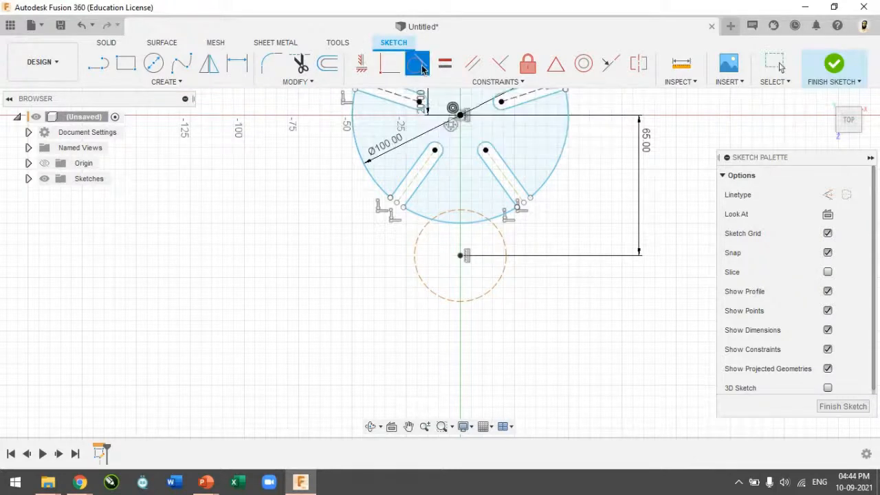
click(504, 245)
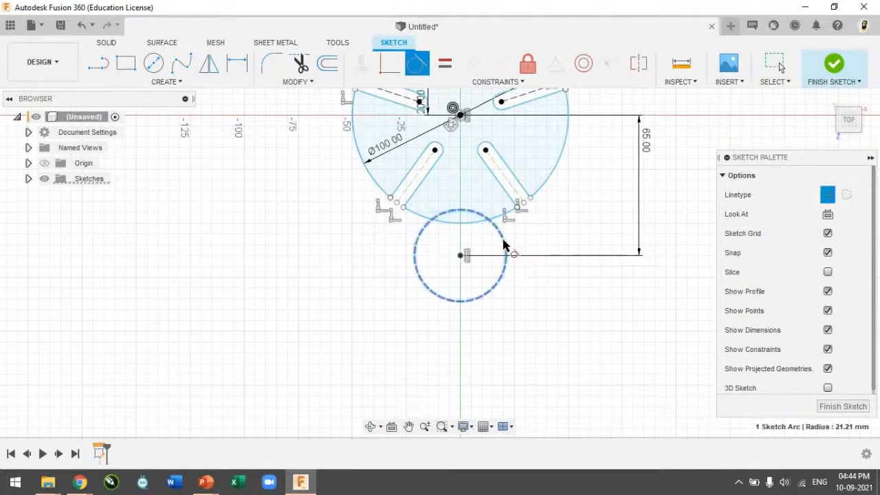
click(514, 197)
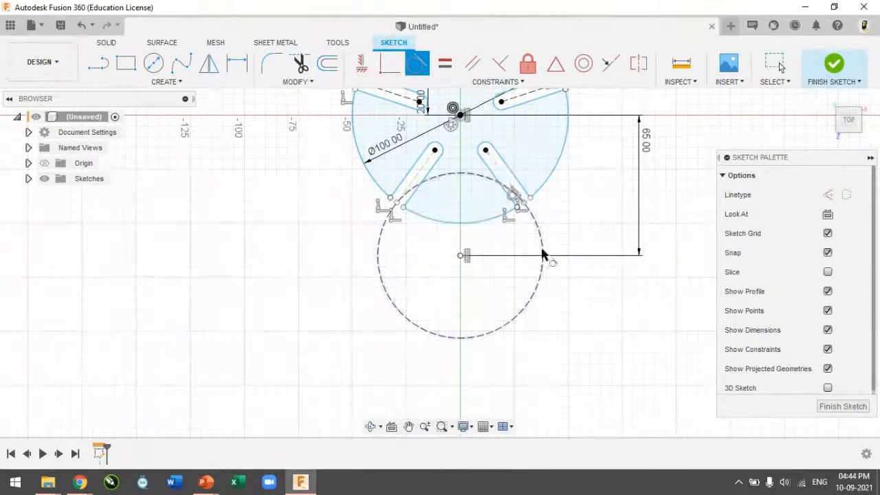
- Try to make the construction circle tangent to the centerline of the lower-left slot as well
click(378, 275)
click(419, 184)
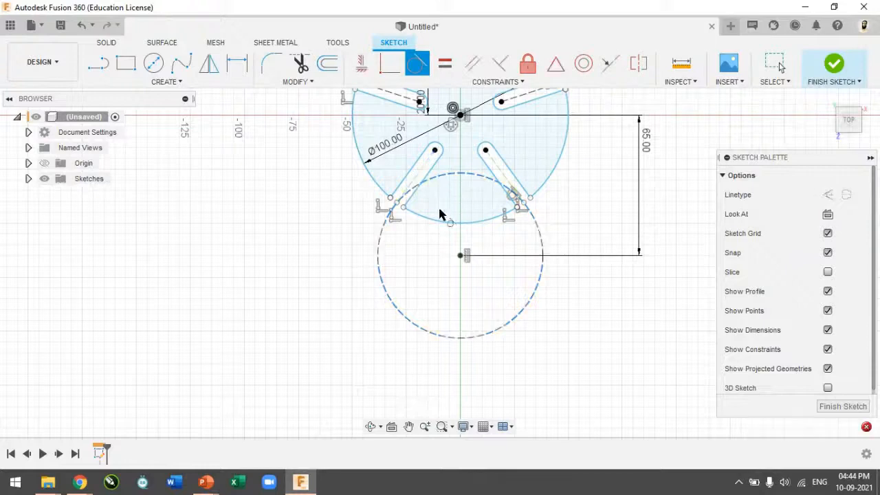
scroll(440, 202, up, 4)
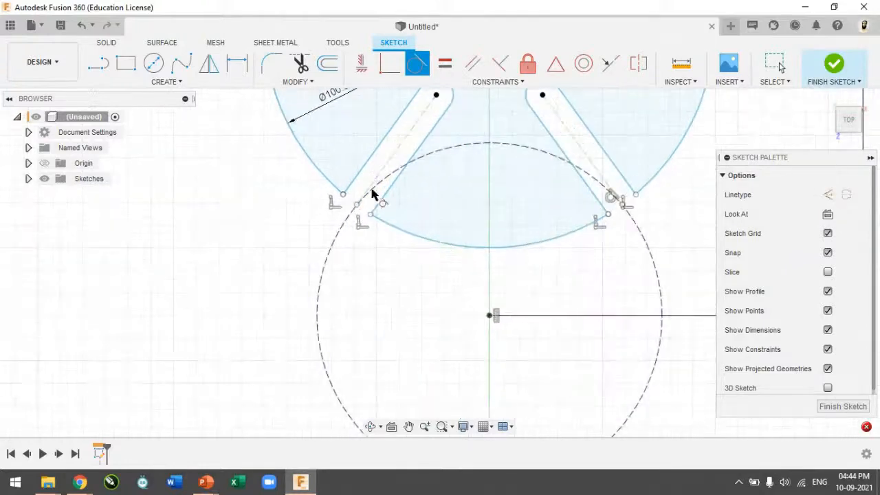
scroll(471, 292, down, 4)
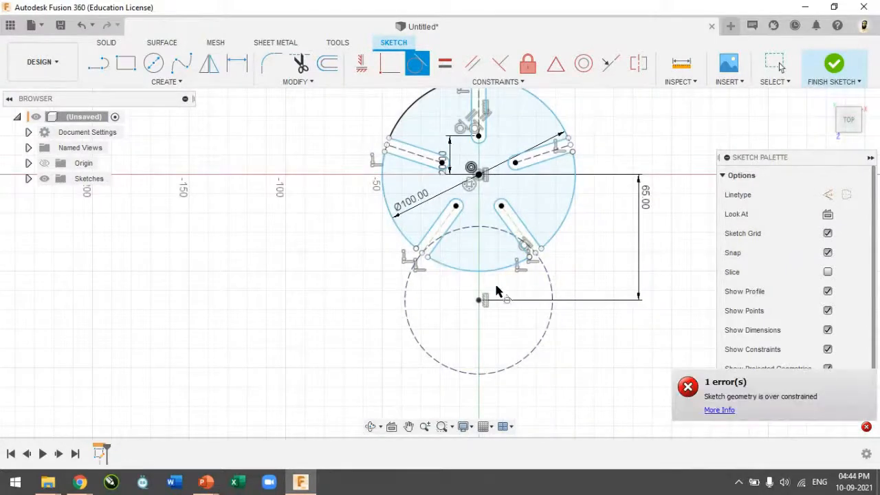
click(857, 382)
key(Escape)
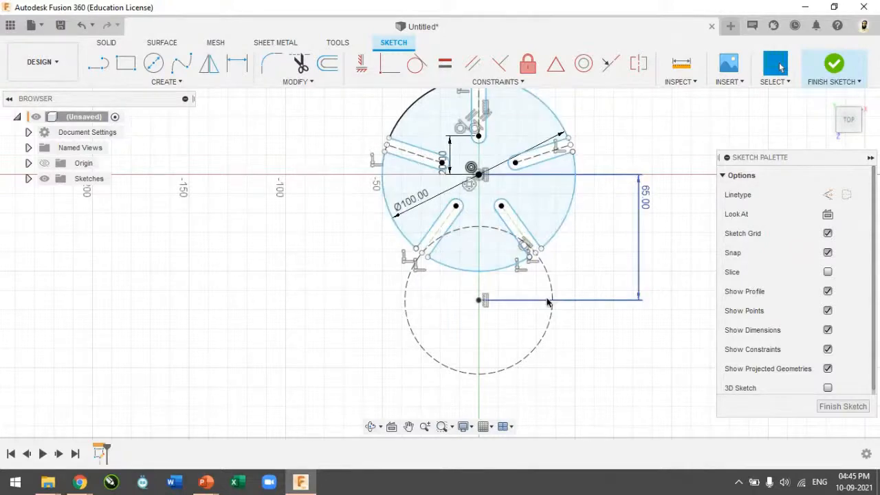
- Check the cutout radius in the reference drawing and sketch a 60 mm circle concentric with the construction circle
key(alt+Tab)
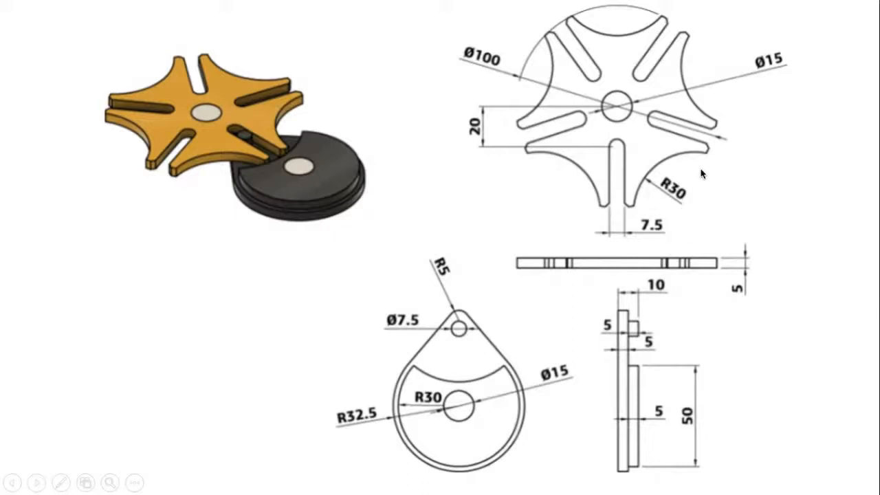
key(alt+Tab)
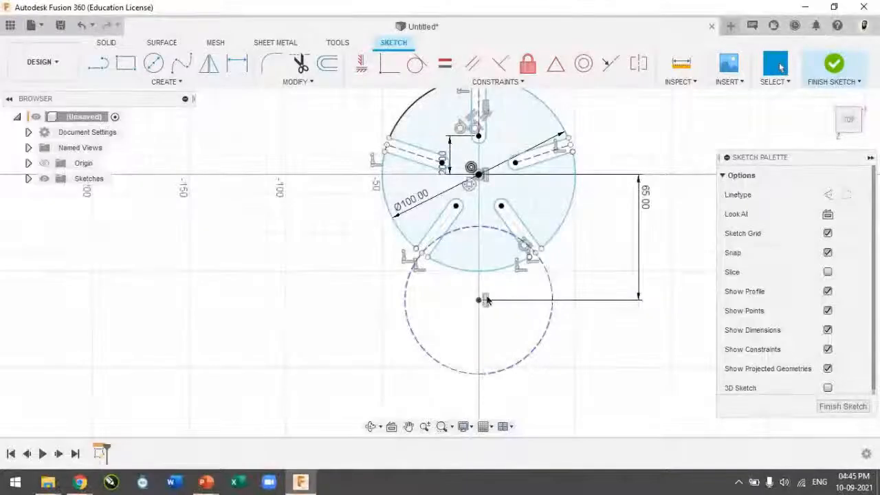
key(c)
click(478, 299)
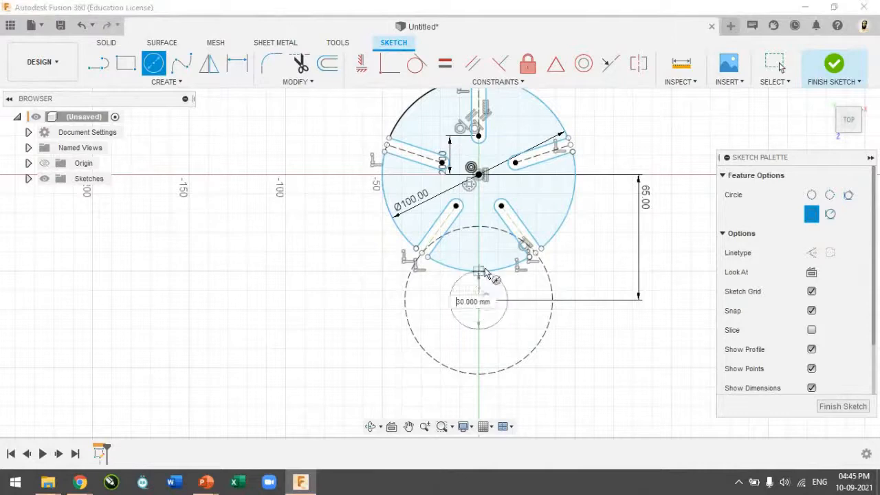
text(60)
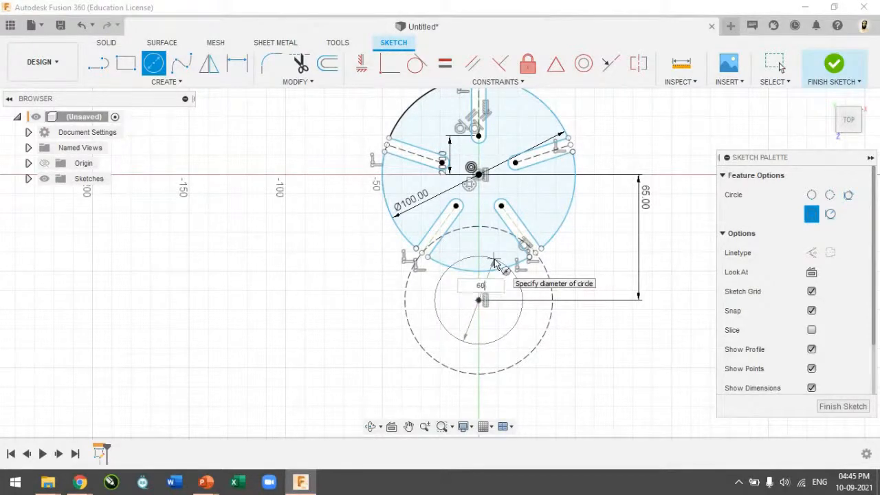
key(Return)
key(Escape)
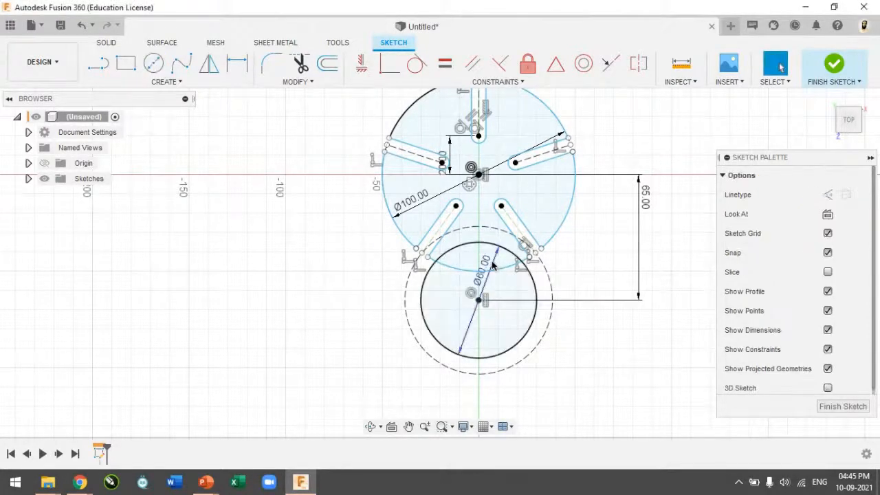
- Trim the 60 mm circle outside the wheel and the wheel's rim arc within it to form the concave cutout between the lower slots
scroll(491, 260, up, 2)
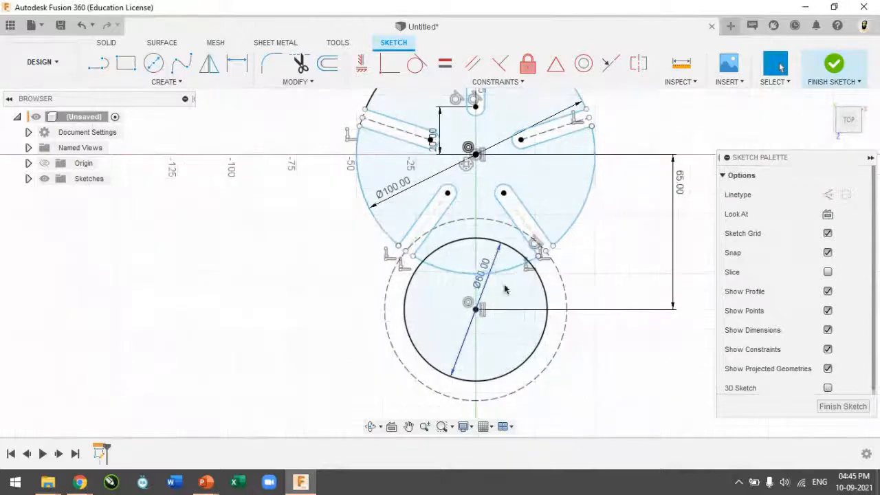
click(303, 64)
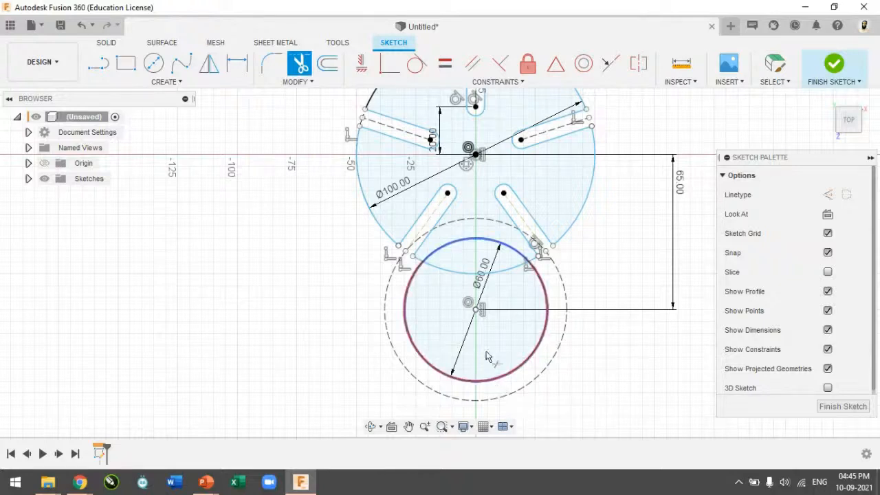
click(489, 380)
click(490, 275)
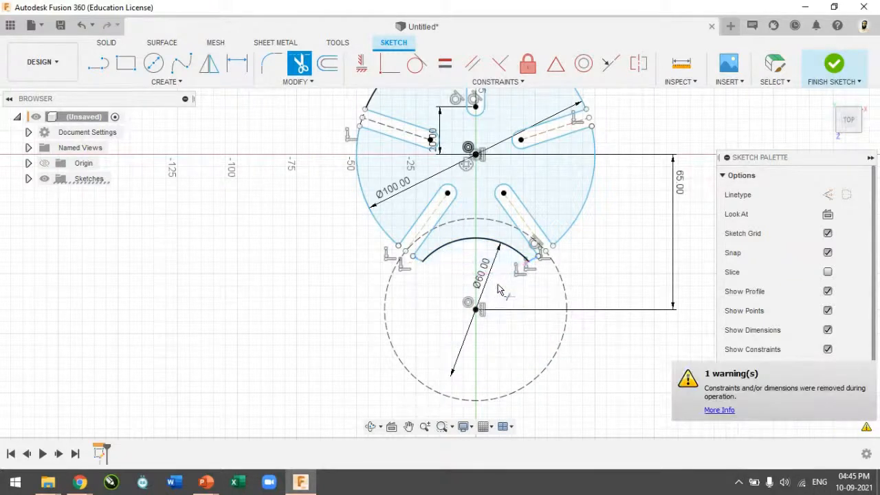
- Circular-pattern the R30 cutout arc around the wheel's center with full angular spacing and a quantity of 5
scroll(501, 286, down, 1)
scroll(449, 270, up, 2)
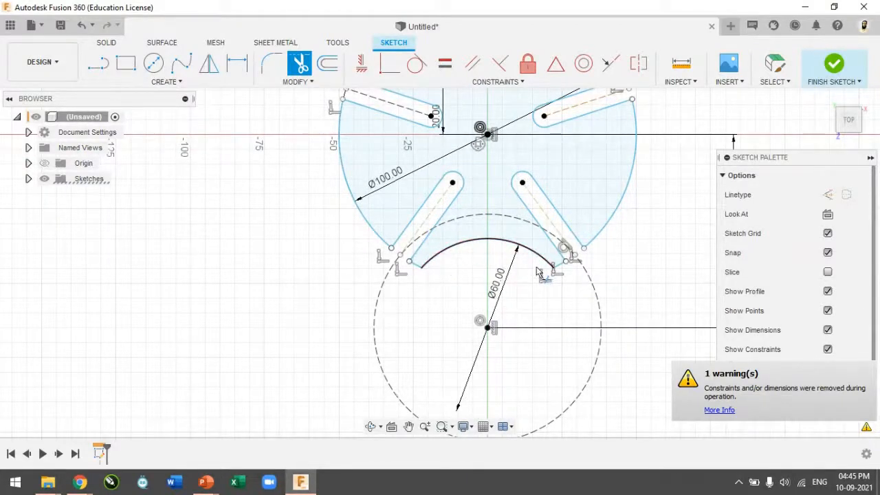
scroll(539, 275, down, 2)
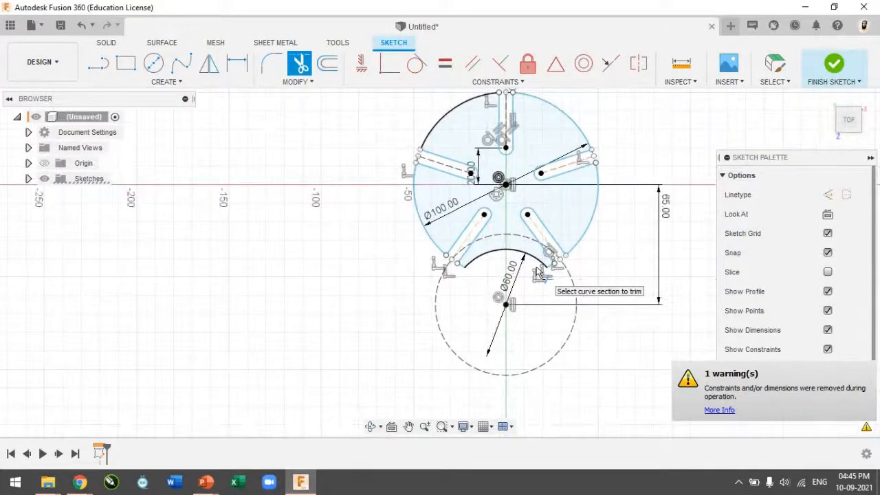
key(Escape)
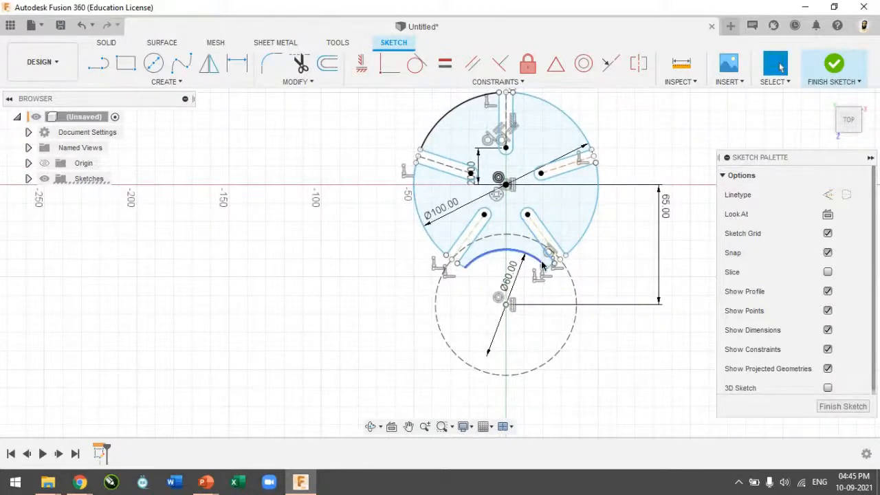
click(150, 84)
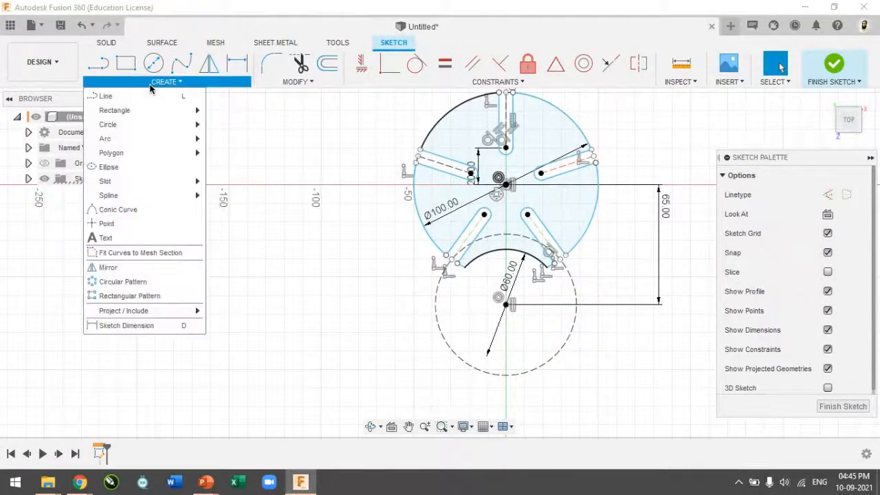
click(150, 282)
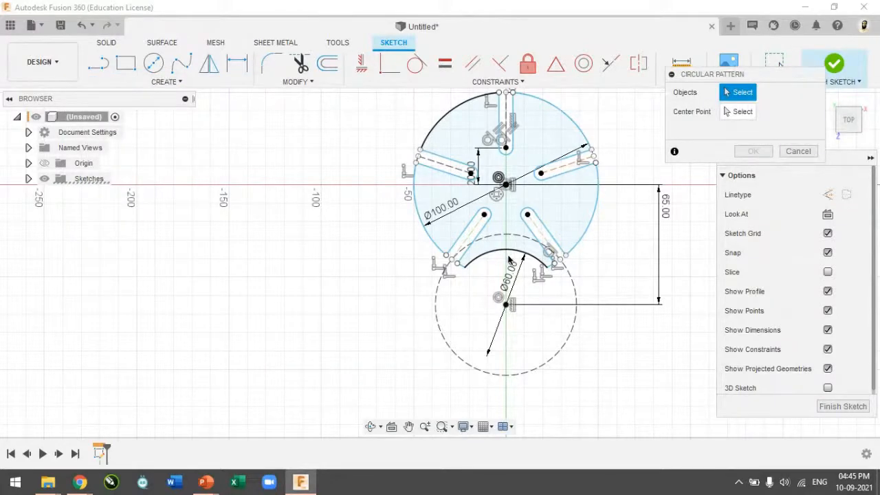
click(509, 256)
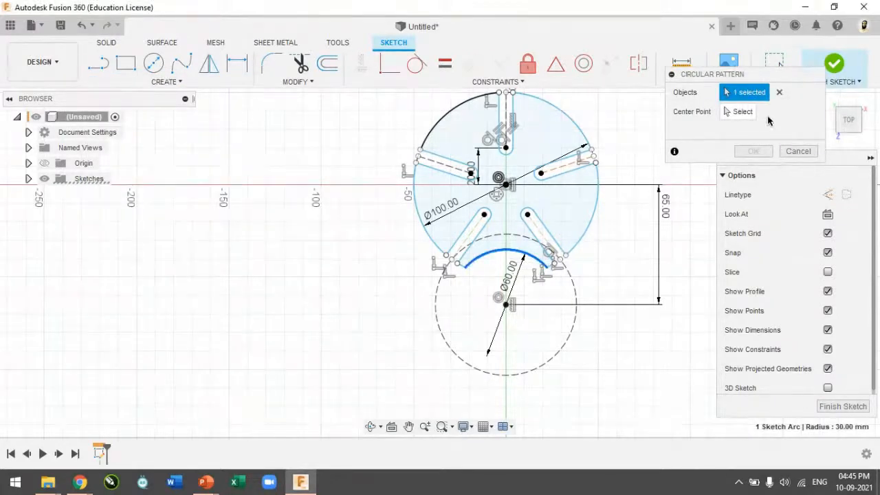
click(742, 114)
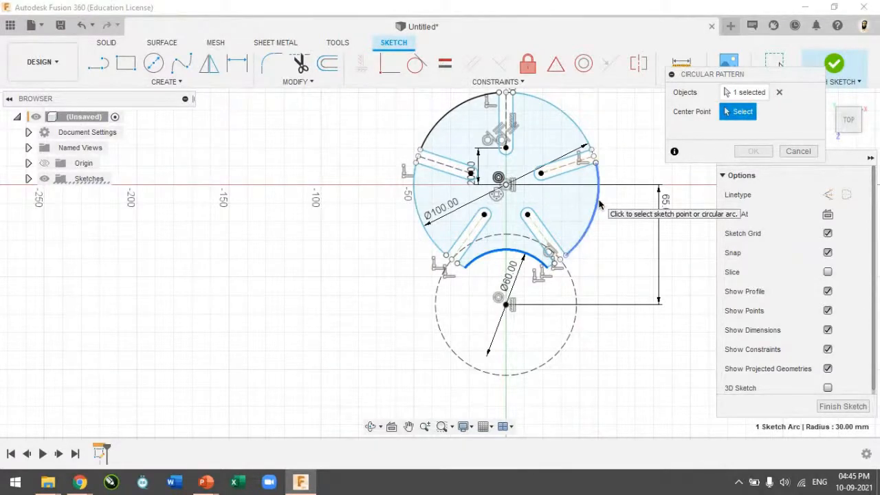
click(506, 184)
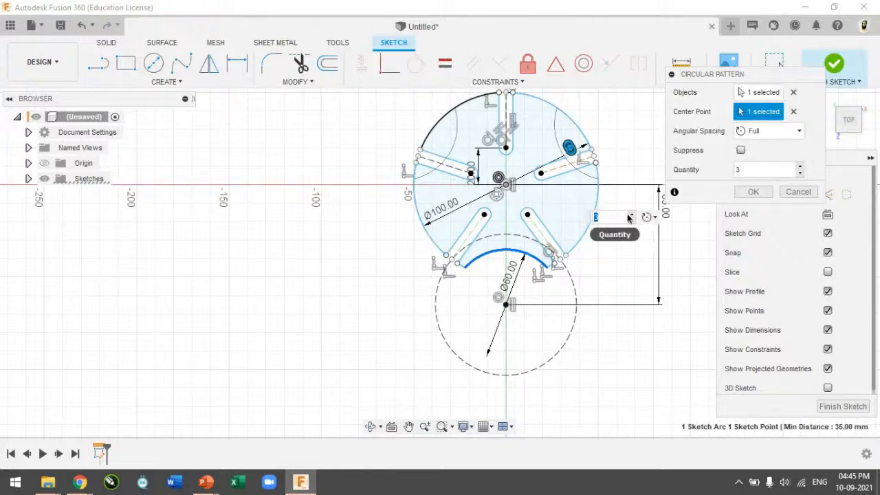
click(800, 168)
click(801, 168)
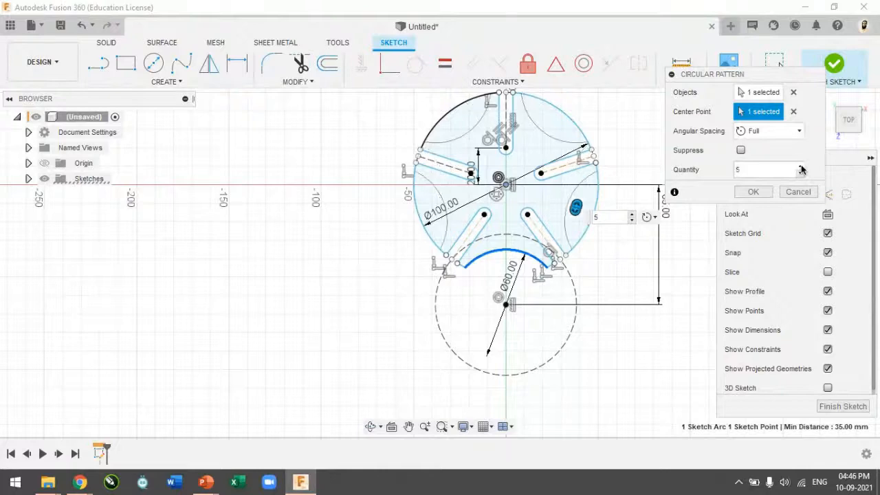
click(755, 193)
- Trim the wheel's four remaining rim arcs that span the patterned cutouts, leaving a concave edge between each pair of slots
scroll(596, 151, up, 2)
scroll(596, 151, down, 2)
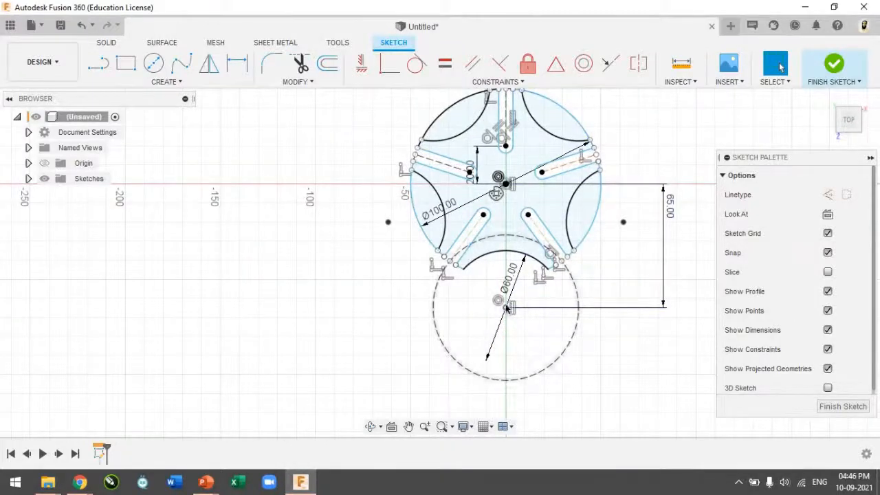
click(301, 64)
click(414, 177)
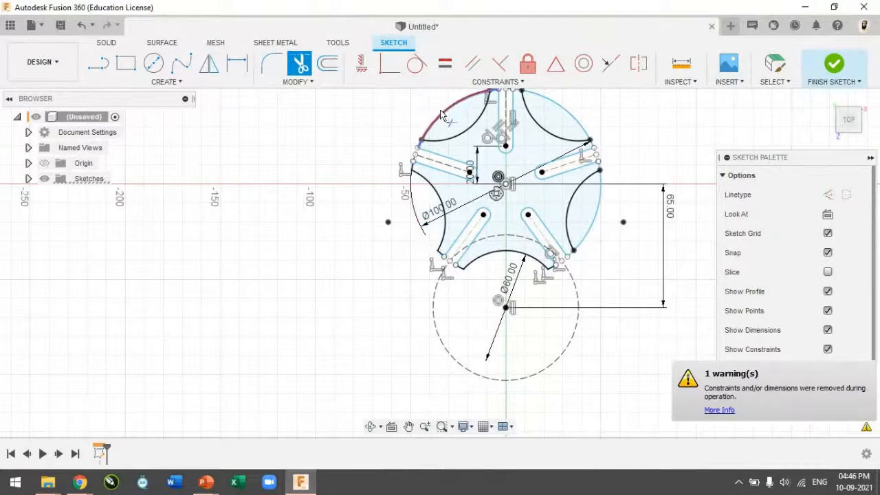
click(569, 120)
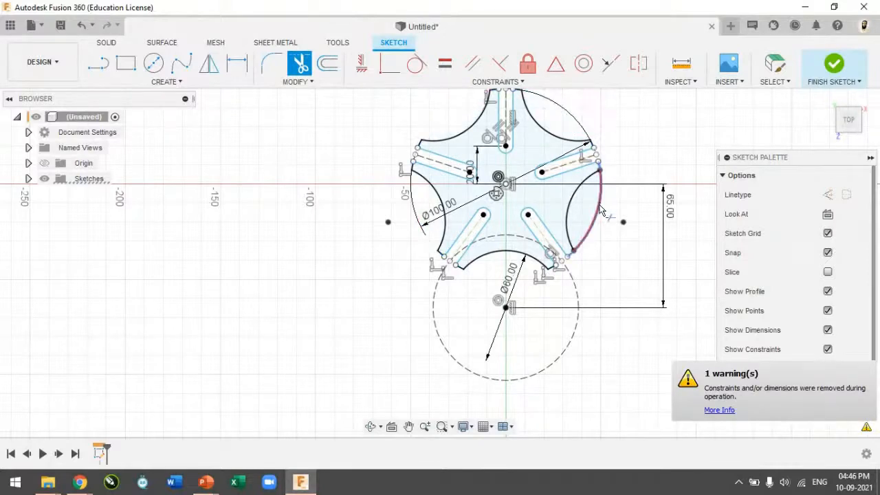
click(600, 213)
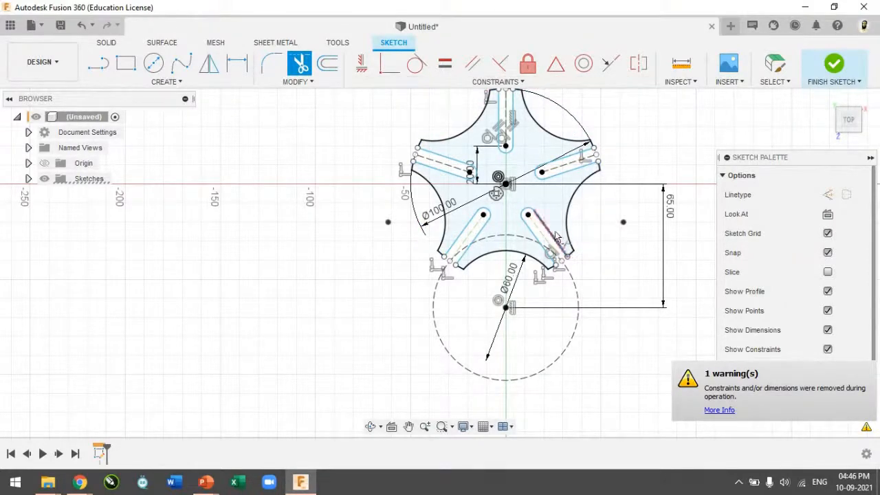
- Check the center hole diameter in the reference drawing and sketch a 15 mm circle at the wheel's center
key(alt+Tab)
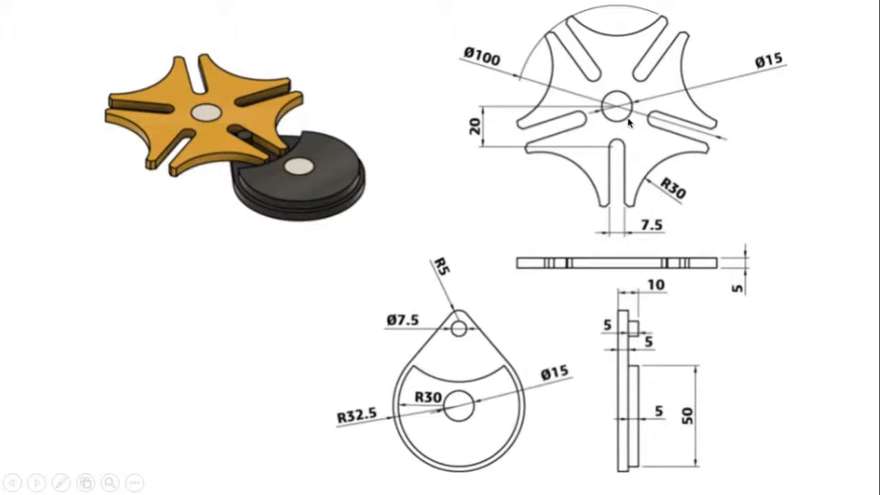
key(alt+Tab)
scroll(497, 183, up, 3)
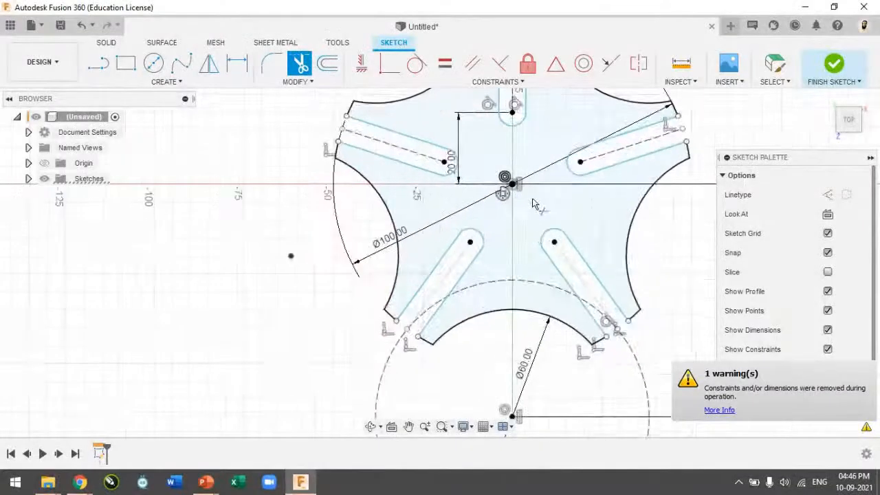
key(c)
click(512, 184)
text(15)
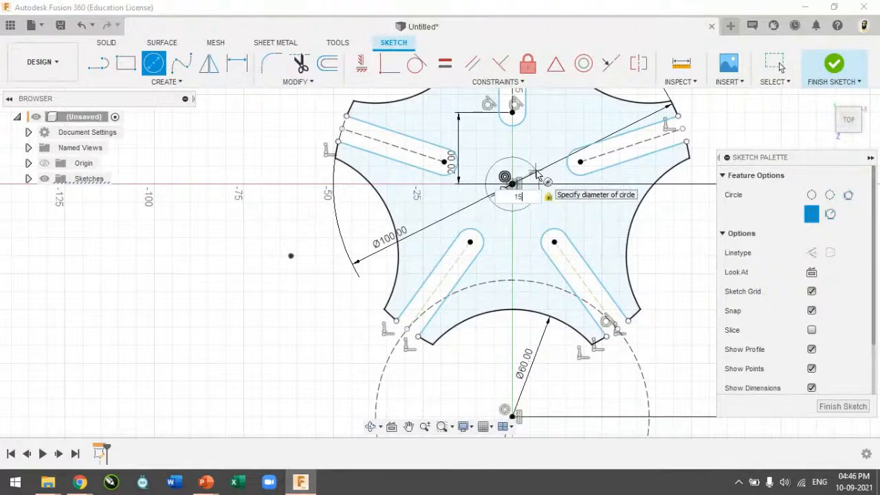
key(Return)
key(Escape)
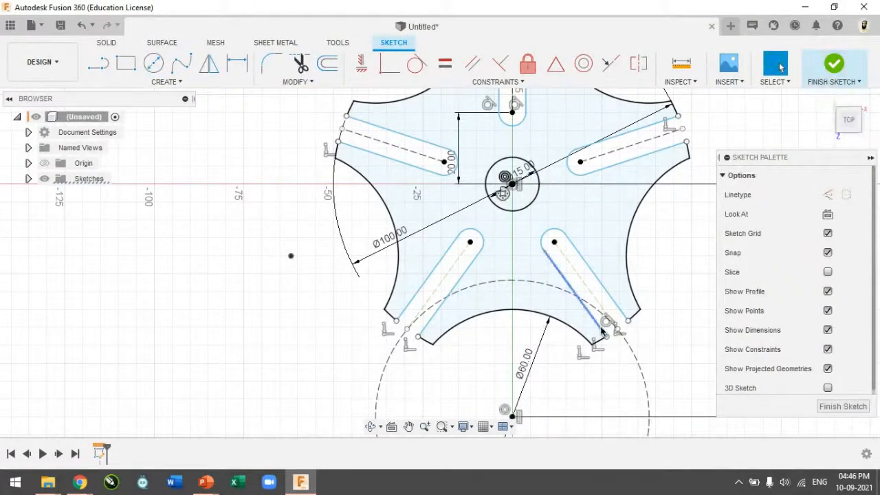
- Finish the sketch and extrude the slotted wheel profile 5 mm as a new body, leaving the center hole open
scroll(600, 332, down, 5)
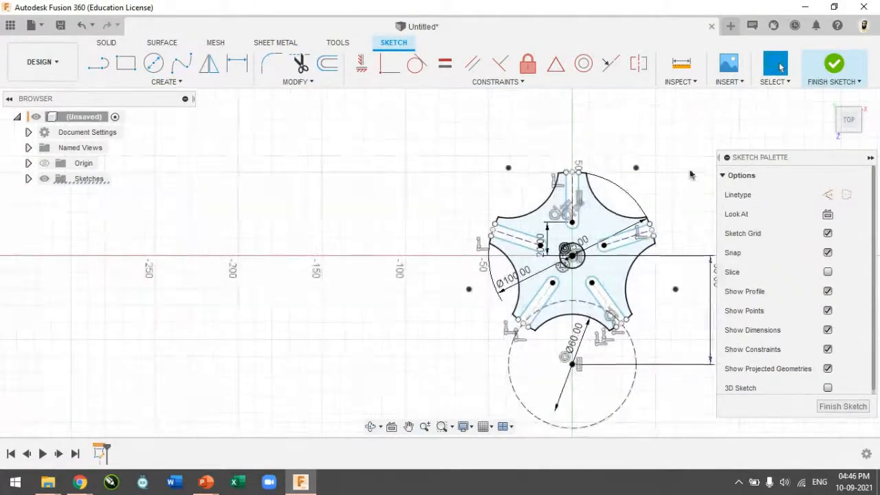
click(834, 65)
click(832, 102)
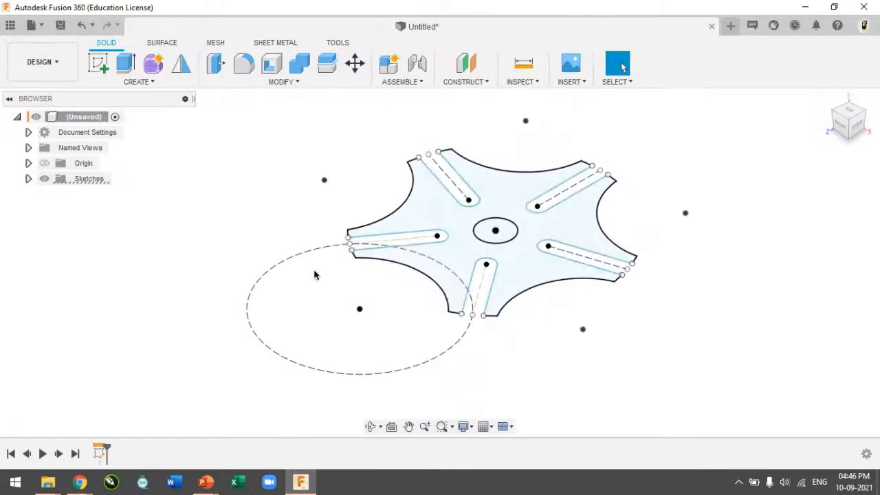
click(128, 65)
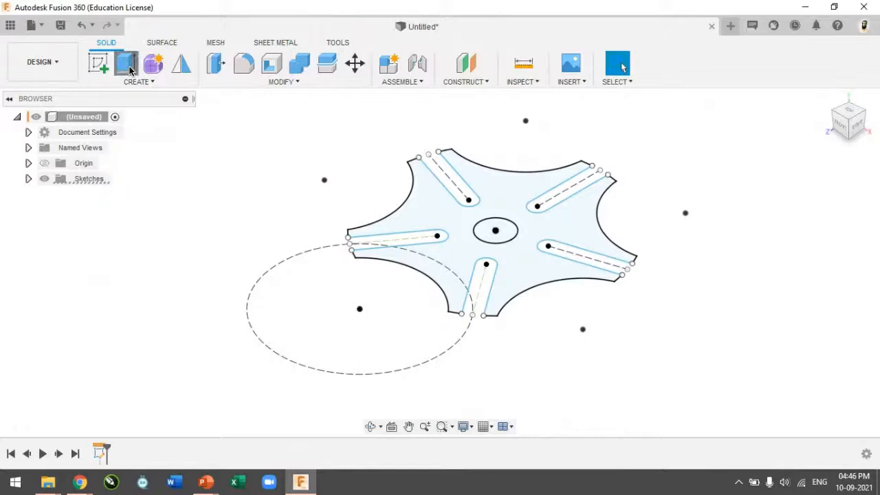
click(527, 271)
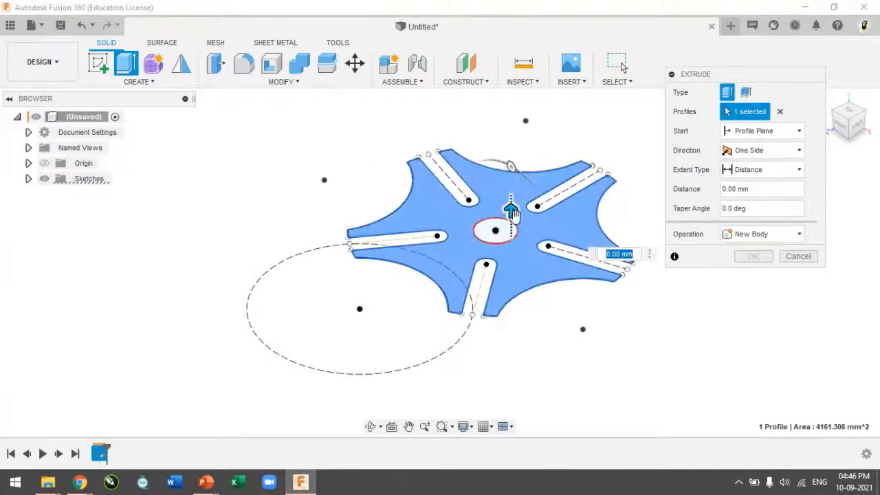
drag(510, 210, 511, 195)
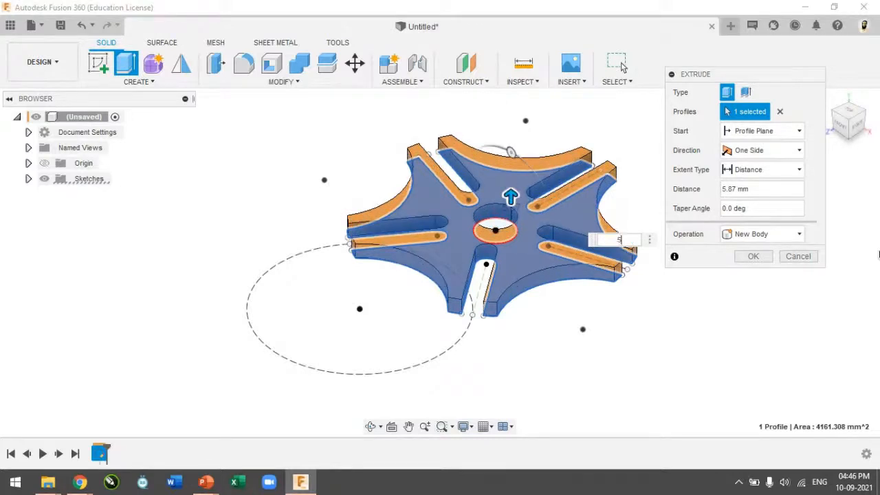
text(5)
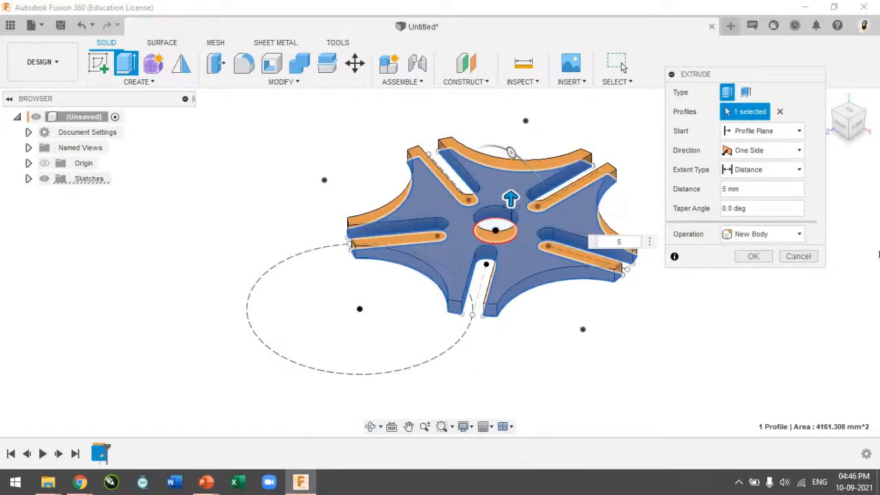
key(Return)
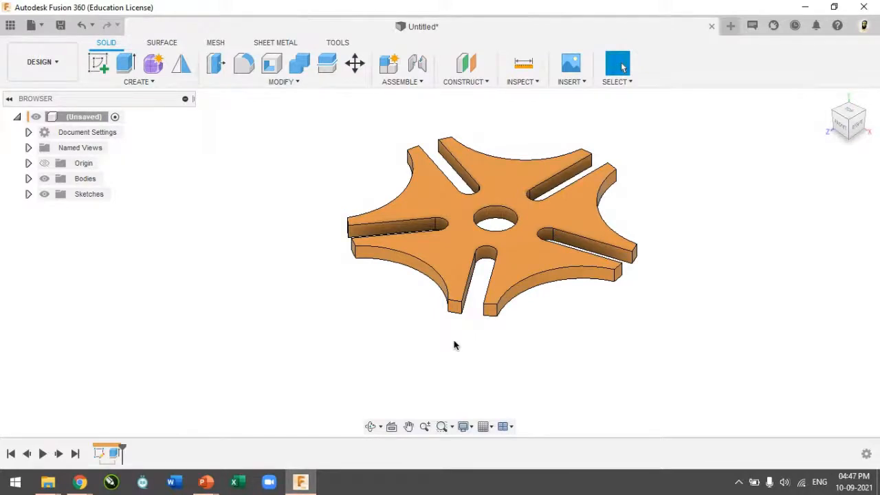
- Switch between the PowerPoint reference drawing and the Fusion 360 model to compare the corners at the wheel's arm tips
key(alt+Tab)
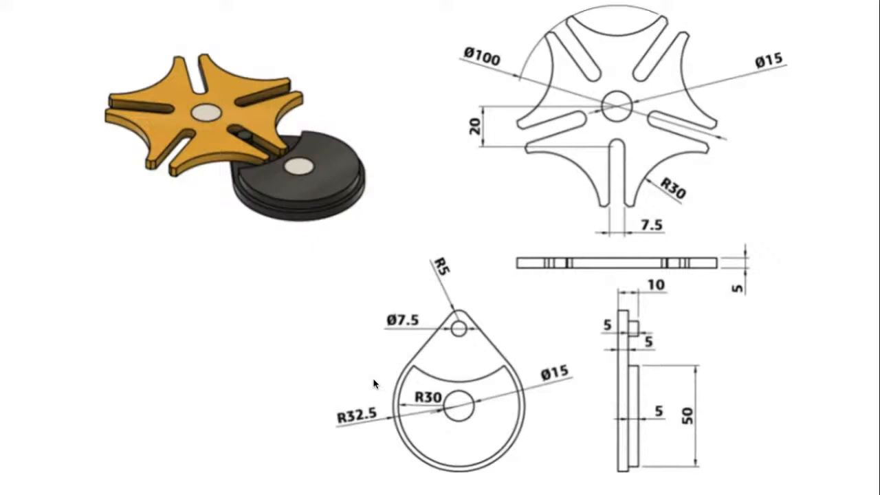
key(Escape)
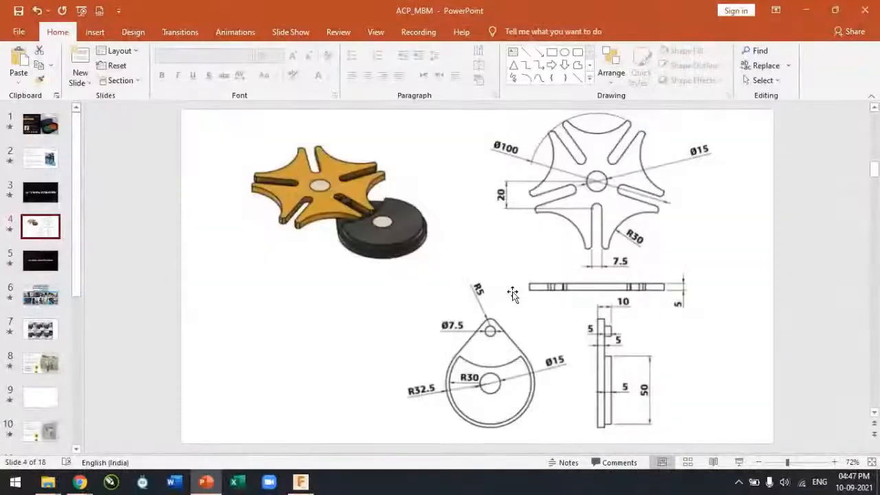
key(alt+Tab)
key(alt+Tab)
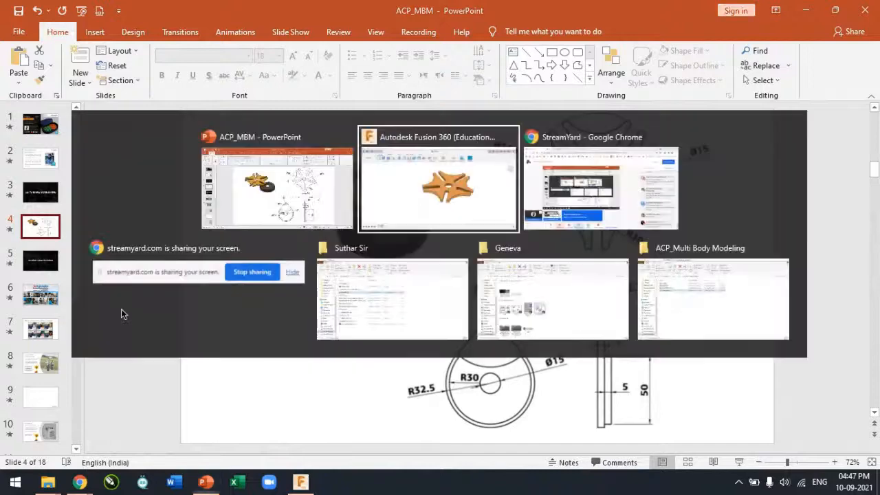
click(254, 206)
key(alt+Tab)
click(481, 191)
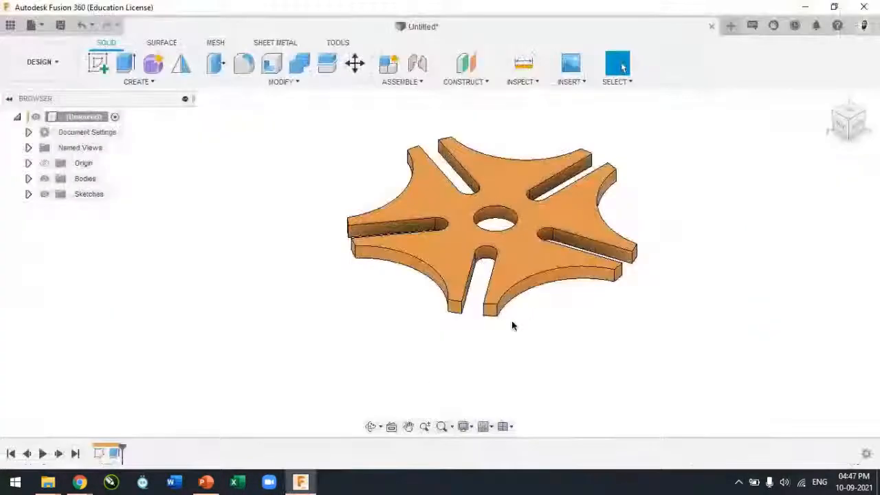
scroll(446, 304, up, 5)
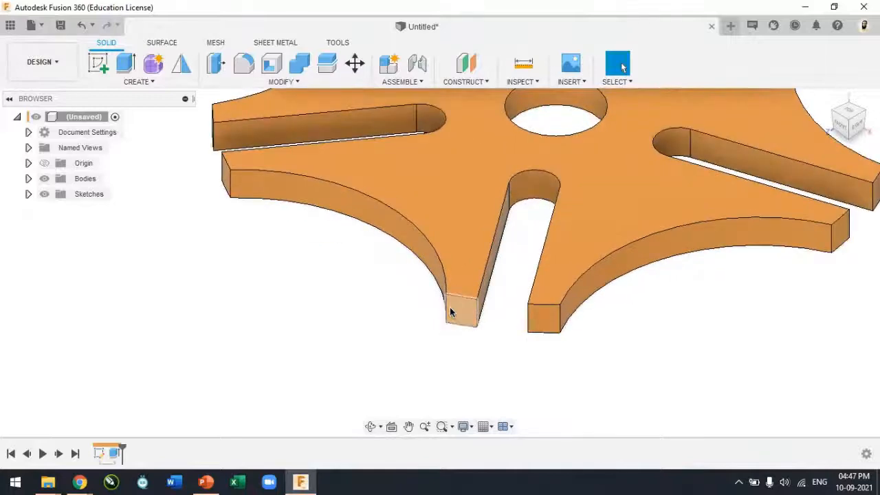
key(alt+Tab)
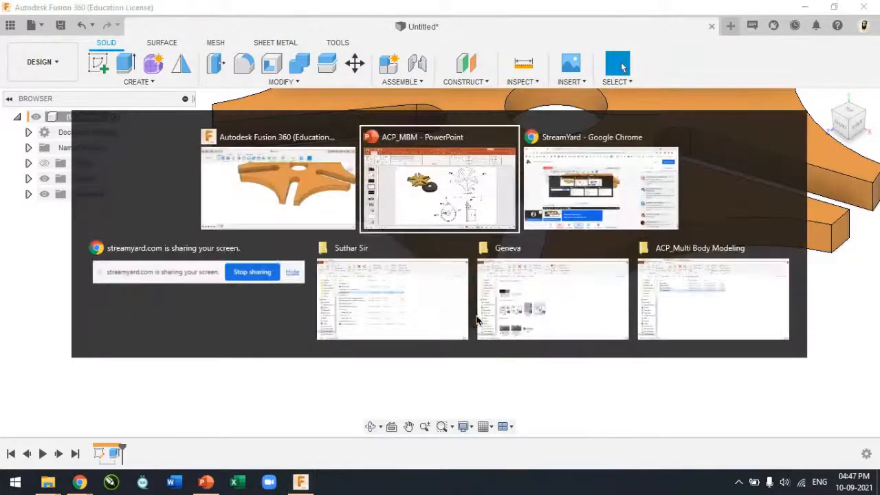
key(shift+F5)
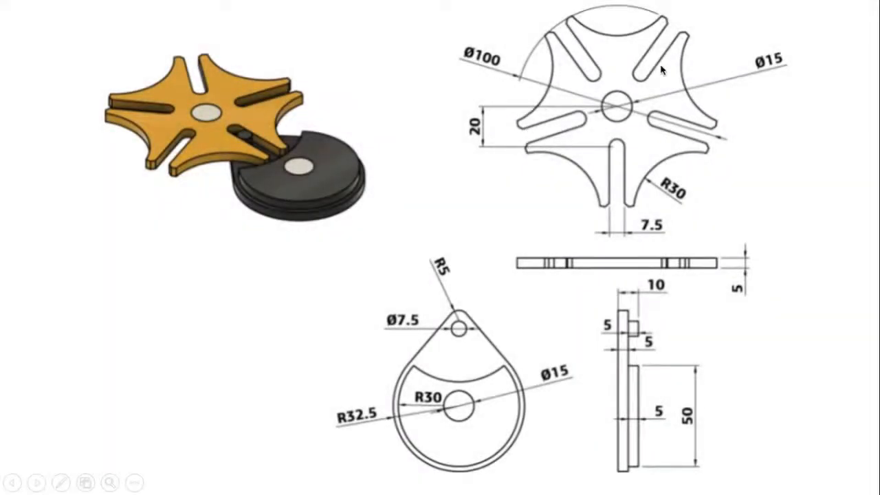
key(alt+Tab)
key(alt+Tab)
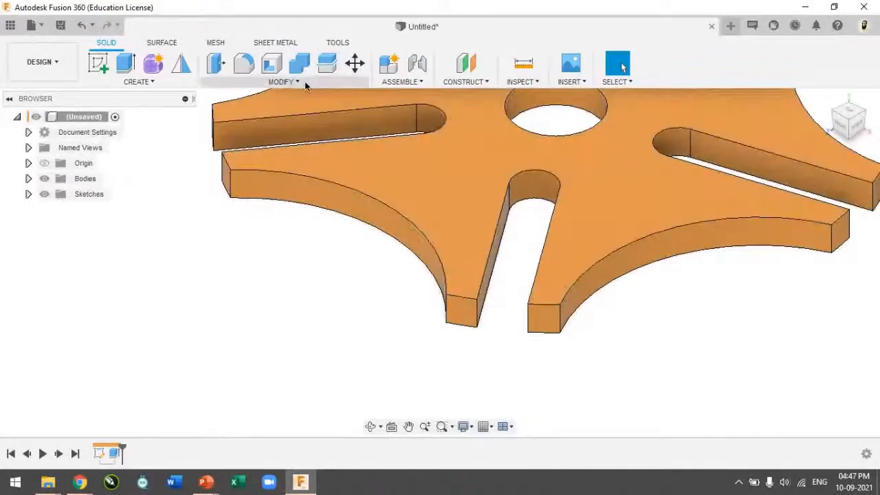
- Start a Chamfer and select the two vertical corner edges at the open end of the front slot
click(305, 81)
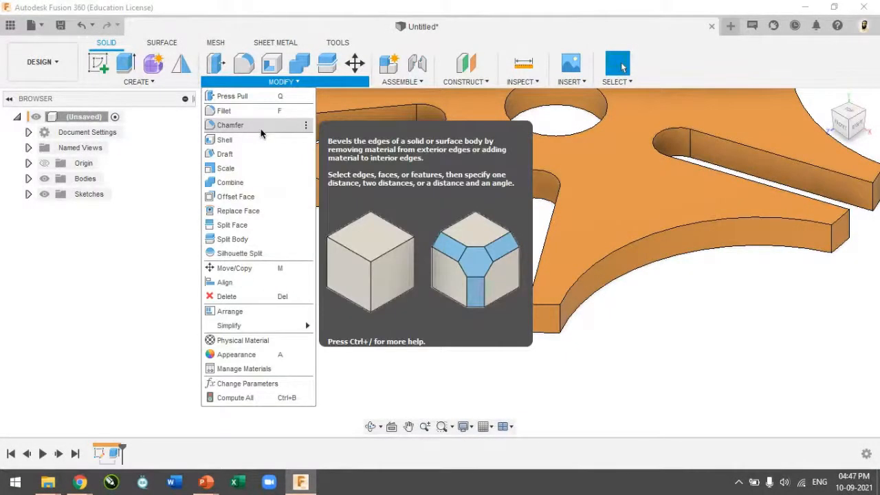
click(176, 197)
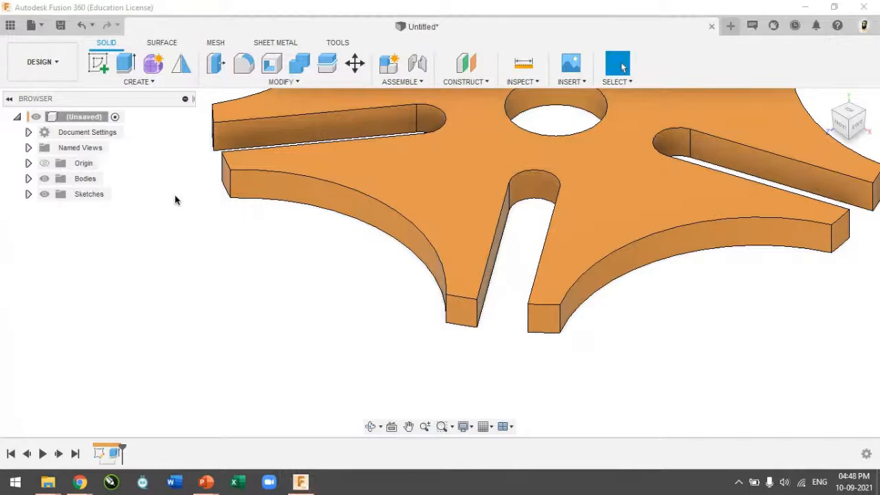
key(s)
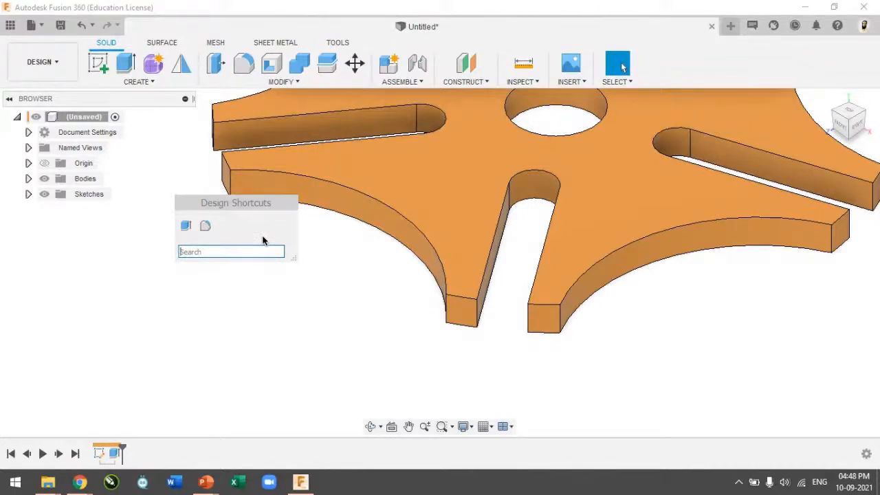
text(c)
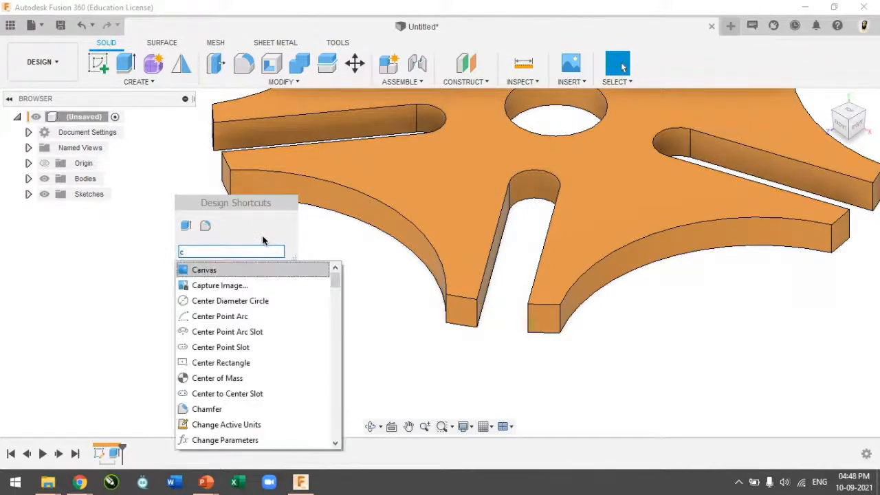
text(h)
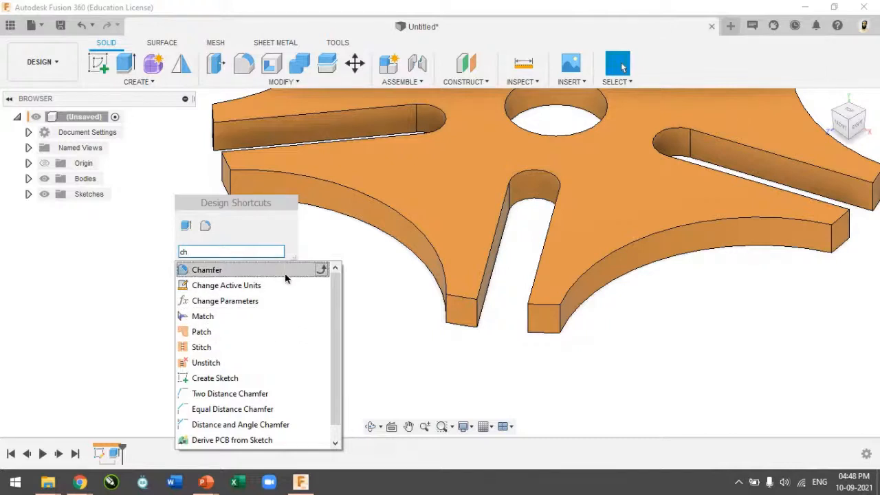
click(204, 270)
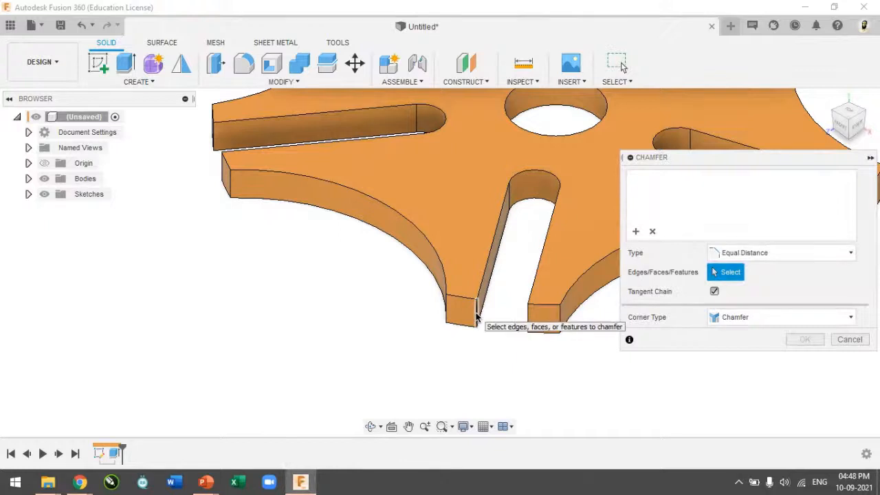
click(476, 315)
click(529, 327)
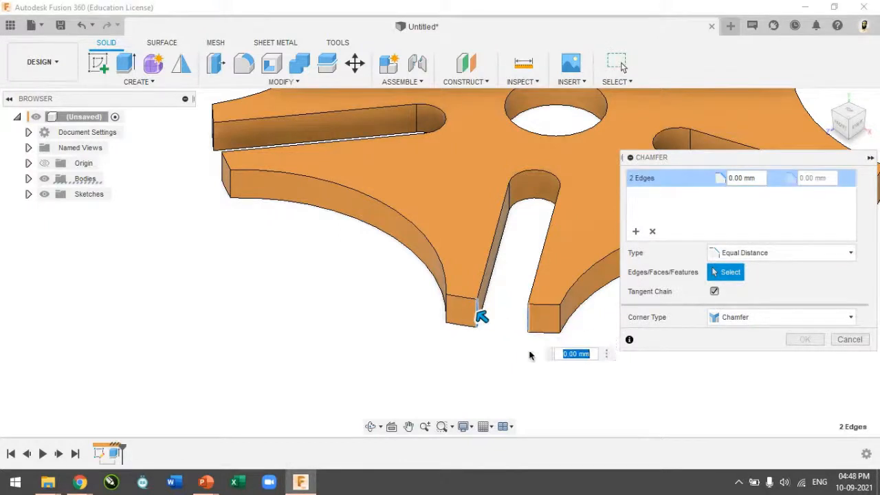
- Add the four vertical corner edges at the open ends of the two right-hand slots to the chamfer selection
scroll(505, 313, down, 3)
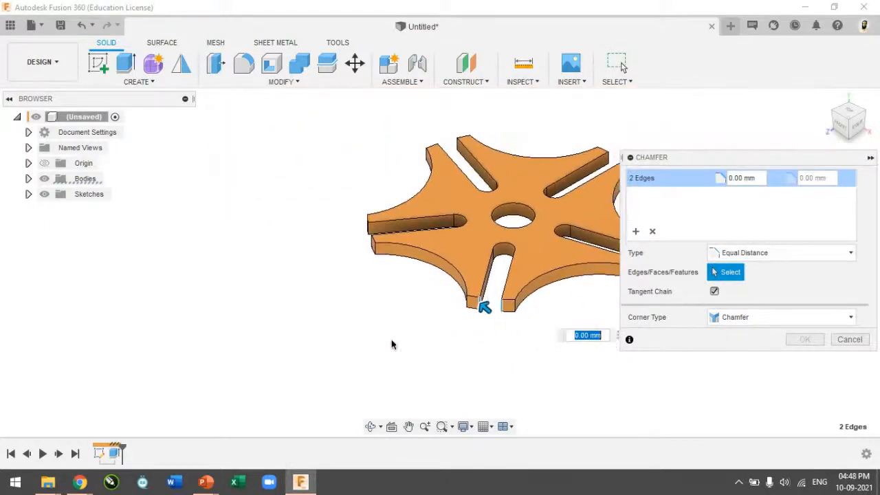
click(413, 430)
drag(583, 325, 418, 345)
scroll(511, 295, up, 3)
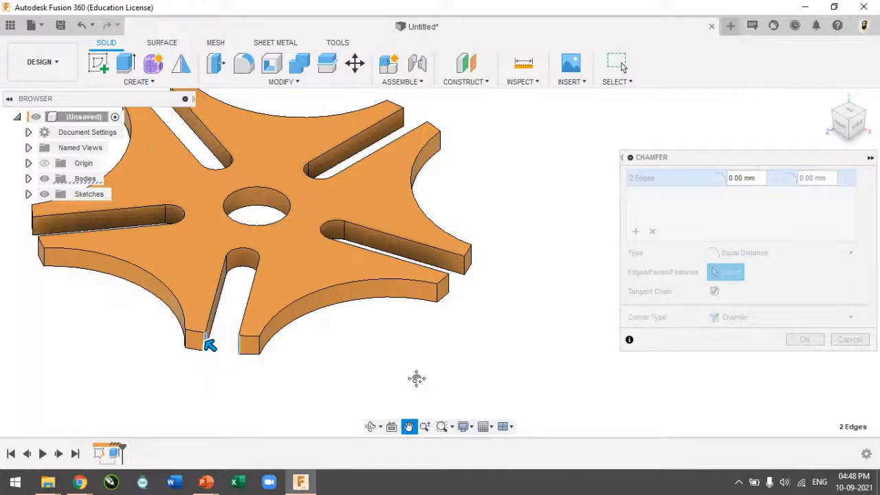
key(Escape)
click(447, 283)
click(465, 268)
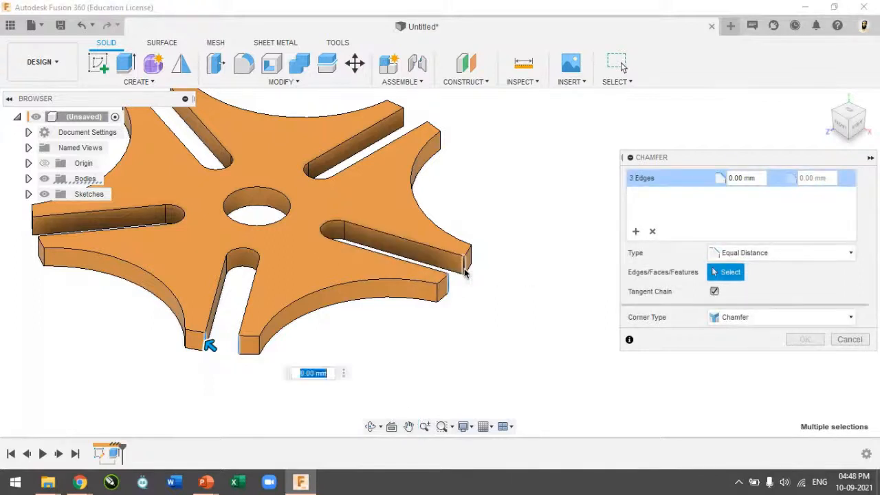
click(426, 129)
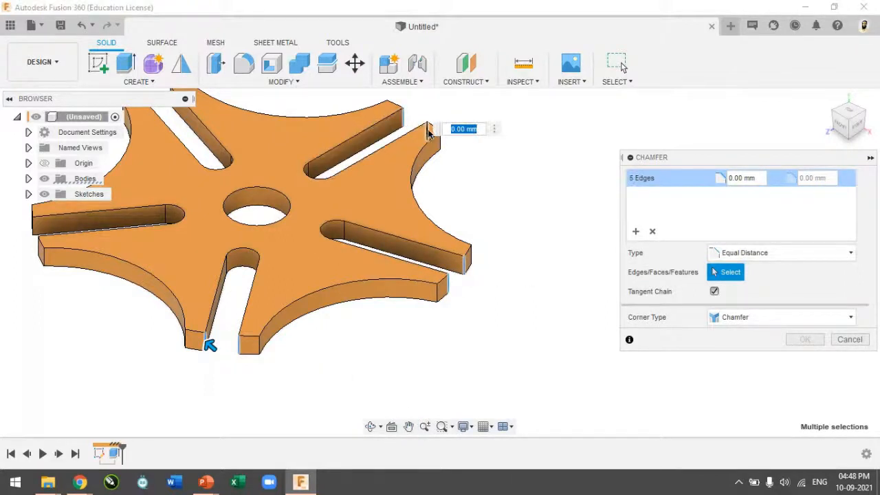
click(428, 130)
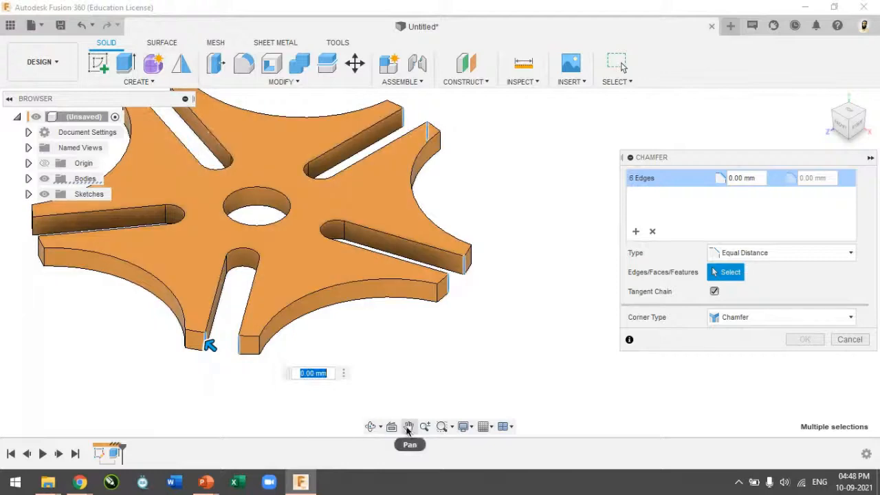
- Add the four corner edges at the open ends of the rear-left and left slots, completing the ten-edge chamfer selection
scroll(252, 254, down, 2)
scroll(253, 255, up, 4)
scroll(252, 253, down, 5)
scroll(173, 157, up, 4)
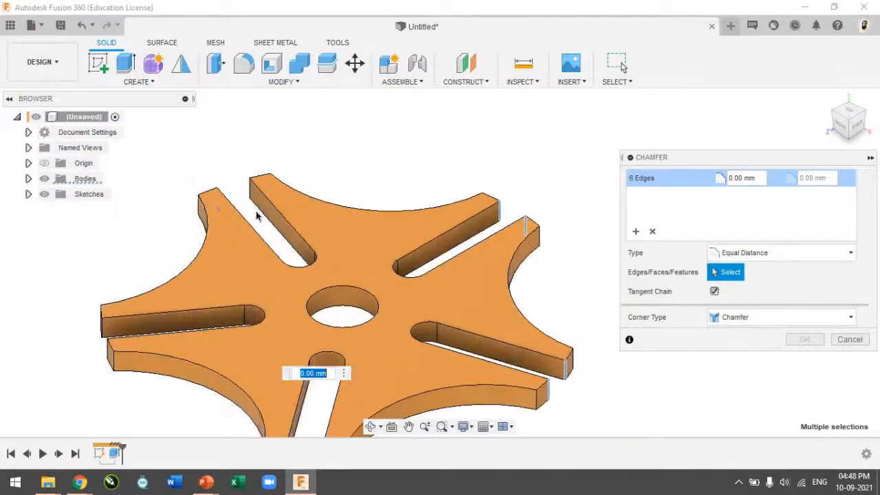
click(250, 187)
click(217, 197)
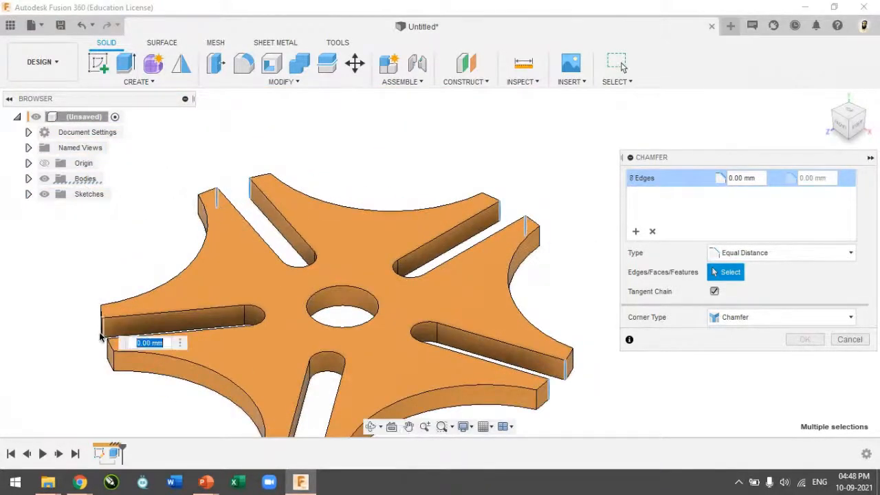
click(102, 329)
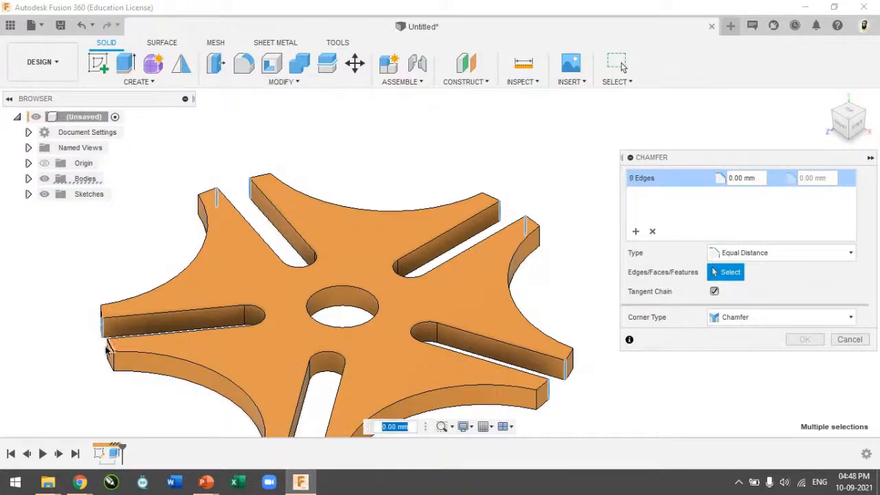
click(109, 354)
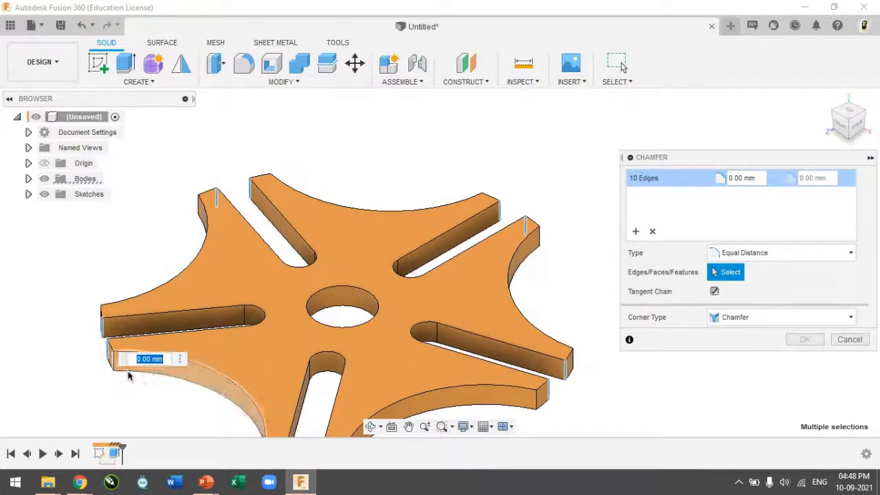
- Set the equal-distance chamfer to 2 mm and apply it to the selected slot-mouth edges
shift+middle_drag(152, 369, 173, 367)
text(2)
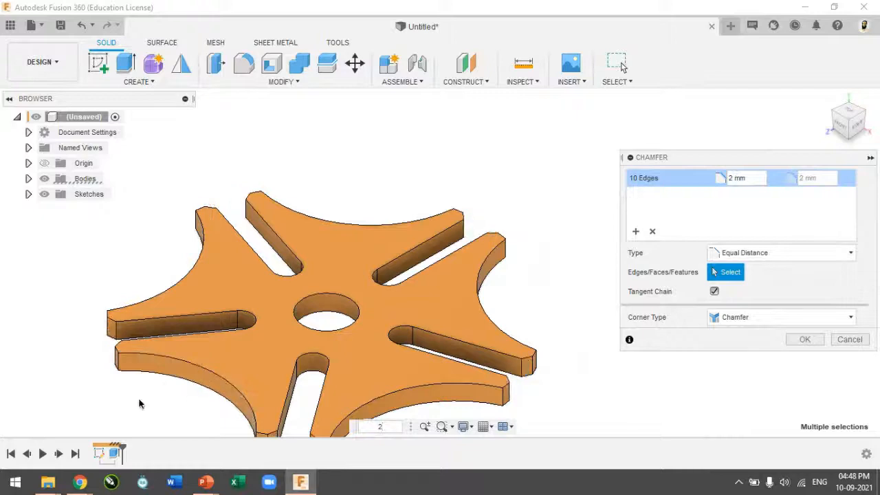
scroll(343, 383, down, 4)
scroll(304, 432, up, 6)
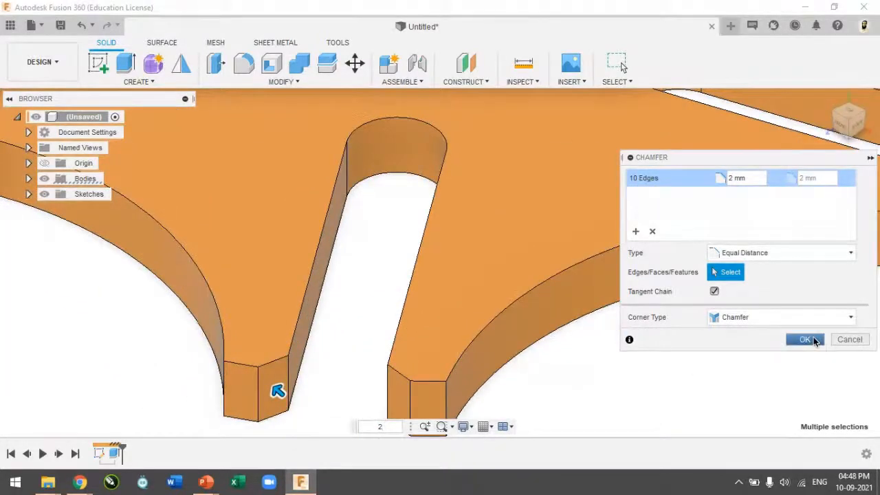
click(805, 339)
scroll(522, 358, down, 6)
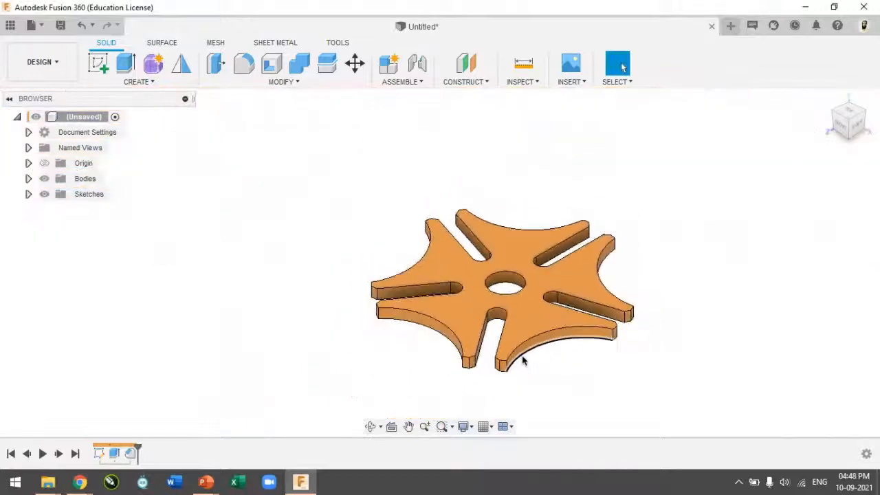
- Save the design under the name "Geneva Design"
key(ctrl+s)
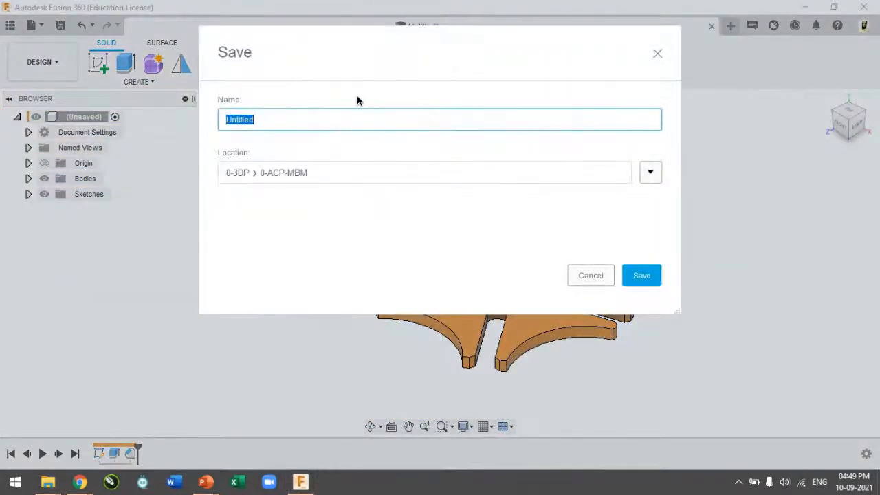
text(Geneva Design)
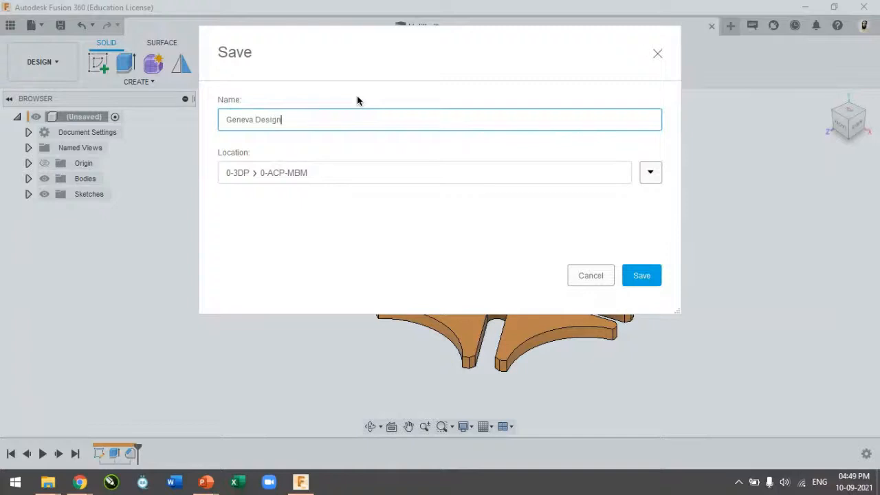
key(Return)
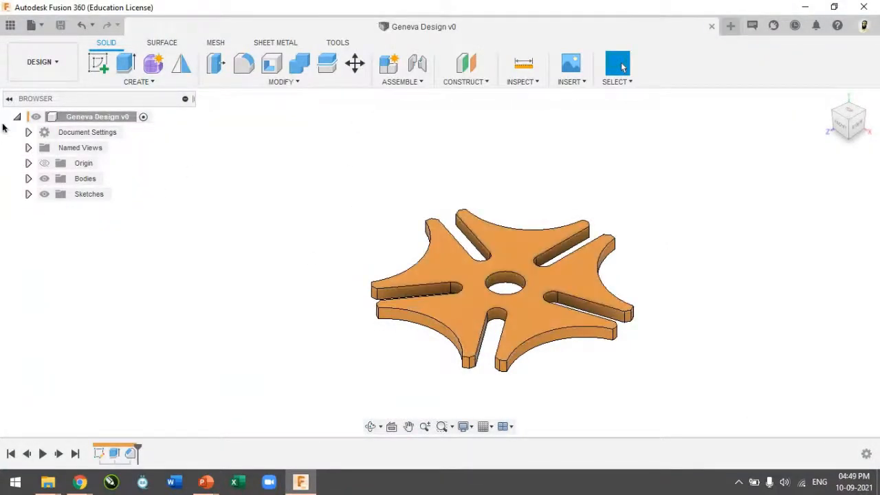
- Show Sketch1 and hide Body1 so that only the wheel's sketch geometry is displayed
click(28, 194)
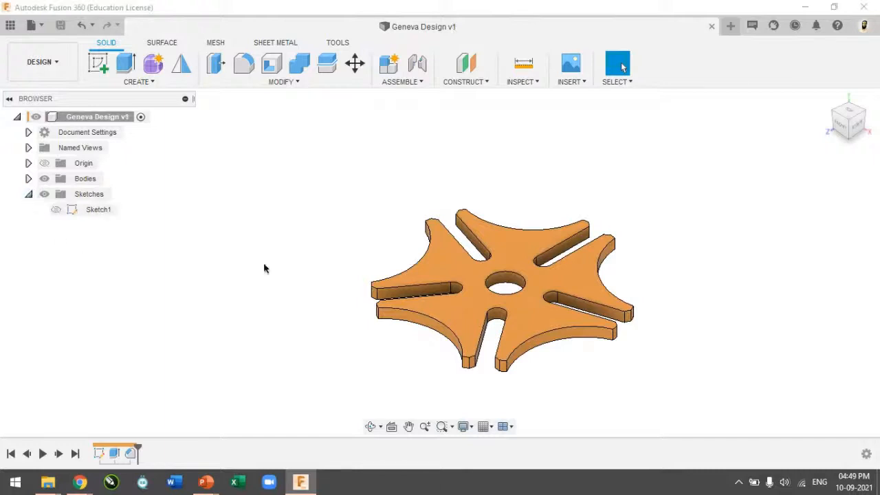
click(55, 214)
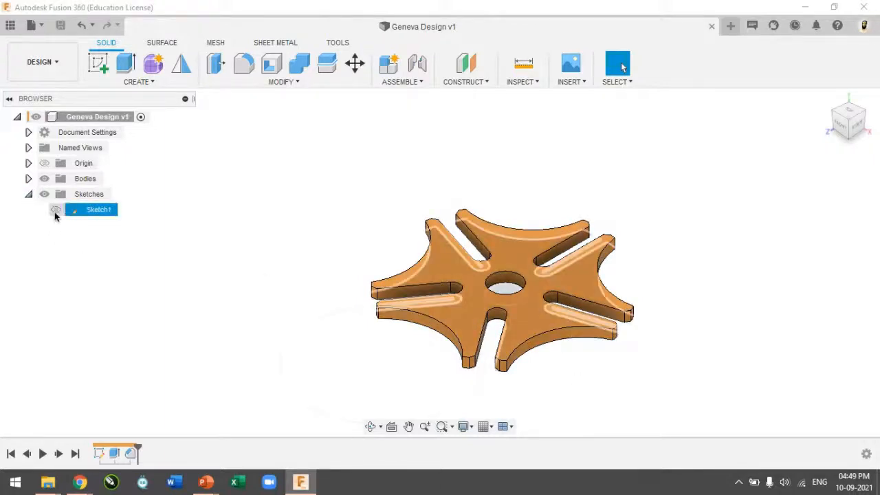
click(55, 211)
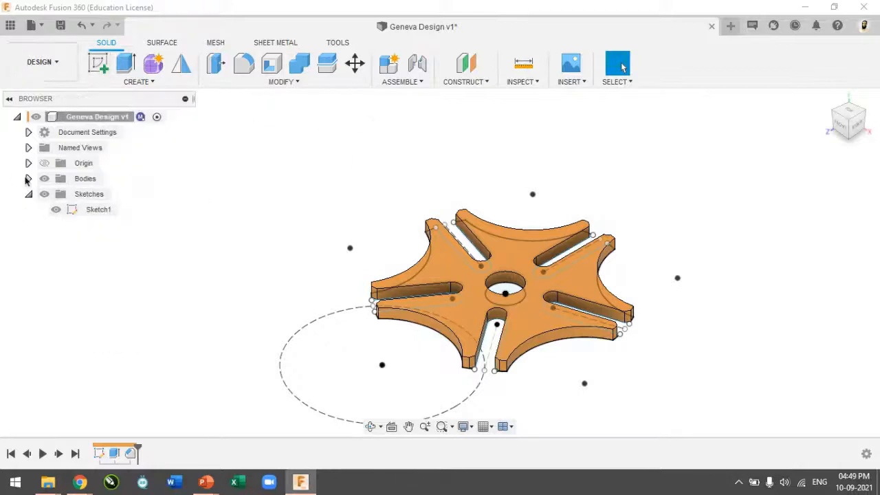
click(28, 178)
click(52, 197)
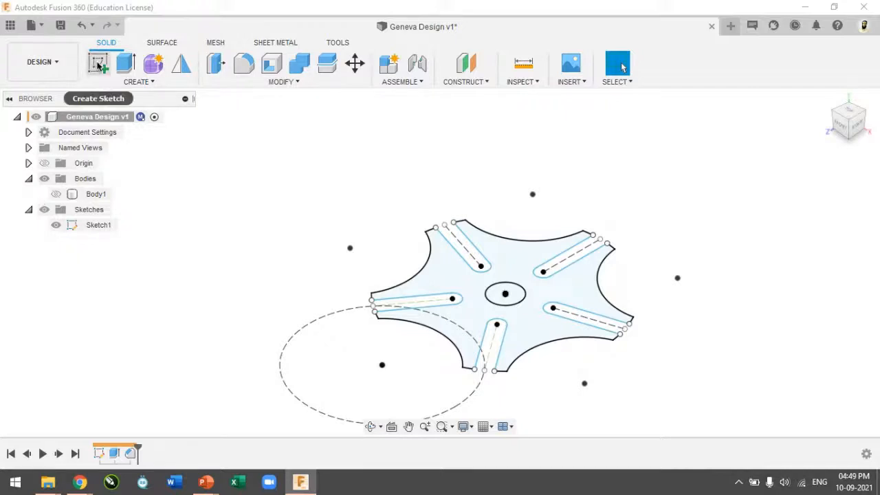
- Create a new sketch on the horizontal origin plane, the one the wheel profile lies on
click(98, 64)
scroll(427, 365, down, 8)
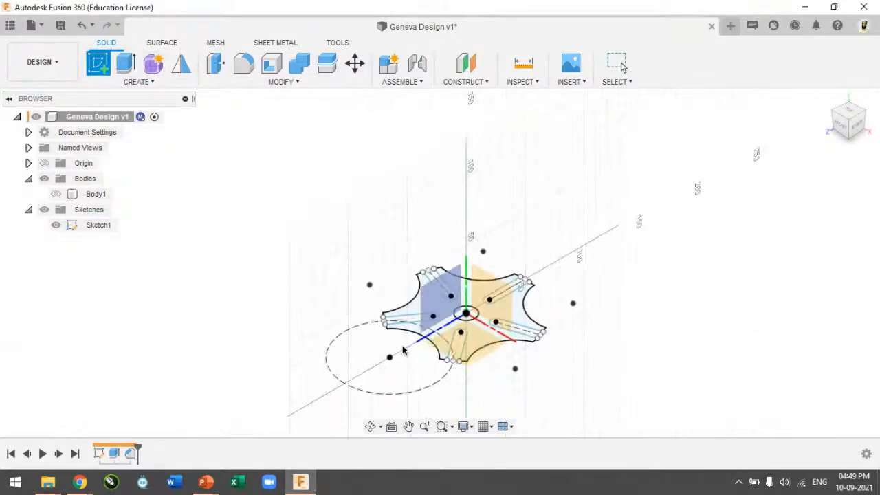
click(438, 375)
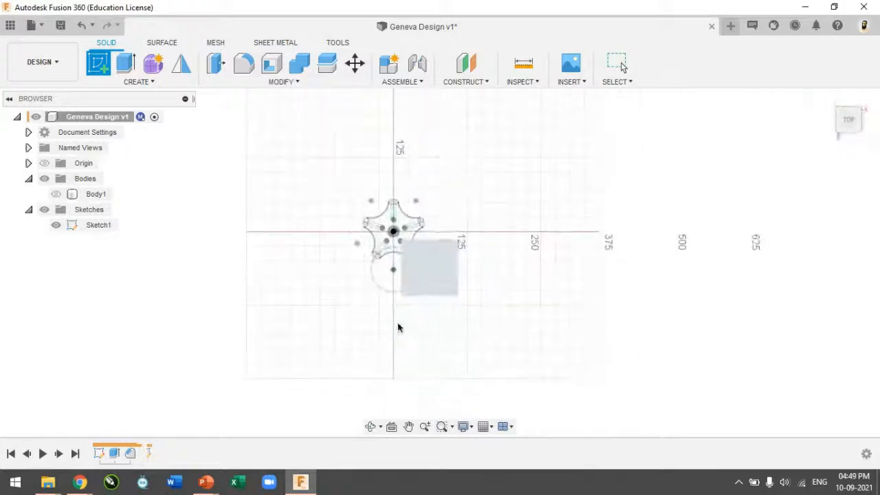
scroll(408, 275, up, 5)
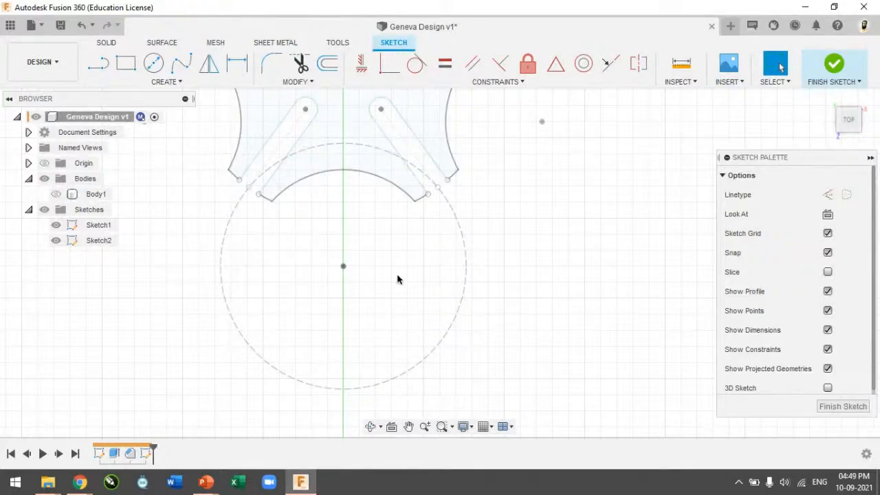
- Project the large dashed construction circle from the wheel sketch into the new sketch, keeping the projection link on
click(164, 84)
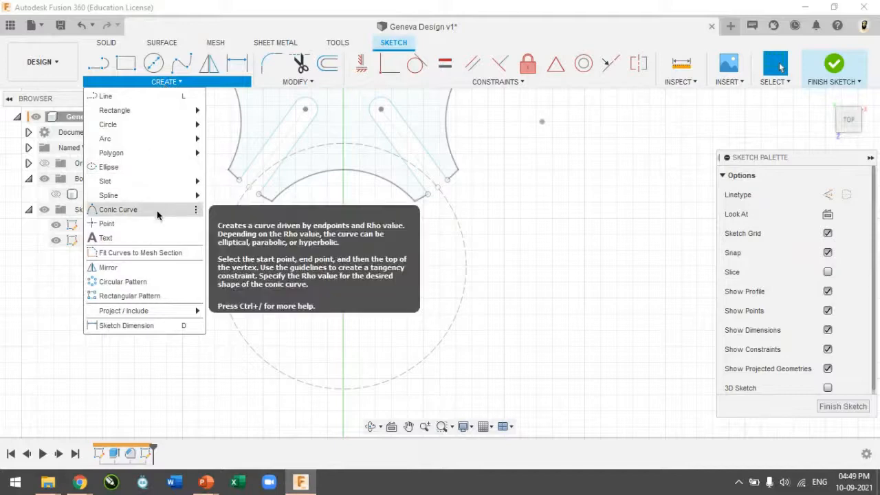
mouse_move(168, 312)
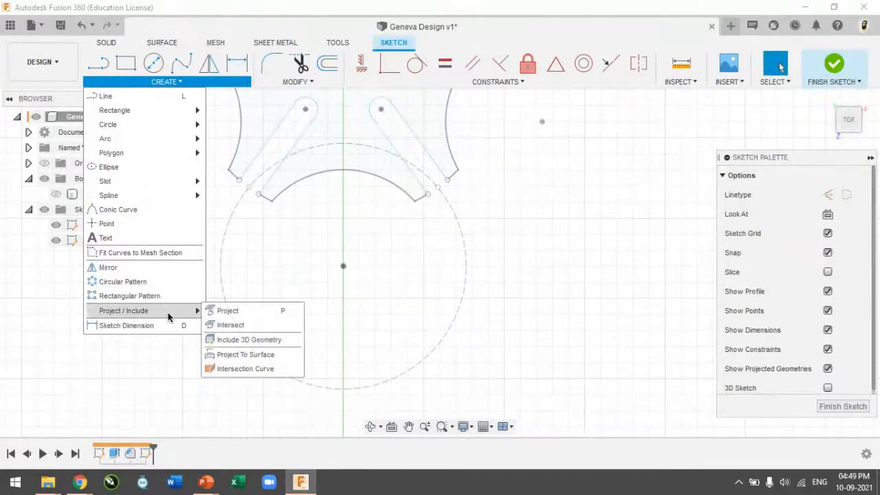
click(246, 314)
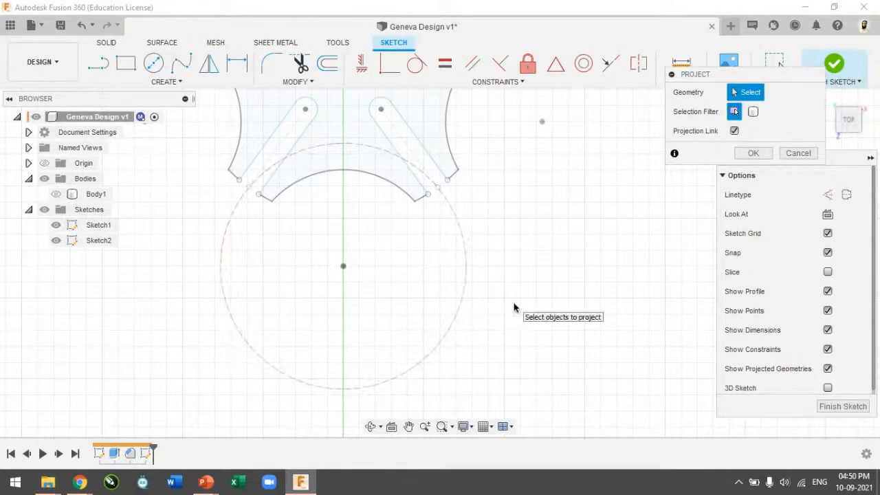
click(463, 245)
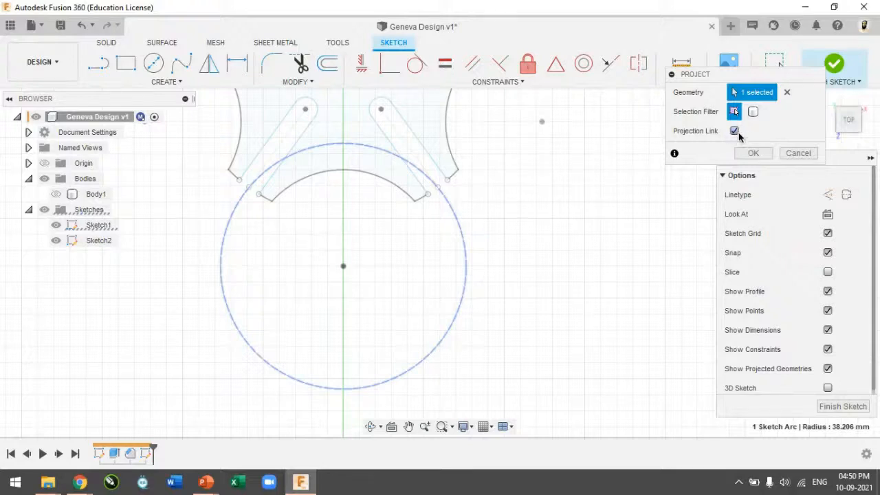
click(753, 157)
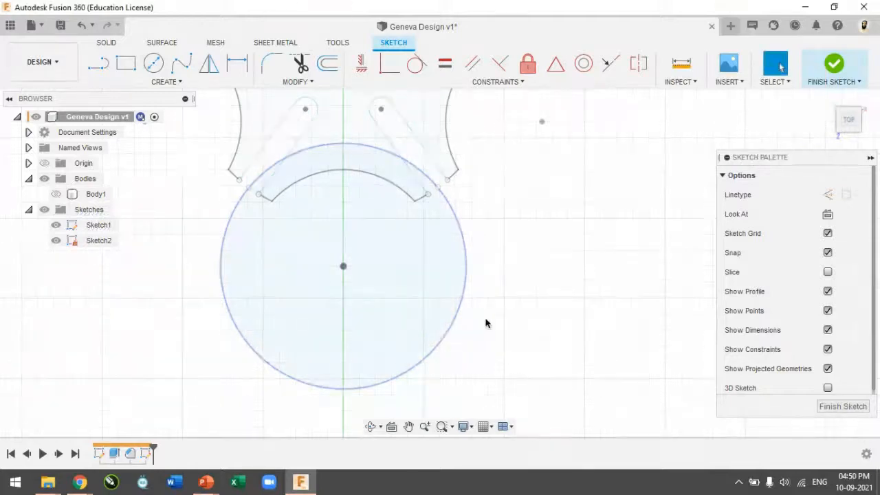
scroll(495, 323, down, 2)
scroll(459, 280, up, 2)
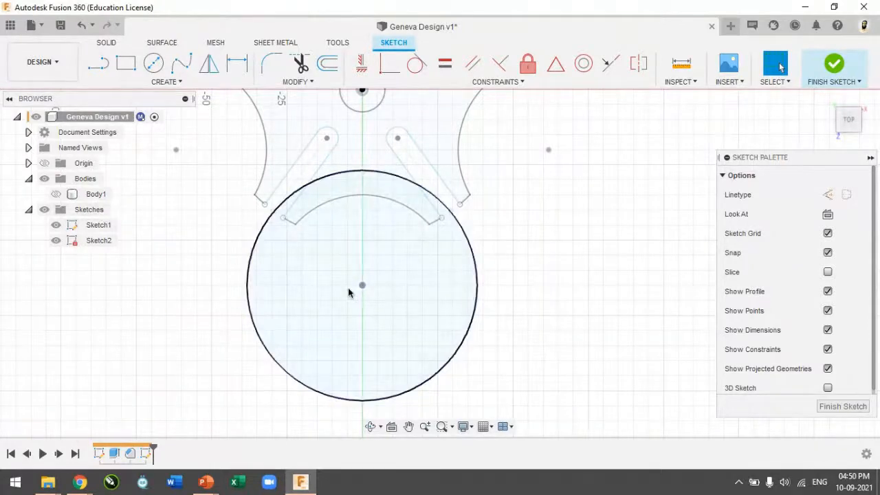
- Consult the PowerPoint reference drawing, then draw concentric 60 mm and 65 mm diameter circles centred on the projected circle
mouse_move(205, 482)
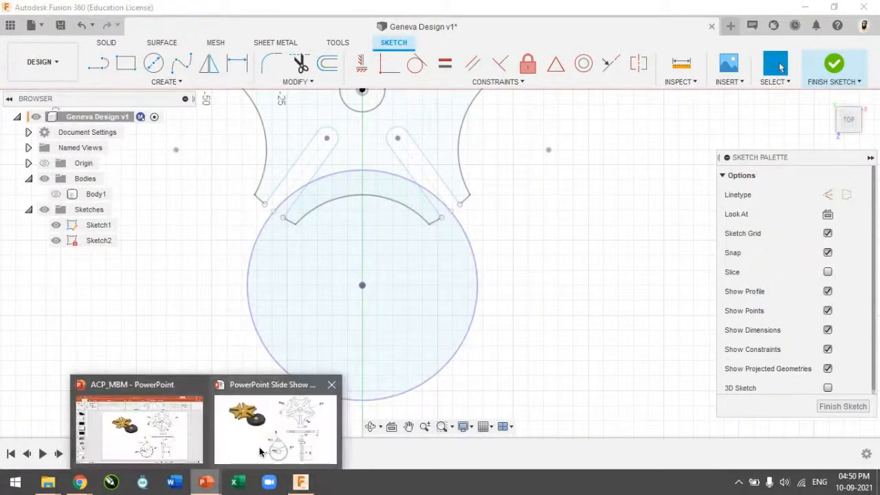
click(260, 451)
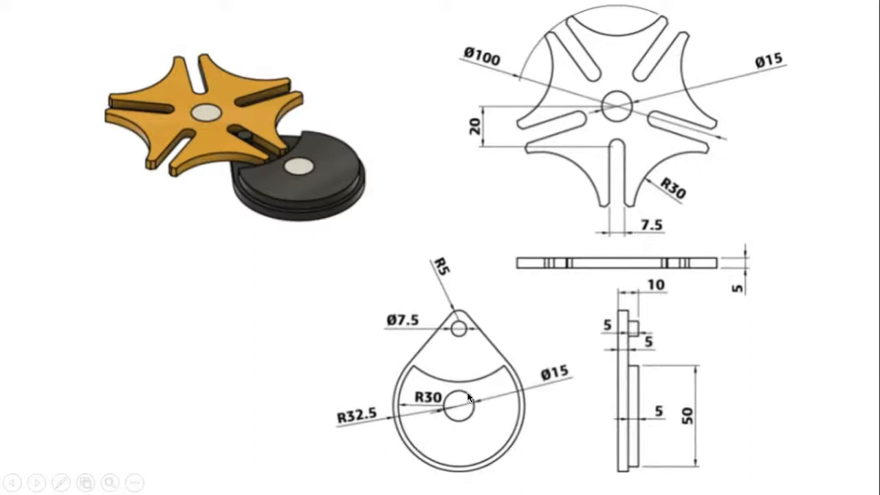
key(alt+Tab)
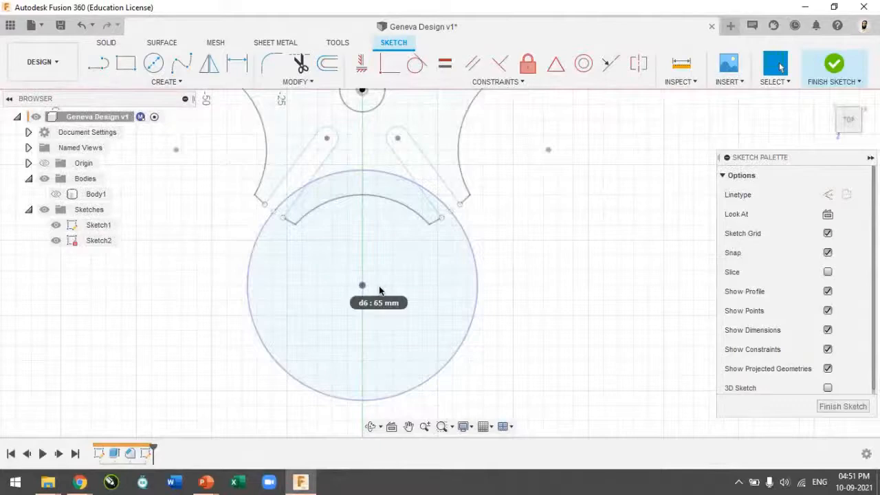
key(c)
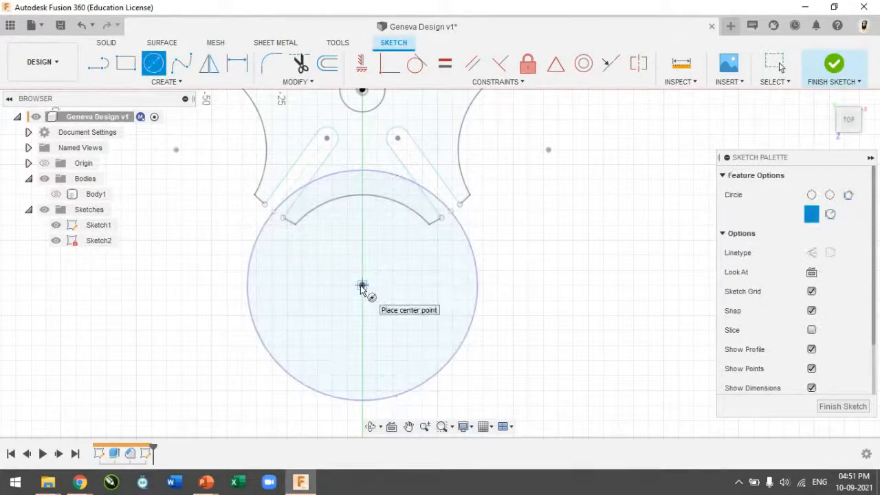
click(363, 285)
text(60)
key(Return)
click(362, 285)
text(65)
key(Return)
key(Escape)
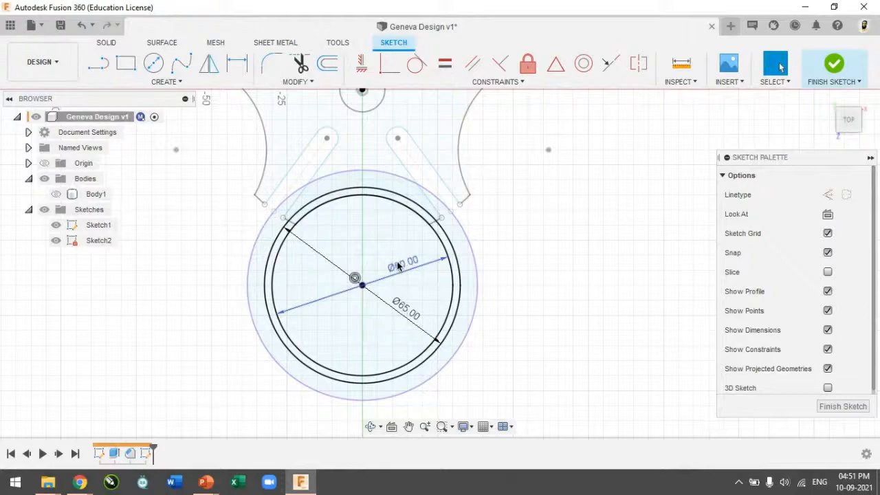
- Draw a 7.5 mm diameter circle centred on the projected circle where it crosses the vertical axis, on the origin side
scroll(353, 229, down, 2)
scroll(359, 166, up, 2)
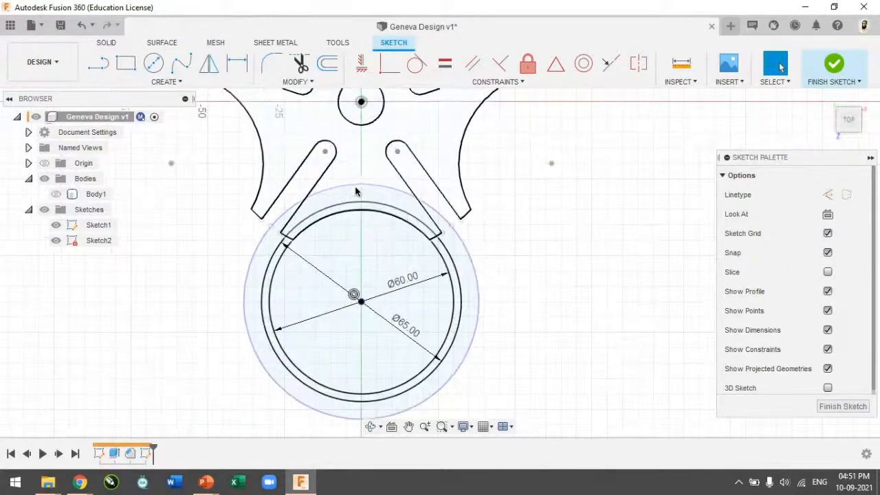
scroll(355, 189, up, 3)
scroll(373, 182, up, 1)
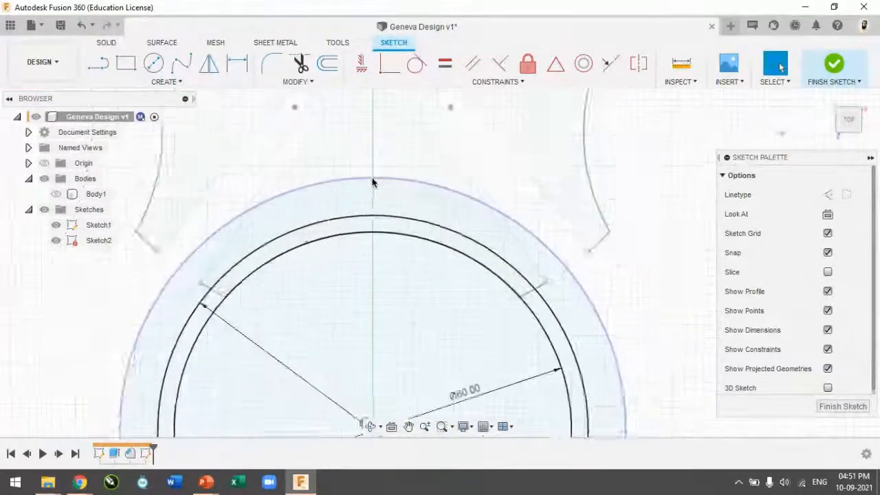
key(alt+Tab)
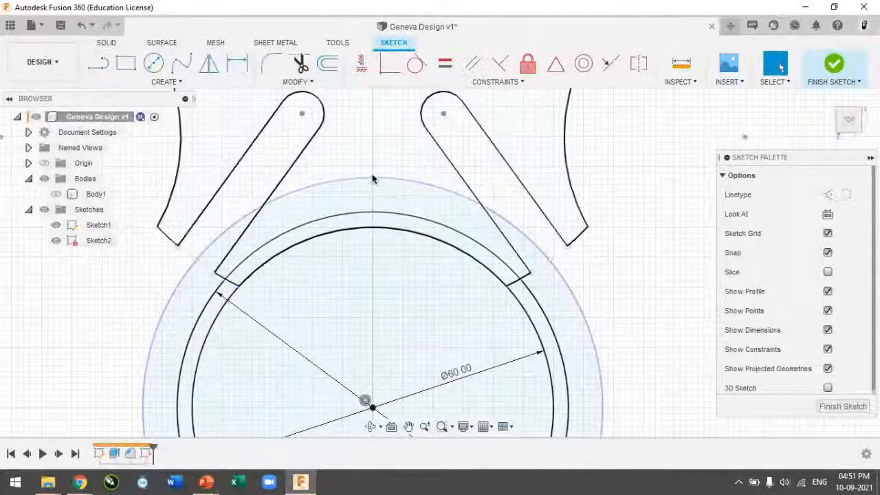
scroll(372, 181, up, 4)
click(373, 181)
key(c)
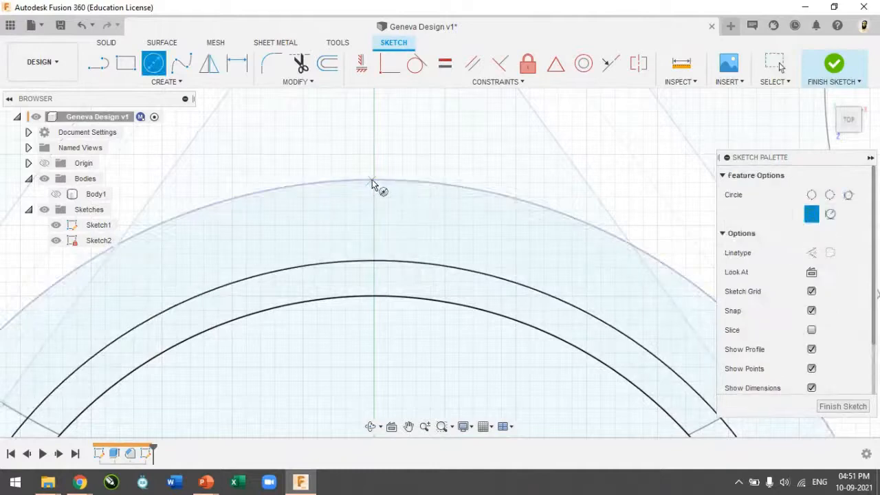
click(373, 180)
text(7.5)
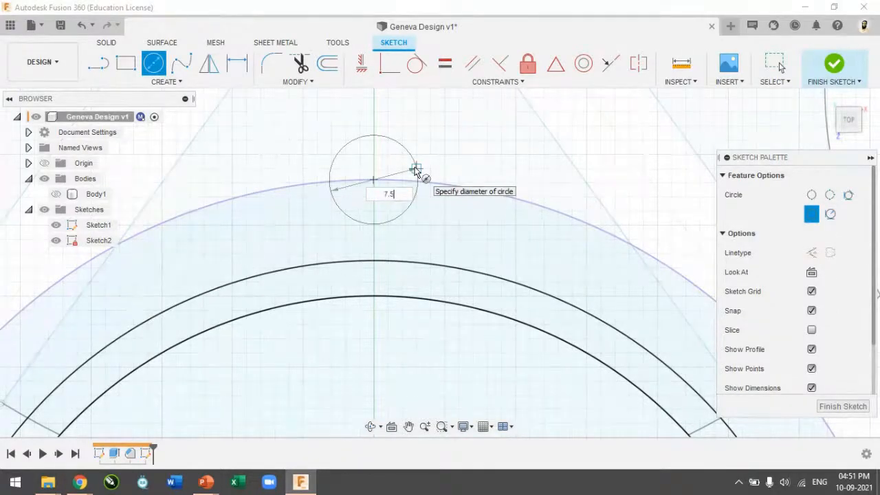
key(Return)
key(Escape)
scroll(406, 172, down, 5)
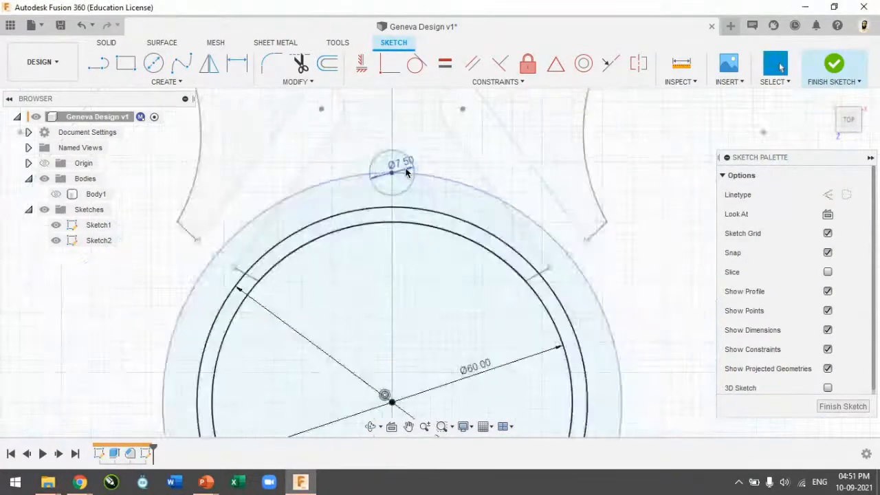
- Slide the 7.5 mm circle along the projected circle, then constrain its centre vertically in line with the origin
mouse_move(399, 165)
mouse_down()
mouse_move(456, 187)
mouse_move(529, 250)
mouse_move(370, 168)
mouse_move(309, 176)
mouse_move(389, 167)
mouse_move(344, 147)
mouse_up()
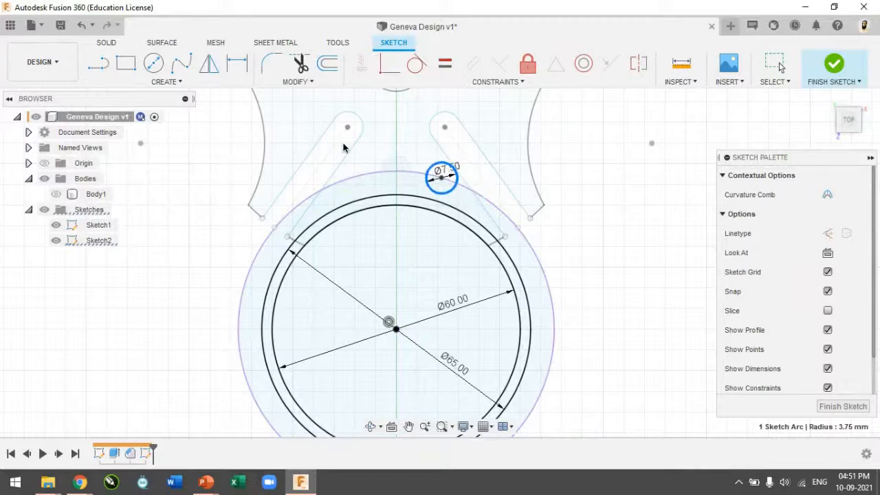
scroll(482, 137, down, 3)
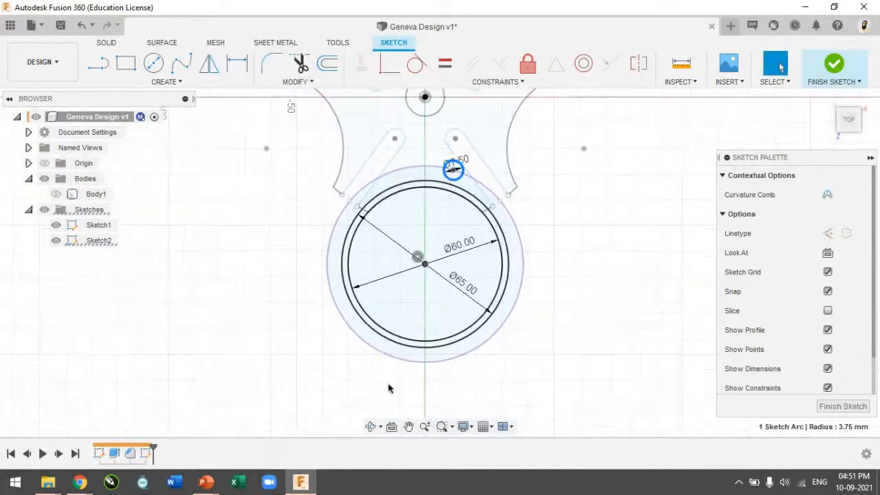
click(409, 426)
drag(628, 157, 562, 303)
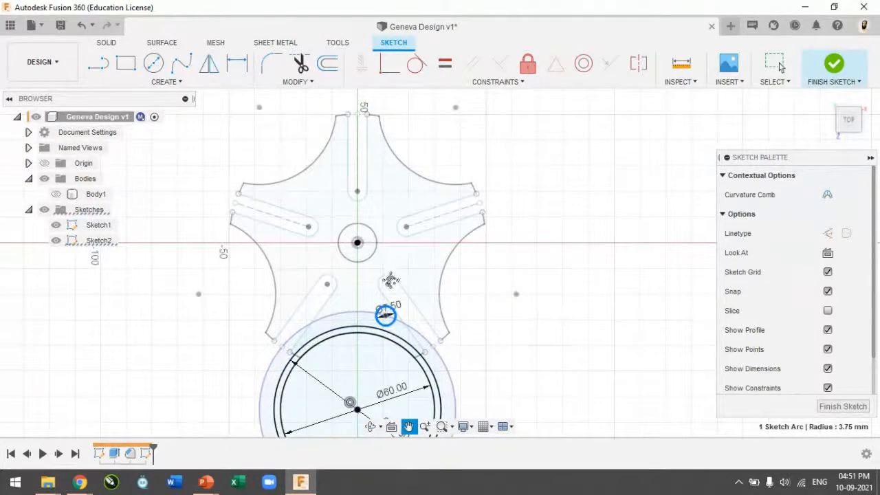
key(Escape)
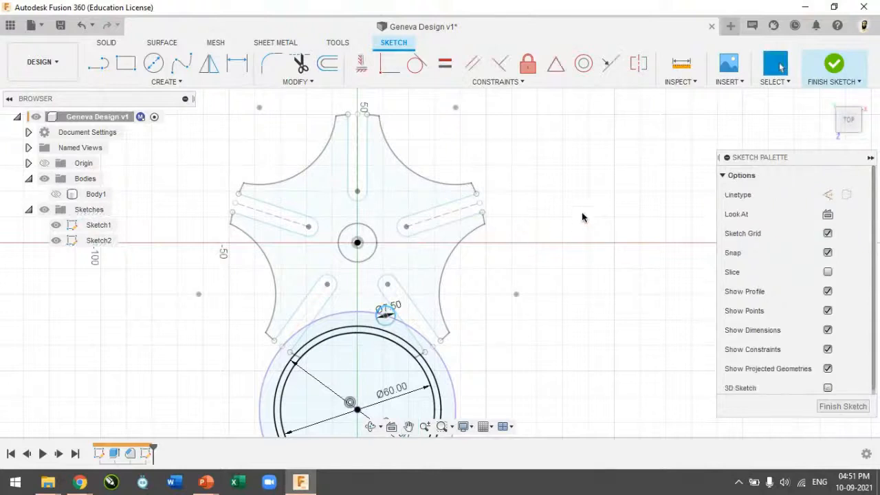
click(362, 66)
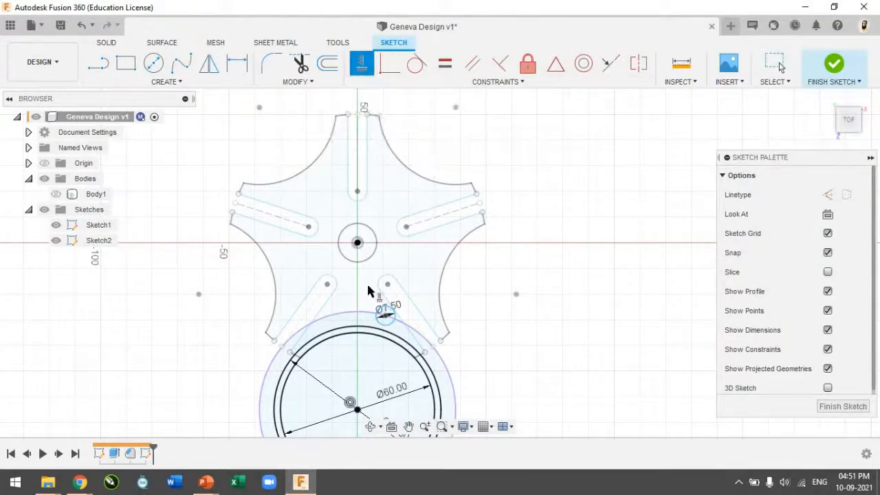
scroll(385, 311, up, 5)
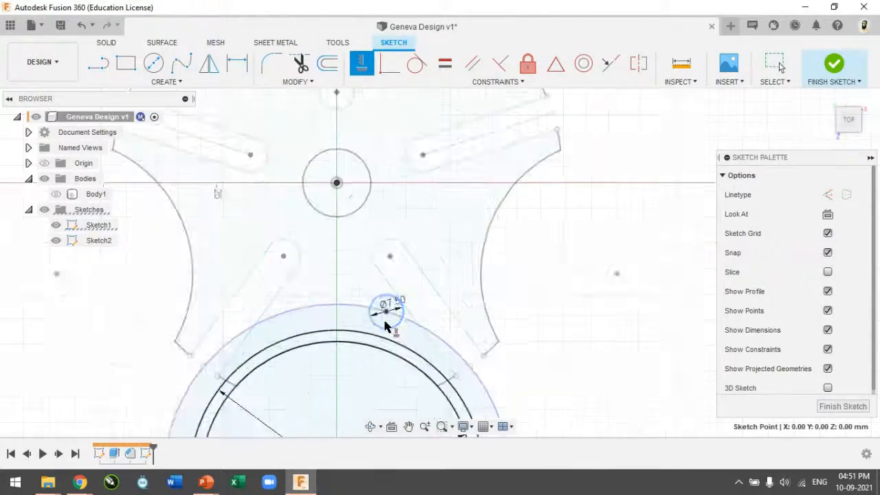
click(389, 297)
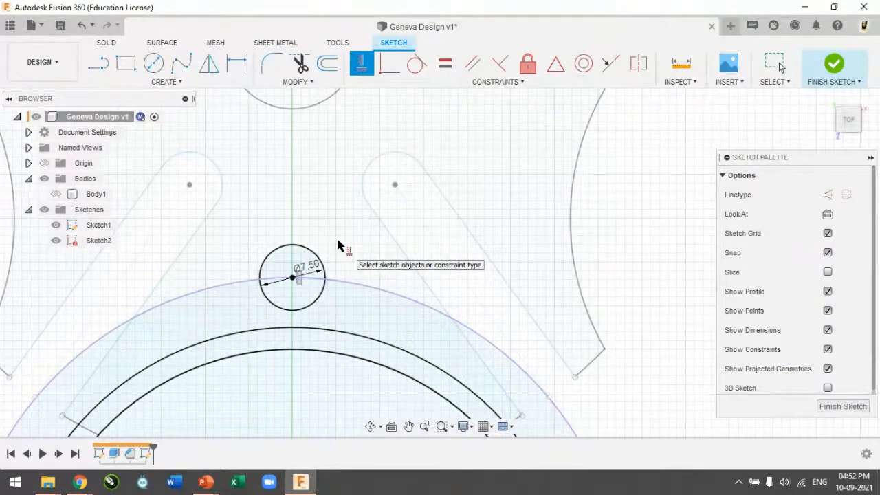
key(Escape)
click(324, 267)
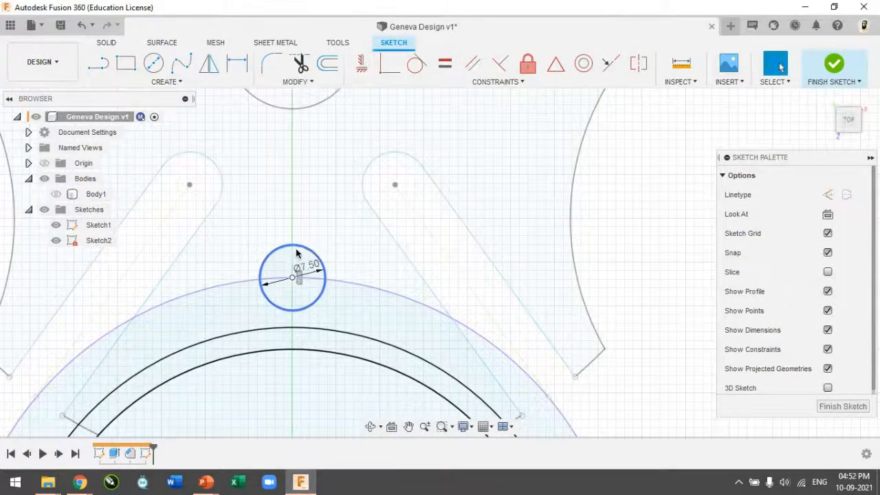
click(625, 306)
- Hide Sketch1 so that only the circles of Sketch2 are displayed
scroll(321, 341, down, 3)
scroll(321, 341, down, 3)
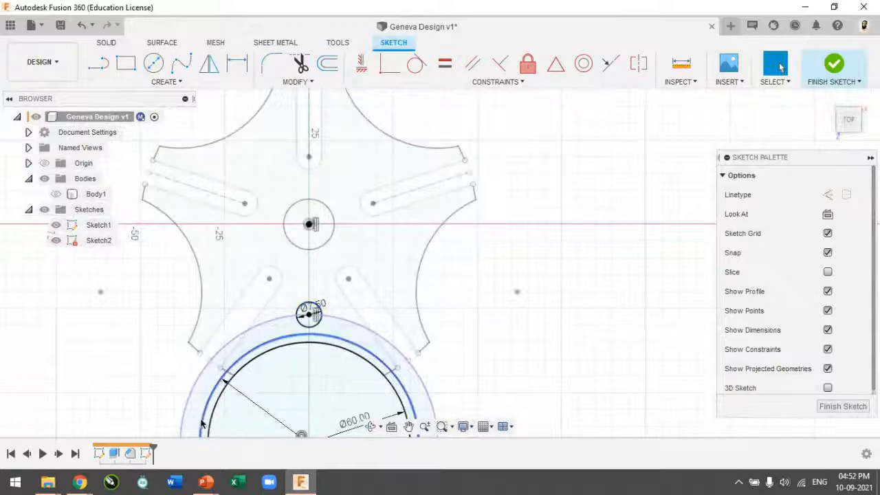
scroll(202, 359, down, 2)
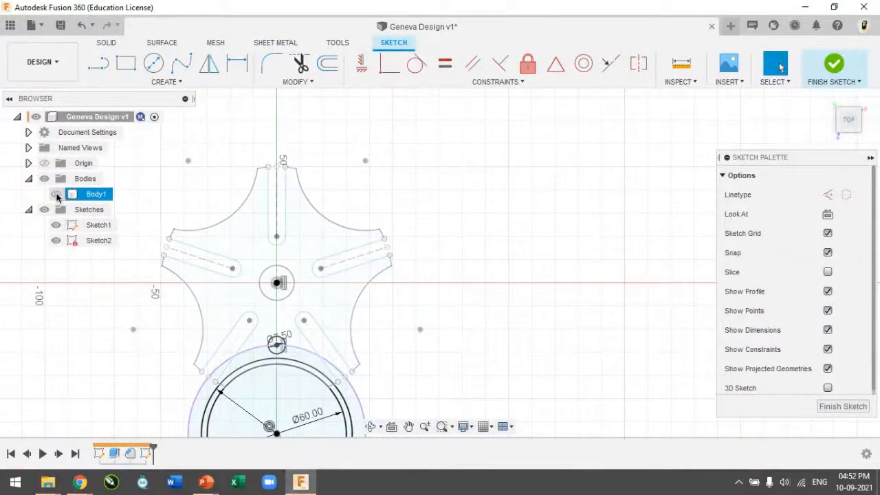
click(58, 227)
click(58, 226)
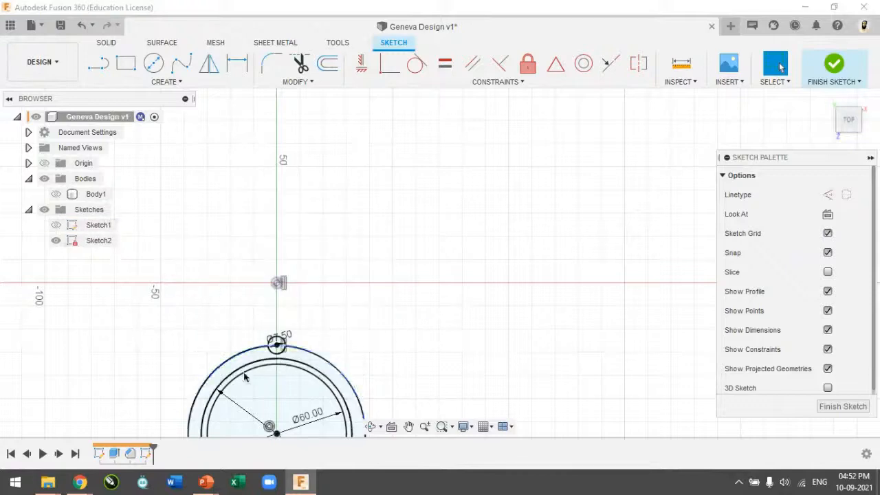
scroll(220, 385, up, 2)
scroll(264, 387, down, 3)
scroll(254, 413, up, 5)
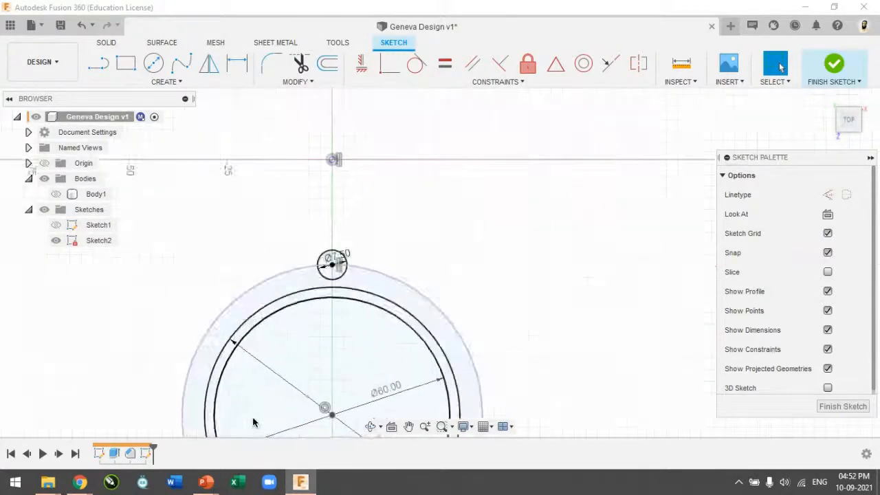
- Draw two lines from a point on the vertical axis above the 7.5 mm circle to either side of the 65 mm circle
click(98, 63)
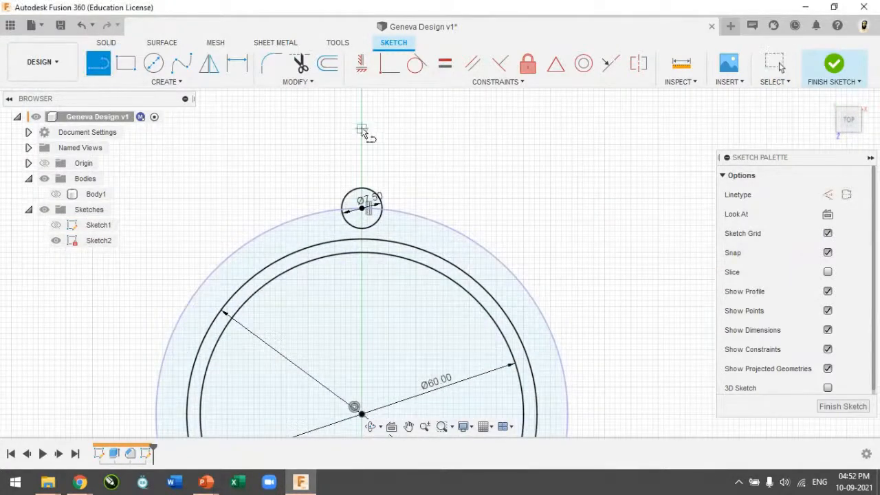
scroll(360, 133, down, 4)
click(359, 126)
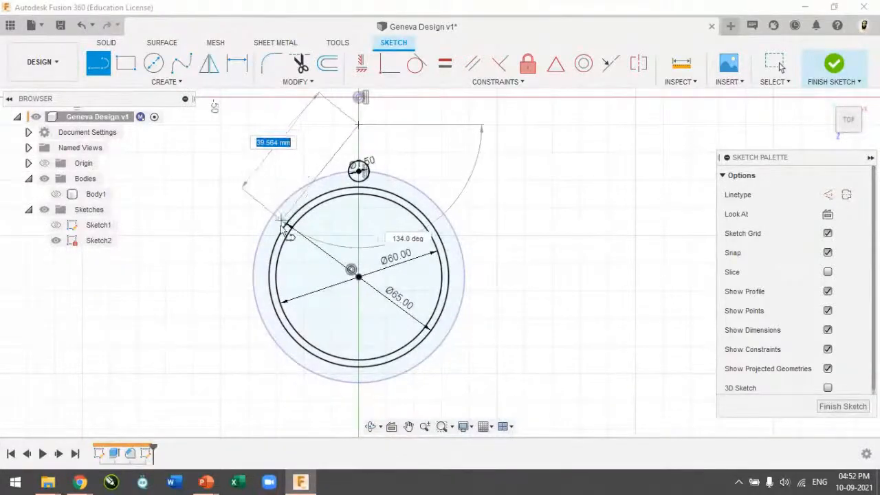
click(289, 221)
click(359, 127)
click(448, 250)
key(Escape)
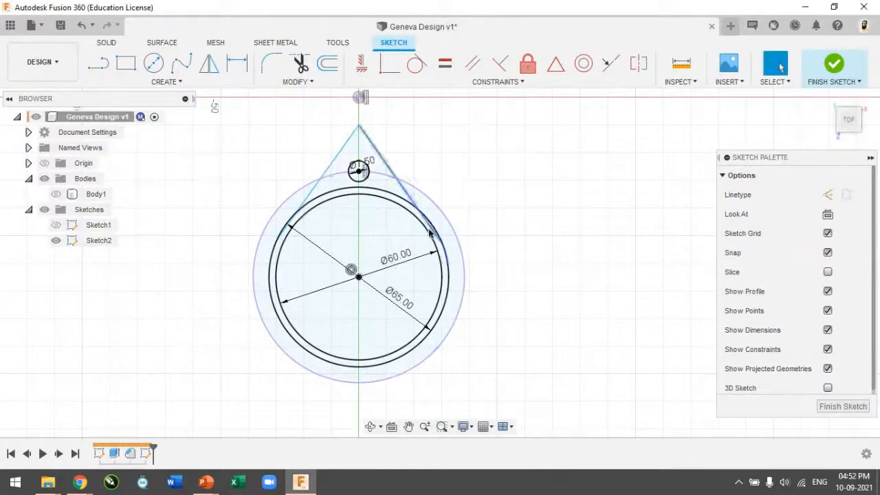
- Constrain the right slanted line to be tangent to the 65 mm circle
scroll(461, 222, up, 4)
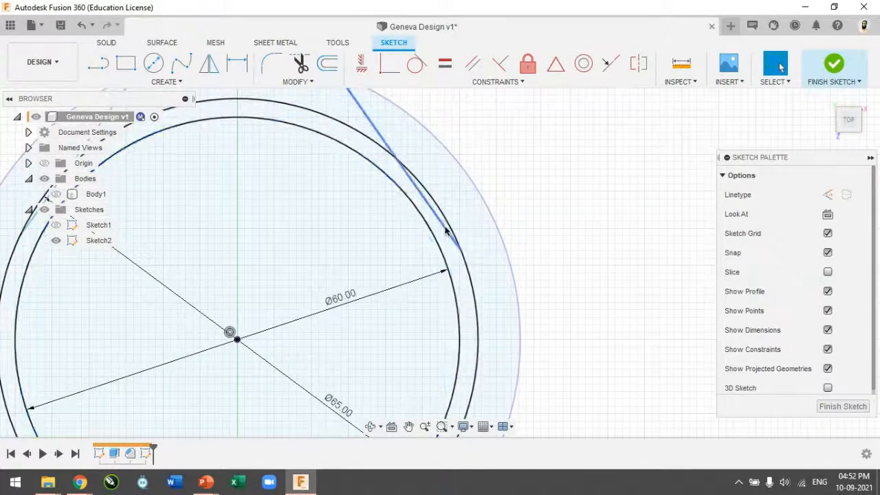
scroll(447, 233, down, 4)
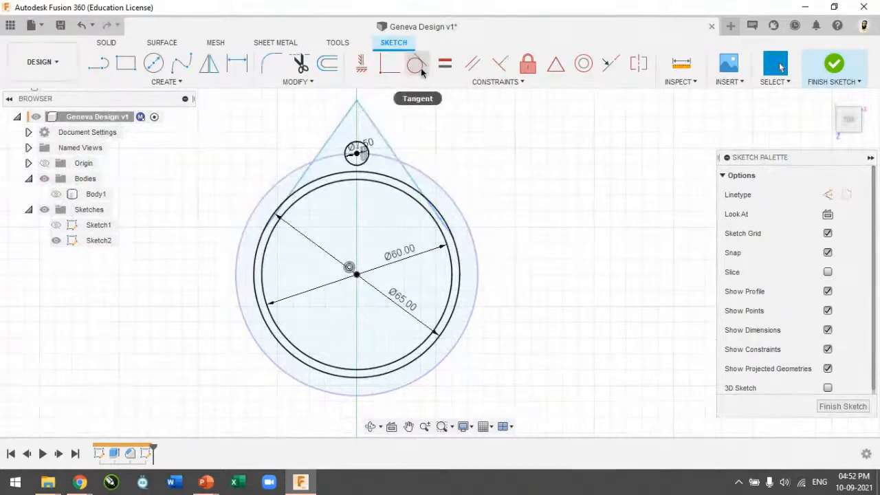
click(420, 67)
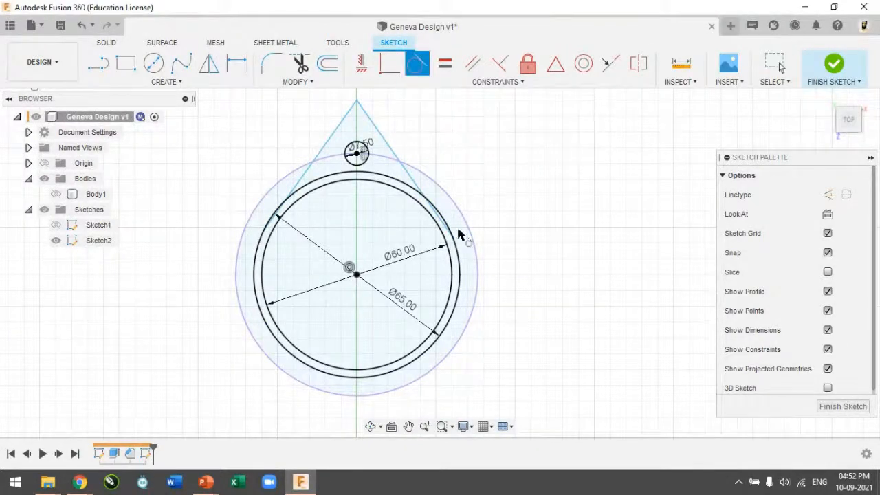
scroll(456, 264, up, 3)
click(454, 256)
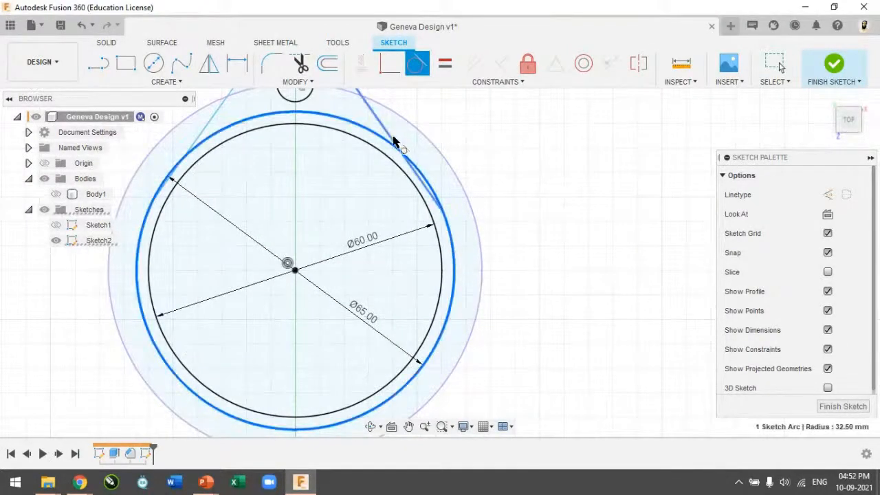
click(391, 153)
- Constrain the left slanted line to be tangent to the 65 mm circle as well
scroll(440, 225, down, 1)
scroll(440, 227, down, 3)
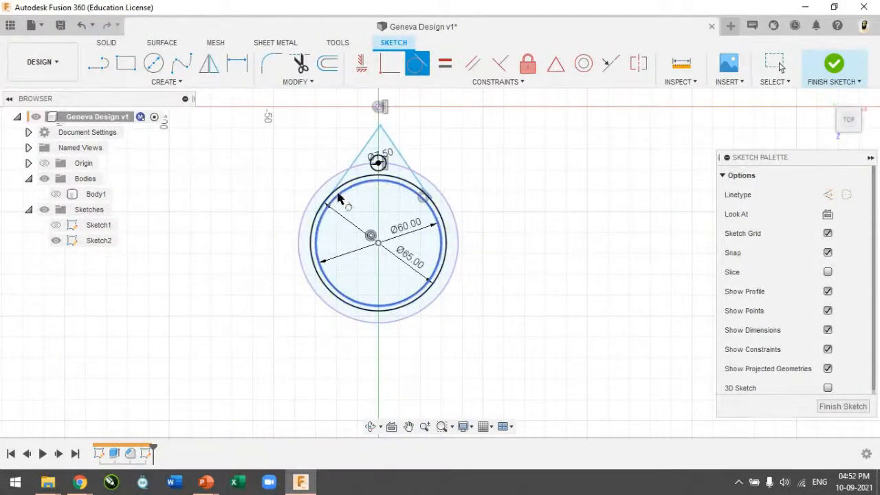
scroll(323, 195, up, 5)
click(321, 218)
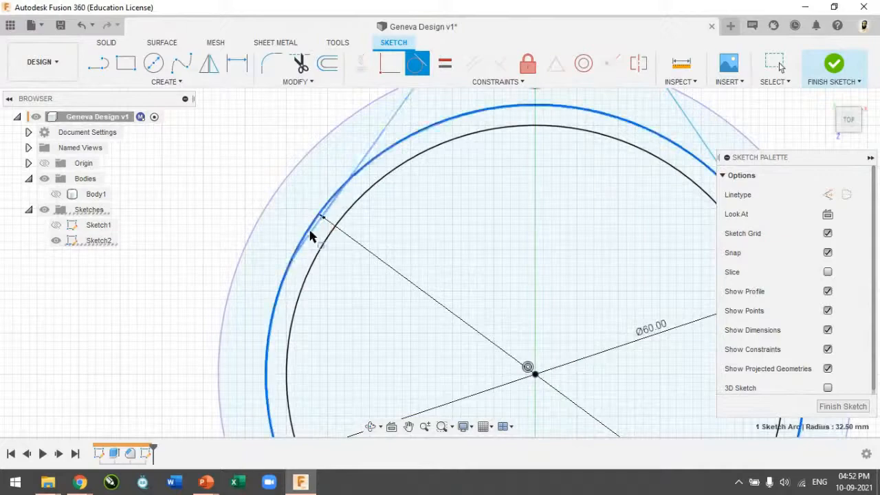
click(291, 264)
scroll(315, 234, down, 5)
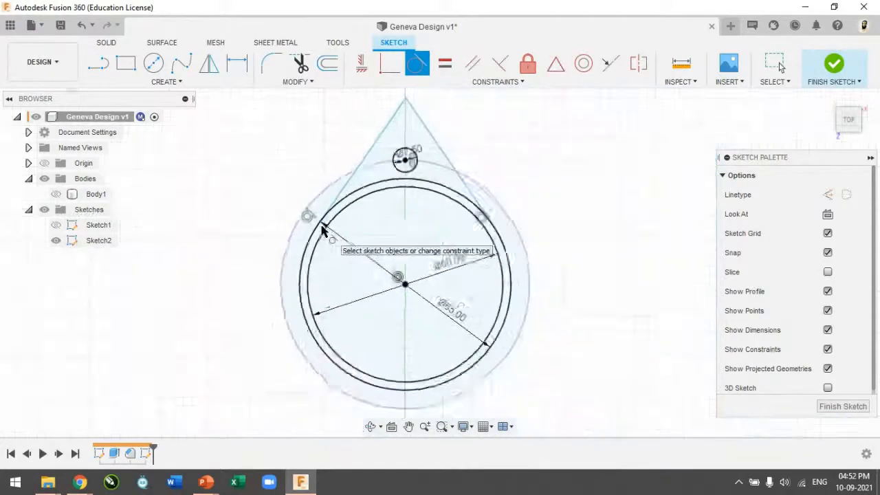
scroll(365, 161, up, 5)
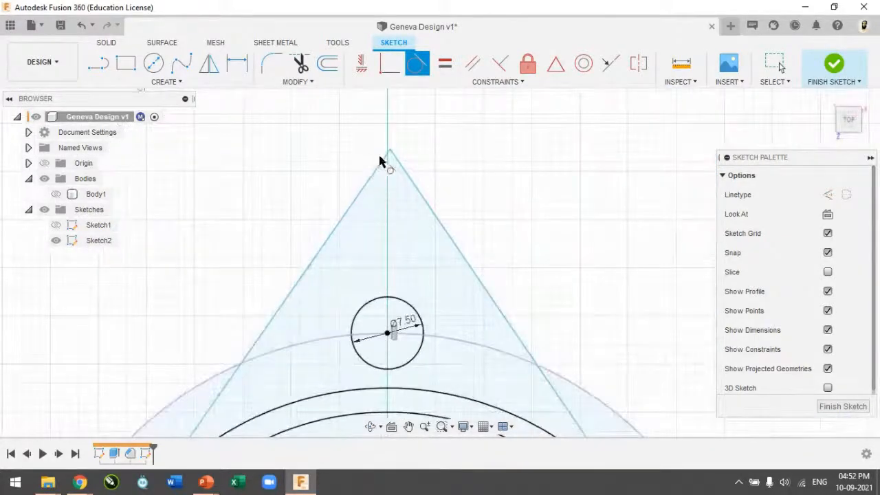
key(Escape)
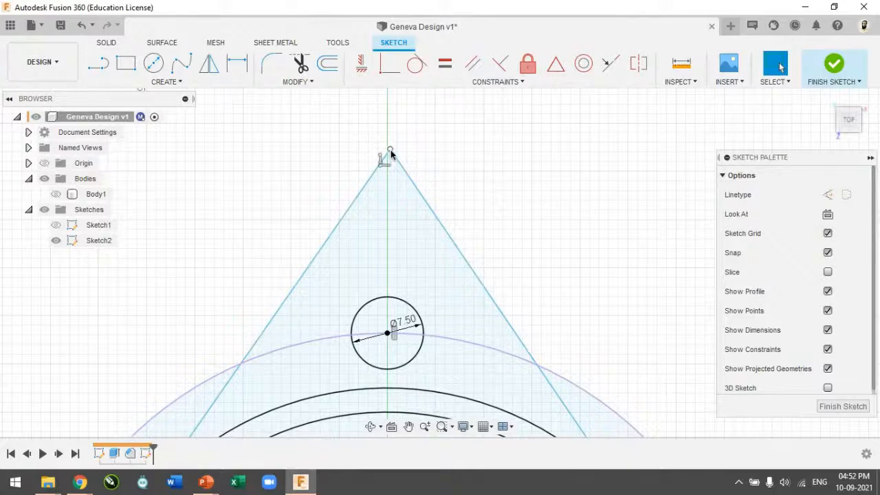
- Constrain the apex where the two slanted tangent lines meet to be vertically aligned with the sketch origin
drag(390, 151, 420, 158)
scroll(439, 169, down, 5)
scroll(428, 165, up, 4)
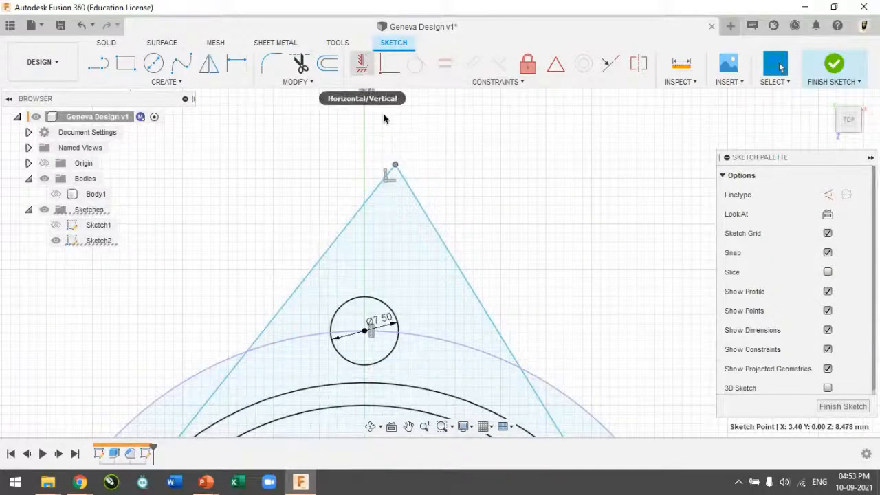
scroll(422, 159, down, 1)
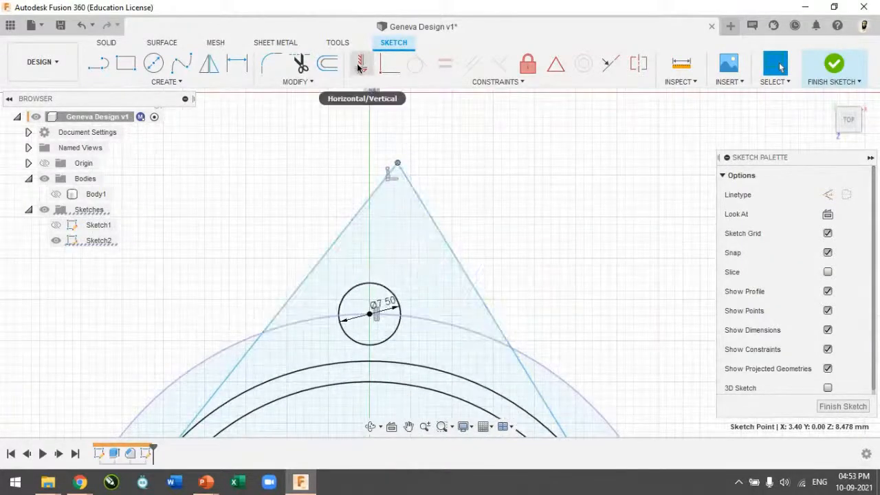
click(360, 66)
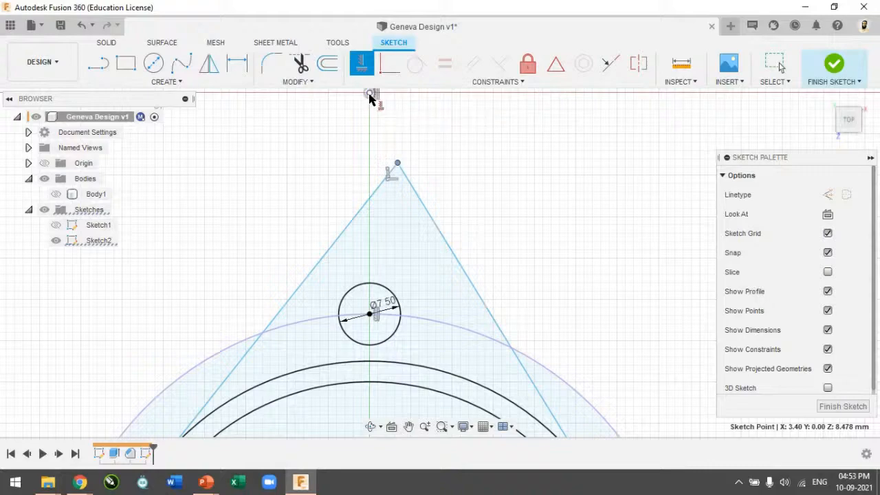
click(372, 94)
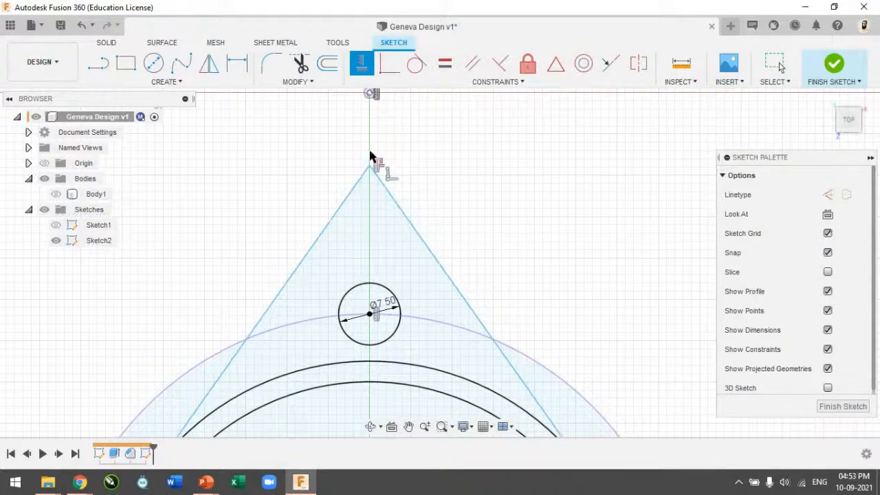
scroll(383, 186, down, 4)
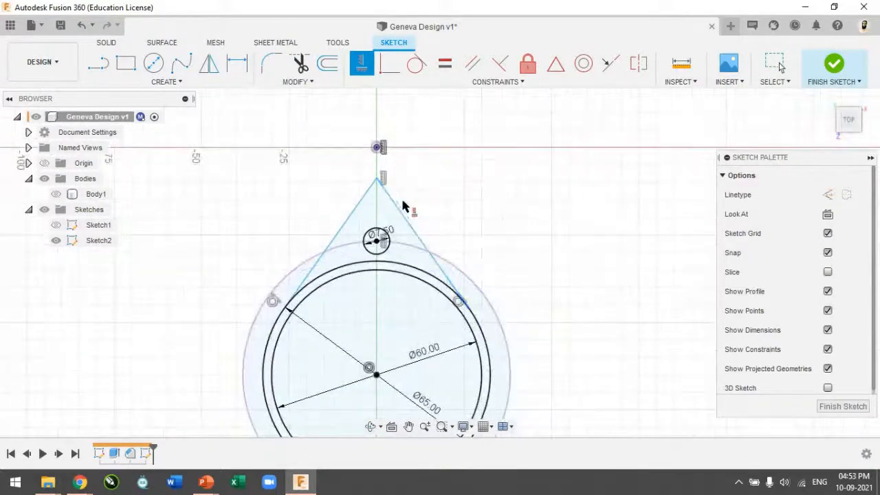
scroll(416, 248, up, 2)
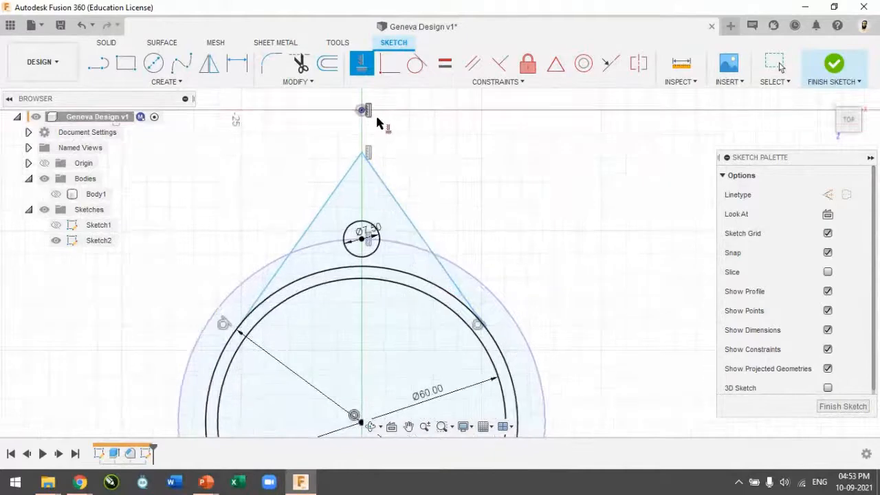
key(Escape)
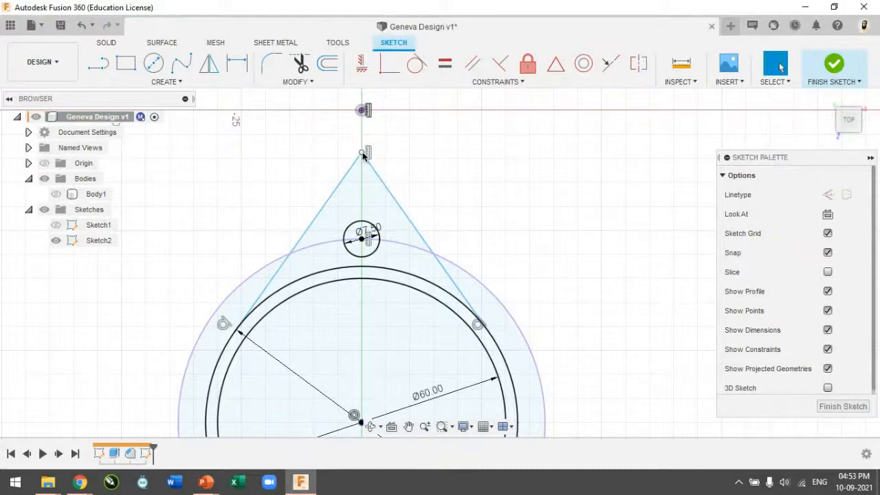
- Dimension the vertical distance from the origin to the apex of the tangent lines as 15 mm
click(238, 65)
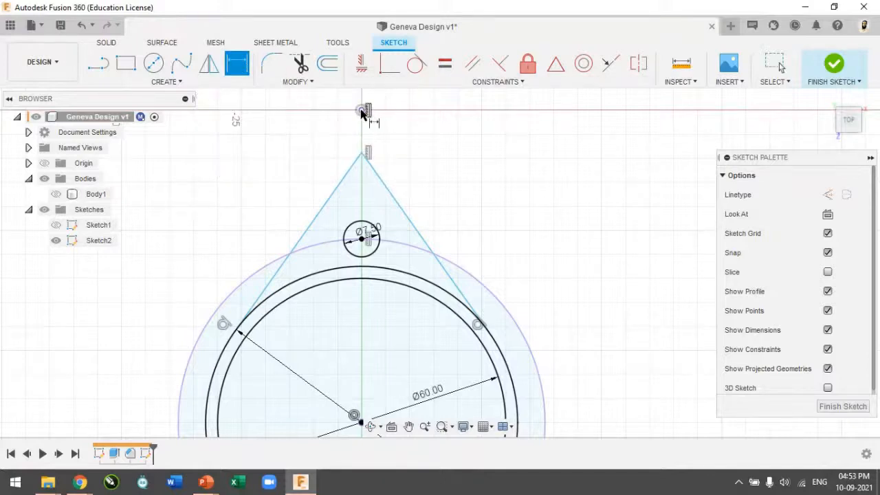
click(363, 111)
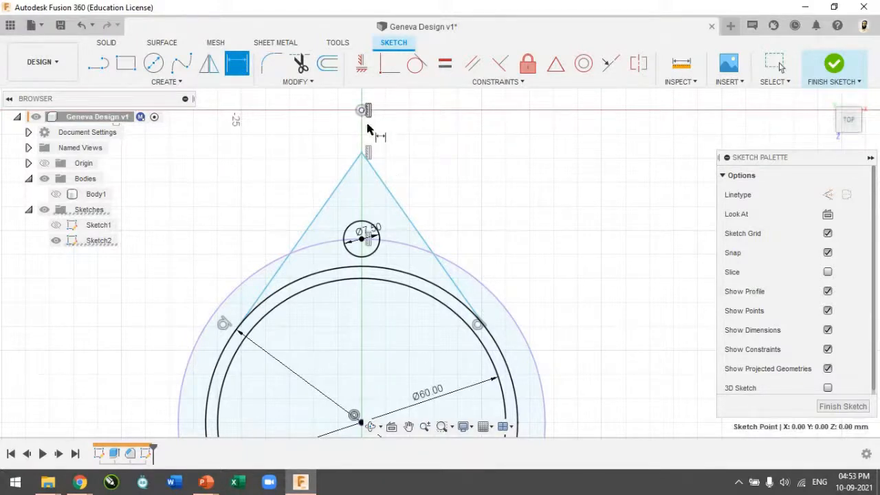
click(363, 152)
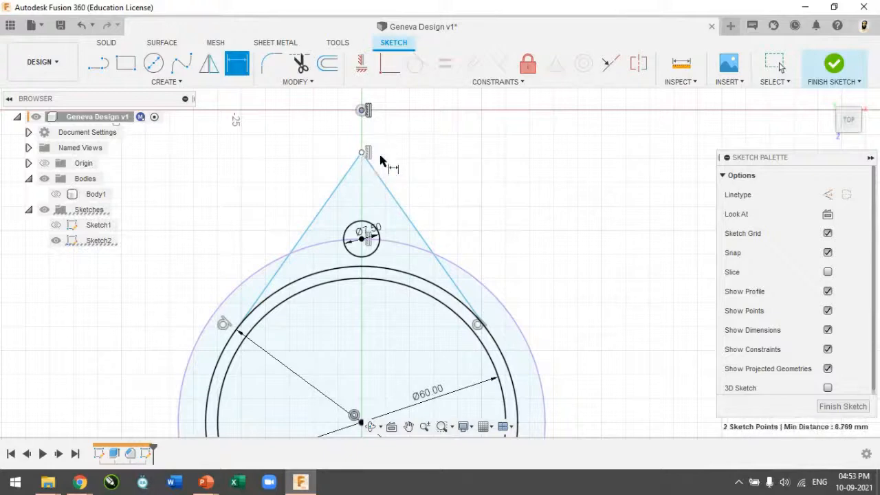
click(480, 164)
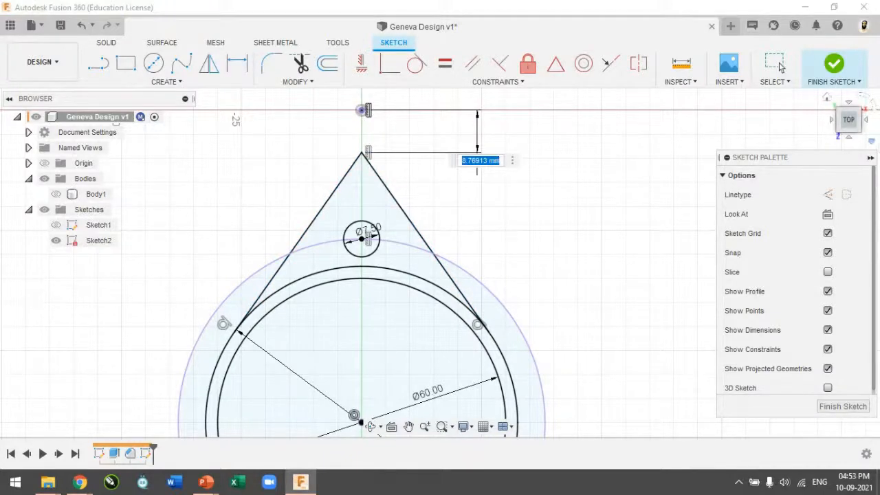
text(15)
key(Return)
scroll(591, 328, down, 2)
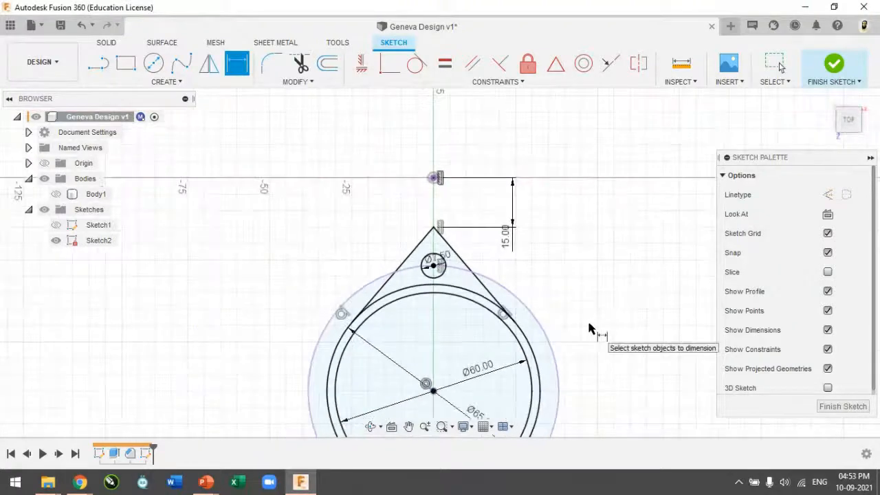
- Check the driver's tip radius in the reference drawing and fillet the apex of the two tangent lines with a 5 mm radius
mouse_move(204, 487)
click(275, 429)
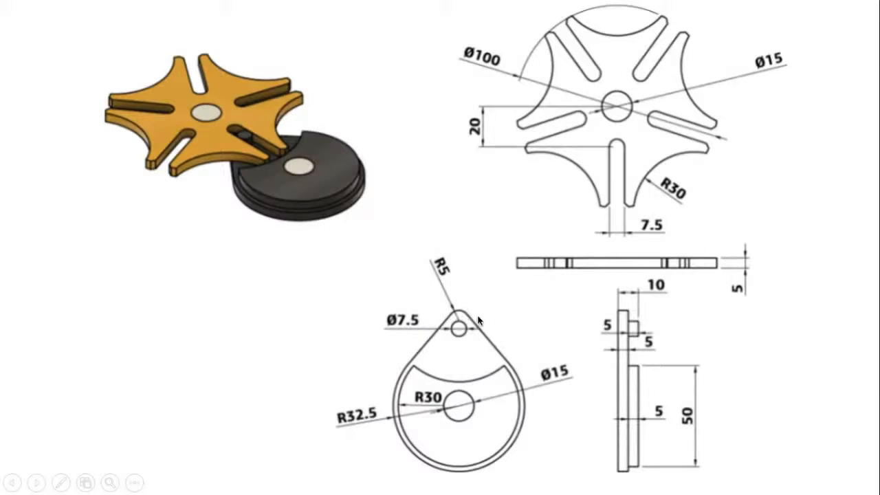
key(alt+Tab)
scroll(433, 259, up, 2)
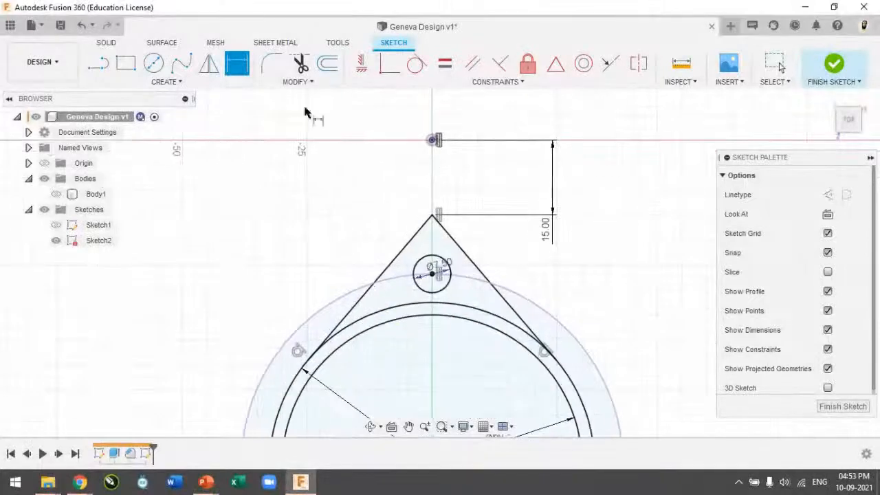
click(272, 63)
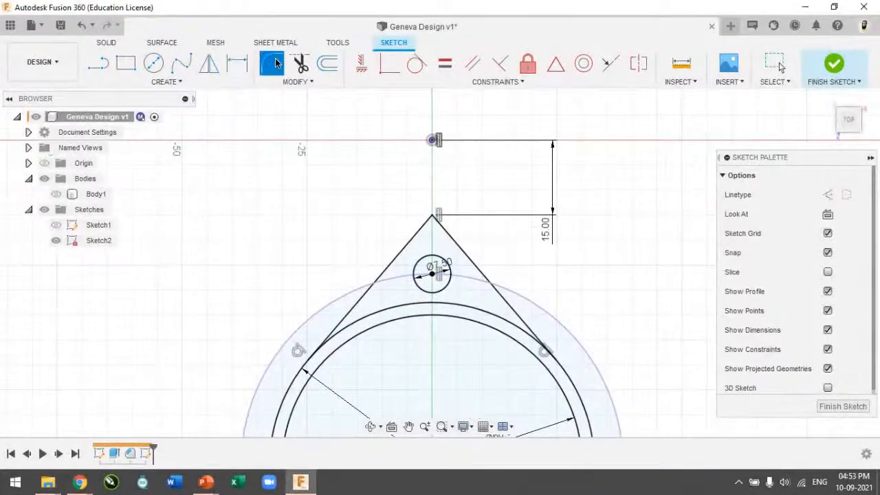
click(443, 217)
click(443, 217)
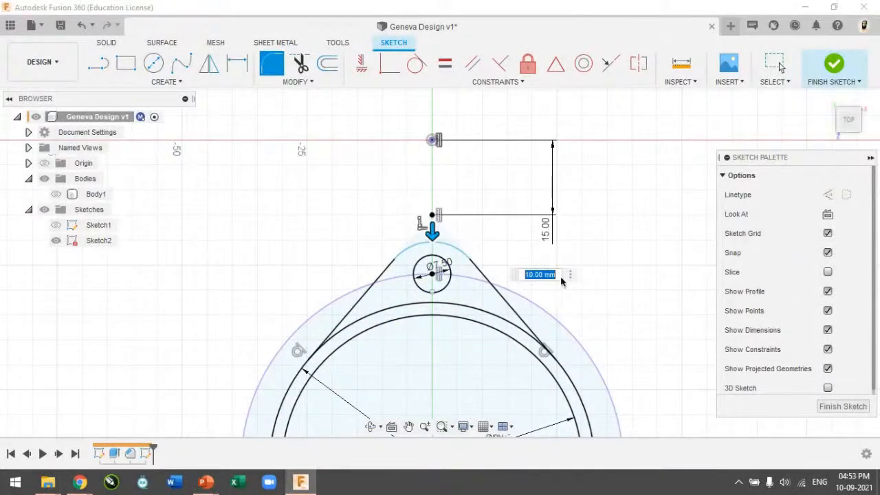
text(5)
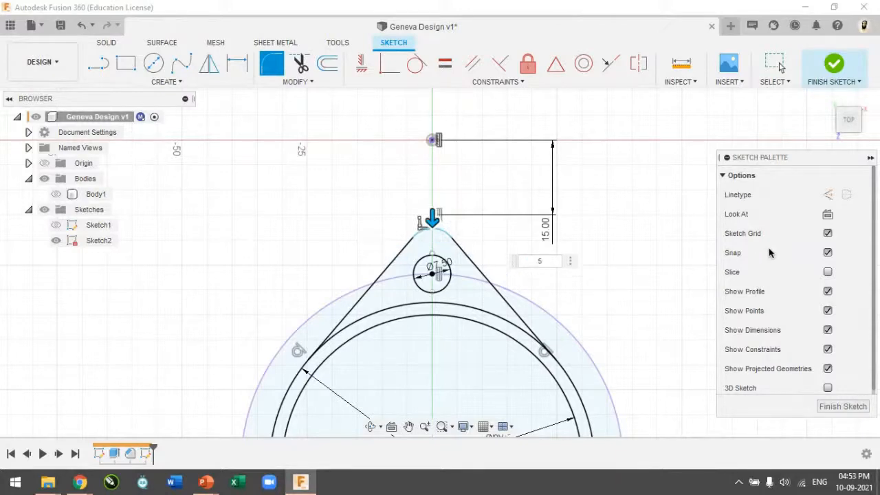
key(Return)
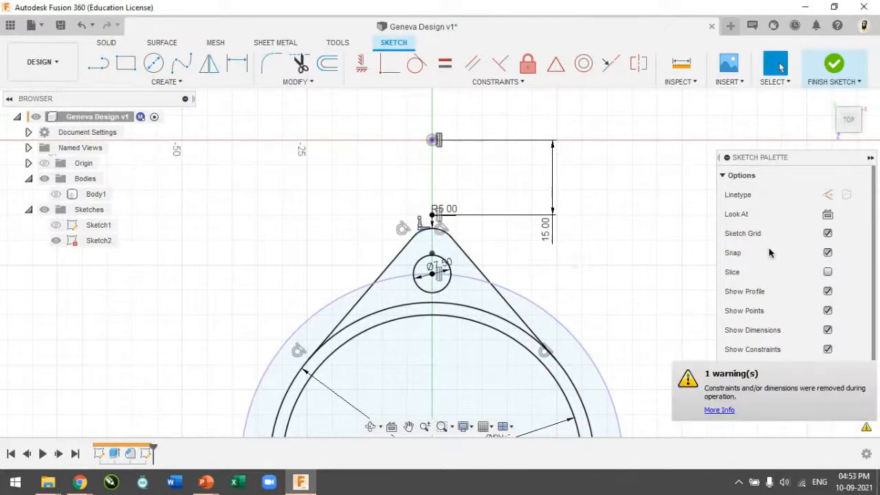
- Draw a 15 mm diameter circle at the shared centre of the 60 and 65 mm circles and finish the sketch
scroll(589, 278, down, 4)
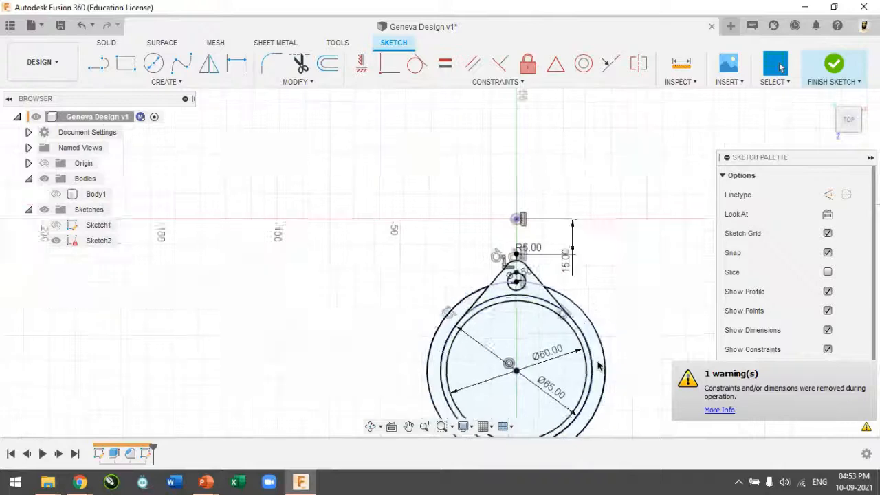
scroll(596, 405, up, 2)
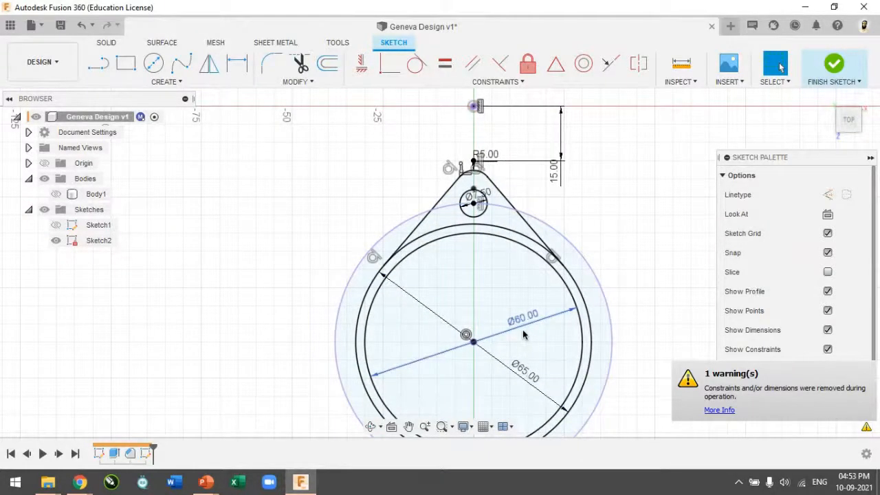
key(c)
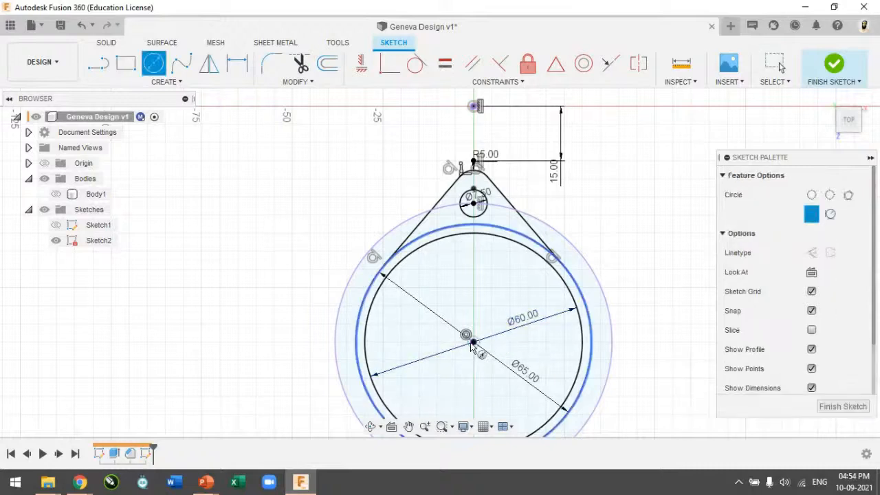
click(472, 343)
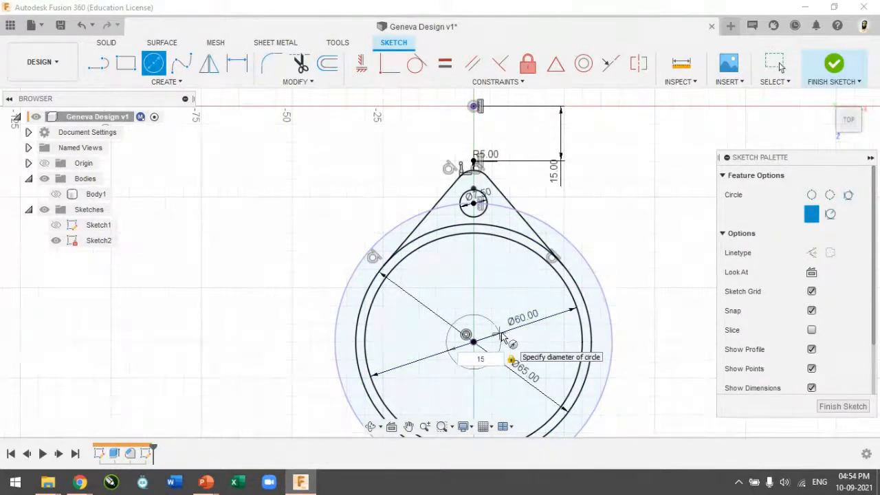
key(Return)
key(Escape)
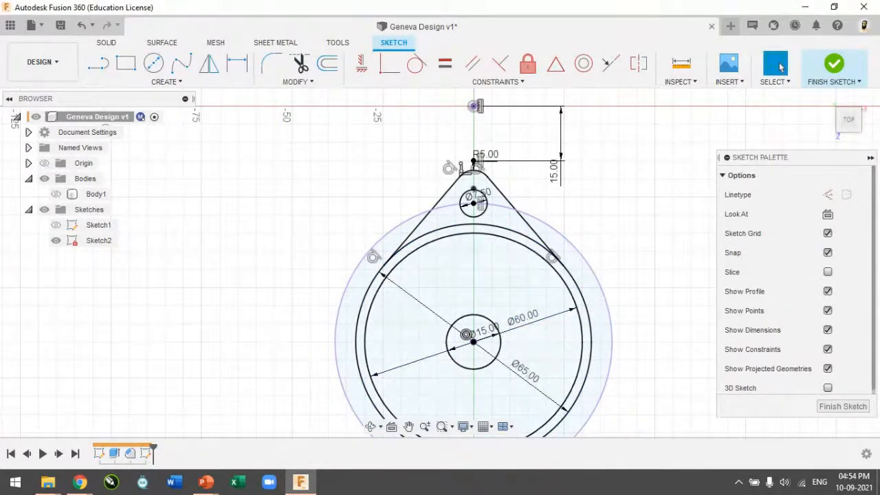
click(832, 66)
click(827, 99)
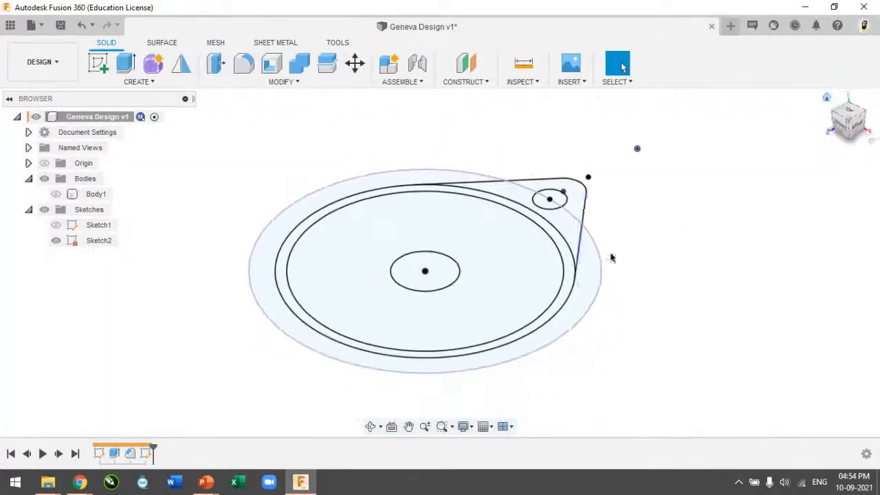
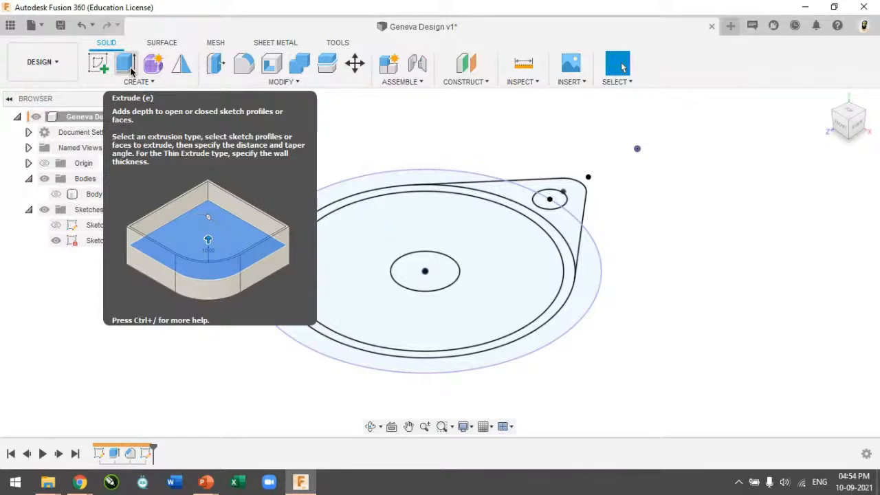
- Extrude the whole teardrop profile, including the pin circle but not the 15 mm centre hole, by -5 mm as a new body
click(131, 71)
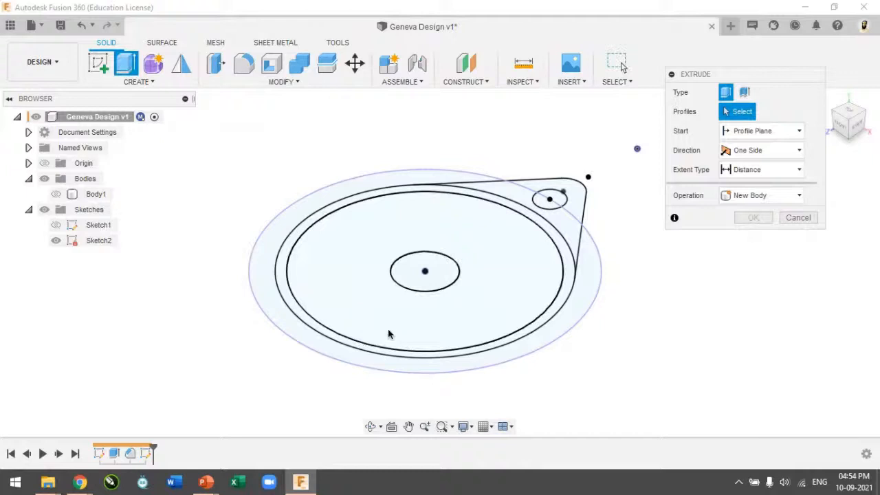
click(578, 206)
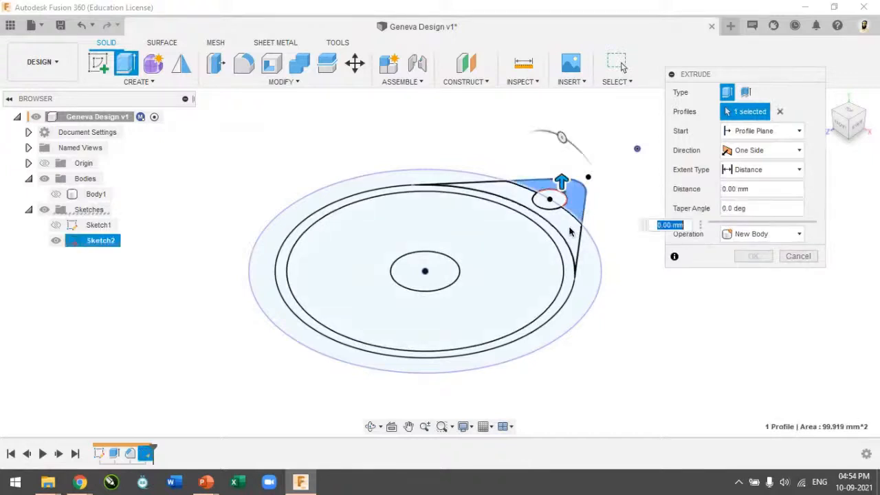
click(548, 205)
click(560, 199)
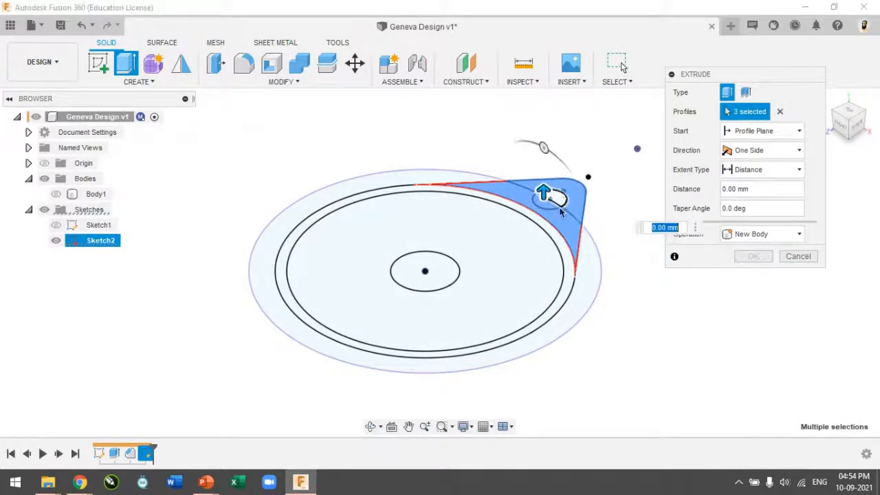
click(520, 290)
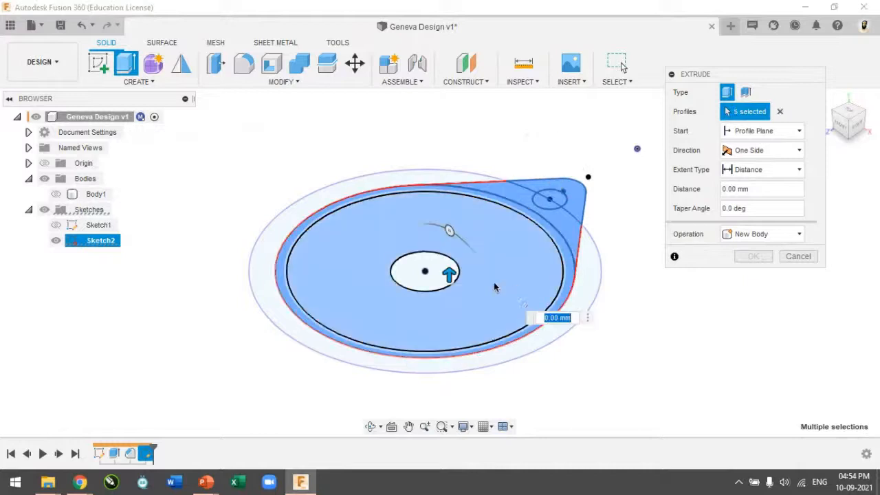
click(445, 272)
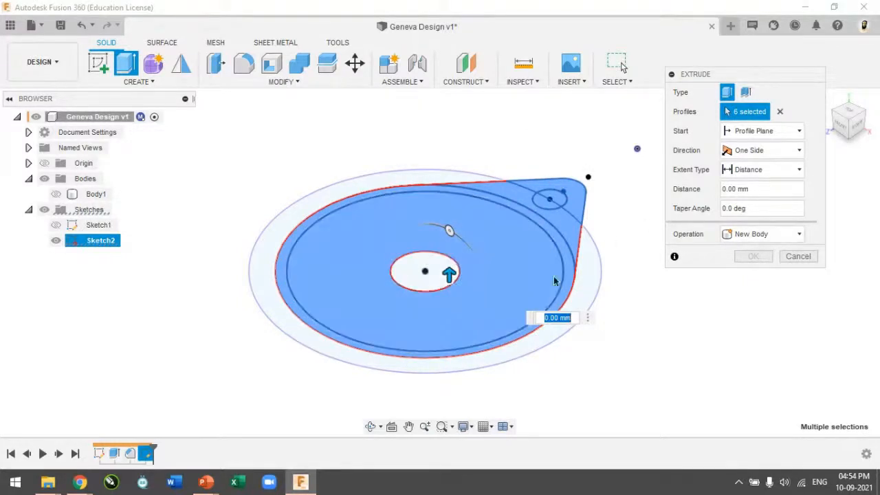
drag(448, 272, 450, 313)
key(BackSpace)
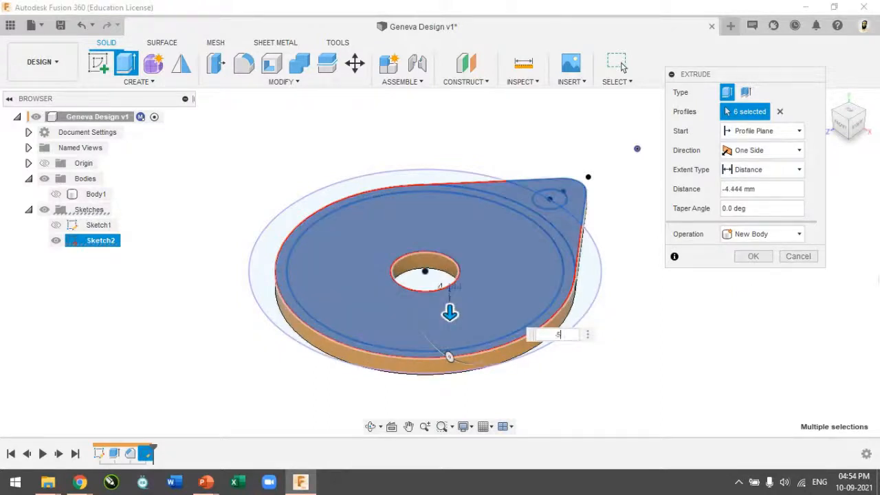
click(754, 257)
click(383, 341)
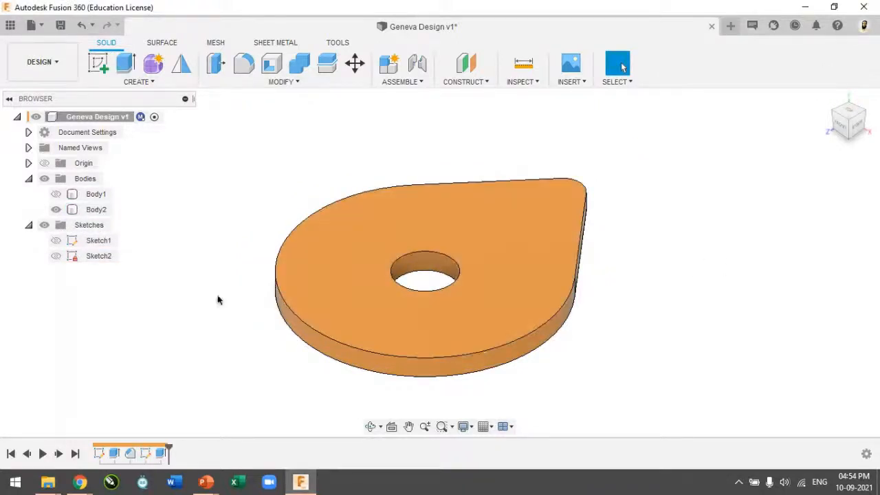
- Show Sketch2 again on the extruded teardrop body and select it in the browser
click(57, 255)
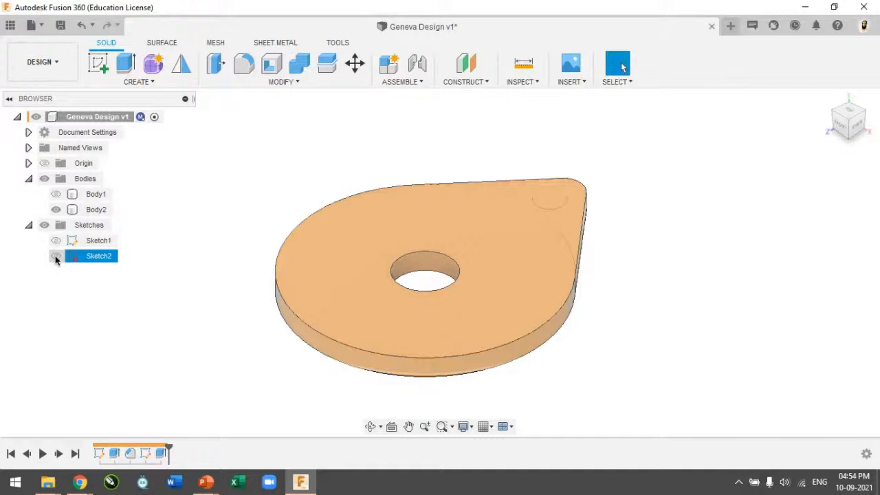
click(55, 257)
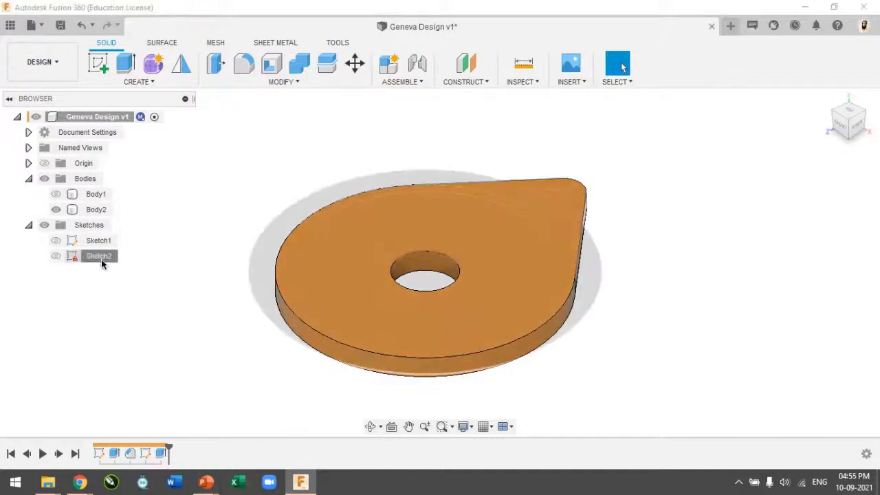
click(101, 255)
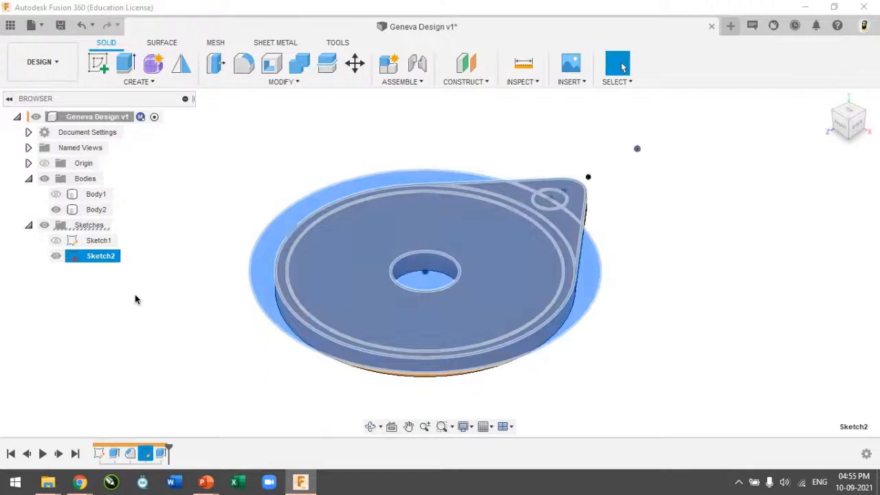
- Check the raised disc's concave cut-out in the reference drawing and reopen Sketch2 for editing
click(135, 299)
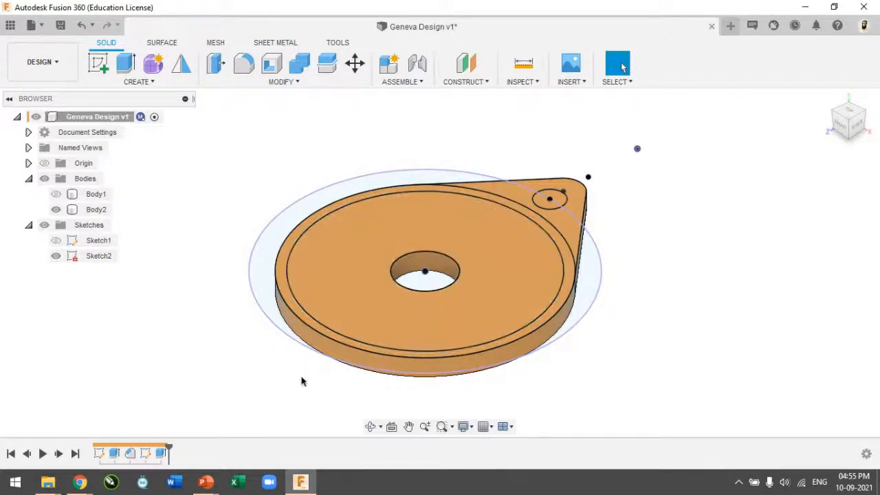
mouse_move(206, 481)
click(253, 440)
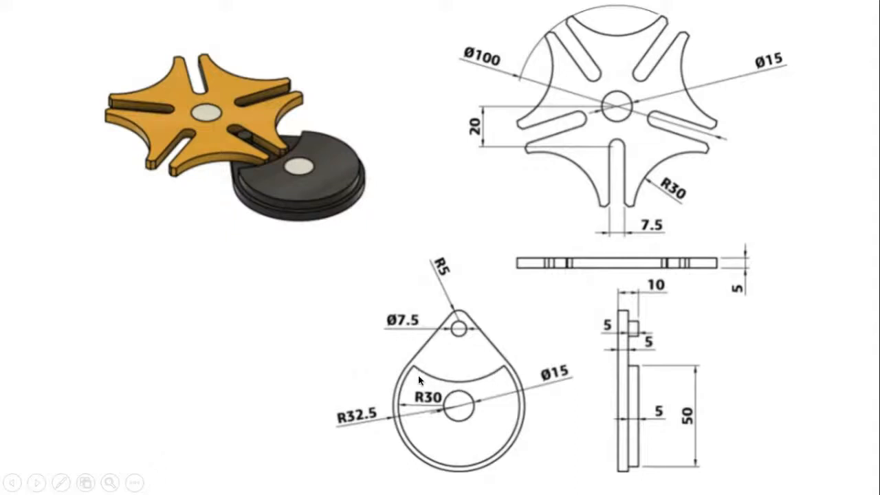
key(alt+Tab)
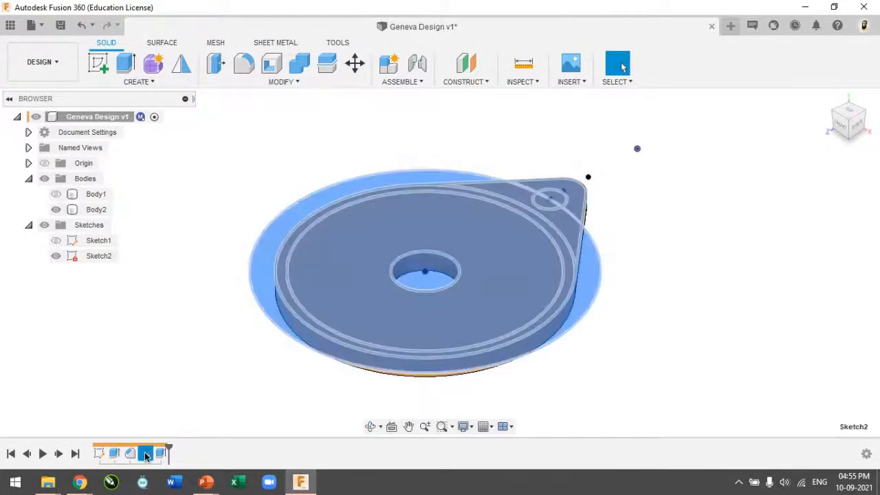
right_click(145, 456)
click(180, 321)
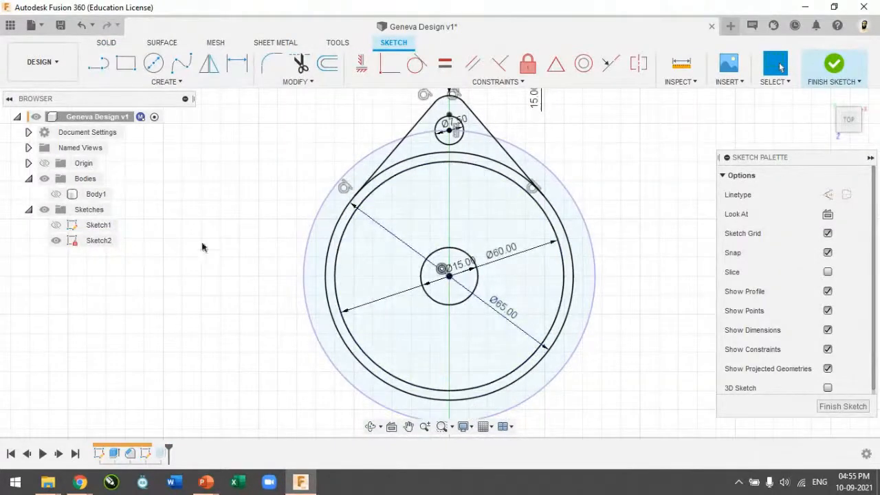
- Move the 65 mm diameter dimension aside and draw a three-point arc about 47 mm wide across the 60 mm circle below the pin, bowing toward the centre
drag(364, 216, 355, 226)
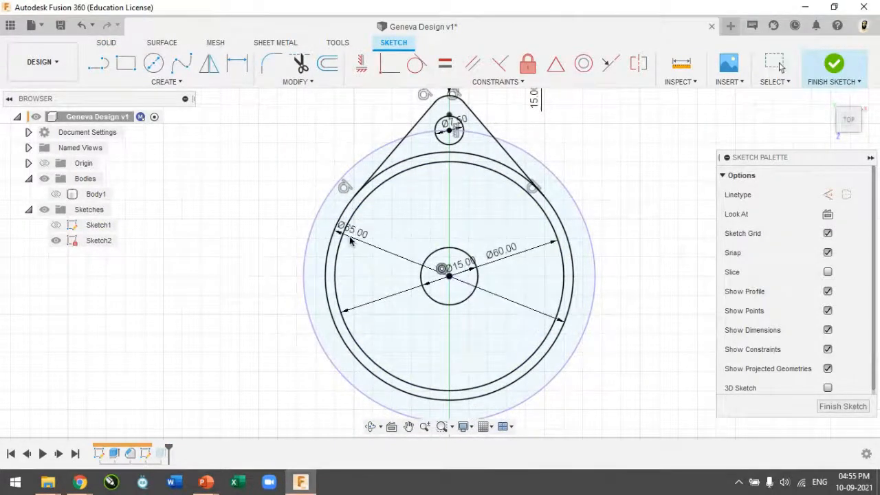
click(143, 81)
mouse_move(149, 138)
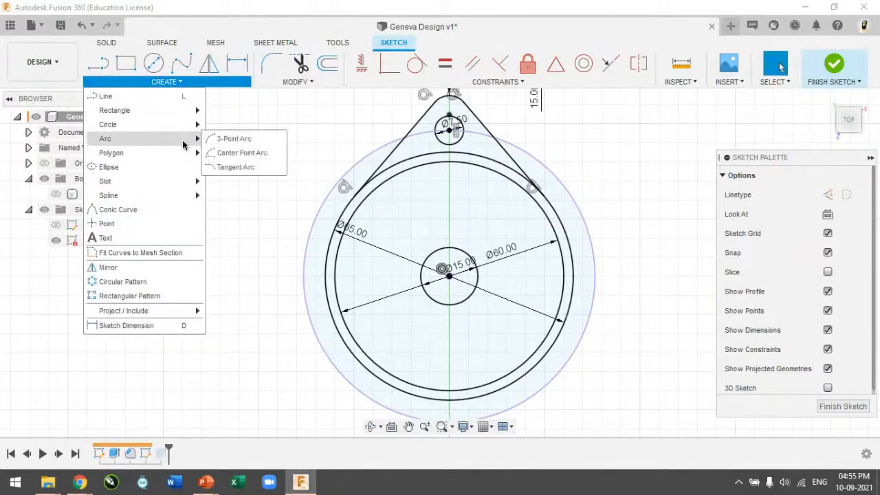
click(229, 138)
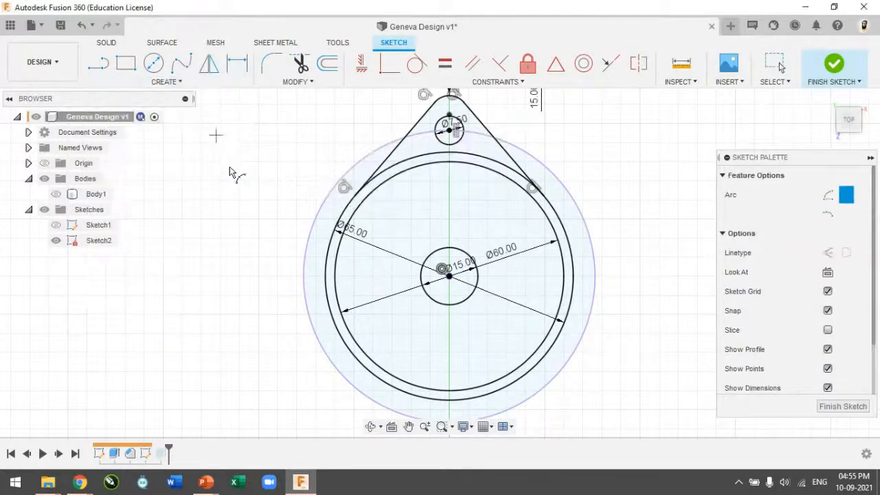
click(359, 205)
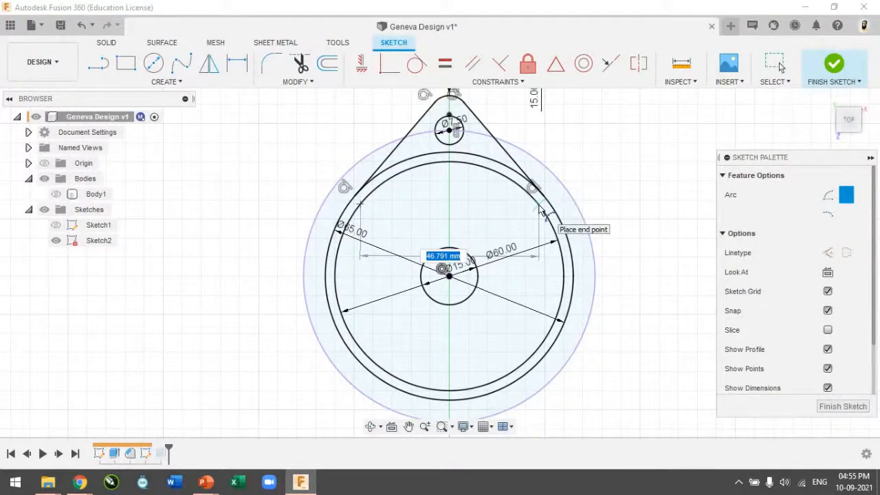
click(539, 206)
click(448, 232)
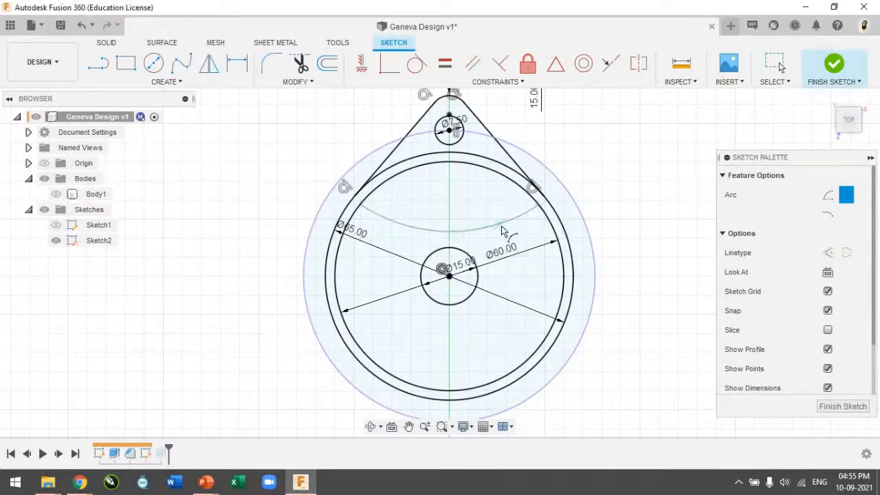
scroll(500, 263, down, 2)
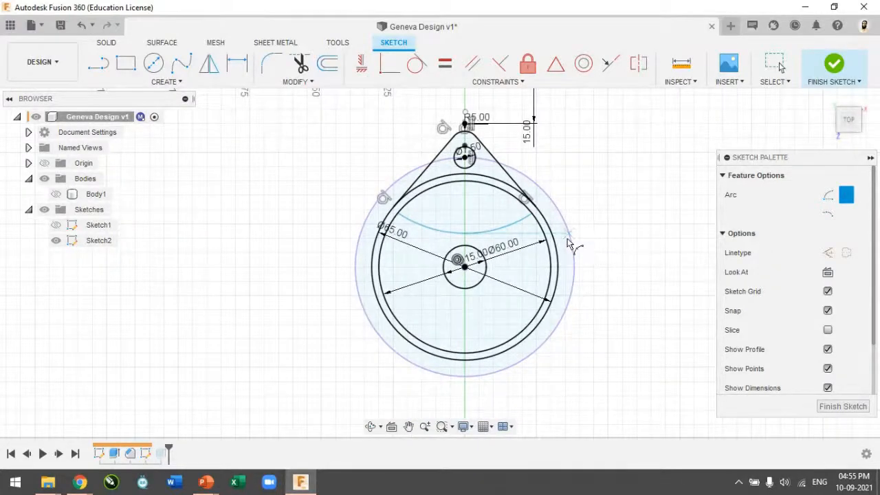
key(Escape)
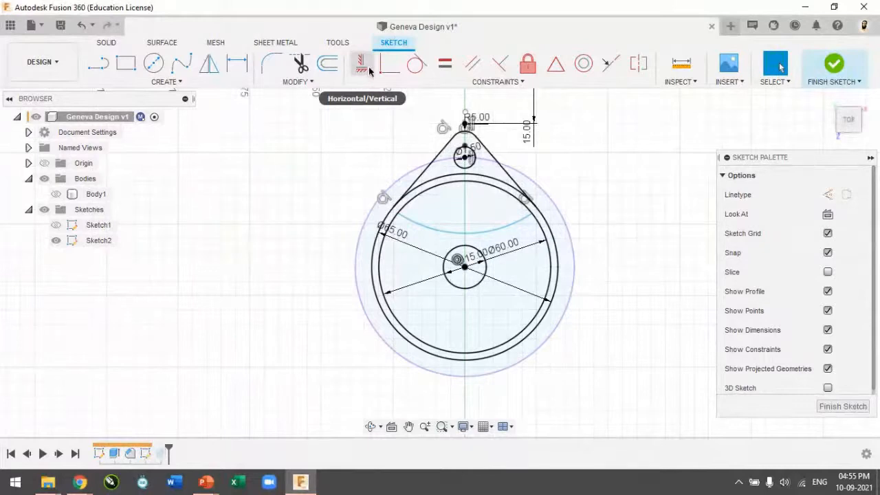
- Dimension the vertical distance from the blue arc's left endpoint to the large circle's centre as 20 mm
click(239, 69)
scroll(412, 220, up, 3)
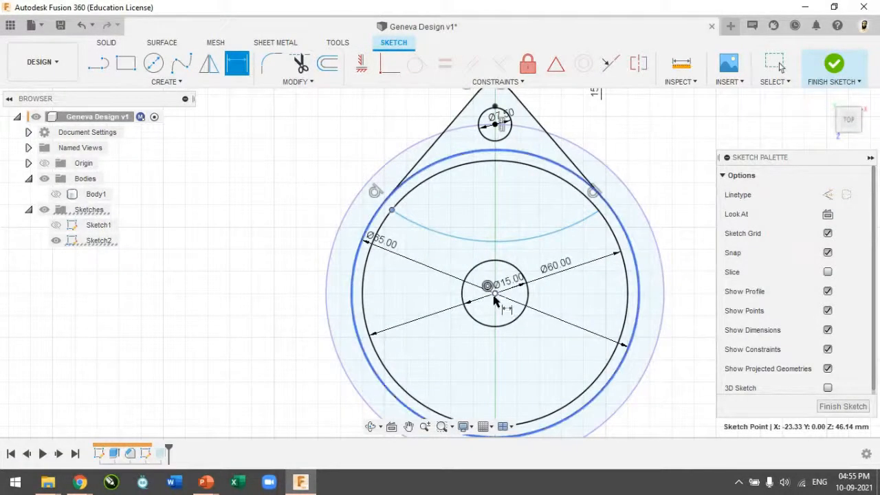
click(495, 295)
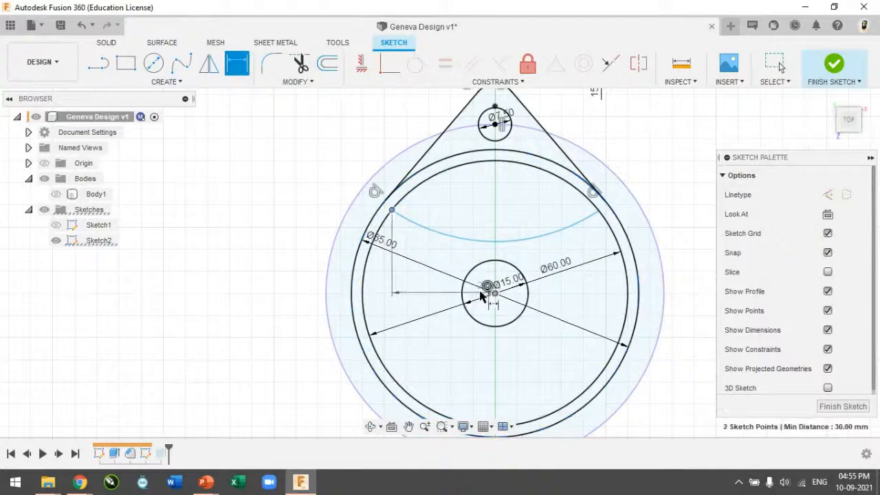
click(273, 281)
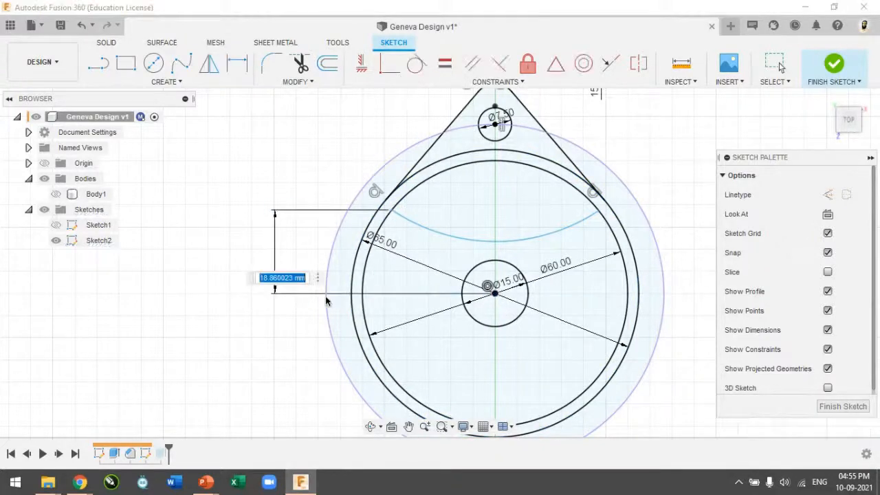
text(20)
key(Return)
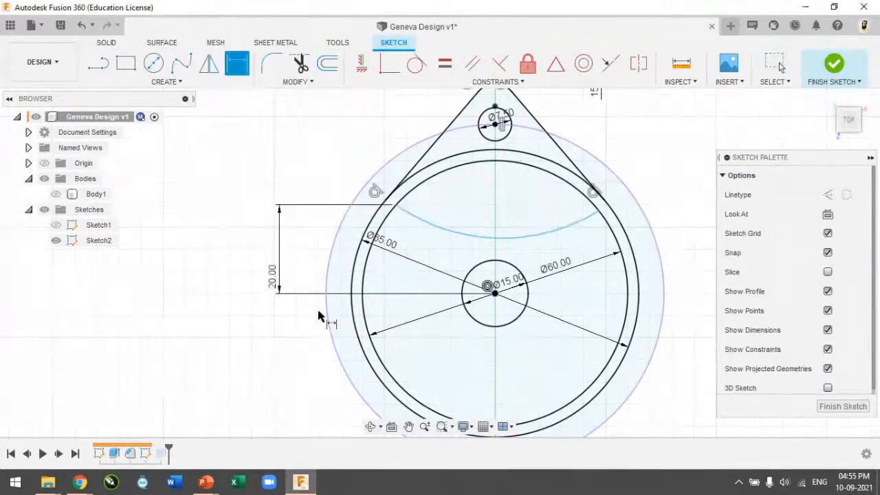
scroll(521, 237, down, 4)
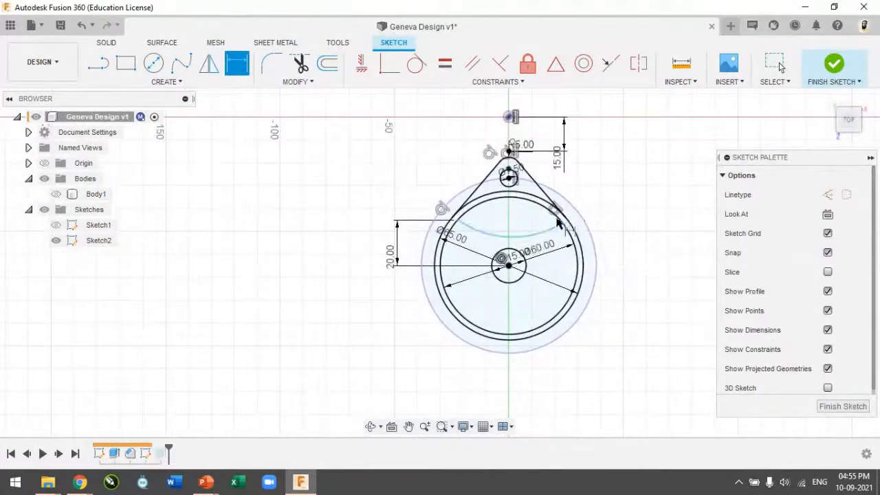
key(Escape)
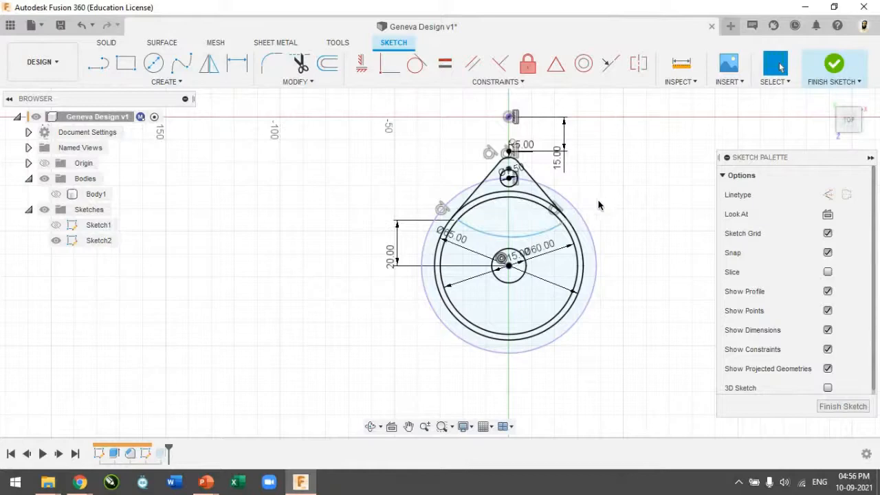
- Dimension the blue arc inside the 60 mm circle with a 30 mm radius
key(d)
click(539, 235)
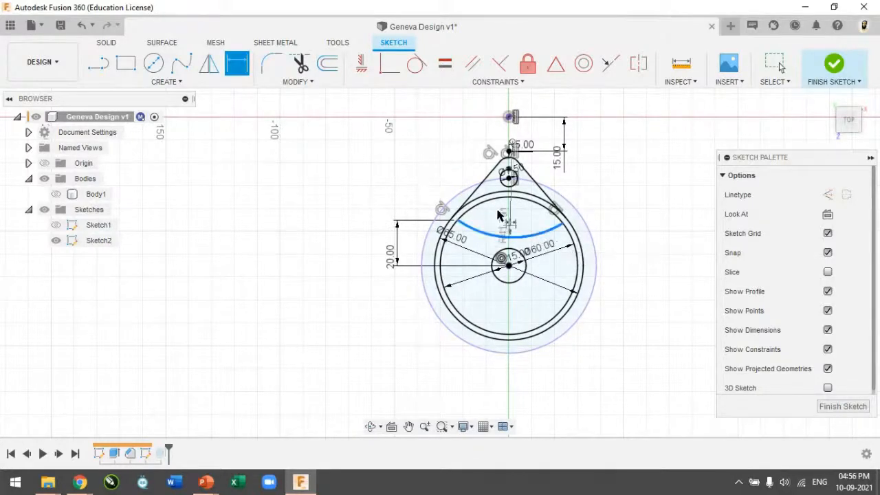
click(385, 177)
text(30)
key(Return)
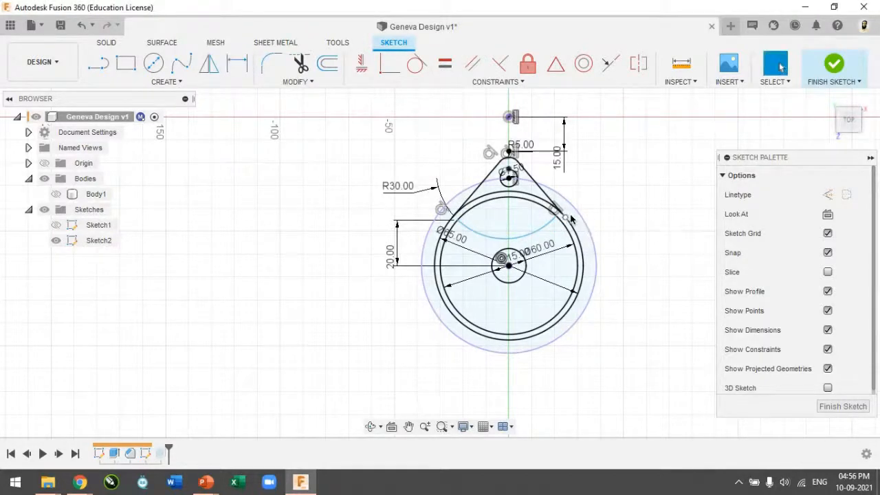
- Align the arc's two endpoints with a Horizontal/Vertical constraint and finish the sketch
scroll(550, 220, up, 5)
scroll(540, 228, up, 2)
scroll(359, 250, down, 2)
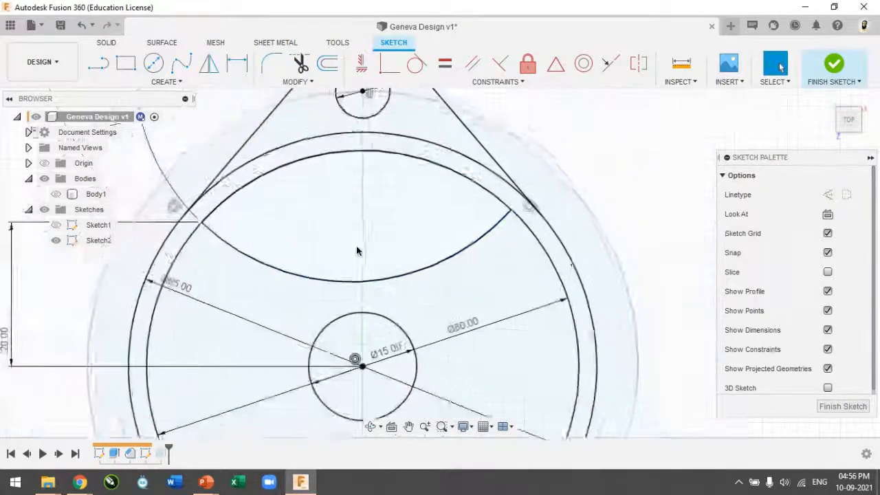
click(244, 239)
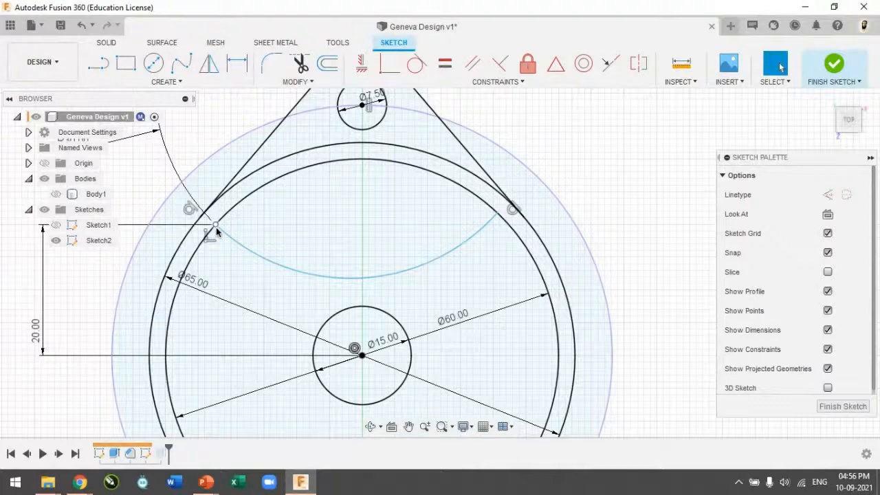
click(362, 67)
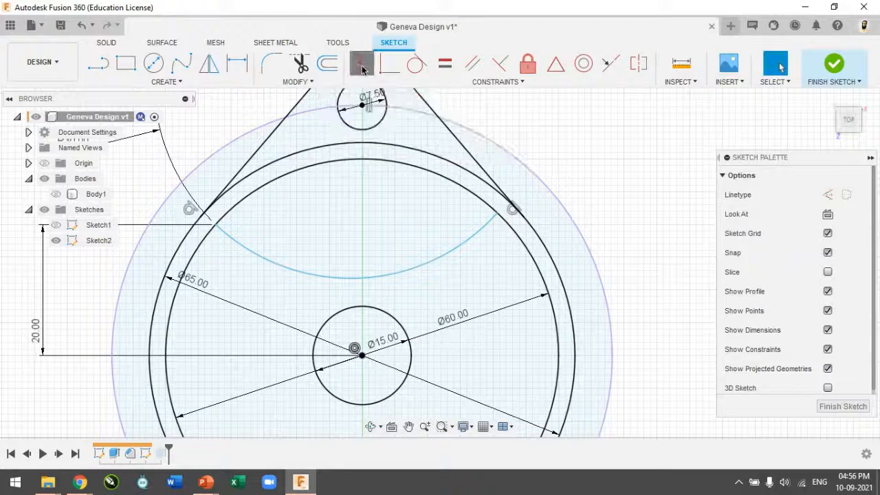
click(218, 227)
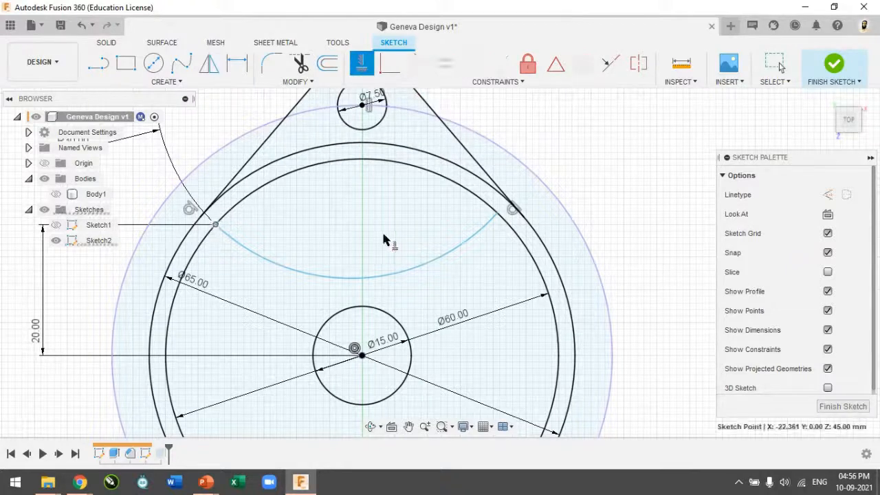
click(496, 215)
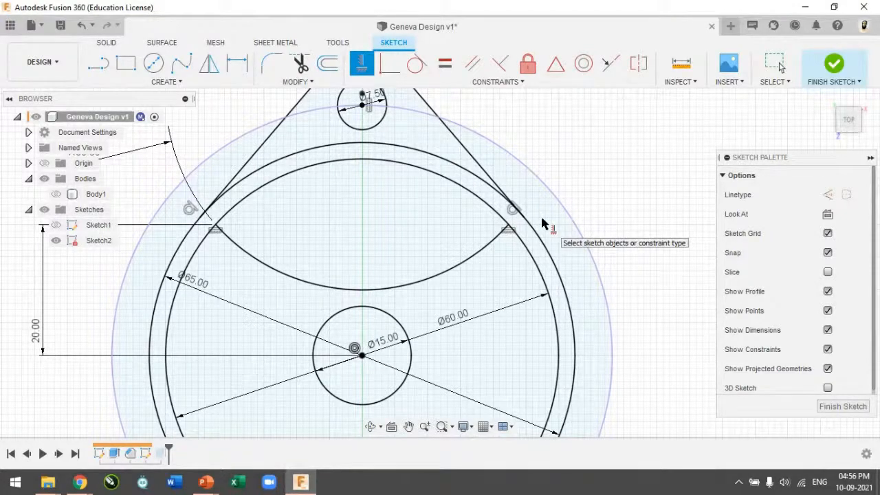
scroll(474, 206, down, 1)
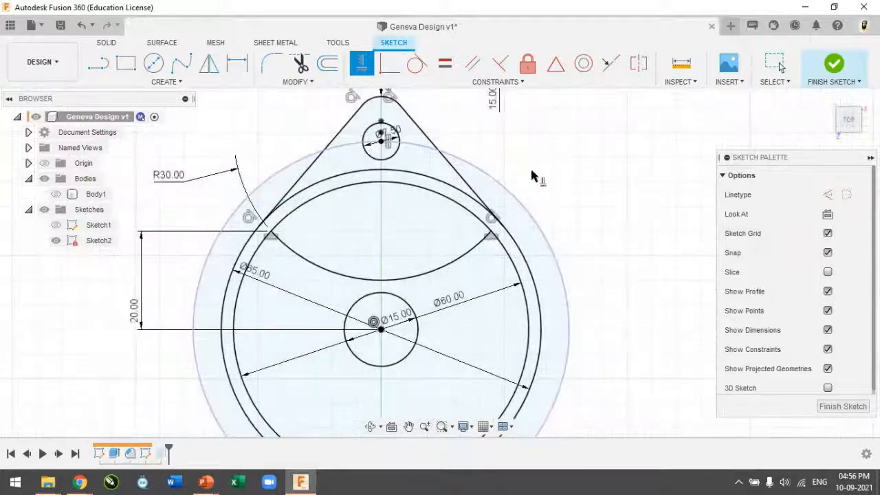
click(834, 64)
click(827, 99)
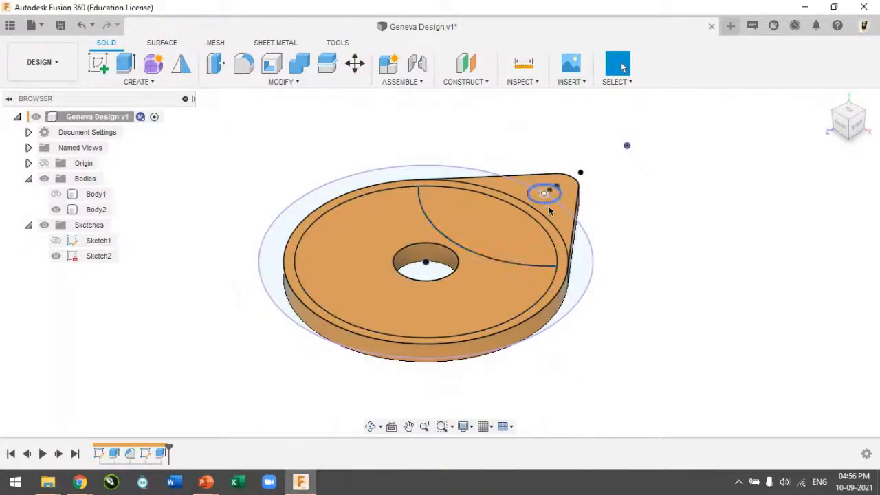
- Extrude the crescent-cut disc profile and both halves of the small pin circle upward 5 mm, joined to the existing body
click(126, 66)
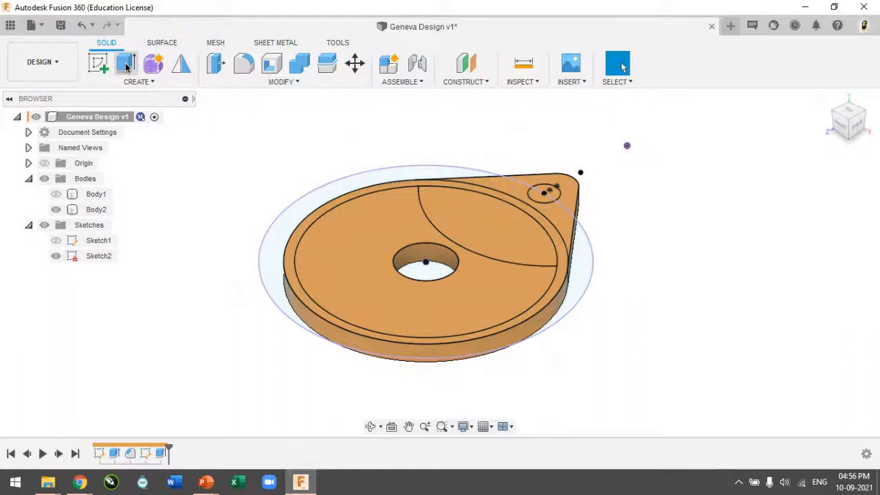
click(417, 304)
scroll(535, 213, up, 5)
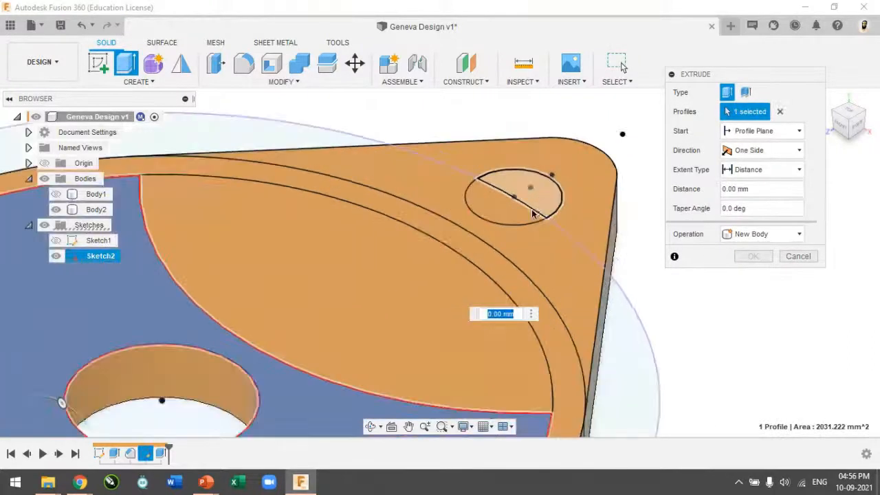
click(530, 204)
click(501, 198)
scroll(376, 362, down, 5)
drag(441, 271, 444, 268)
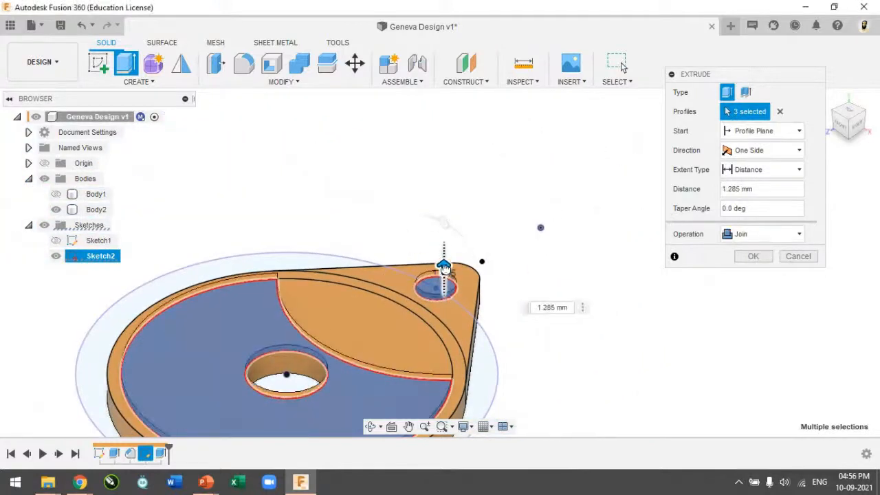
text(5)
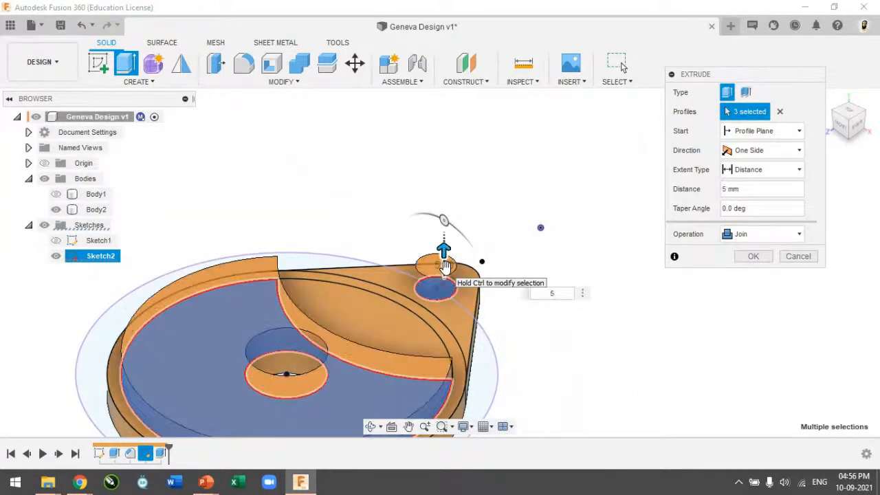
key(Return)
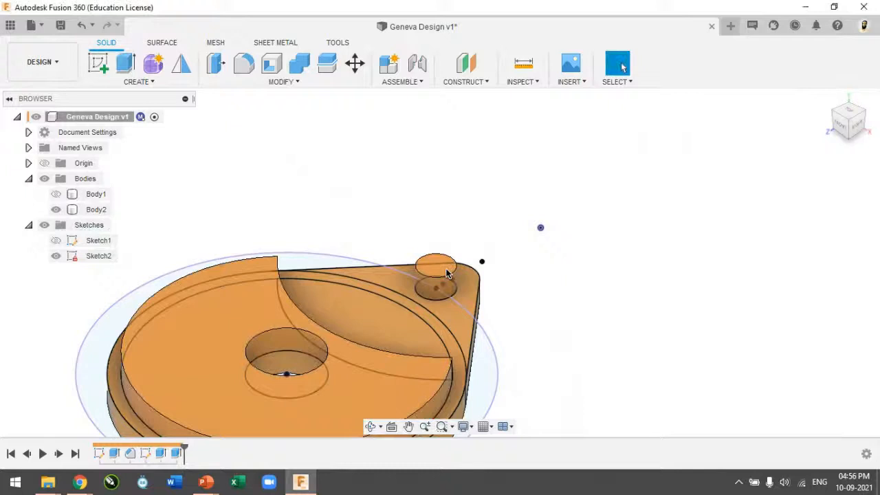
- Hide Sketch2 and show Body1 together with Body2
click(56, 256)
click(55, 256)
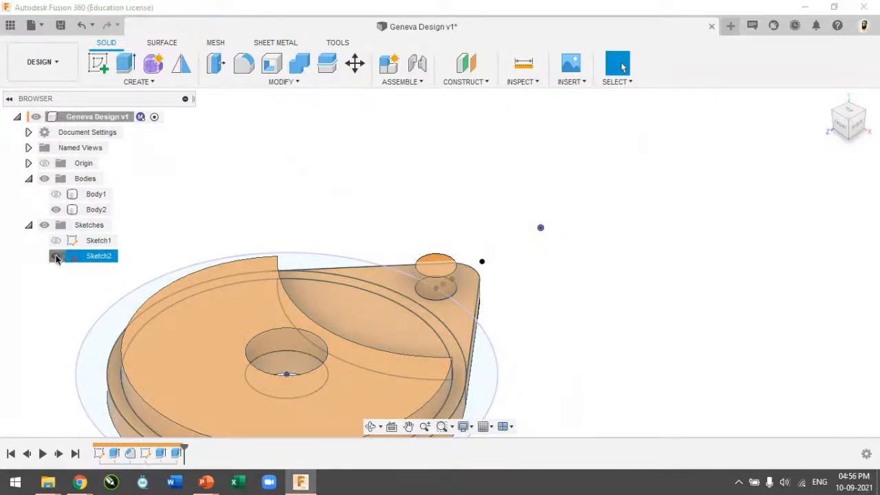
click(60, 196)
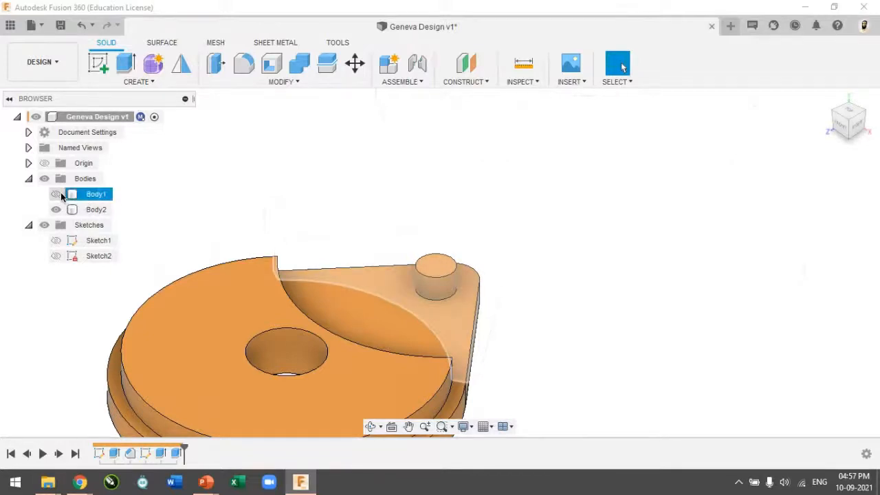
click(56, 194)
scroll(501, 244, down, 3)
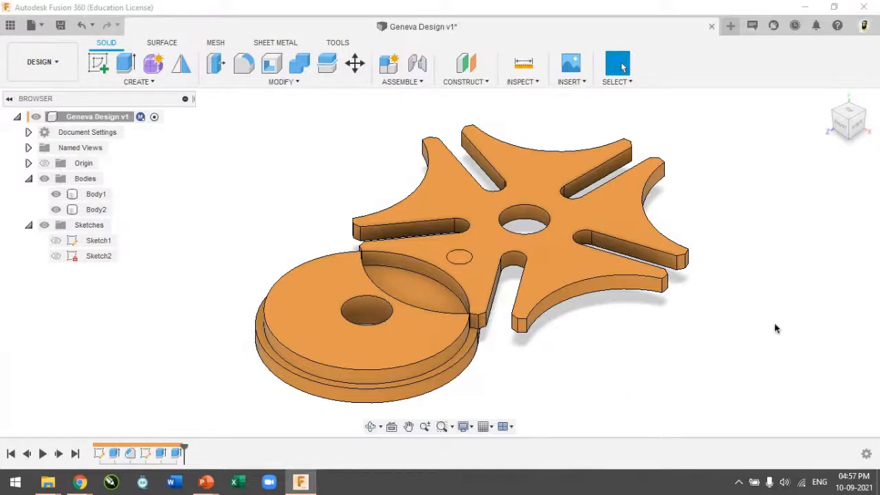
click(488, 261)
click(721, 147)
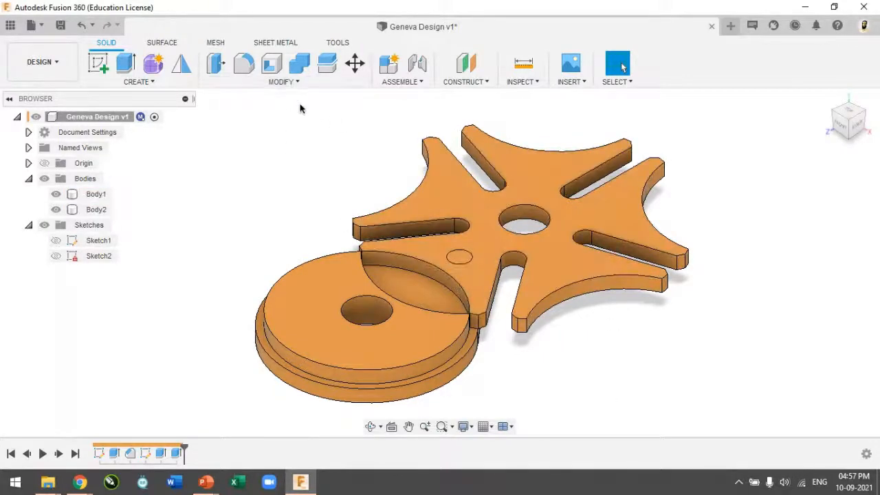
- Start Move/Copy with Bodies as the move object and select Body1, the slotted Geneva wheel
click(267, 81)
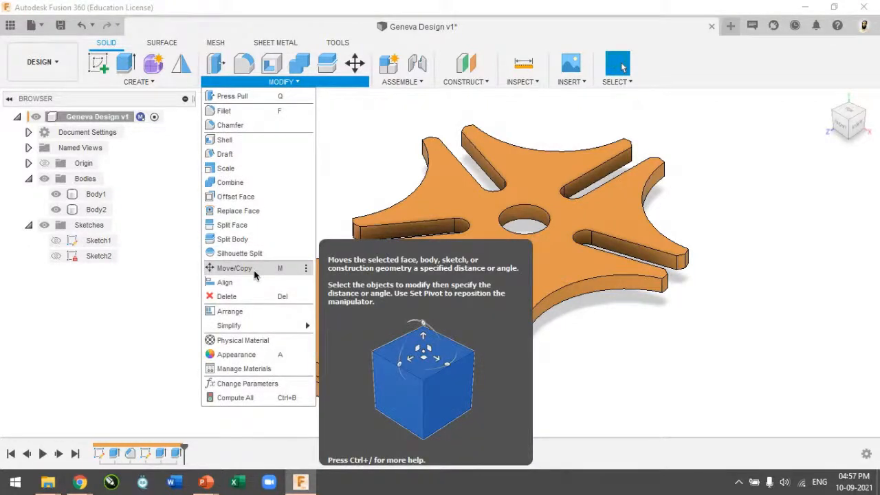
click(253, 268)
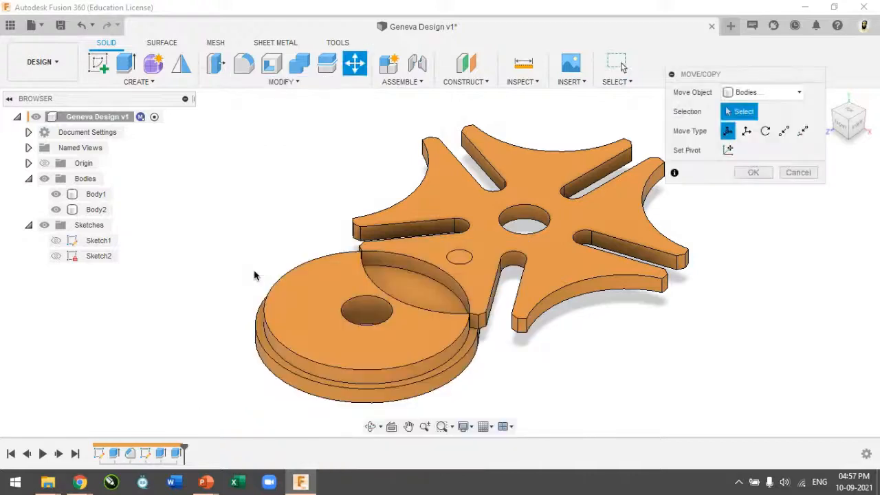
click(796, 92)
click(785, 123)
click(96, 194)
scroll(512, 157, down, 3)
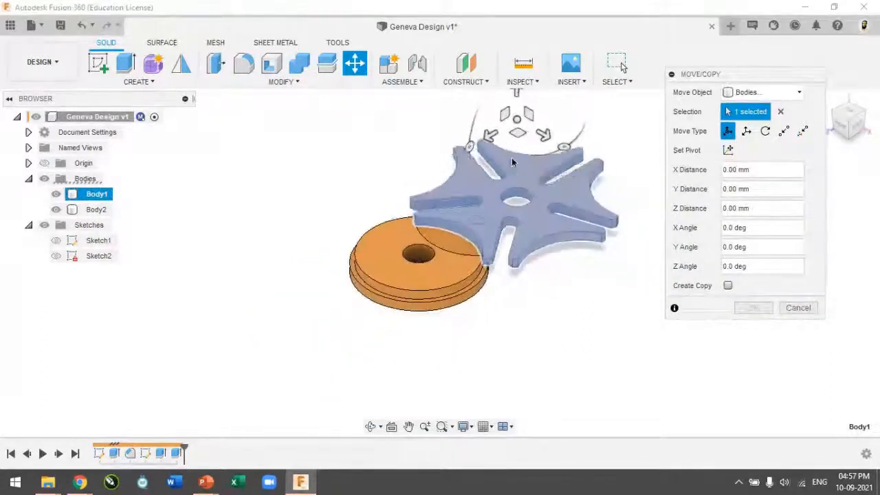
- Try rotating the Geneva wheel -15° about the Y axis, and reset the Y angle to 0°
click(565, 147)
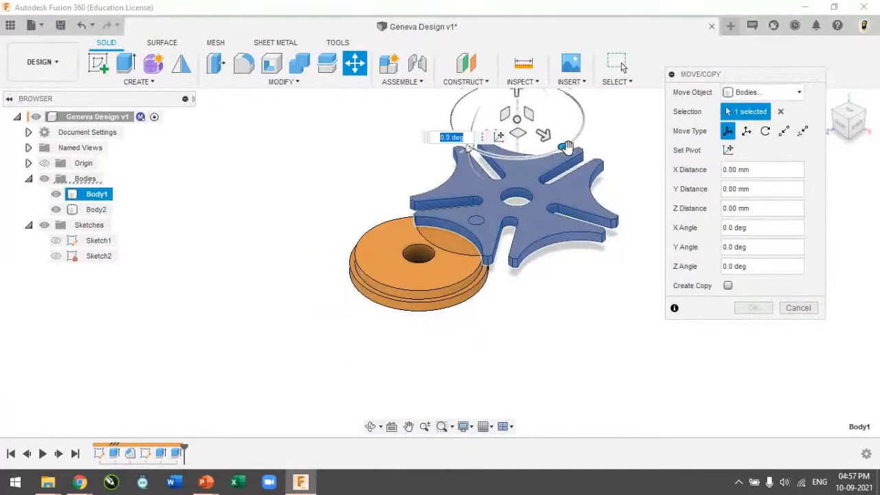
drag(565, 147, 589, 219)
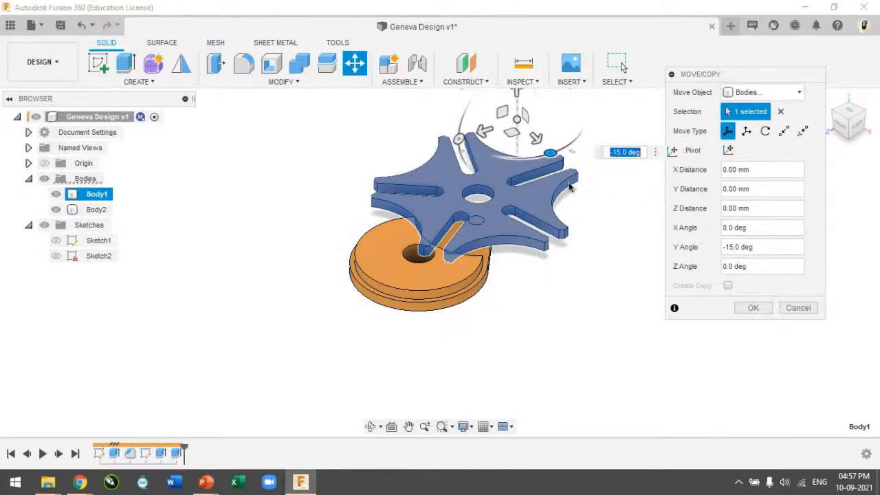
text(0)
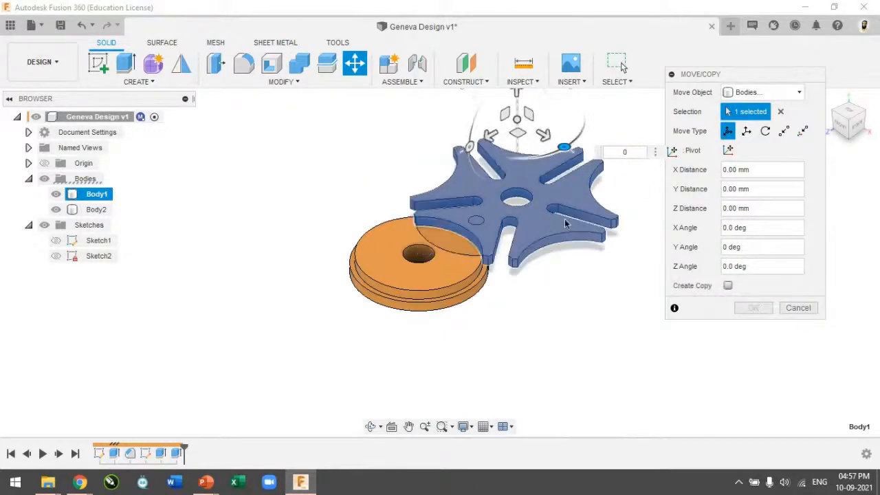
- Set the move pivot at the centre of the Geneva wheel's central hole
scroll(550, 225, up, 2)
scroll(535, 206, down, 2)
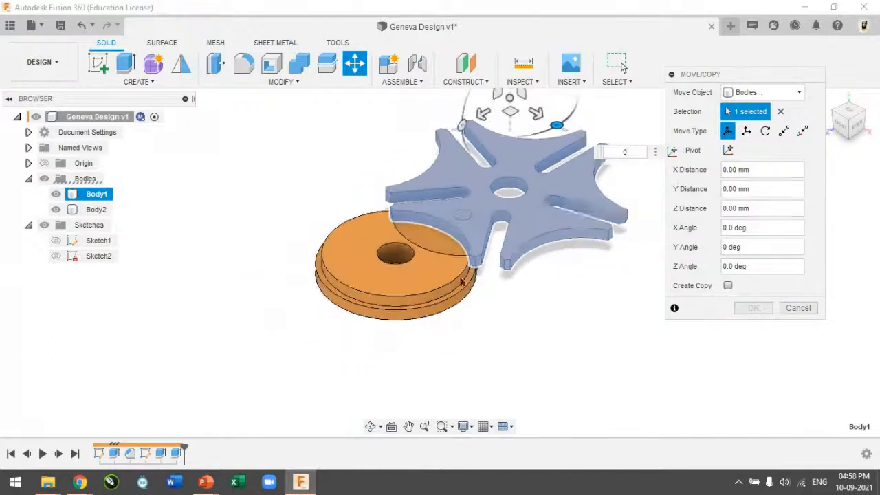
click(408, 426)
drag(485, 328, 433, 371)
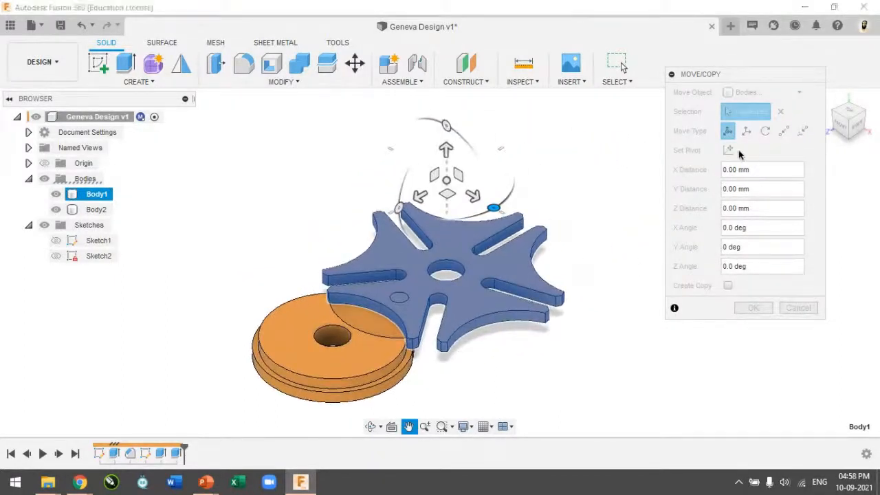
key(Escape)
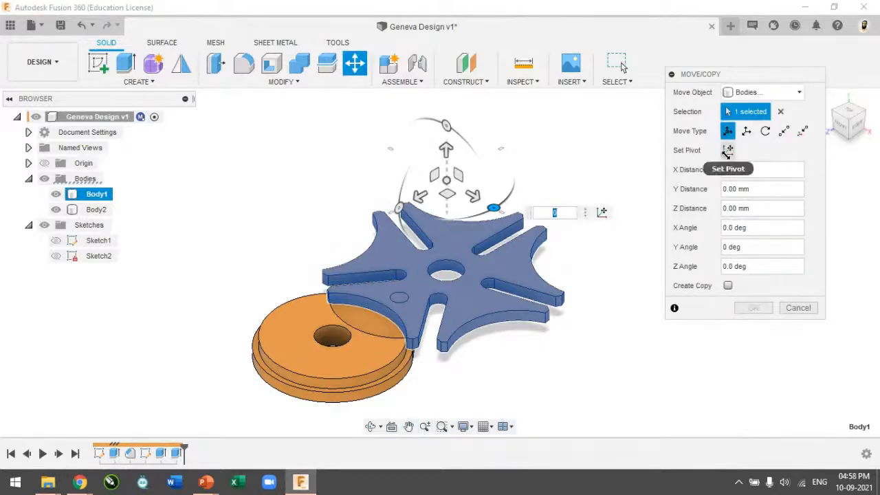
click(728, 151)
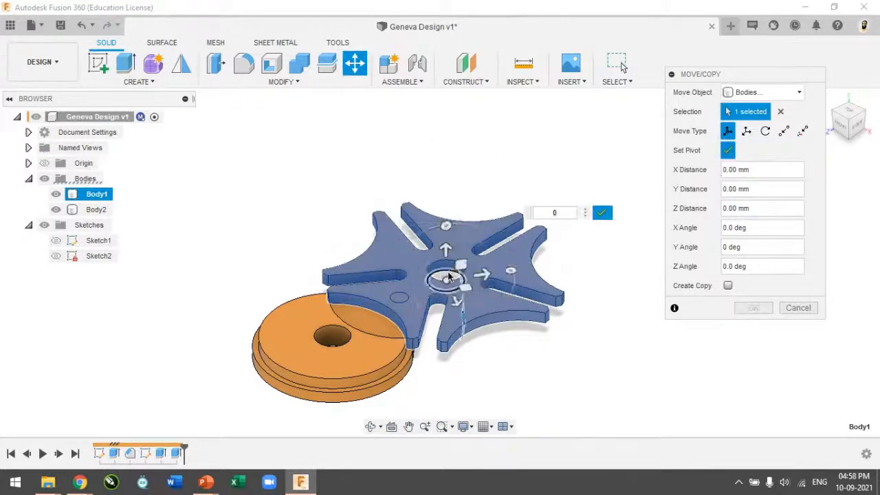
click(450, 284)
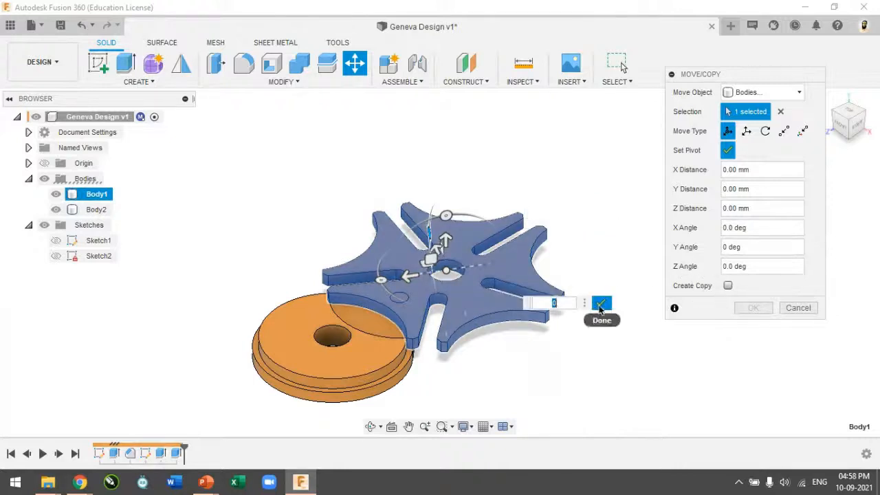
click(601, 306)
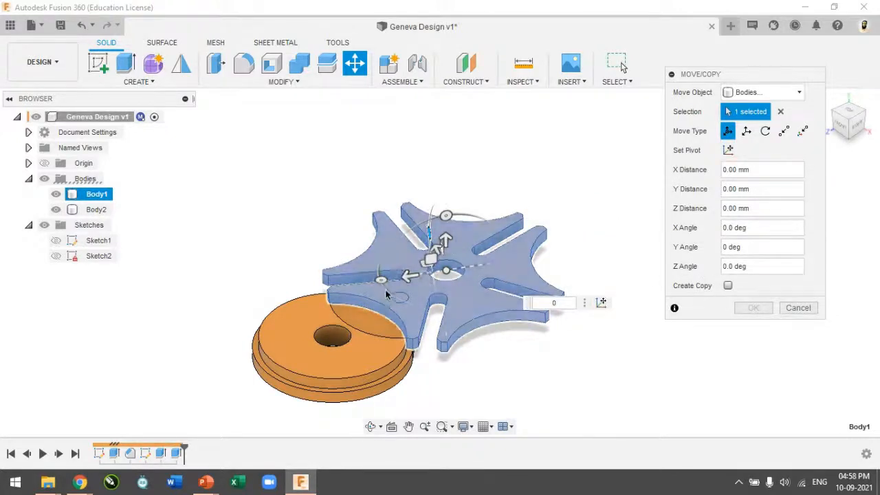
- Rotate the Geneva wheel by a Z angle of 36° so a slot aligns with the drive pin, and complete the move
drag(381, 279, 369, 272)
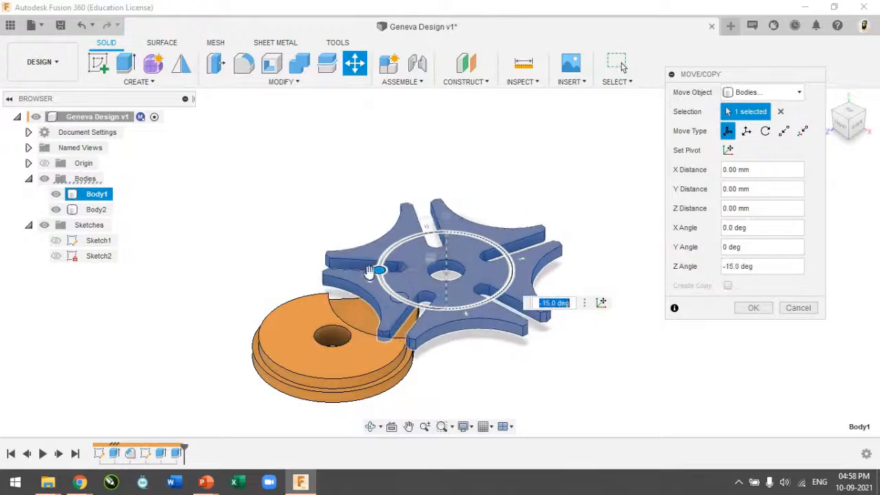
text(36)
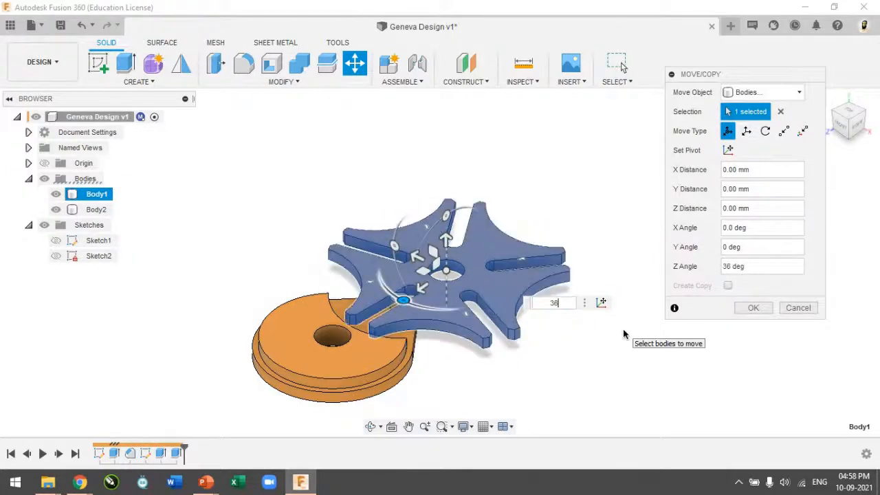
click(851, 114)
scroll(407, 295, up, 6)
scroll(404, 292, down, 3)
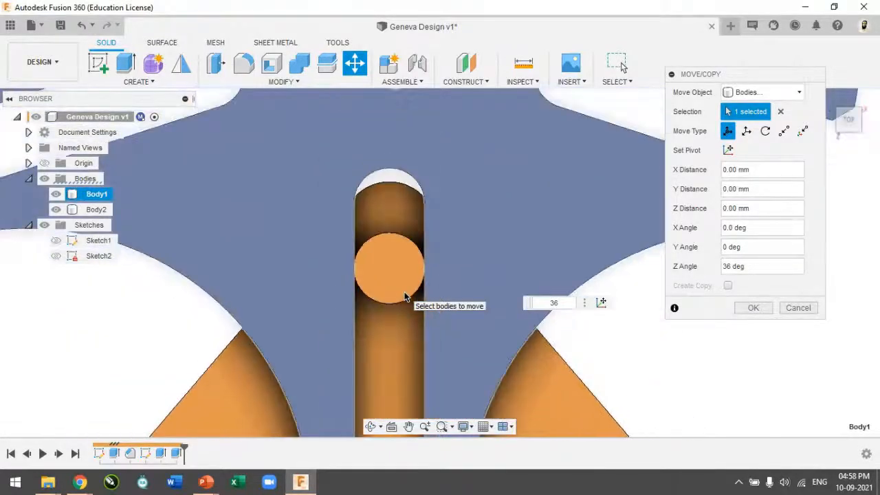
scroll(404, 291, down, 5)
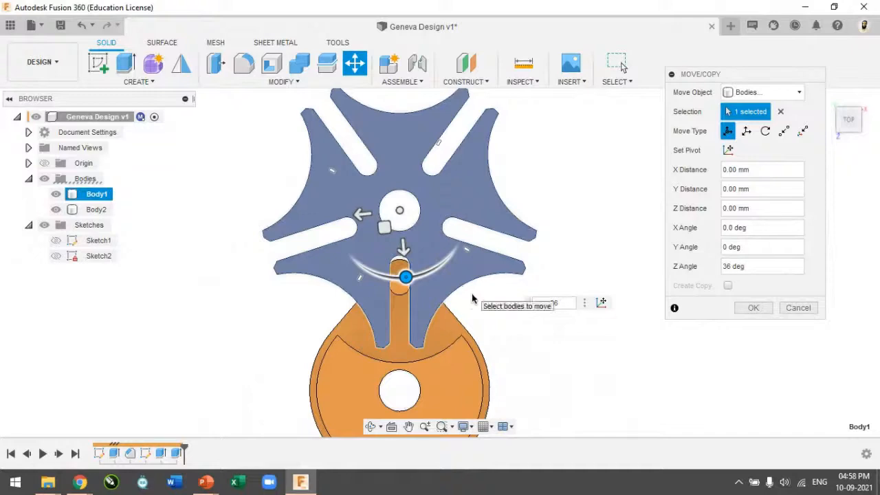
click(760, 309)
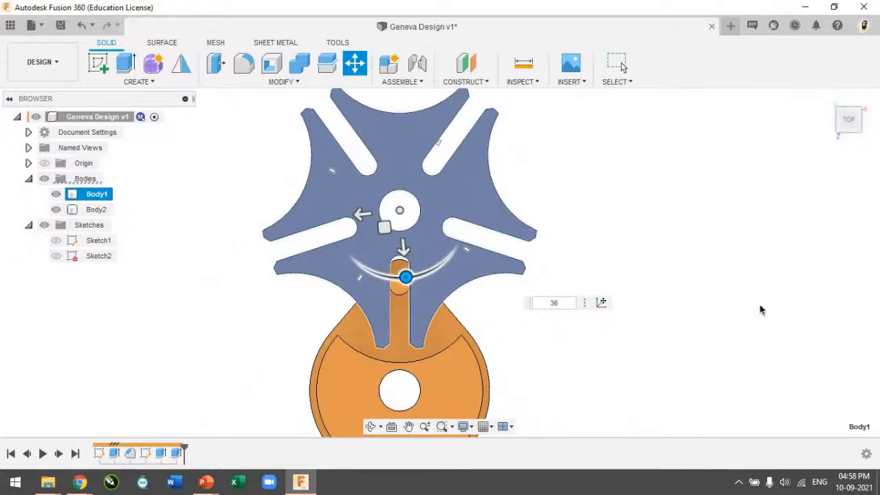
click(825, 107)
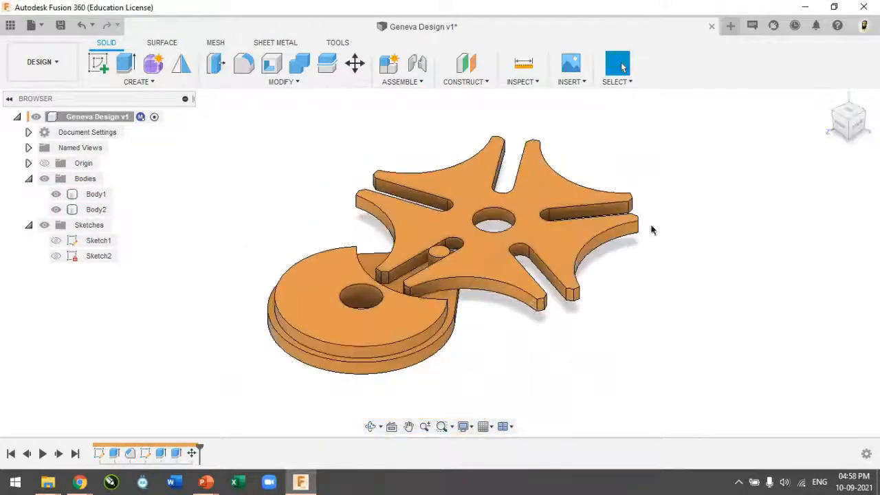
- Save the Geneva design as a new version
click(409, 300)
key(ctrl+s)
key(Return)
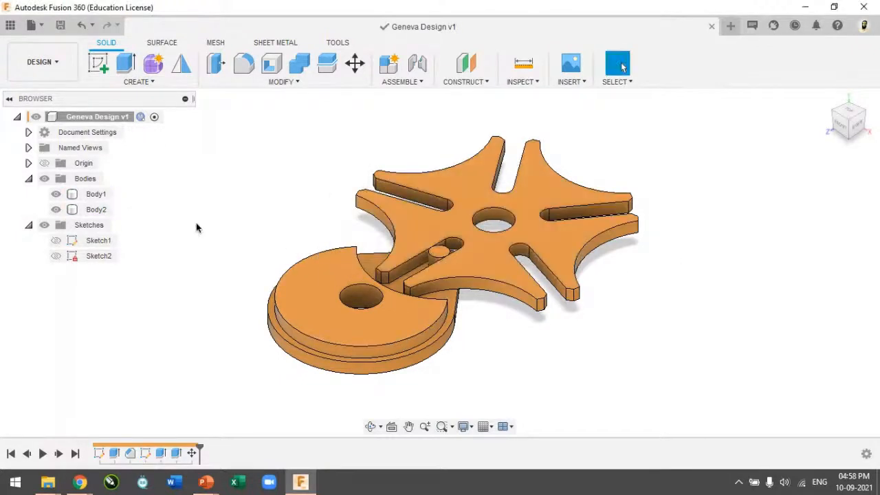
- Create components from Body1 and Body2 together
right_click(94, 195)
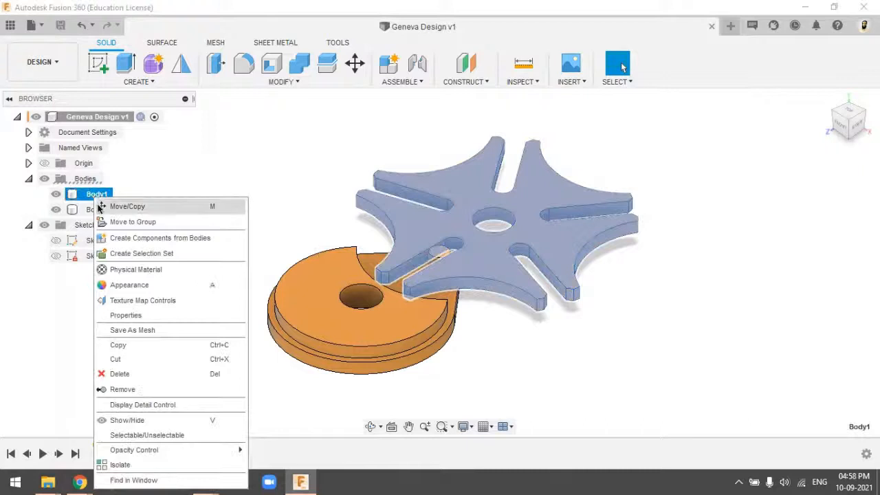
click(88, 210)
ctrl+click(95, 194)
right_click(93, 198)
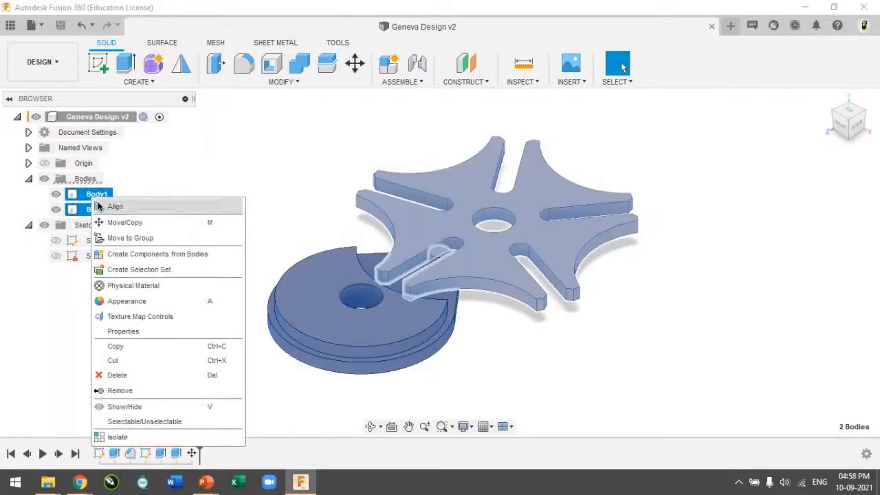
click(142, 254)
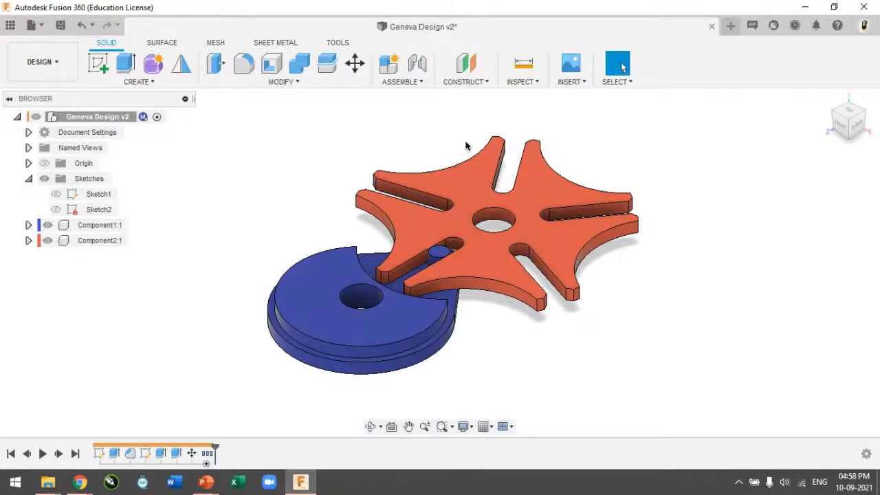
- Rename the drive disc component CAM and the slotted wheel component FOLLOWER
click(108, 228)
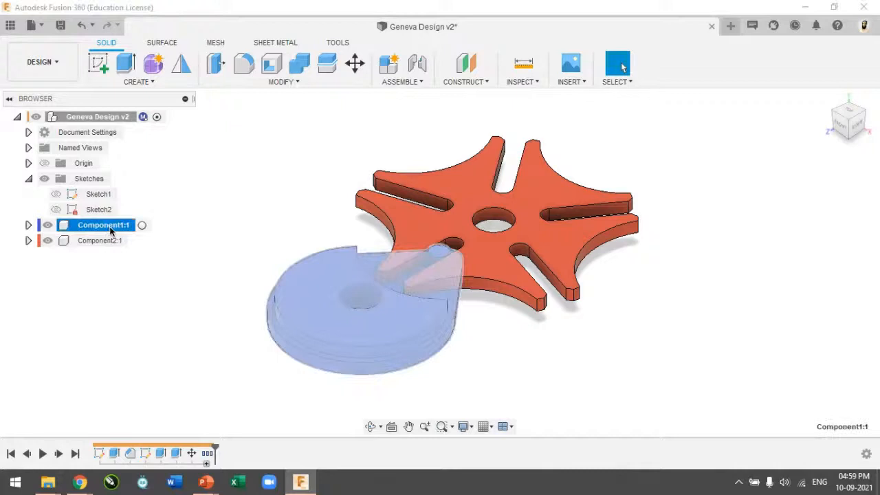
double_click(110, 231)
text(C)
key(Return)
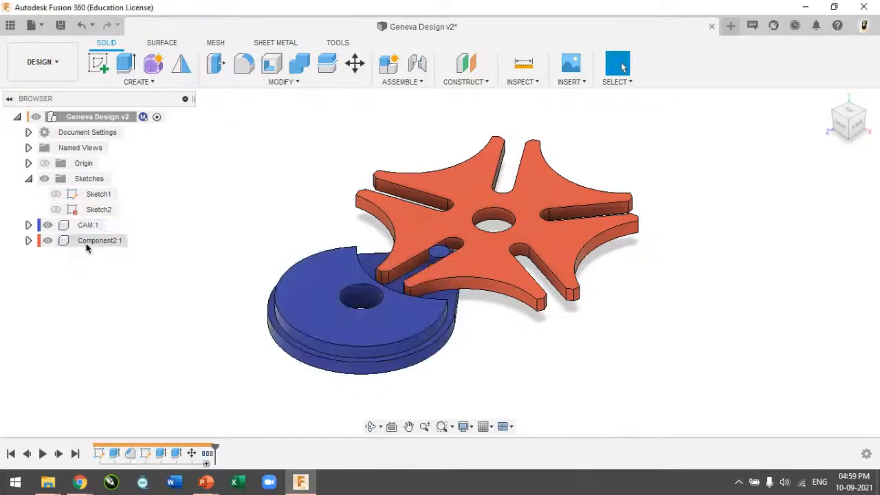
click(95, 241)
double_click(95, 241)
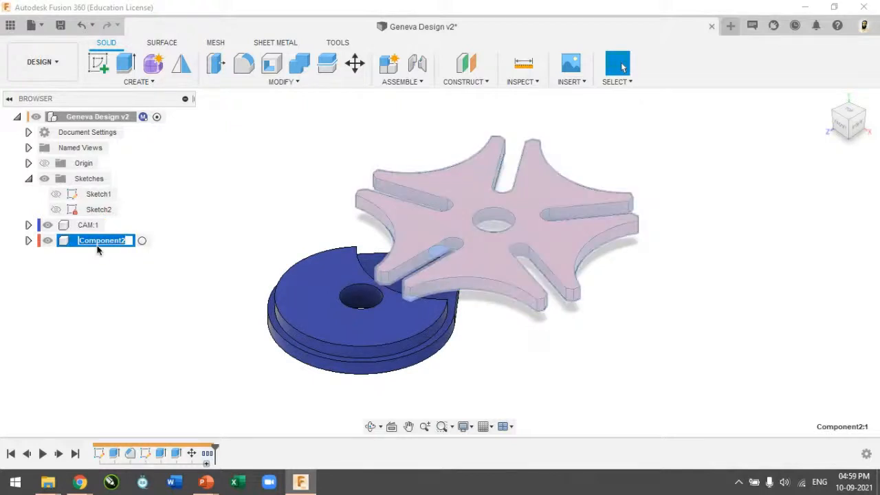
text(F)
key(Return)
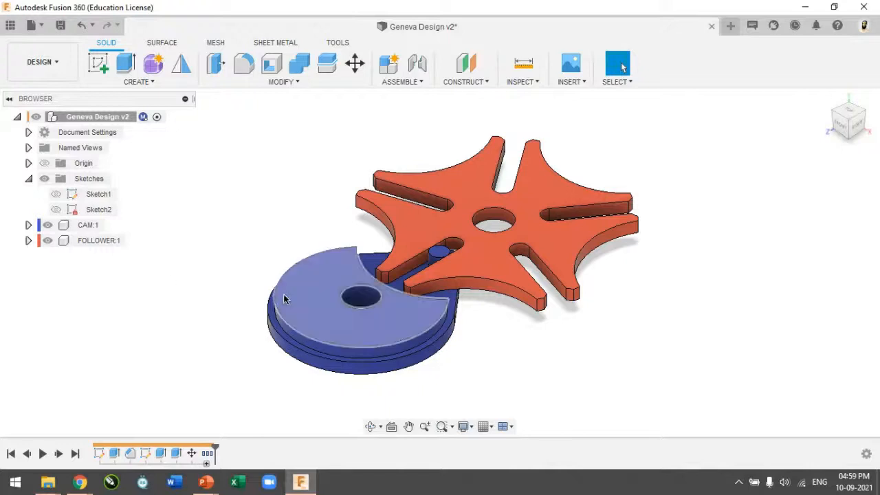
- Start a Cylinder on the follower's top face with a 15 mm diameter base centred on its central hole
scroll(283, 294, up, 1)
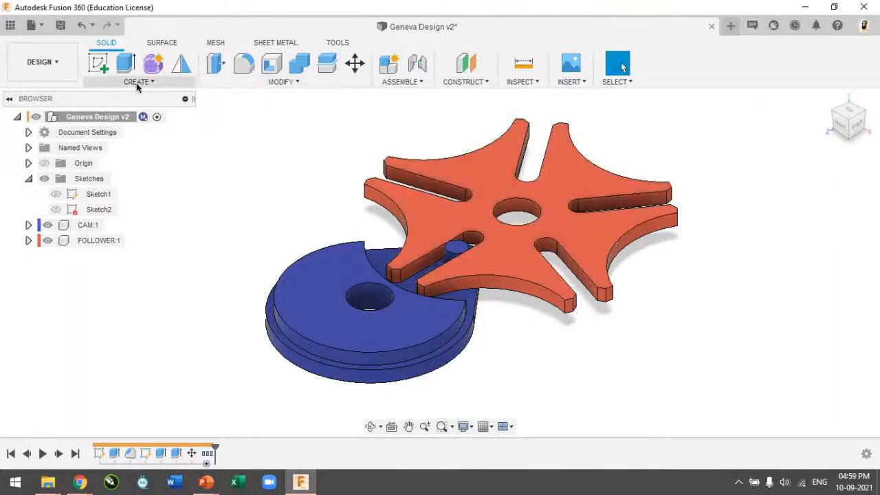
click(137, 83)
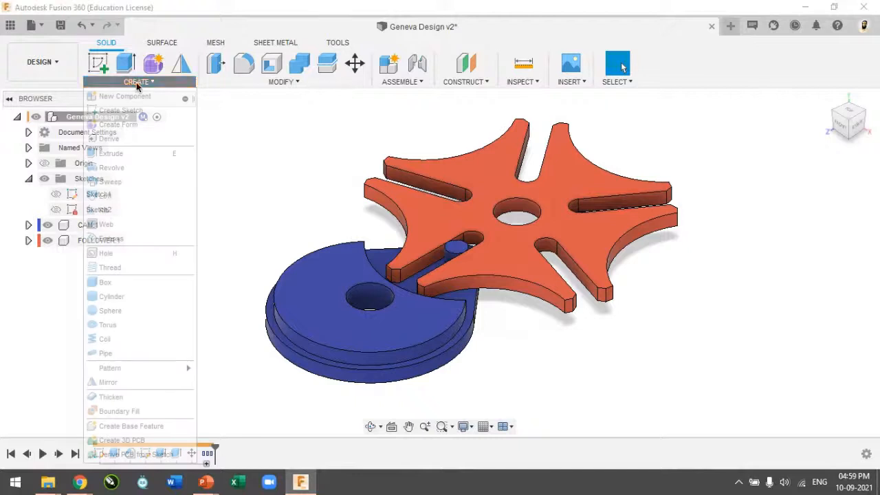
click(113, 296)
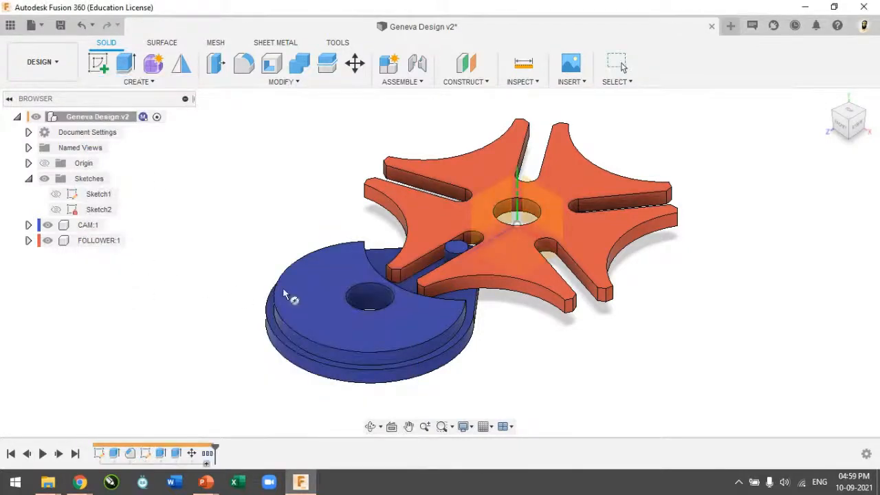
click(519, 244)
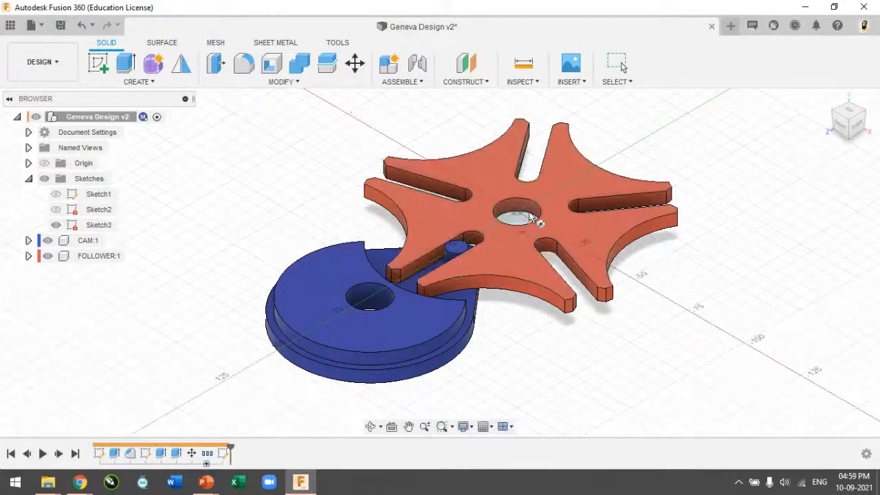
click(529, 215)
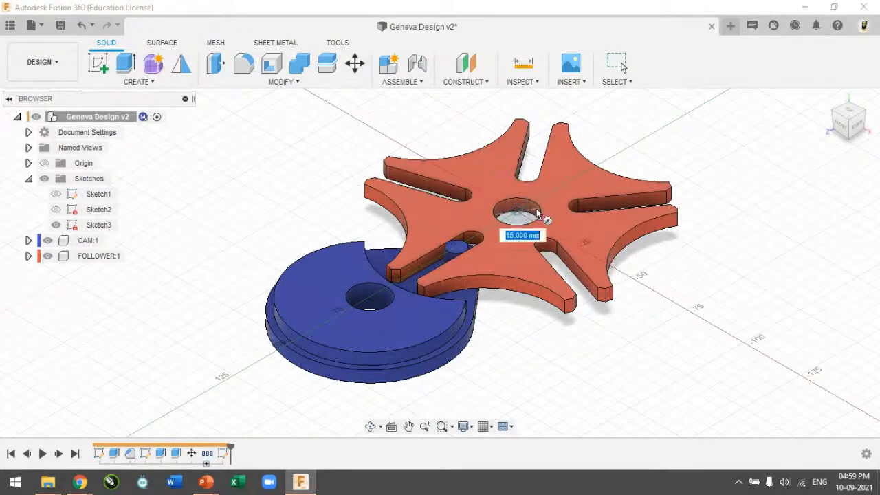
click(537, 215)
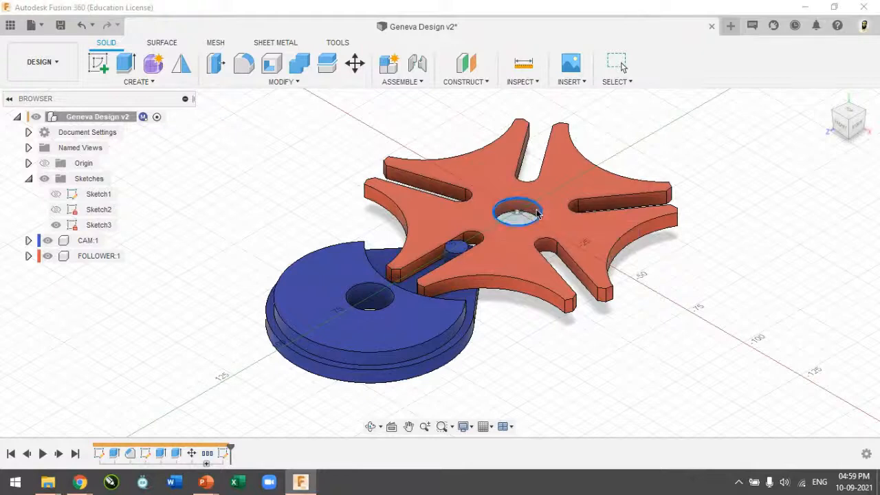
- Set the cylinder's height to -20 mm so it extends down through the follower's hole
click(858, 126)
drag(538, 217, 542, 303)
text(-2)
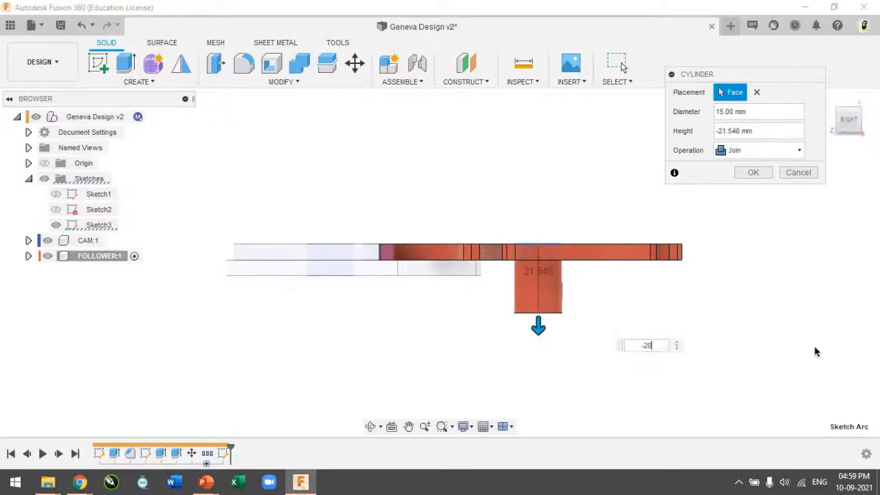
text(0)
key(Return)
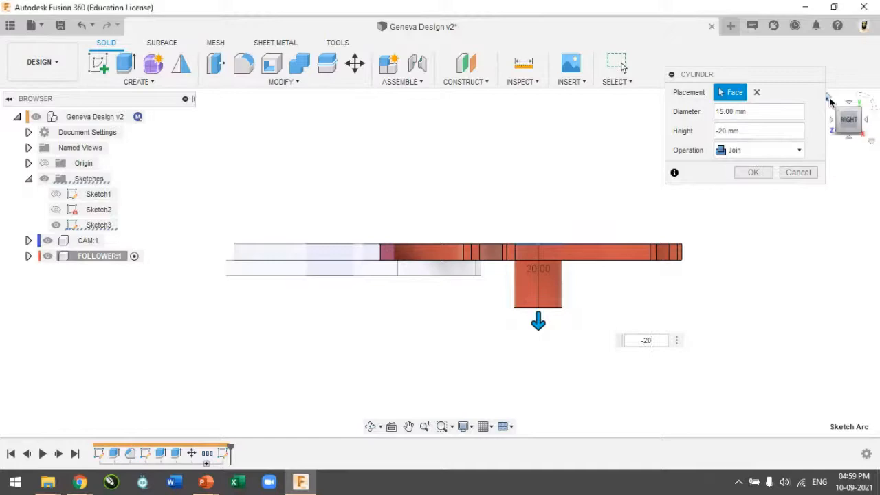
click(833, 104)
scroll(533, 235, up, 5)
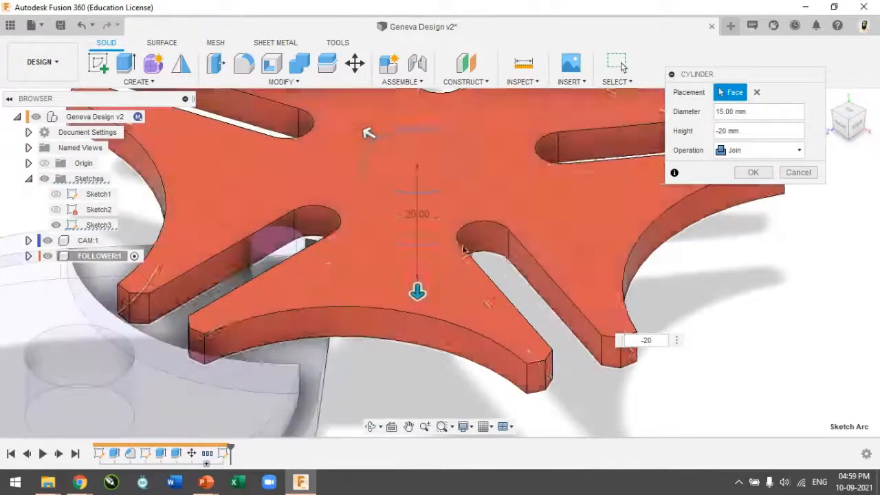
click(859, 130)
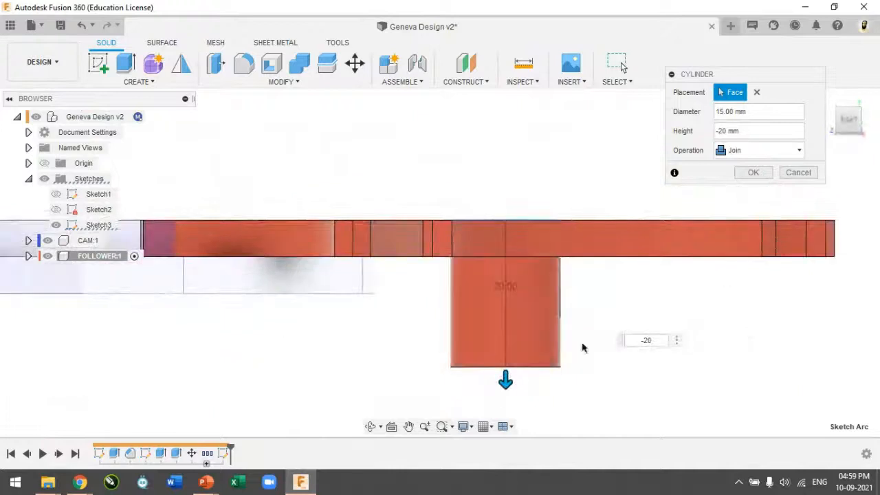
- Set the cylinder's operation to New Component and create the shaft
click(754, 154)
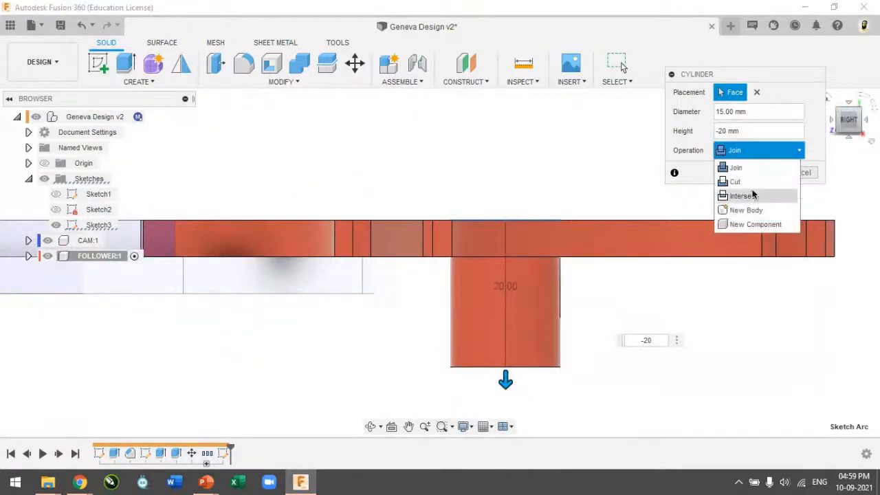
click(755, 209)
click(767, 153)
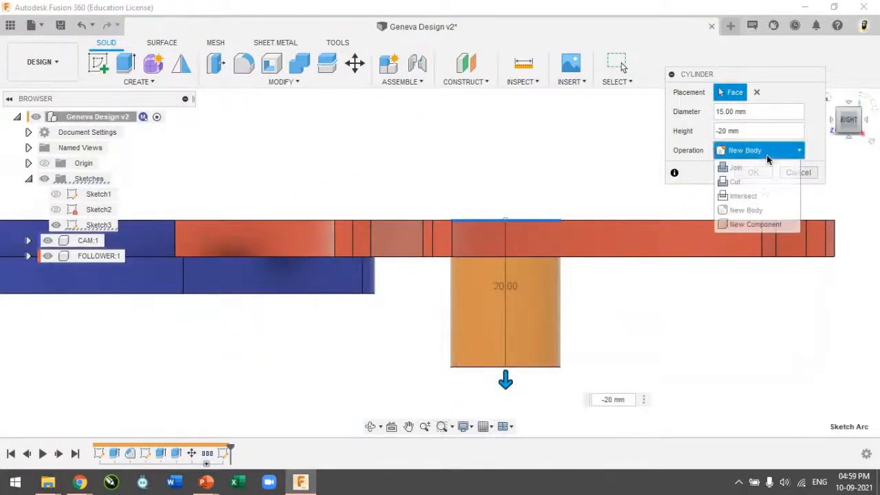
click(764, 224)
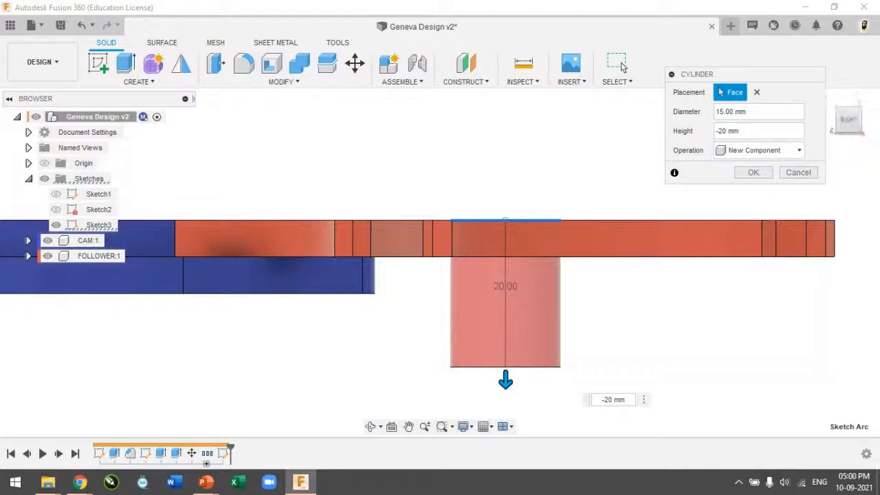
click(829, 99)
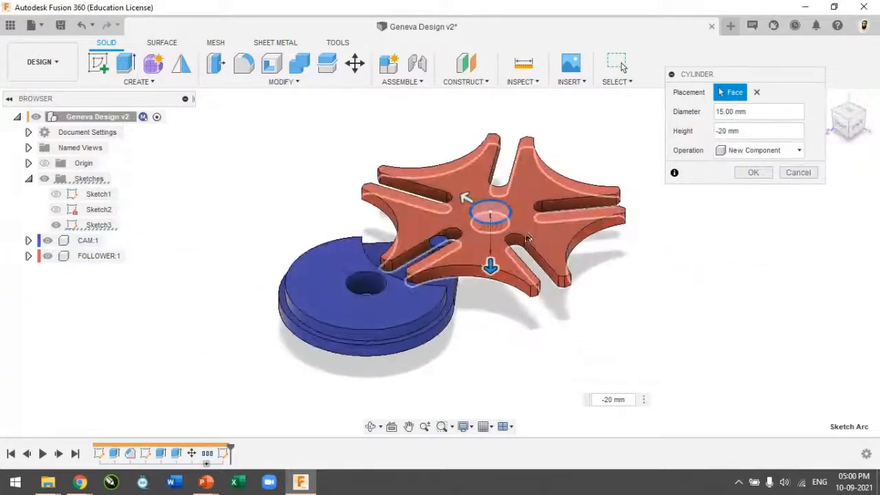
click(752, 172)
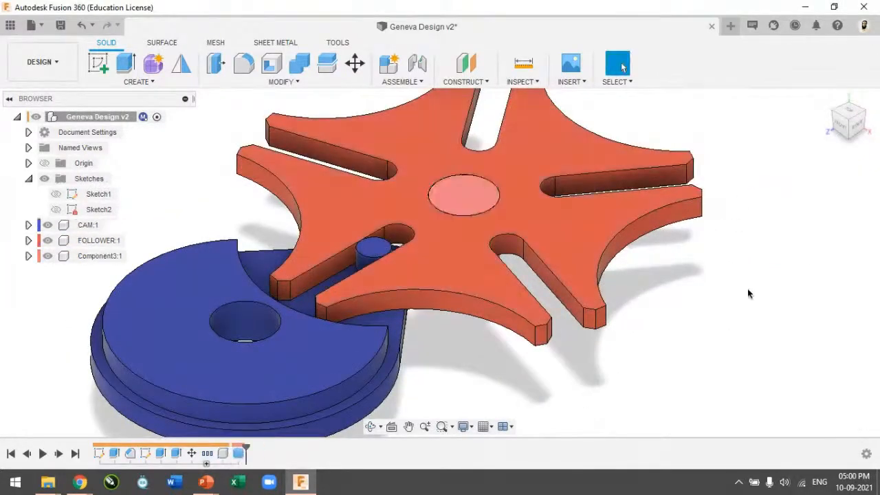
- Switch component color cycling off and back on
click(529, 84)
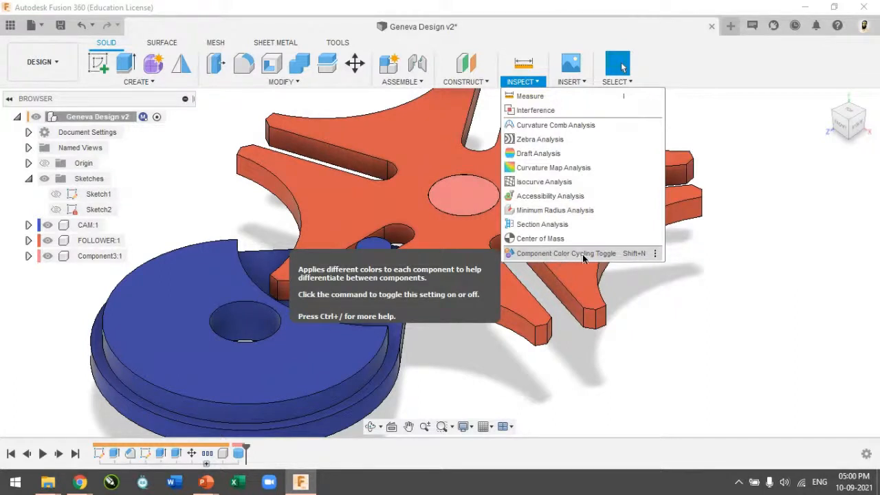
click(628, 256)
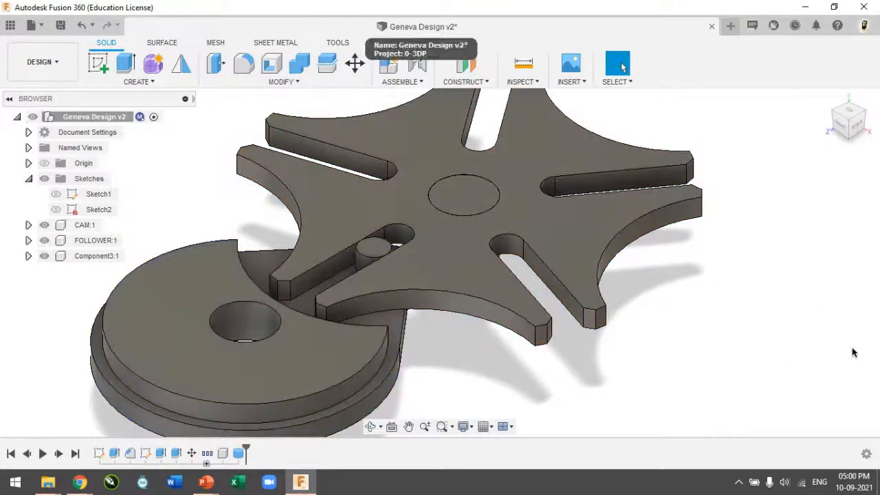
click(538, 83)
click(602, 254)
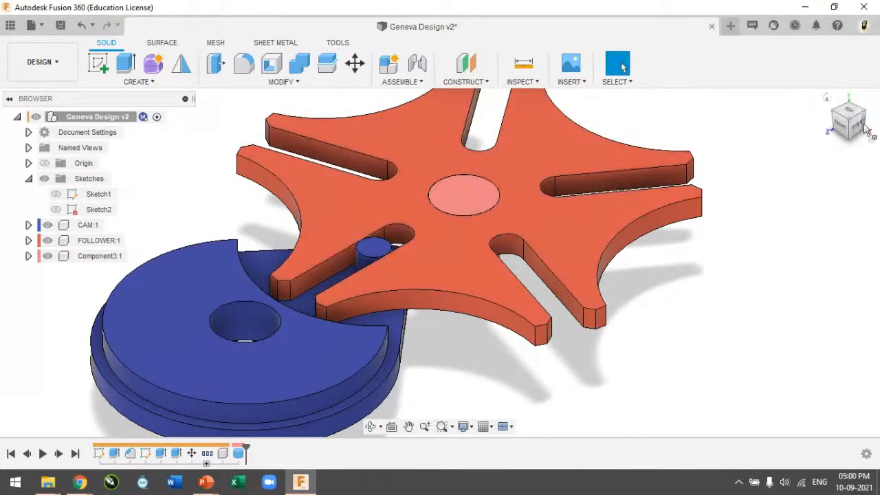
- Rename the cylinder component in the follower's central hole SHAFT
mouse_move(858, 133)
mouse_down()
mouse_move(847, 115)
mouse_move(846, 128)
mouse_up()
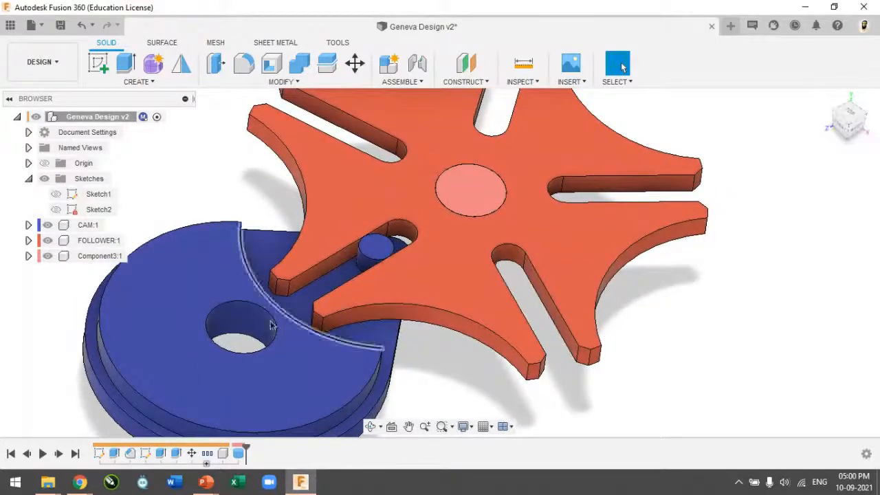
scroll(252, 337, down, 5)
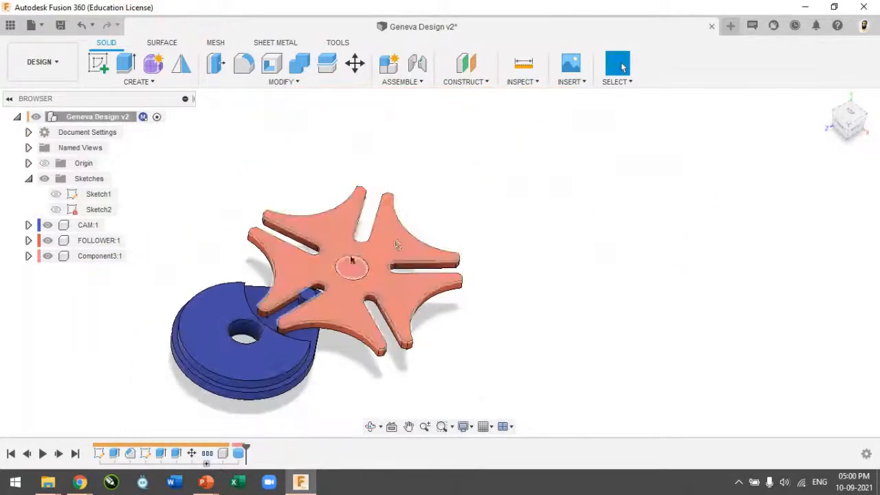
double_click(95, 255)
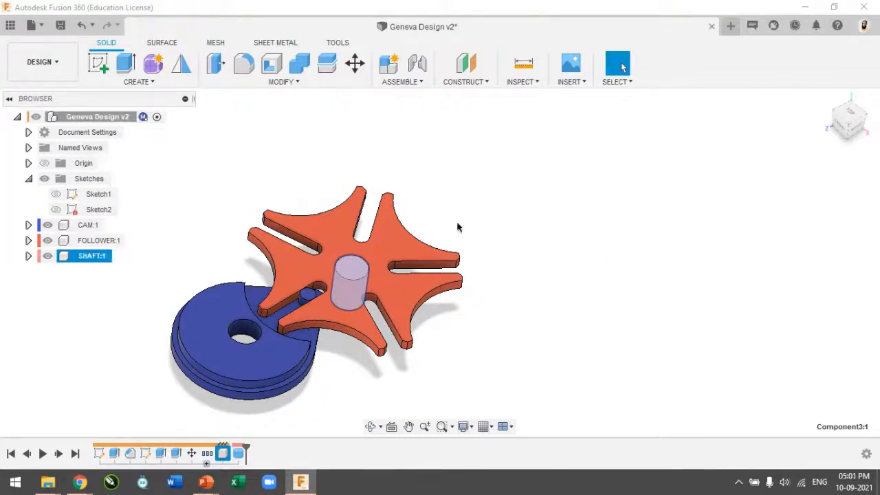
- Create a copy of the SHAFT component with Move/Copy, offset about 64.7 mm in X and -52.0 mm in Z
click(278, 81)
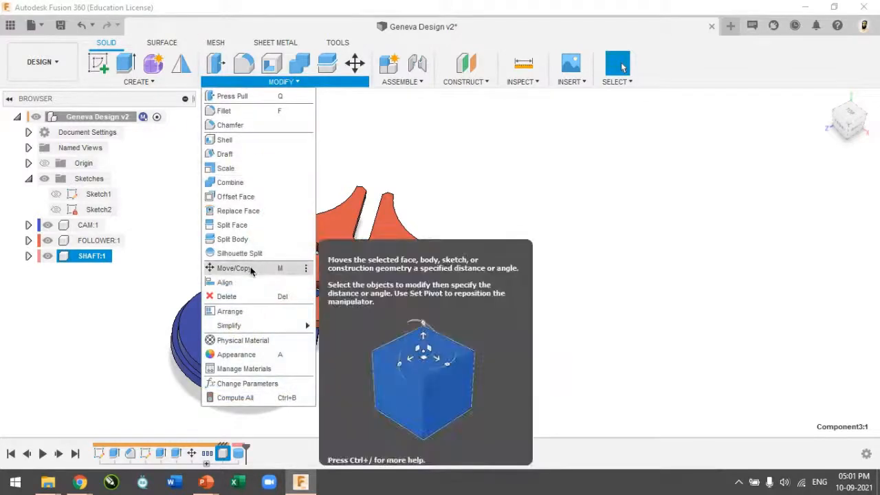
click(252, 267)
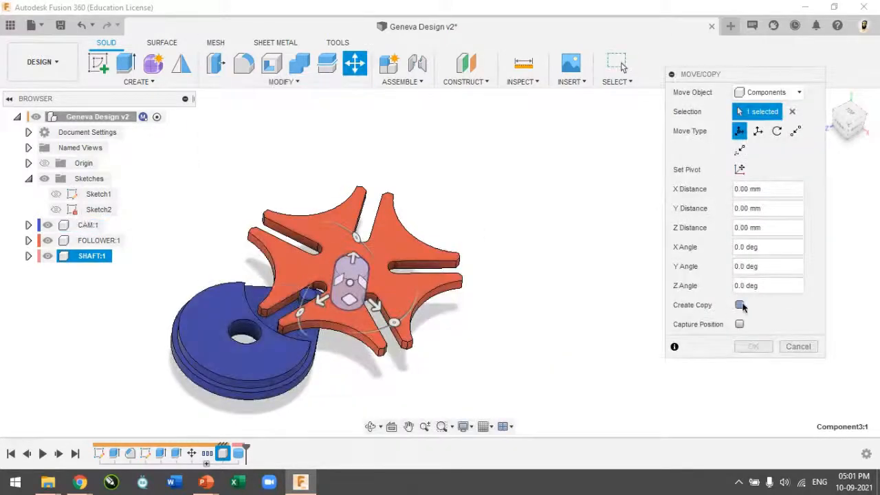
click(739, 305)
drag(349, 297, 529, 332)
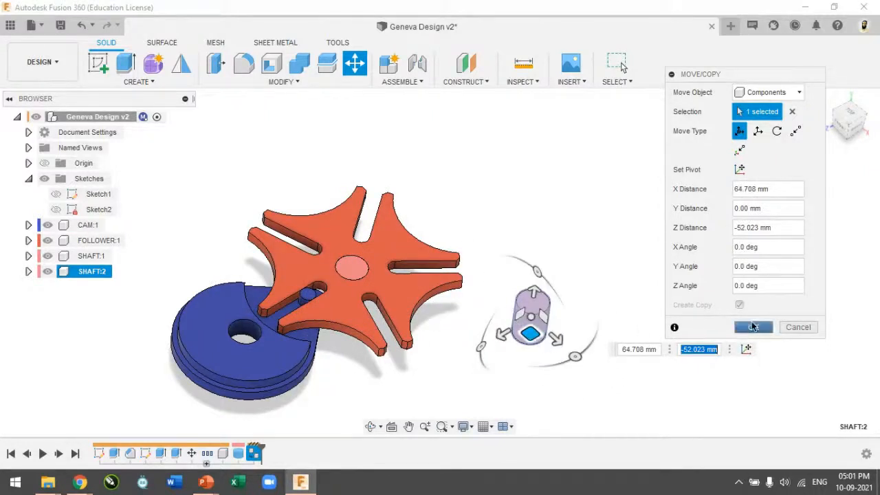
click(753, 327)
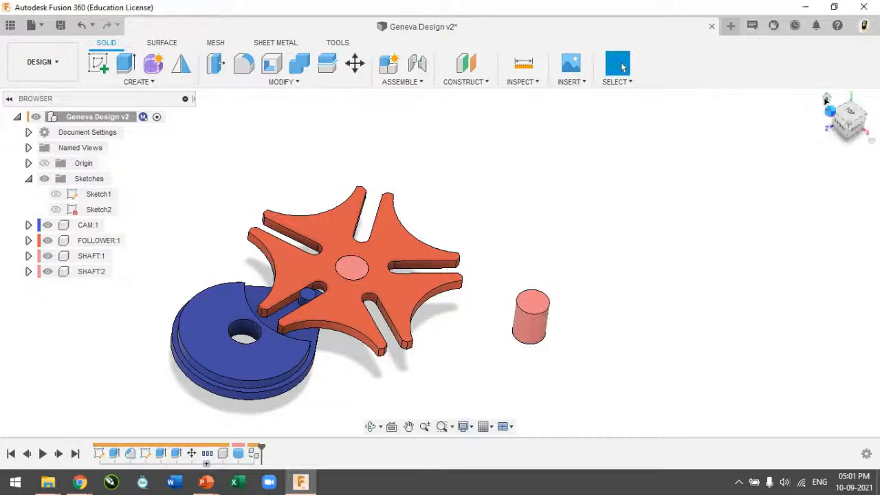
- Try moving the follower and cam freely away from the shaft, and revert the components to their original positions
click(827, 101)
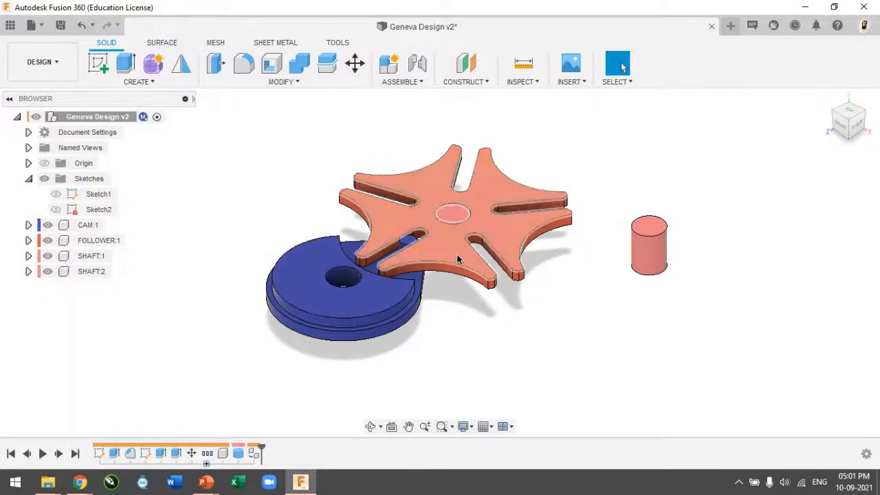
drag(455, 254, 248, 197)
drag(355, 275, 169, 328)
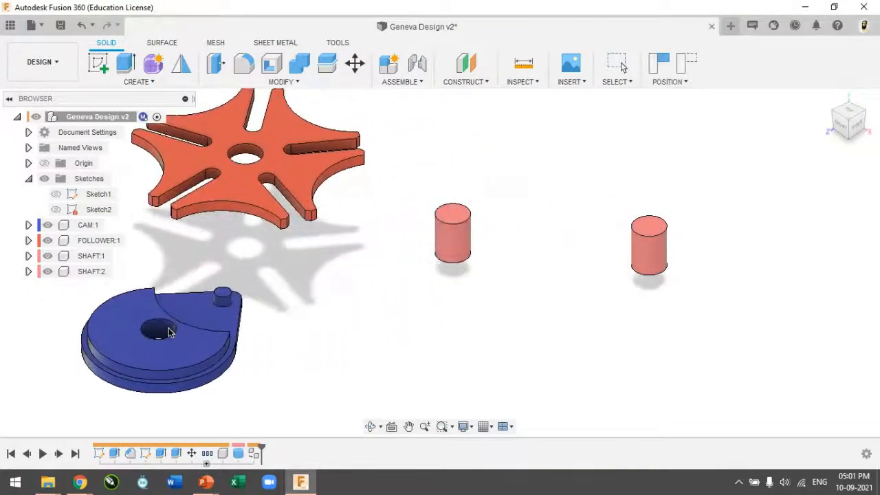
drag(275, 172, 471, 237)
drag(192, 345, 237, 307)
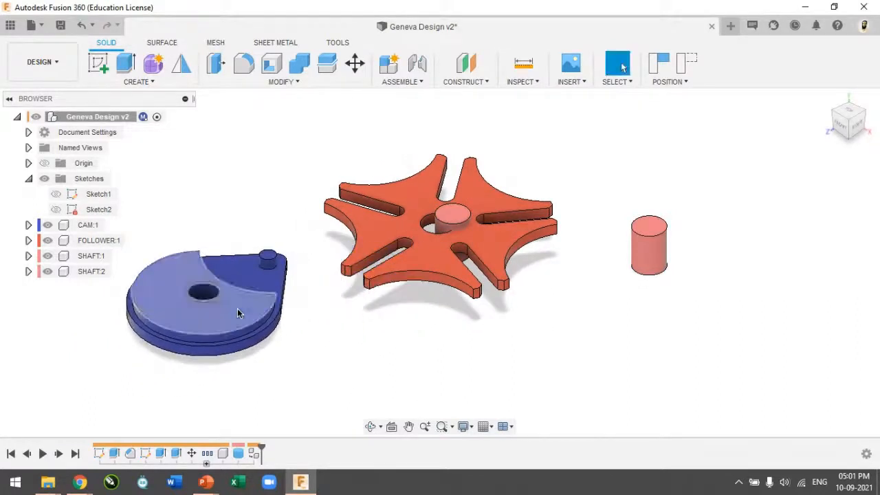
click(688, 63)
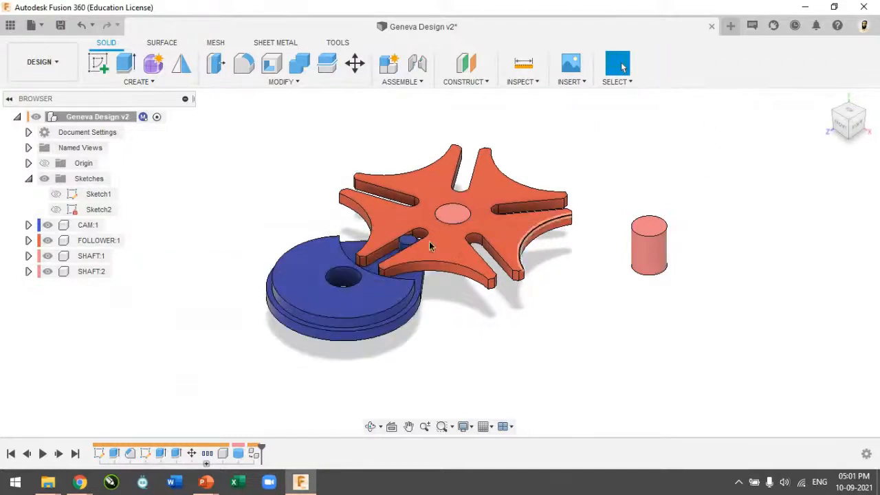
- Ground the shaft in the follower's central hole to fix it in place
shift+middle_drag(462, 217, 554, 249)
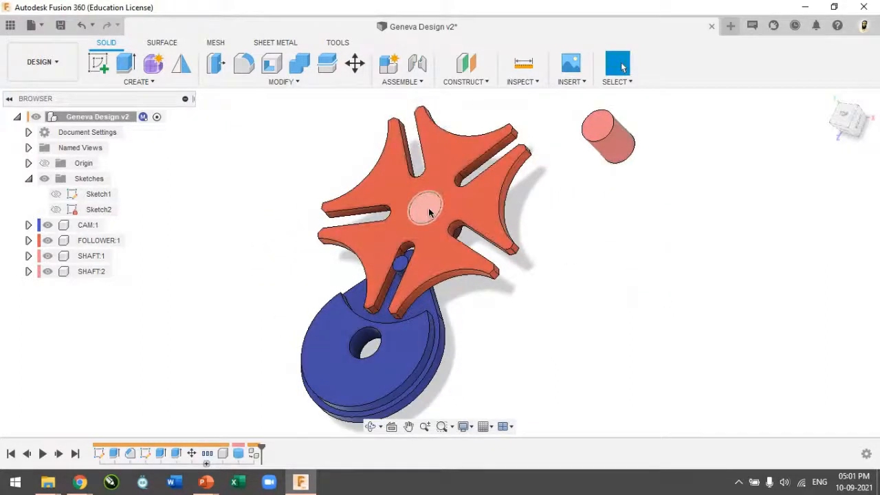
click(90, 256)
right_click(83, 257)
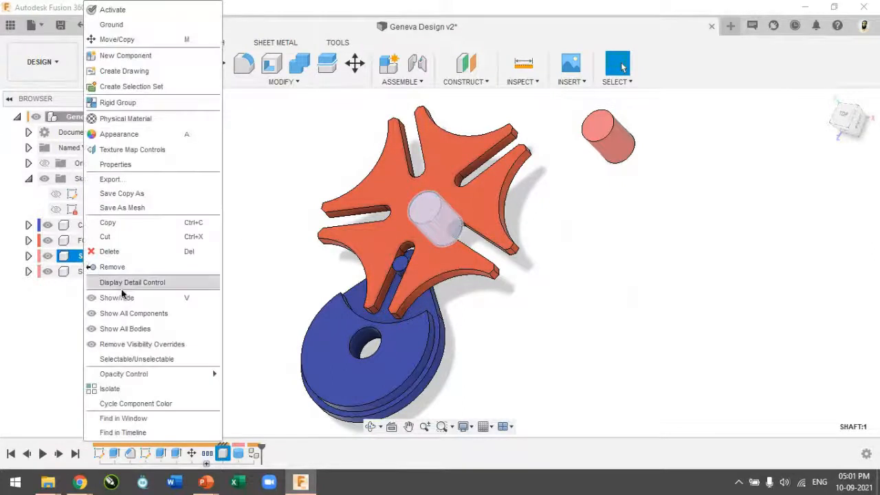
click(177, 29)
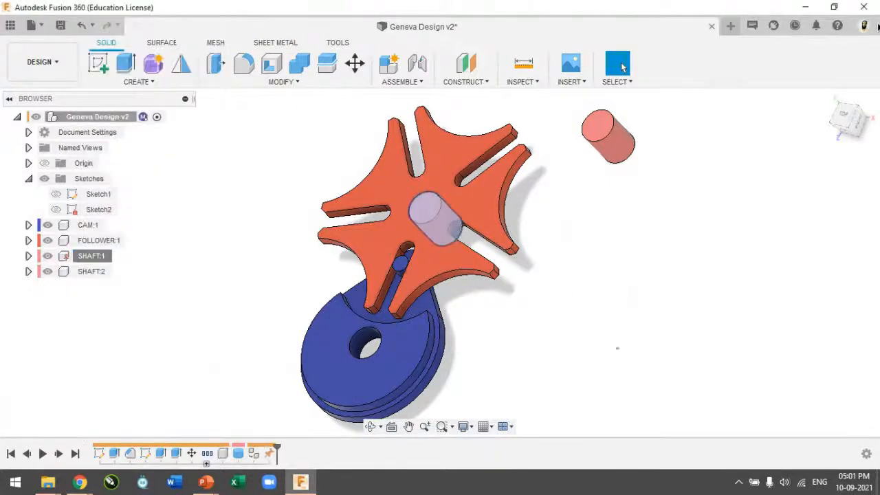
- Test the free movement of the follower off its grounded shaft and revert the components to their original positions
click(833, 105)
drag(514, 230, 400, 216)
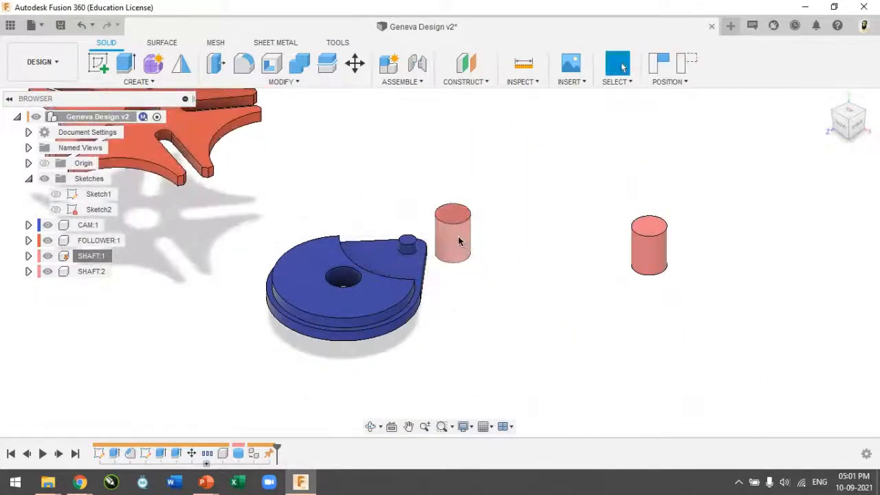
drag(518, 262, 519, 301)
click(687, 65)
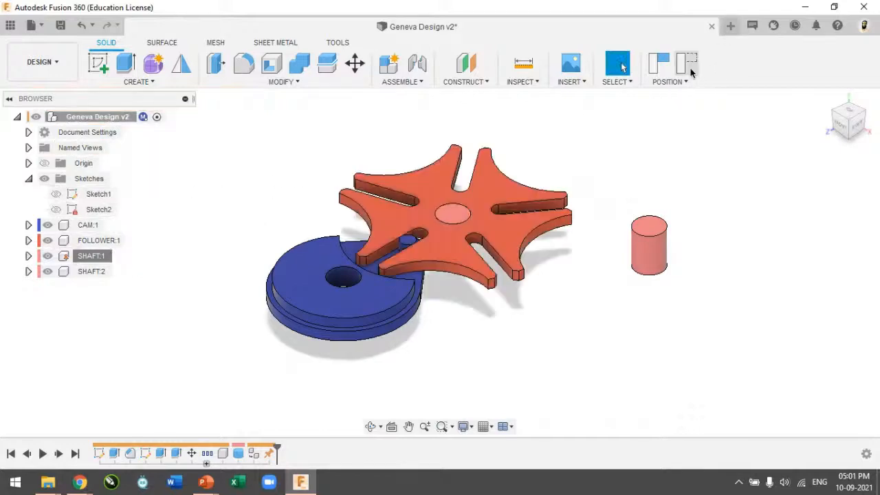
scroll(459, 222, up, 5)
scroll(459, 221, down, 5)
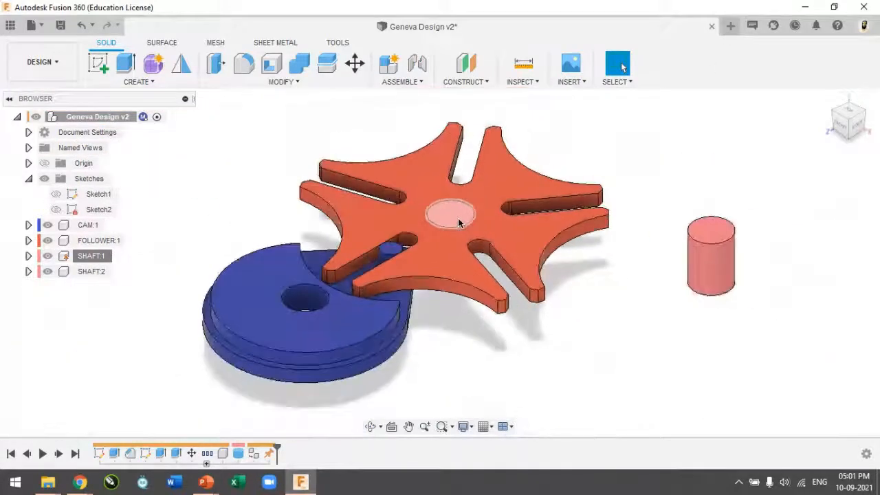
drag(532, 266, 578, 227)
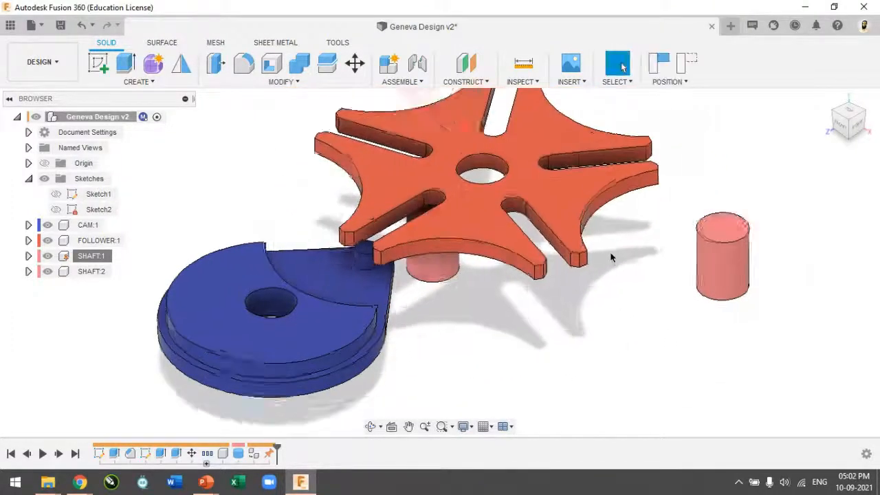
click(685, 64)
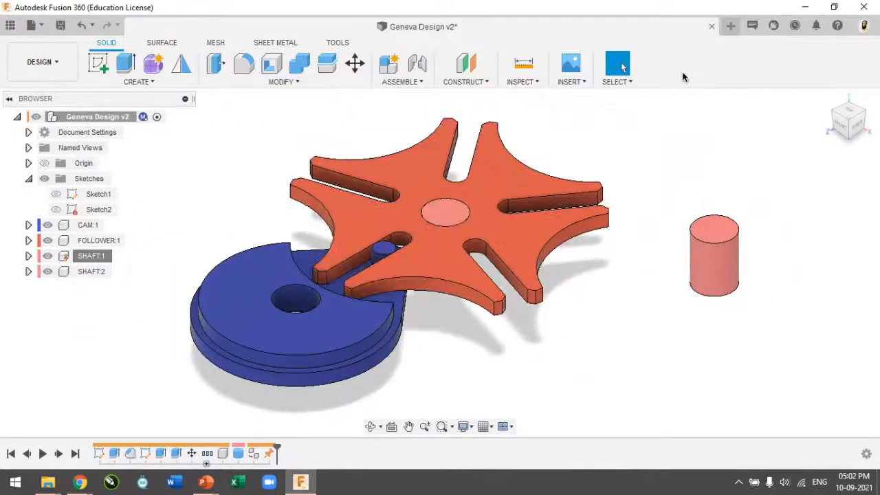
drag(464, 177, 337, 158)
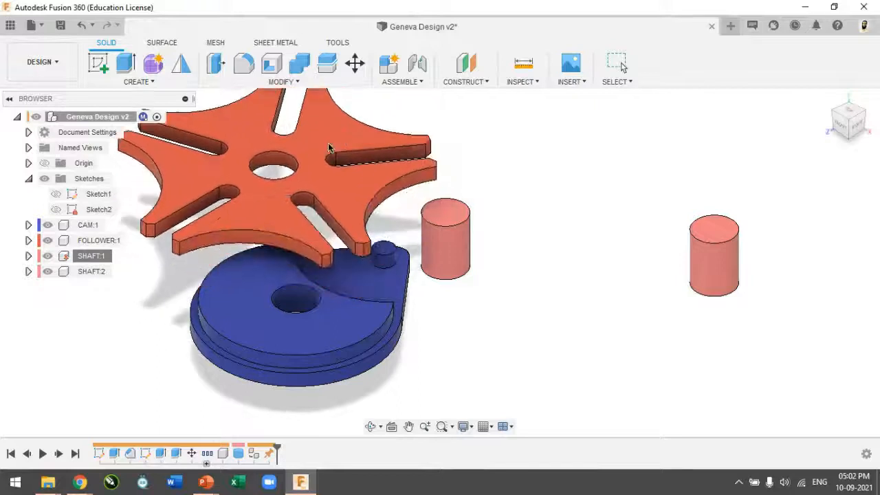
click(425, 82)
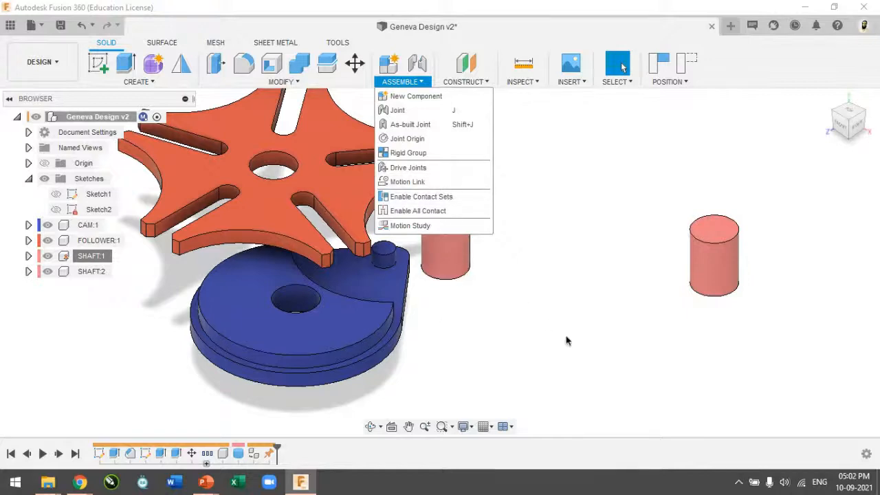
click(647, 177)
click(691, 66)
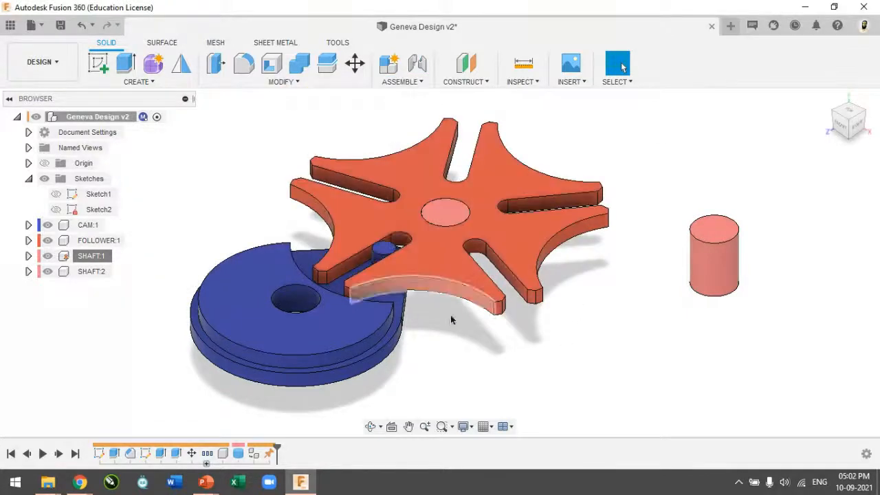
- Set up a Revolute as-built joint between the follower and its grounded shaft, snapped to the centre of the shaft's top face
click(402, 81)
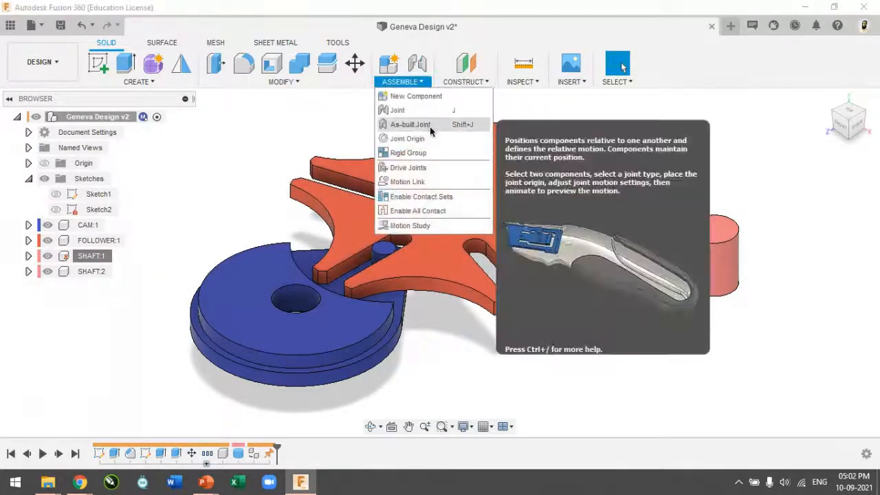
click(430, 127)
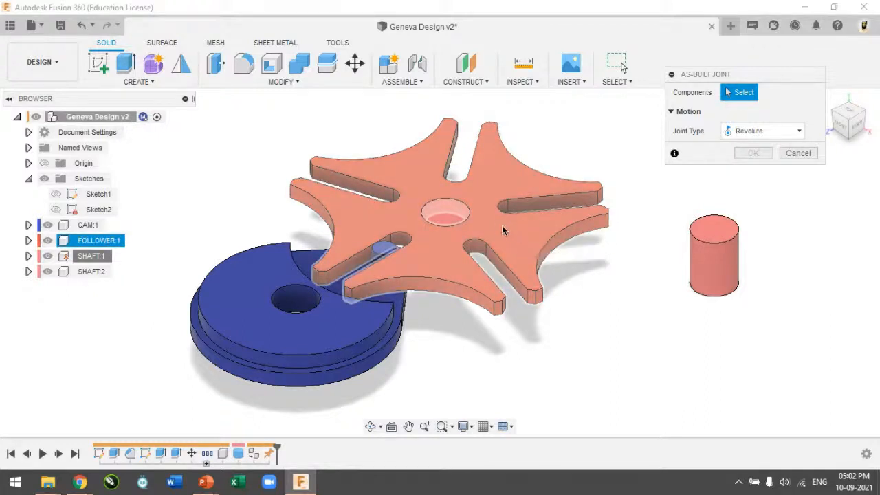
scroll(479, 222, up, 4)
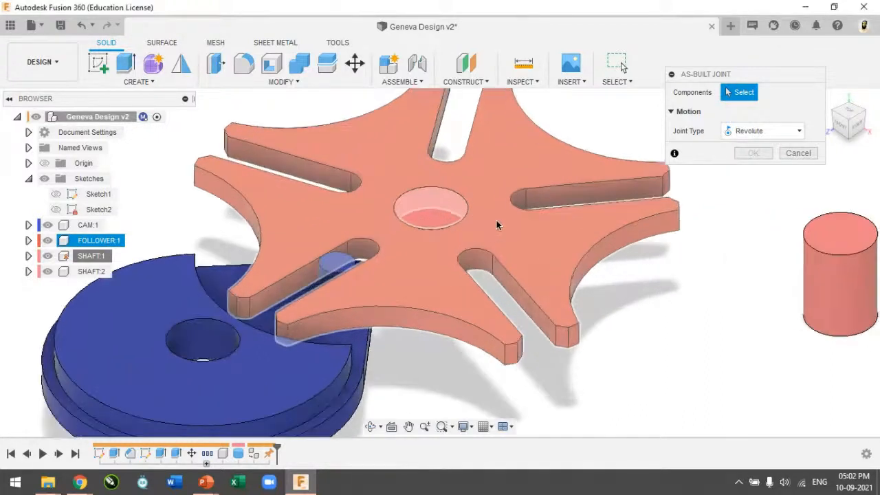
click(496, 223)
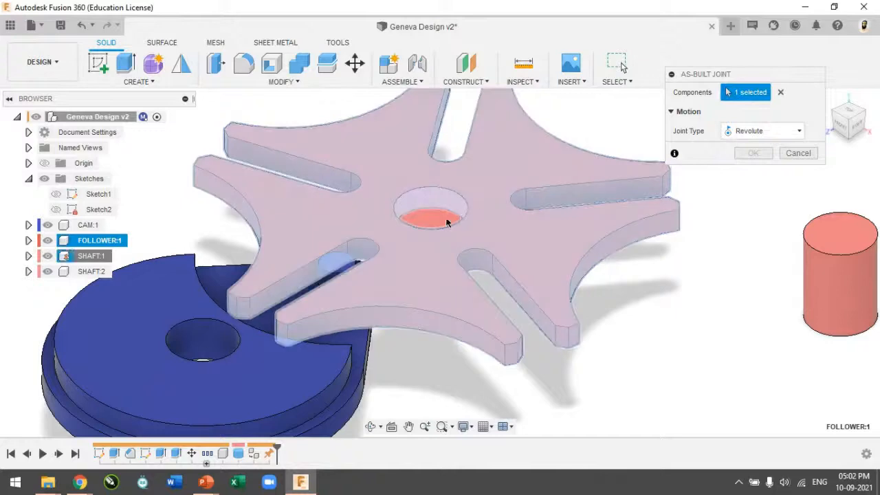
click(429, 211)
scroll(429, 211, down, 3)
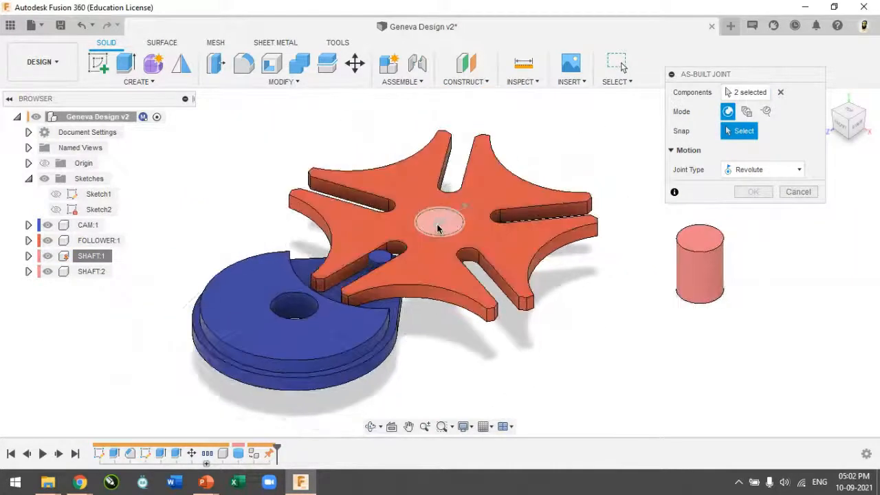
click(438, 220)
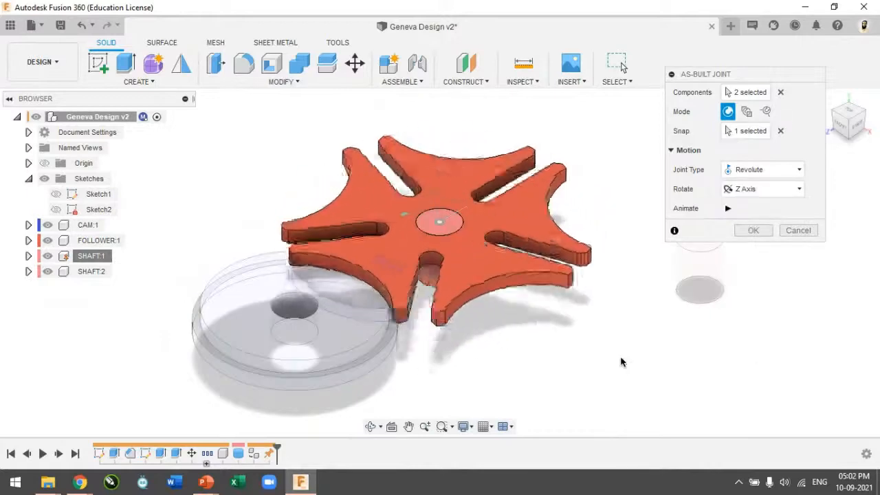
- Try the Rigid, Slider and Cylindrical joint types for the as-built joint between the follower and its shaft
click(754, 172)
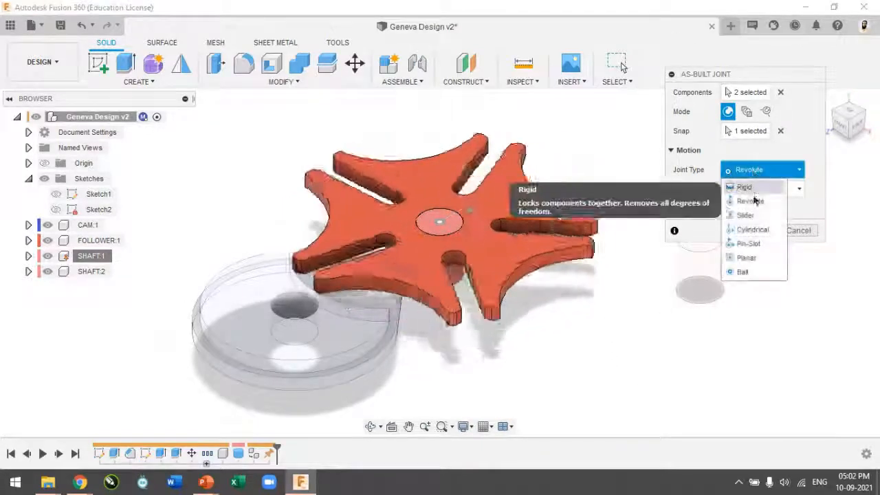
click(749, 183)
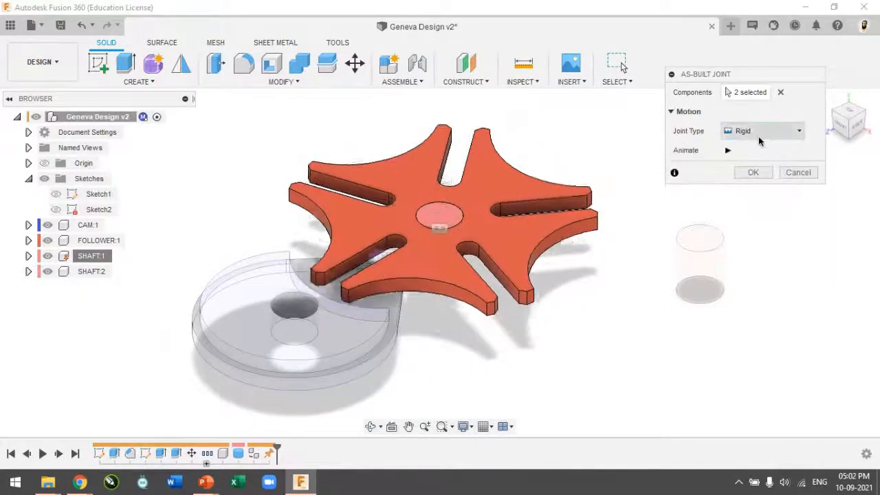
click(759, 132)
click(753, 175)
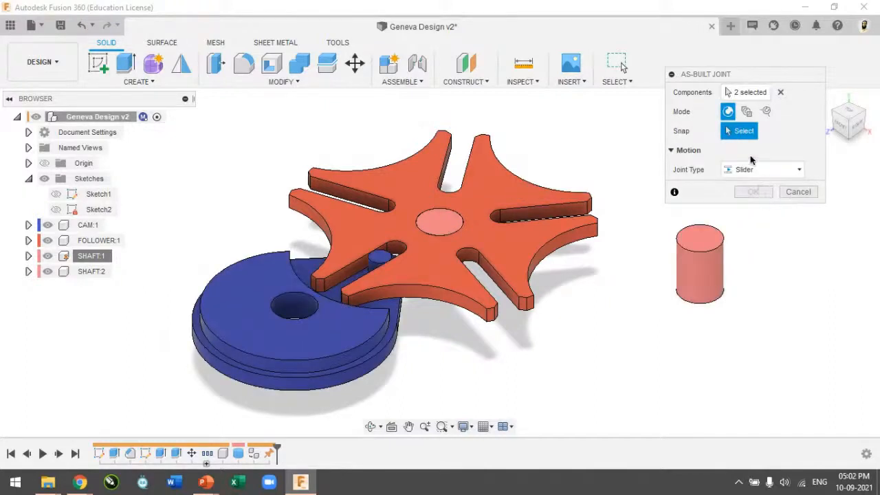
click(750, 169)
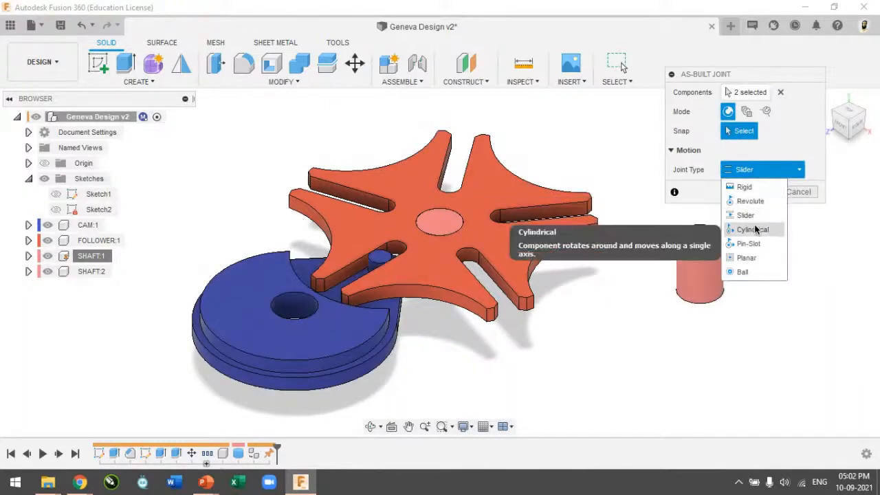
click(751, 226)
- Create the follower's as-built joint as Revolute about the Z axis, snapped to the centre of the shaft's top face
click(749, 168)
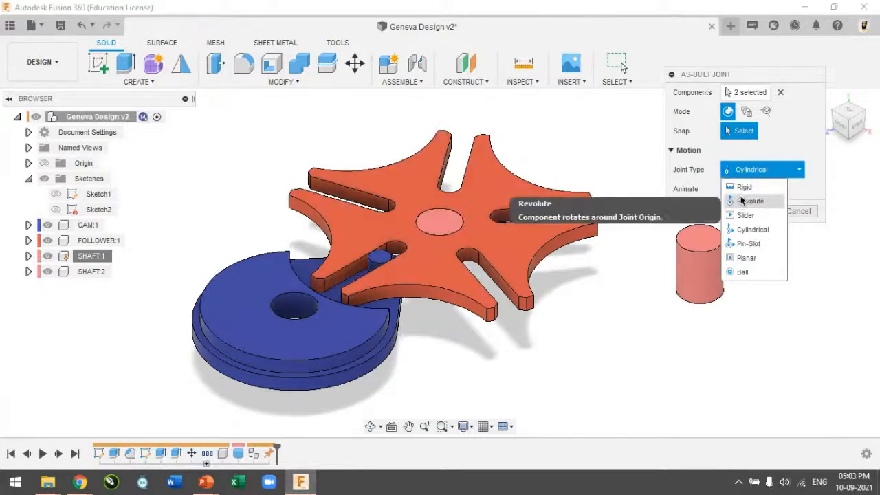
click(744, 203)
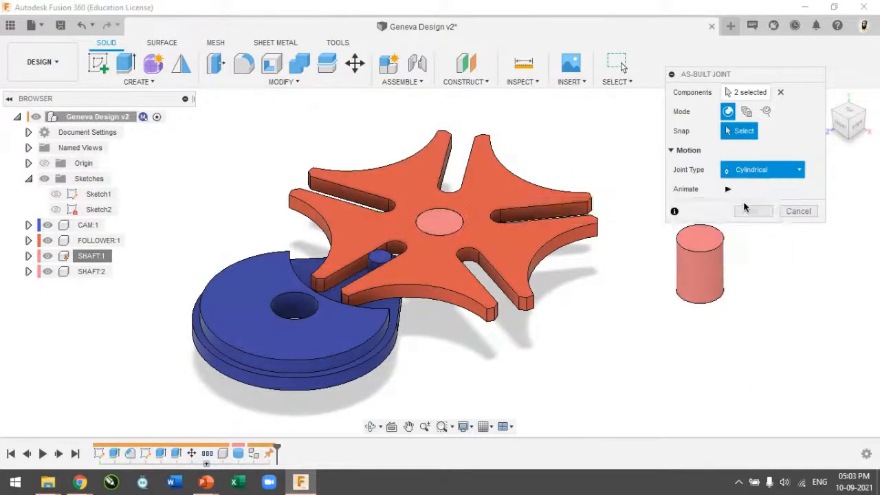
click(440, 226)
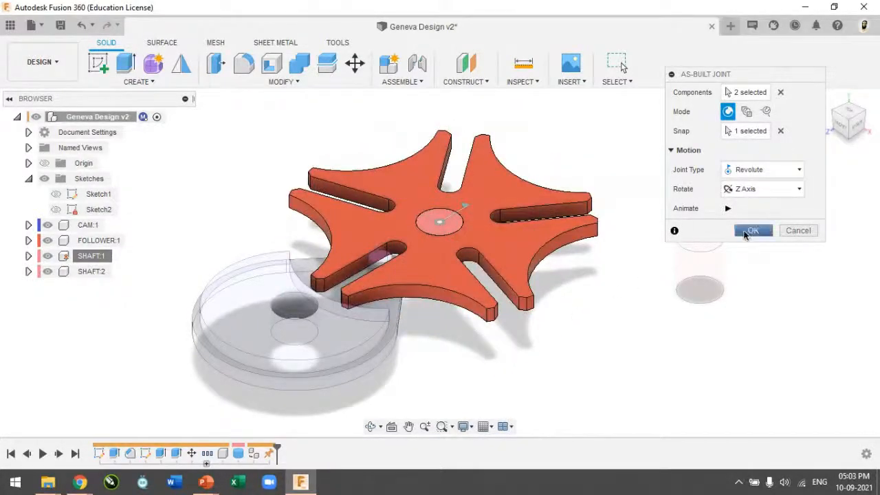
click(752, 231)
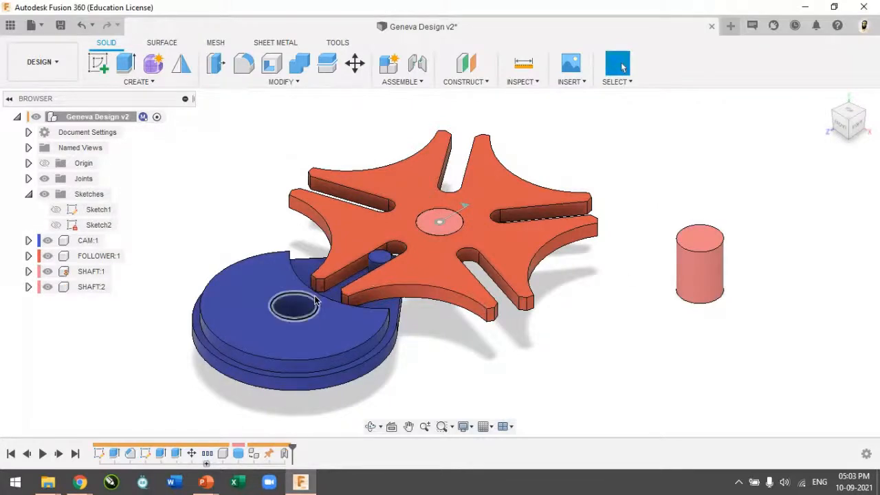
- Rotate the follower about its grounded shaft to test the revolute joint, and revert it to its original position
drag(448, 294, 636, 140)
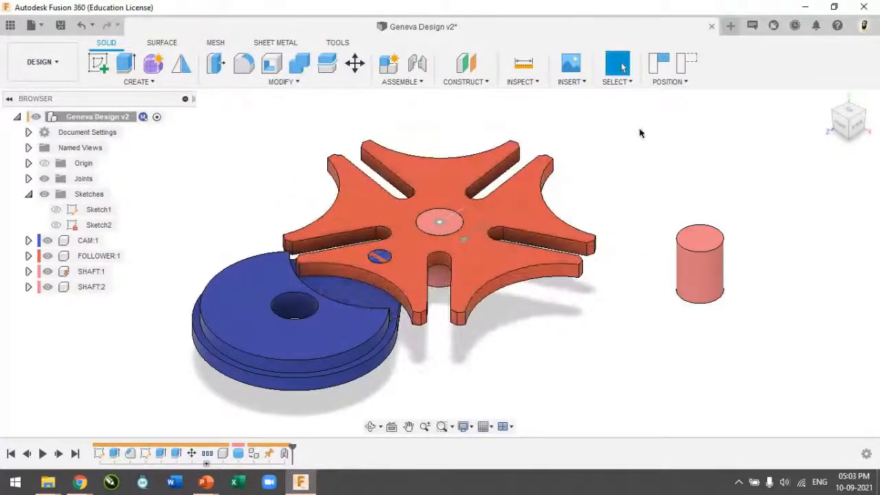
click(691, 65)
scroll(342, 348, up, 3)
scroll(342, 347, up, 2)
scroll(342, 338, down, 5)
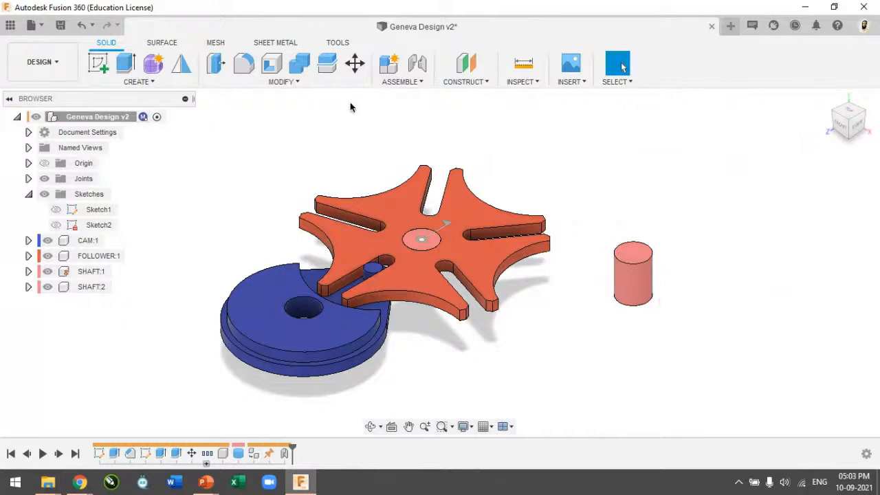
- Join the loose shaft's top-face centre to the upper edge of the cam's central hole with a Revolute joint about the Z axis
click(418, 81)
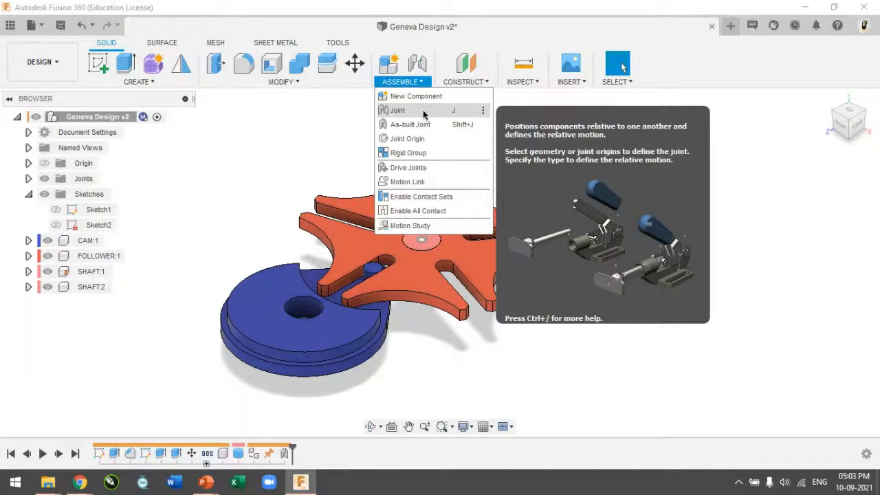
click(423, 112)
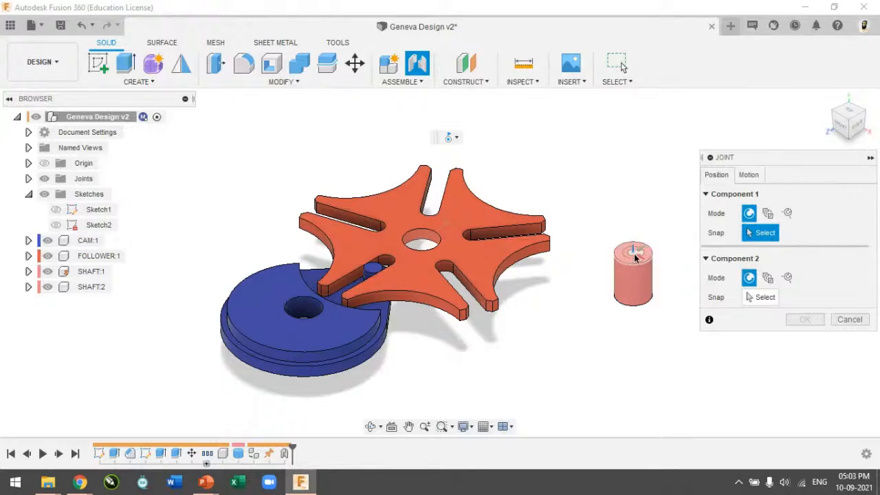
scroll(634, 256, up, 4)
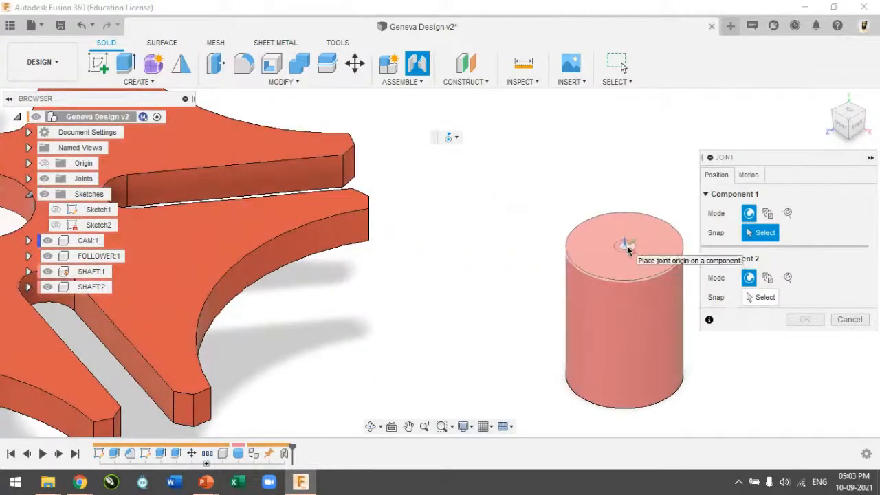
click(626, 246)
scroll(602, 323, down, 5)
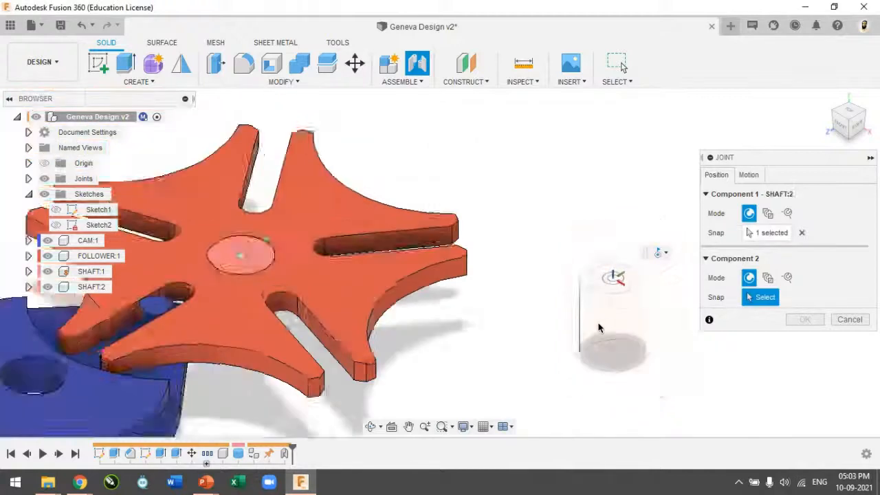
scroll(411, 368, up, 5)
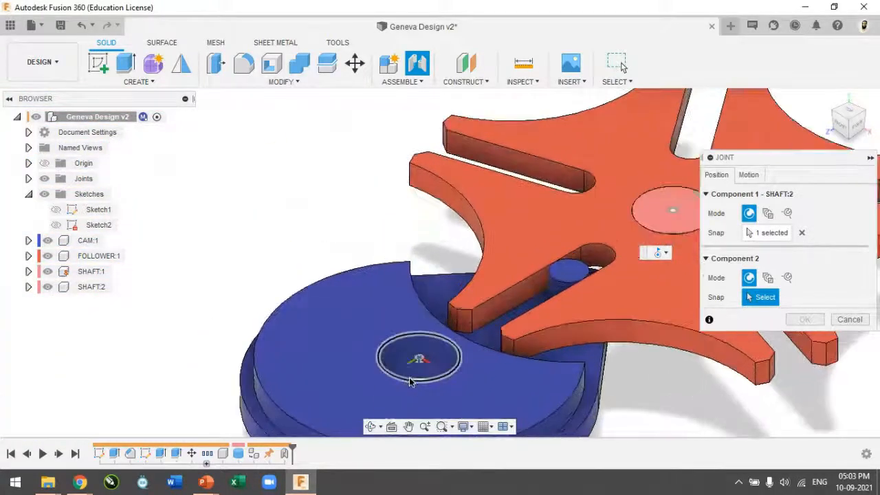
click(404, 384)
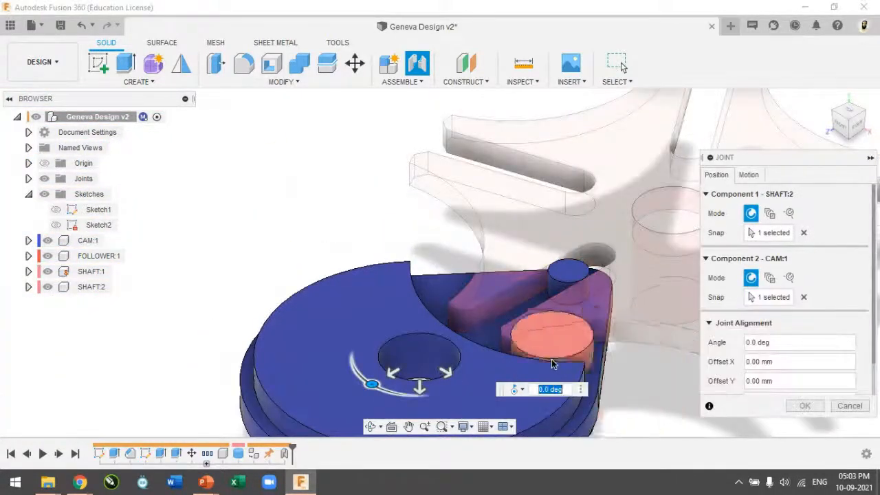
scroll(553, 365, down, 5)
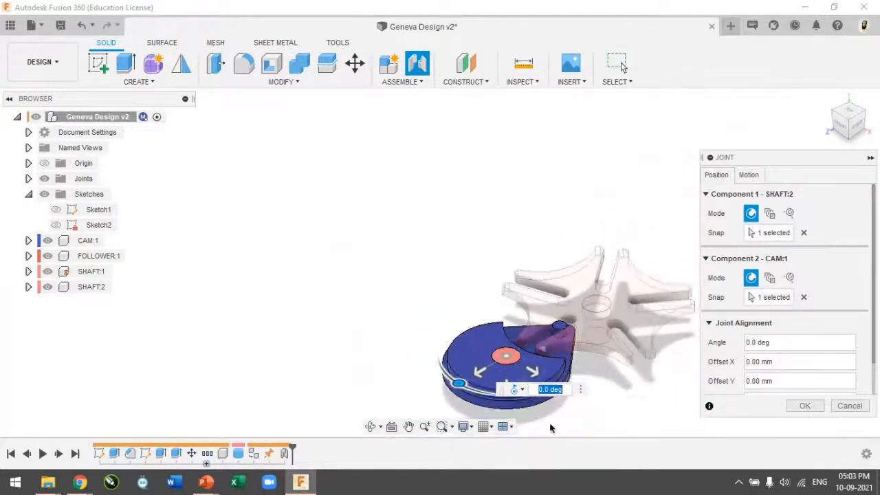
scroll(560, 401, up, 5)
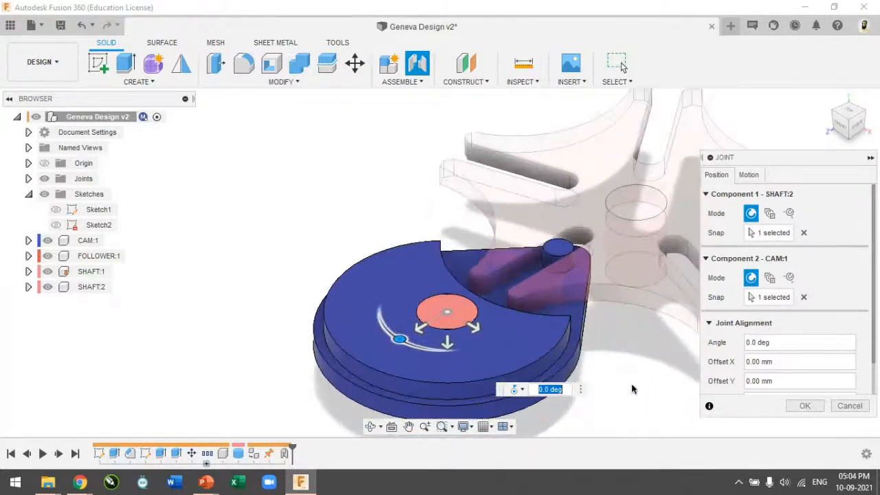
click(749, 175)
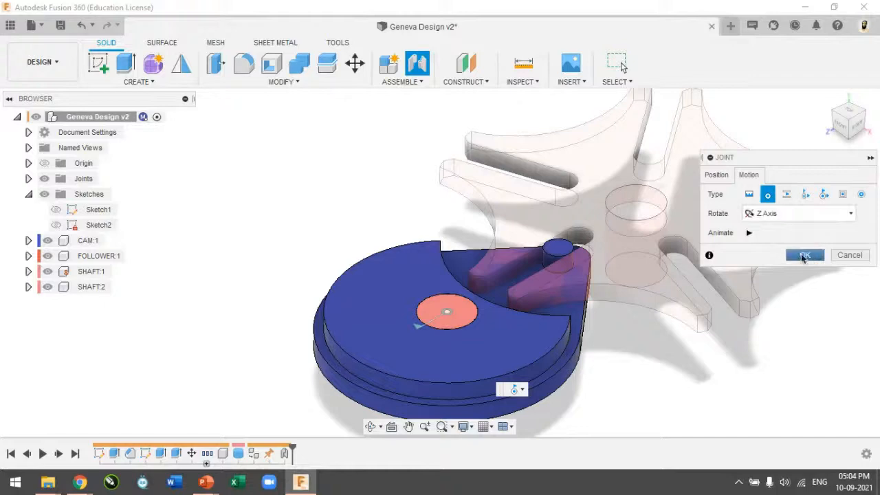
click(804, 255)
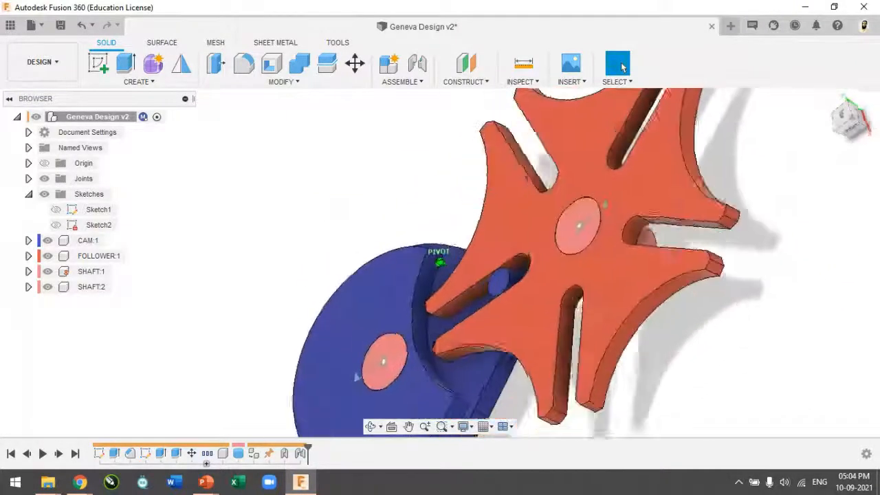
- Test the movement of the follower and of the cam with its ungrounded shaft, and revert the components to their original positions
click(827, 107)
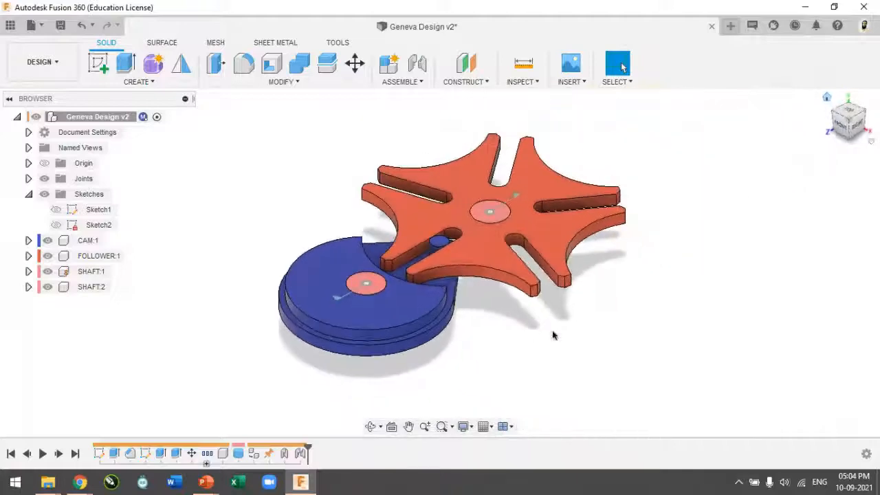
drag(506, 262, 311, 315)
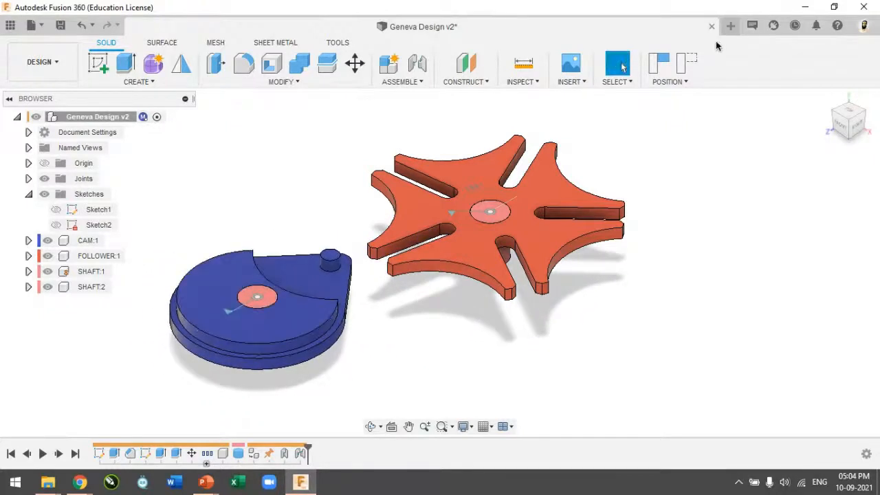
click(685, 64)
- Ground the shaft in the cam's central hole to fix it in place
click(90, 287)
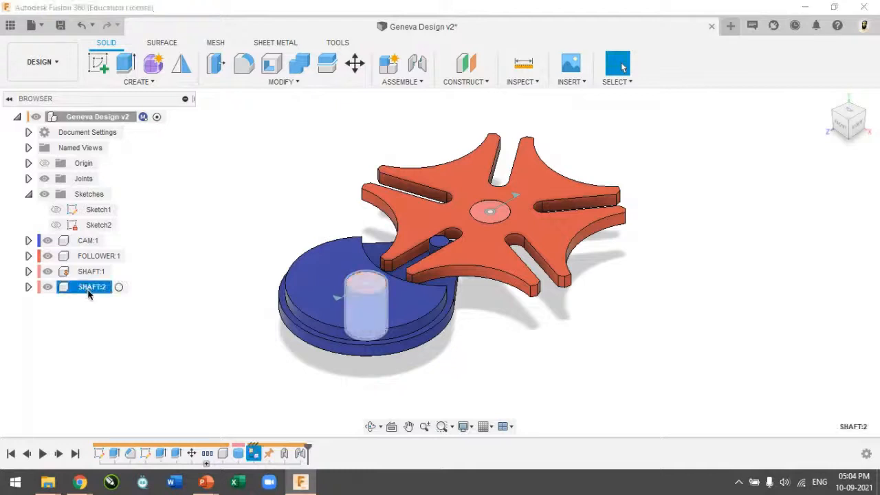
right_click(90, 286)
click(136, 27)
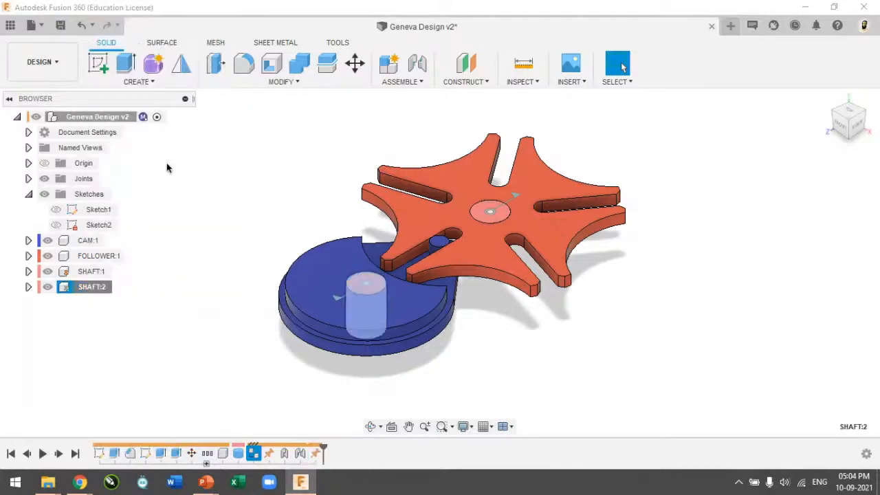
- Rotate the cam and the follower separately about their grounded shafts, and revert both to their original positions
drag(422, 291, 403, 281)
drag(426, 197, 509, 300)
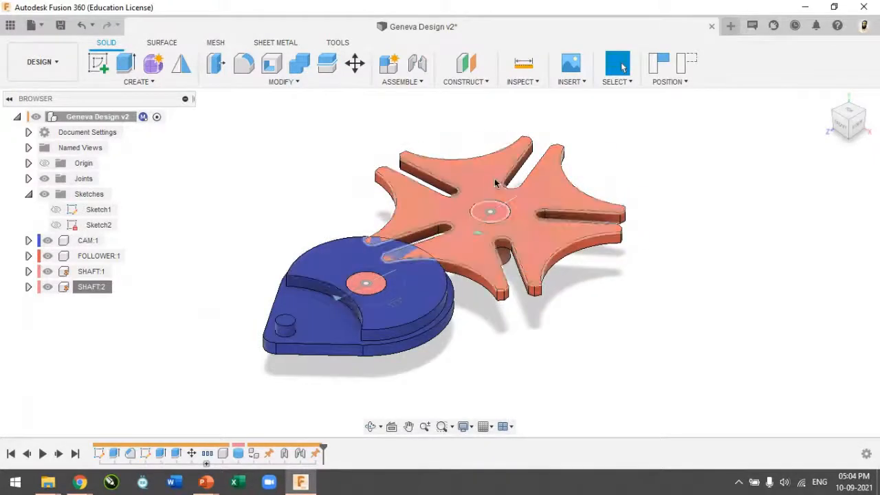
click(689, 69)
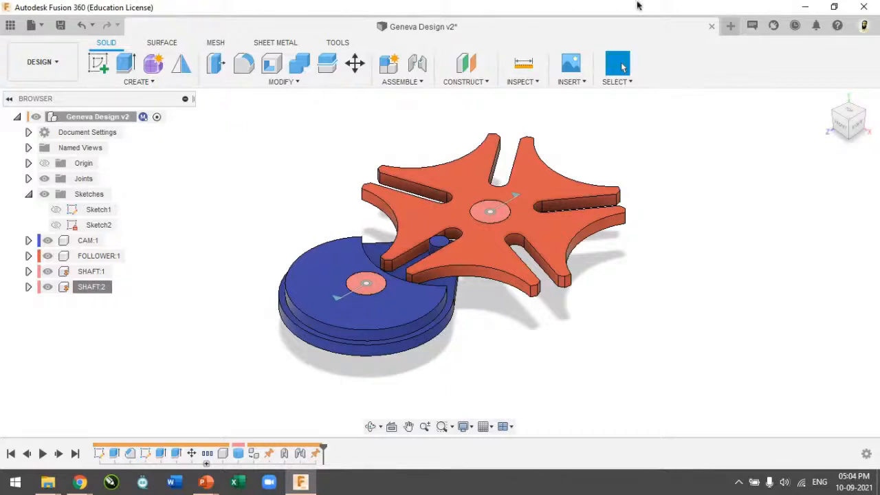
- Enable contact between all components of the assembly
click(401, 83)
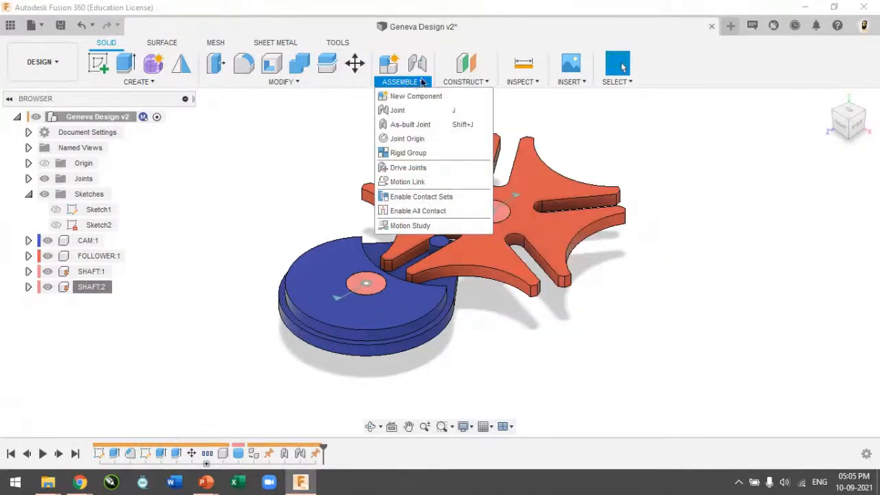
click(437, 211)
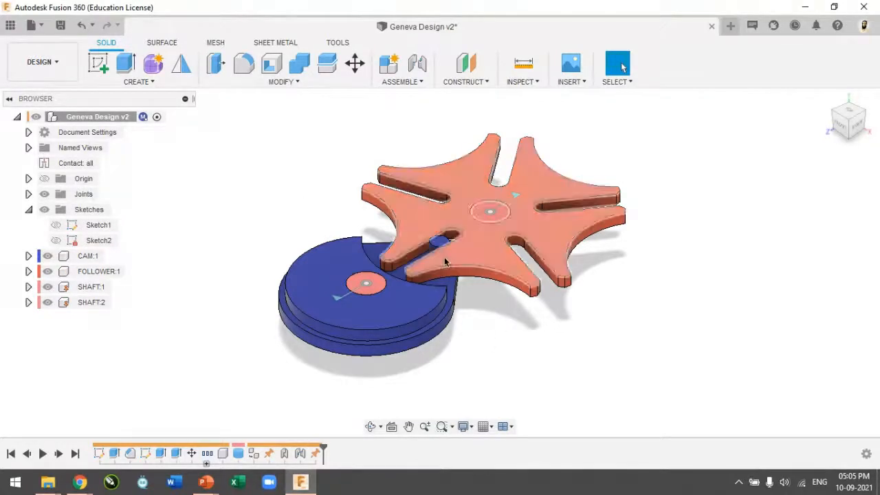
- Turn the cam by its pin to drive the follower through contact, and revert the components to their original positions
drag(442, 246, 434, 275)
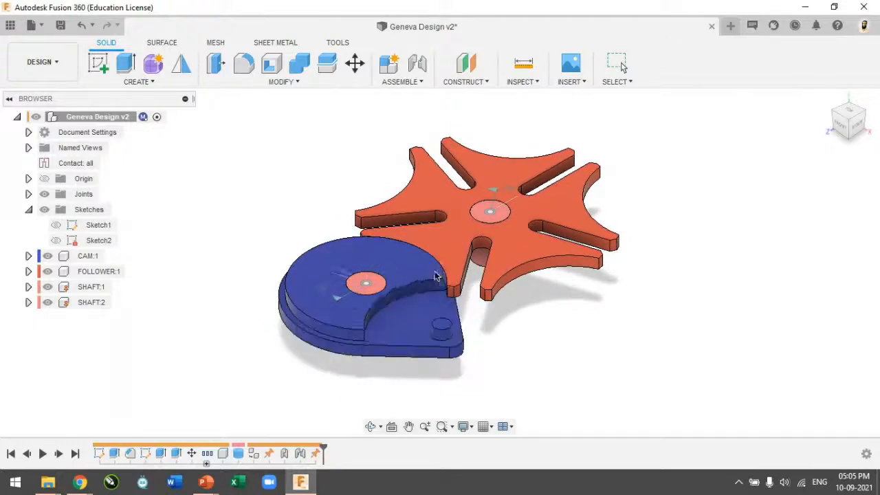
drag(437, 335, 279, 256)
click(687, 62)
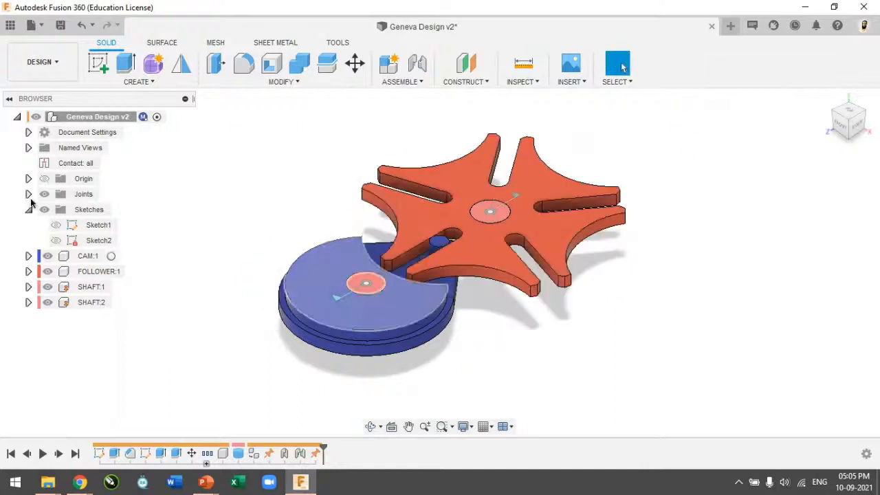
- Animate the model from the cam's revolute joint, end the animation, and view the mechanism from underneath
click(29, 195)
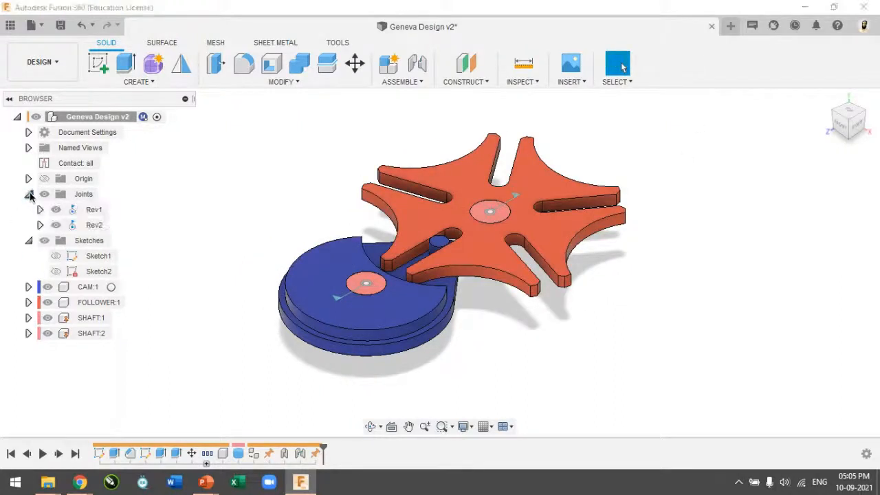
right_click(94, 226)
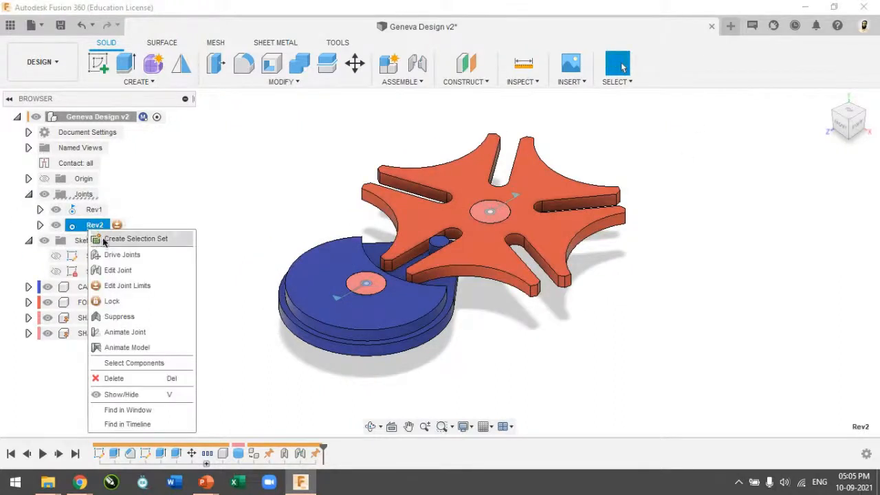
click(152, 347)
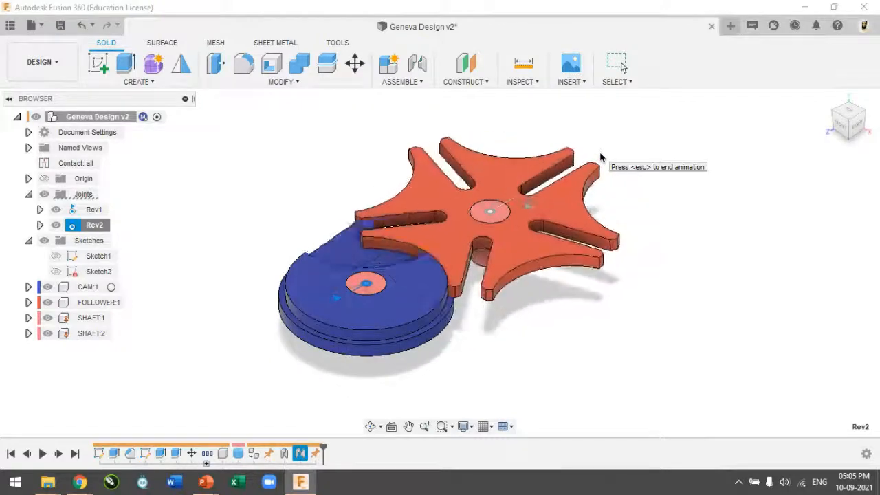
key(Escape)
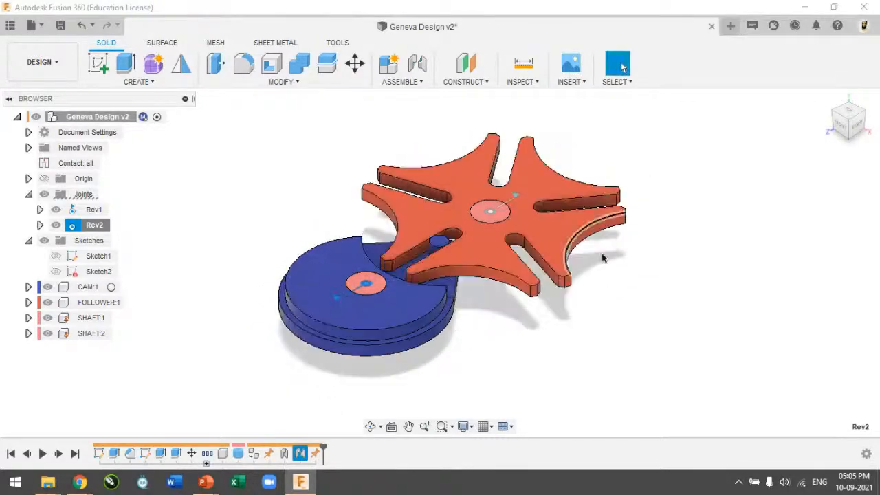
shift+middle_drag(607, 280, 580, 196)
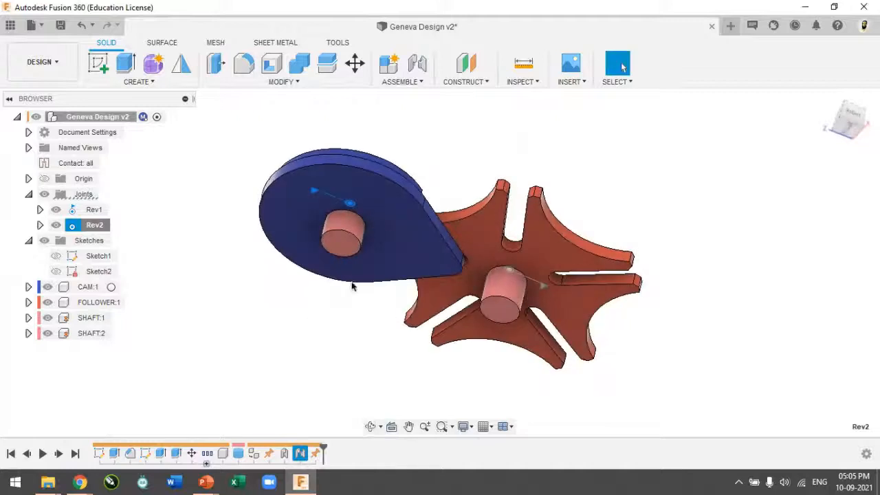
- Start a sketch on the underside end face of the cam's shaft and draw a rectangle enclosing the cam and follower
click(100, 63)
click(342, 249)
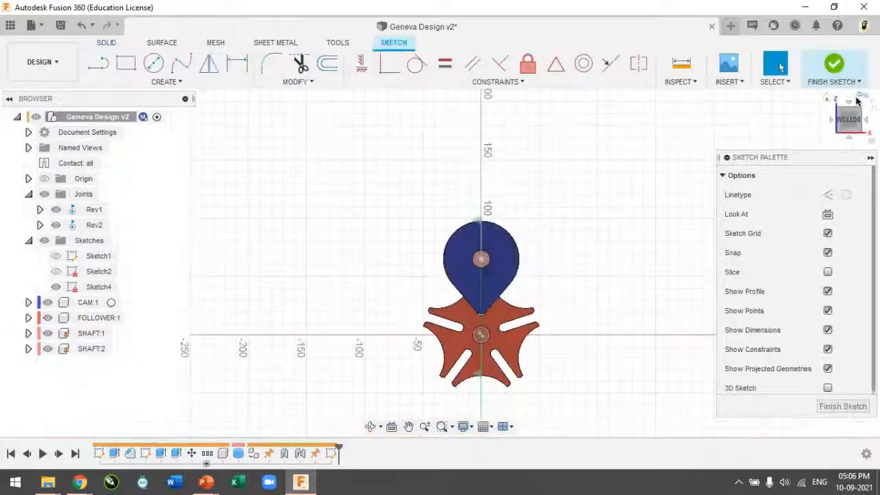
click(126, 72)
click(367, 143)
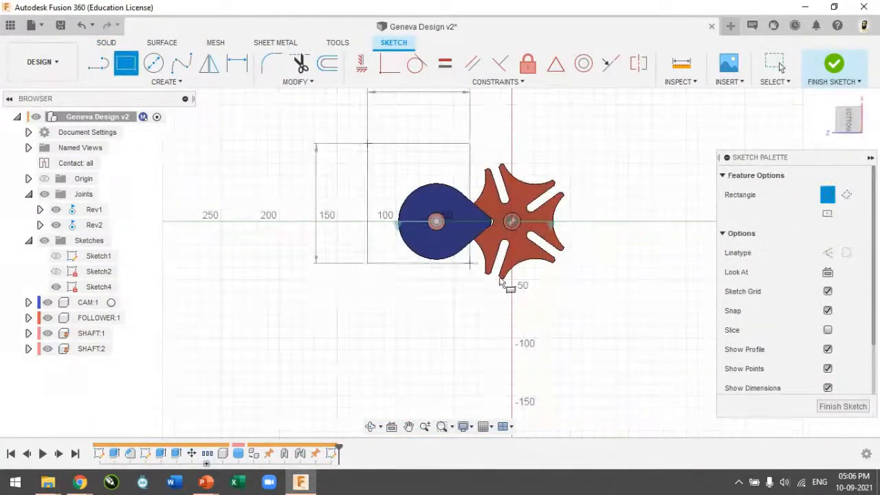
click(595, 304)
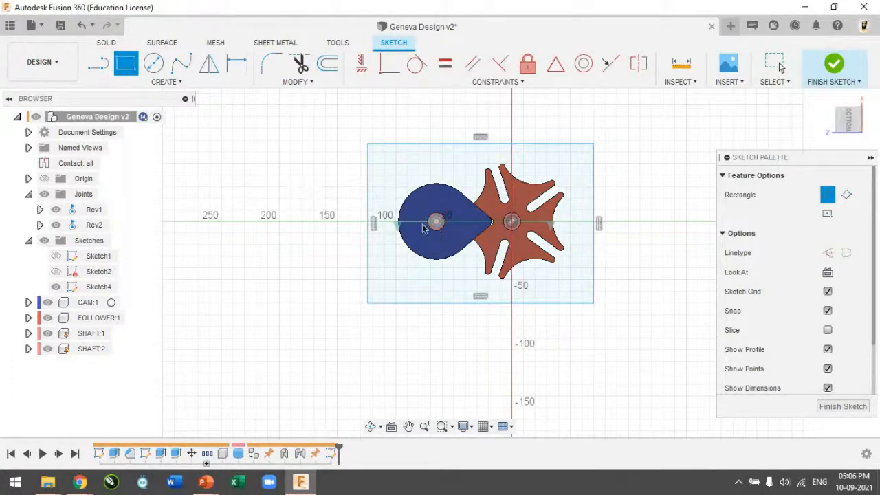
- Dimension the rectangle's upper long edge 60 mm from the centre of the cam's shaft
key(d)
click(408, 145)
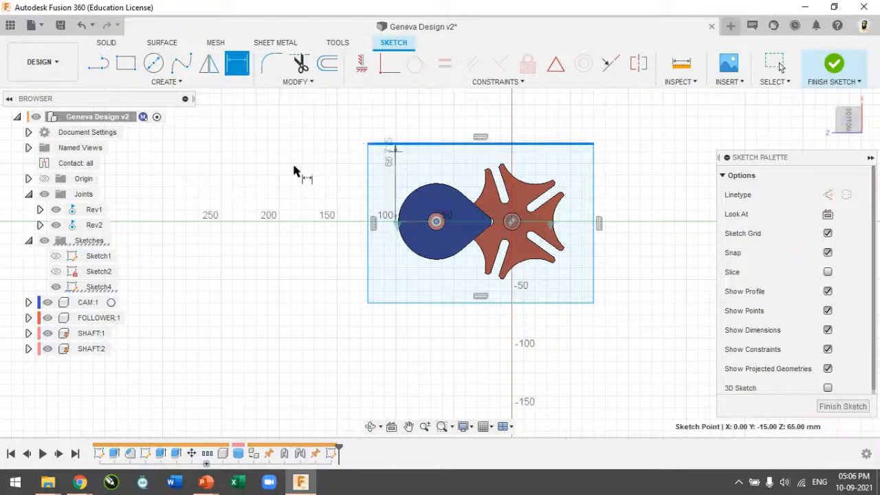
click(299, 161)
key(Return)
double_click(300, 197)
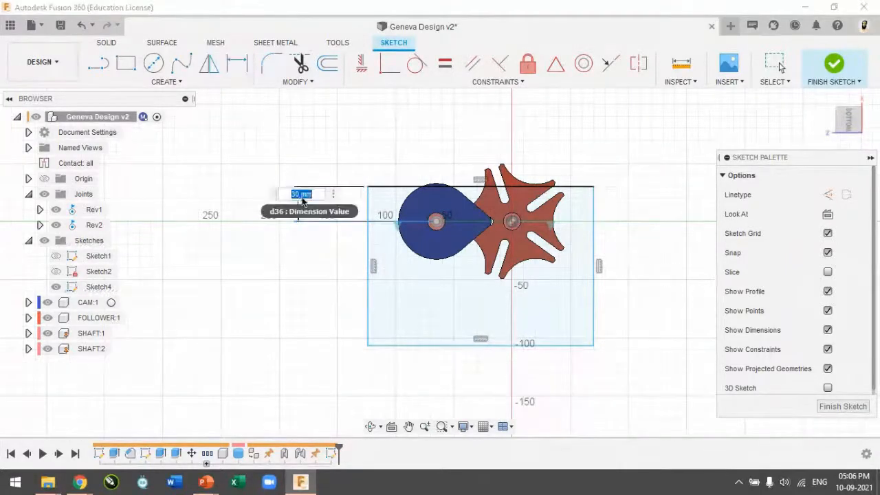
text(60)
key(Return)
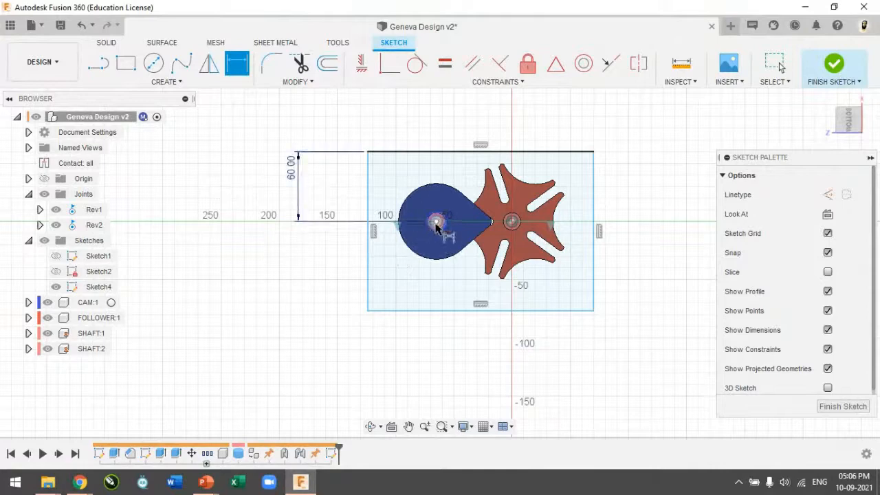
- Dimension the rectangle's lower long edge 60 mm from the centre of the cam's shaft
click(436, 222)
click(434, 311)
click(334, 291)
text(60)
key(Return)
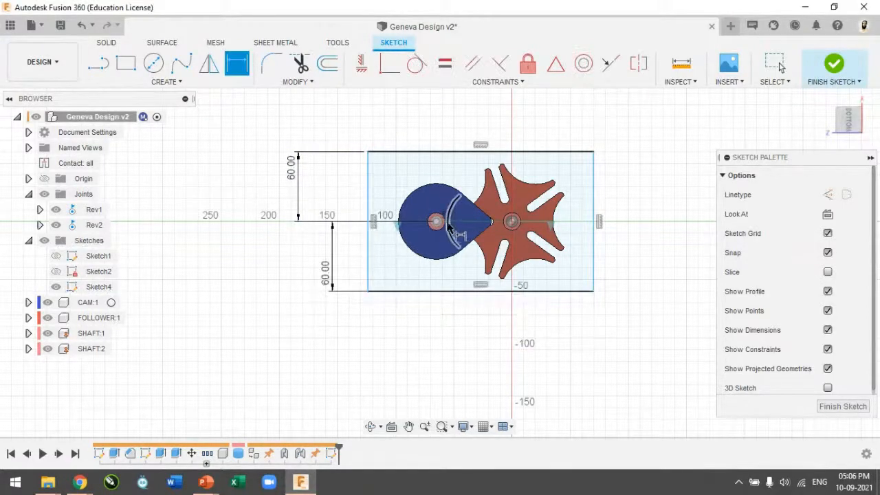
- Dimension the rectangle's short edge on the cam side 50 mm from the centre of the cam's shaft
click(437, 222)
click(368, 275)
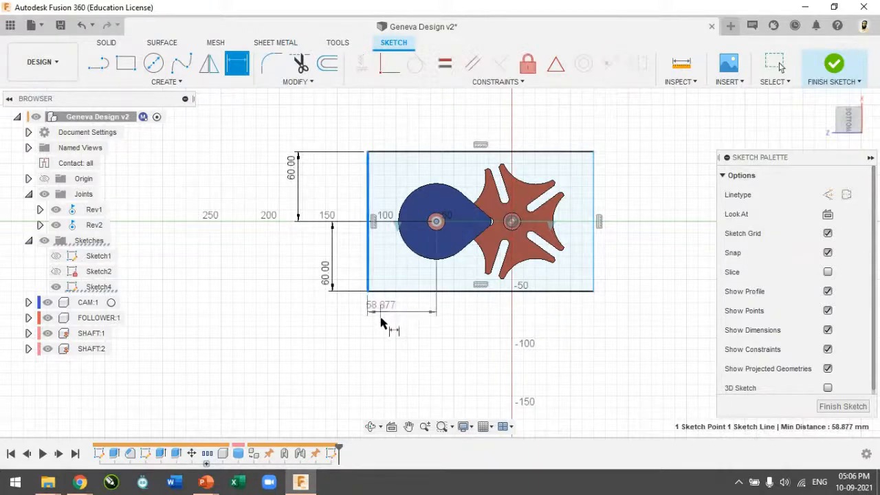
click(385, 333)
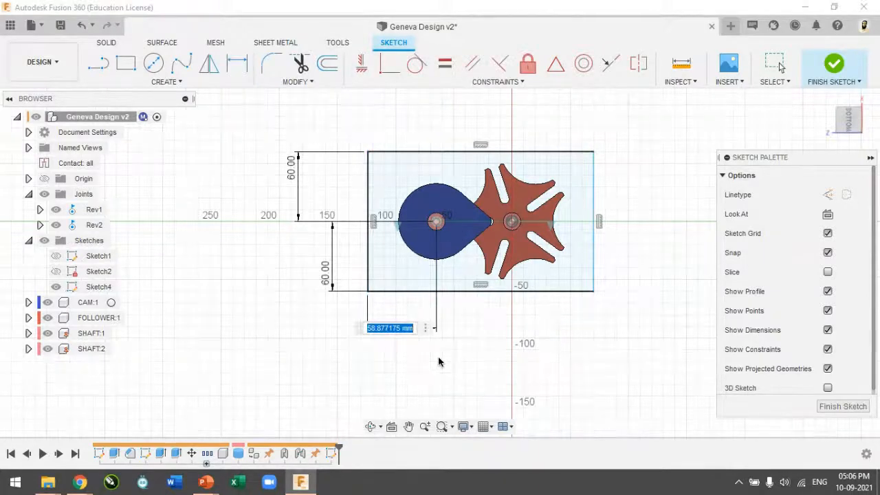
text(50)
key(Return)
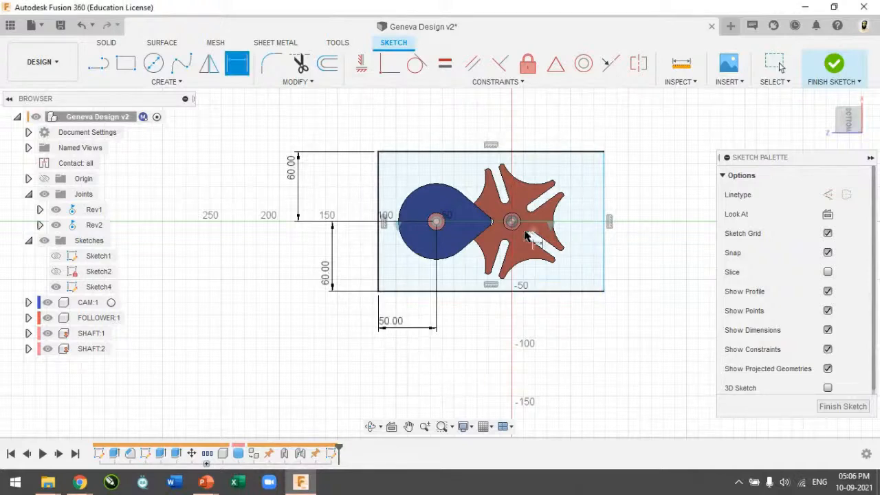
- Dimension the short edge on the follower side 10 mm from the centre of the follower's nearest concave arc
click(569, 230)
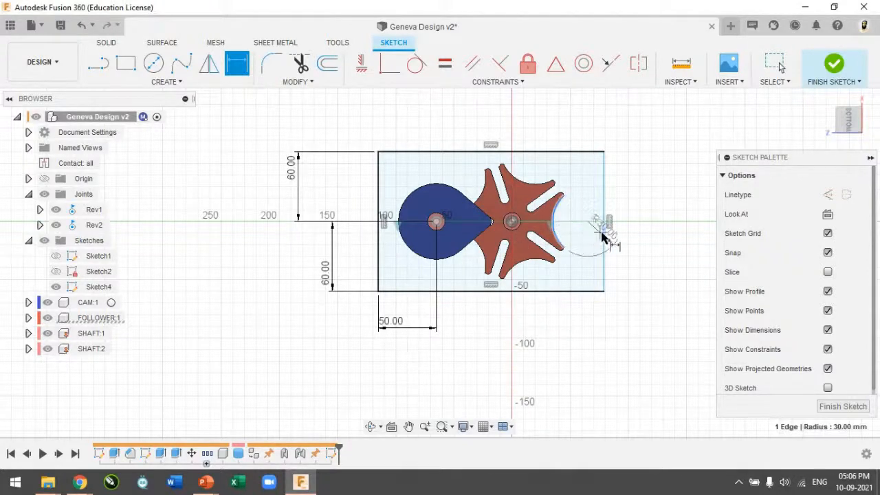
click(604, 237)
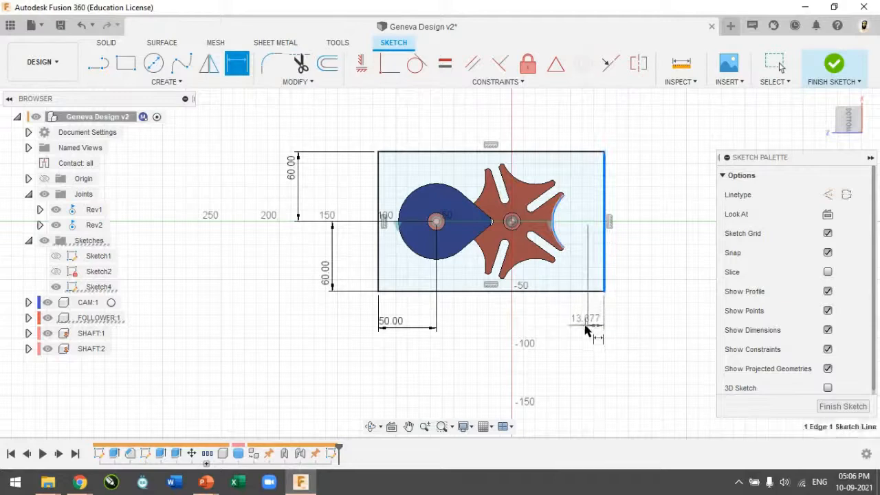
click(586, 324)
text(10)
key(Return)
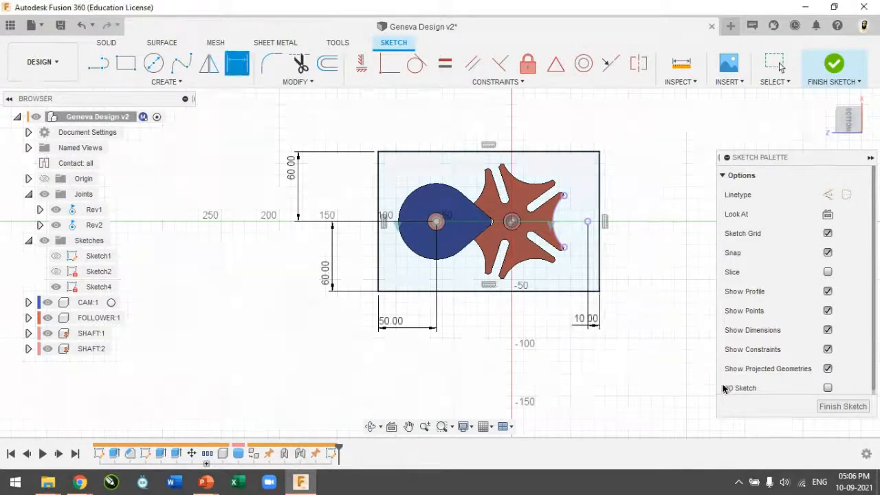
- Fillet all four corners of the rectangle with a 55 mm radius
click(272, 63)
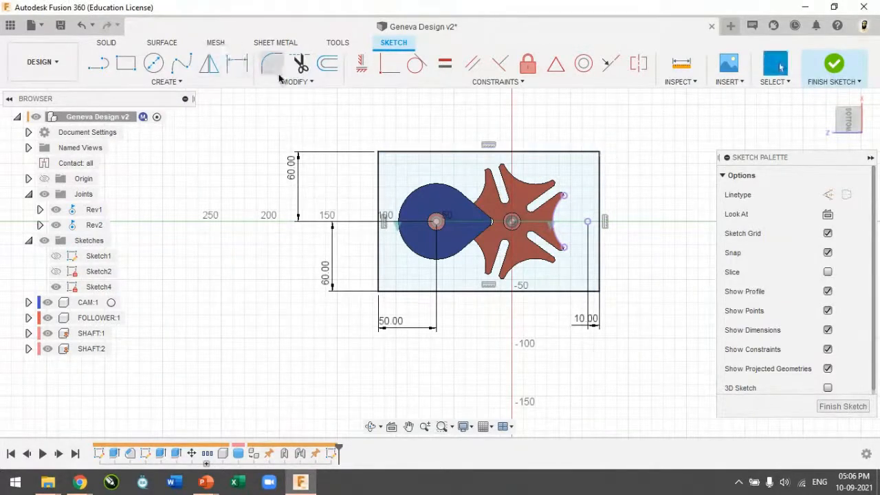
click(379, 153)
click(600, 153)
click(597, 290)
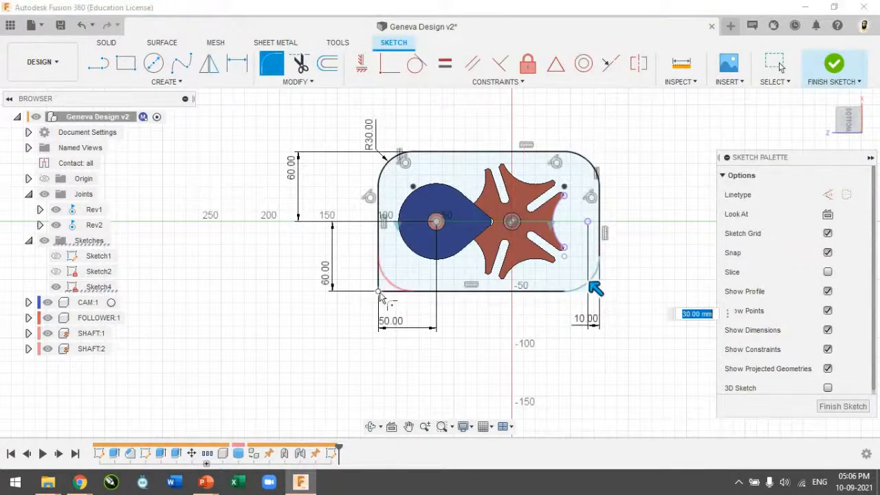
drag(382, 286, 384, 286)
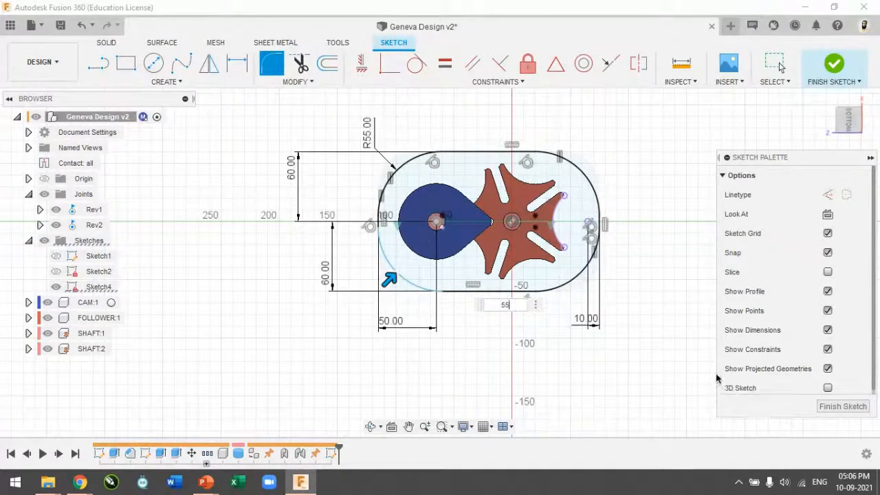
key(Return)
- Offset the rounded outline 3 mm outward and finish the sketch
scroll(555, 197, up, 3)
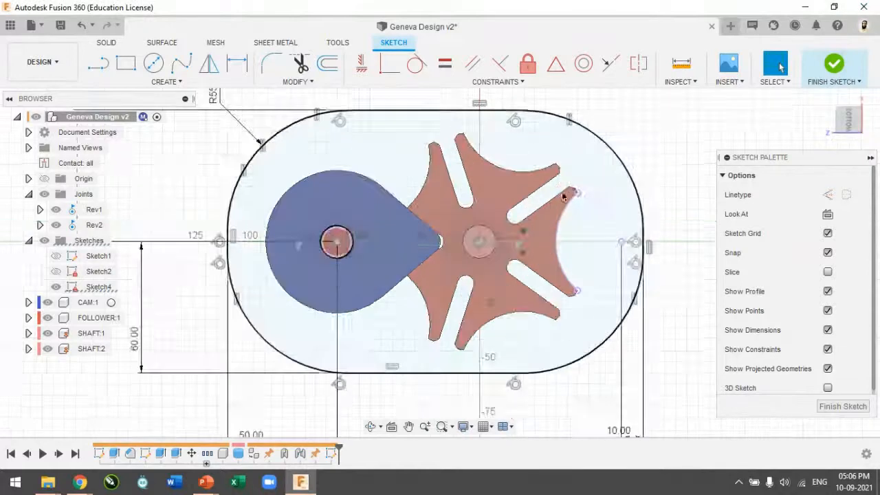
scroll(589, 183, down, 1)
click(327, 63)
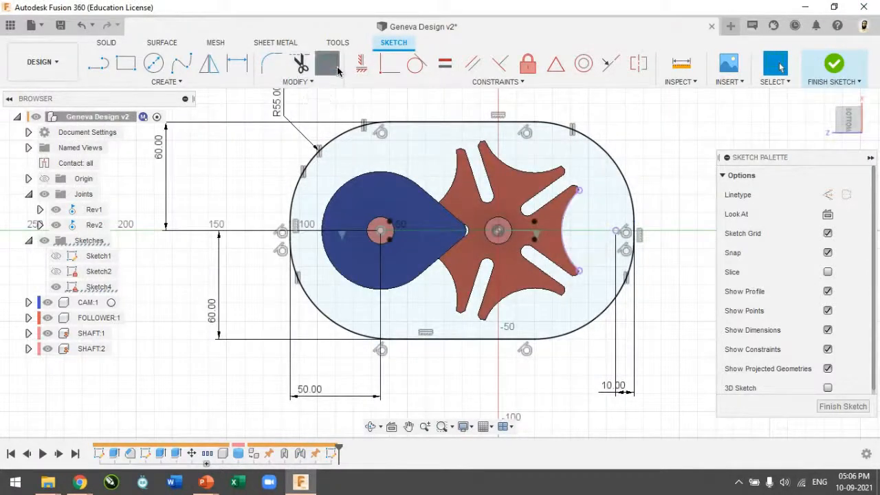
click(431, 124)
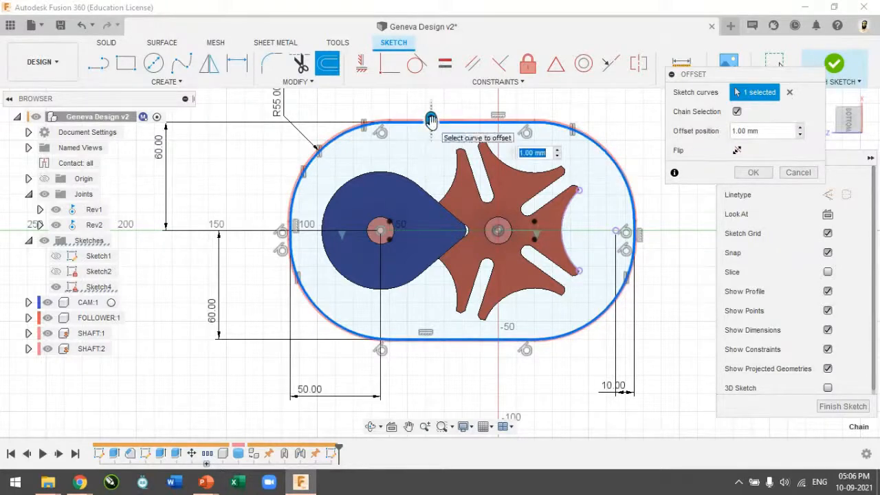
drag(431, 123, 431, 117)
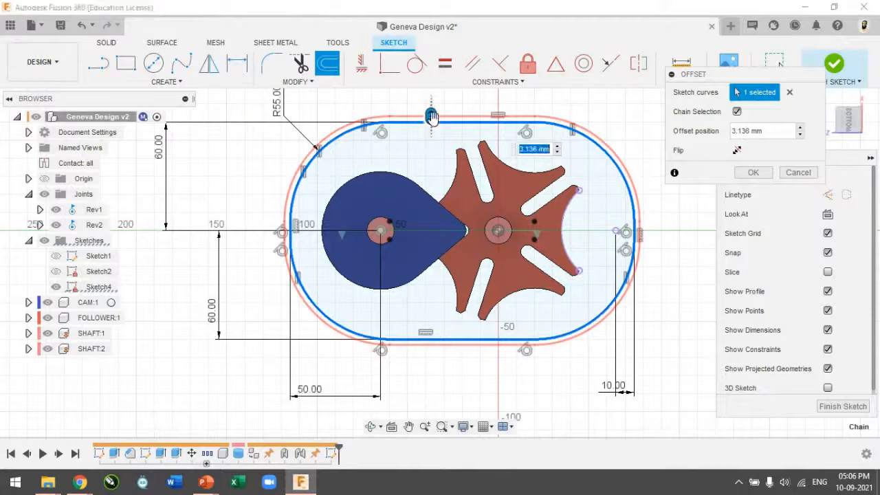
text(3)
key(Return)
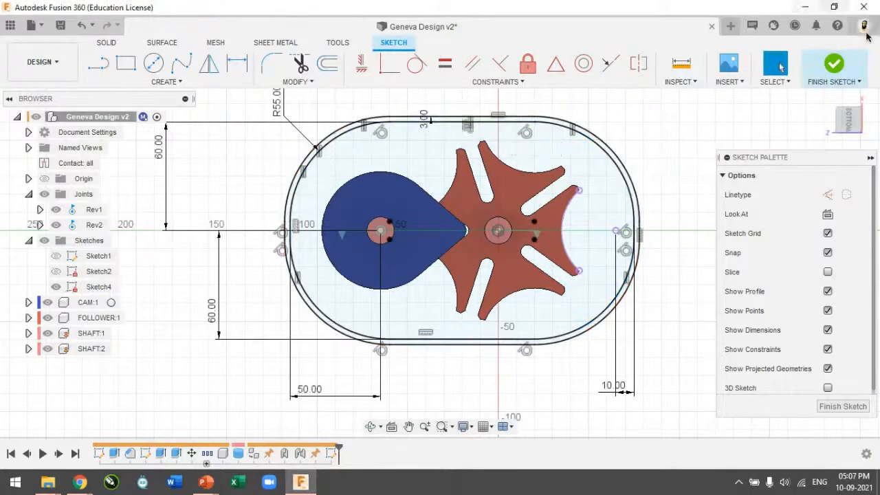
click(834, 65)
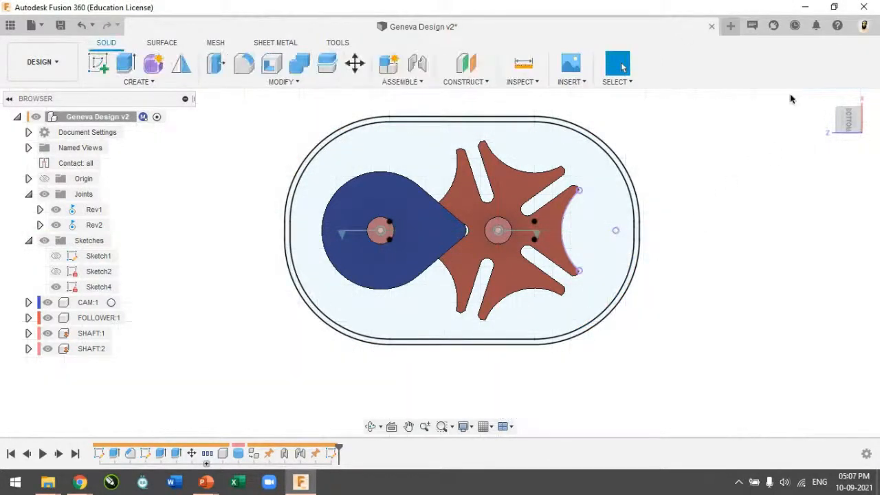
- Extrude the inner area and the outer rim profile 3 mm away from the mechanism, joined to the cam's shaft, as a base plate
scroll(532, 347, up, 8)
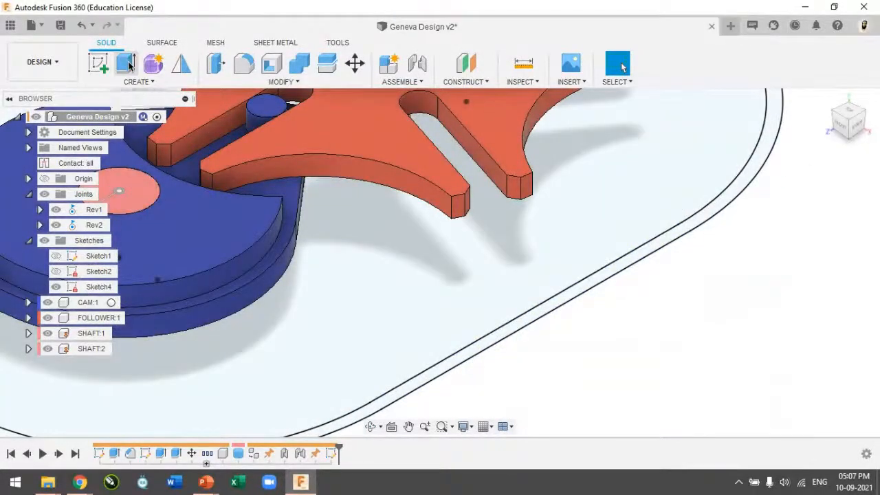
click(127, 64)
click(513, 334)
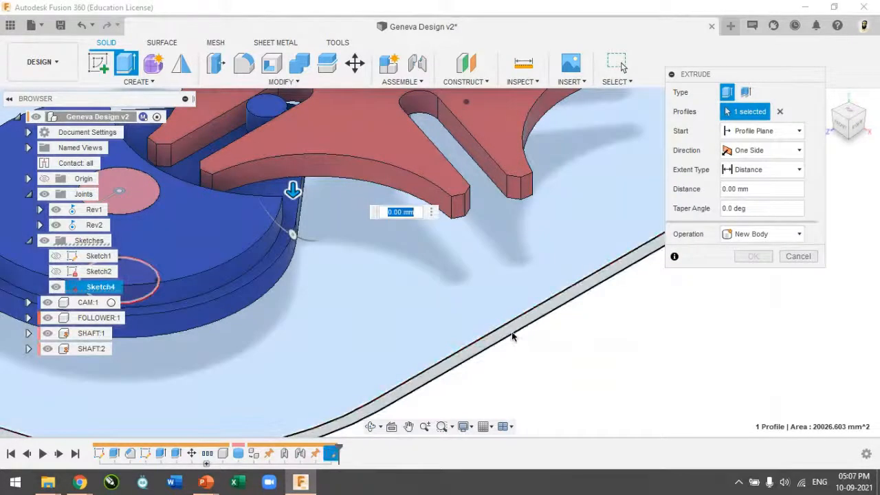
click(511, 332)
drag(524, 330, 524, 336)
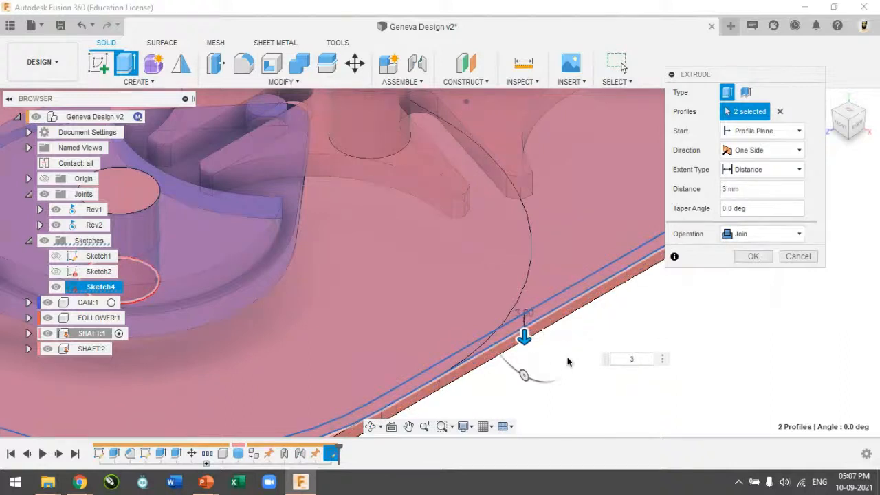
key(Return)
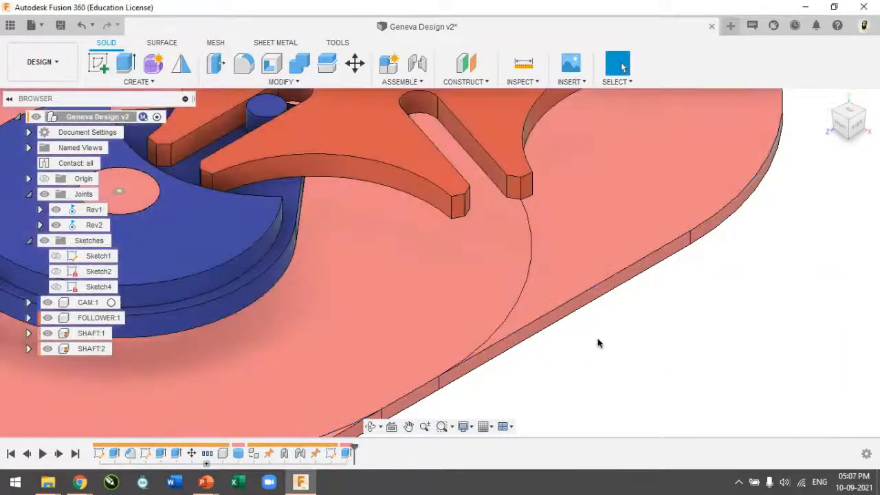
- Edit the base plate extrusion, hiding all components, and add the circular shaft profile to its selection to fill the hole
scroll(533, 337, down, 6)
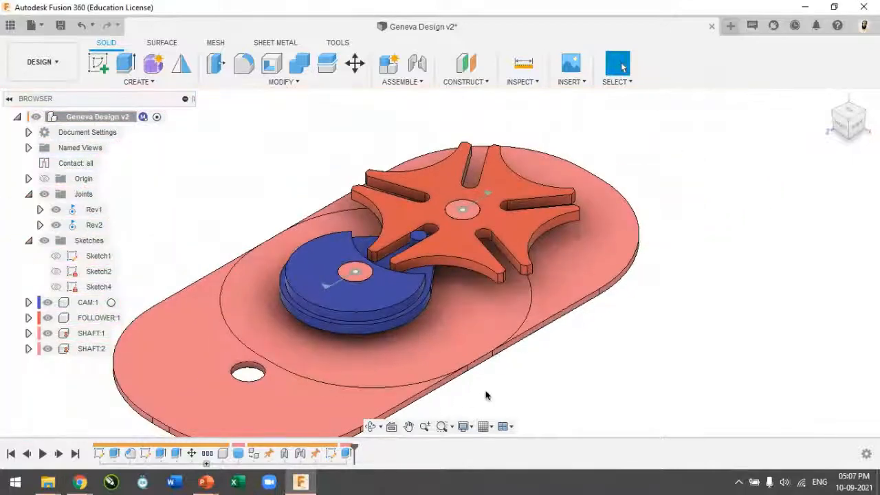
mouse_move(486, 350)
shift+middle_down()
mouse_move(481, 324)
mouse_move(476, 341)
shift+middle_up()
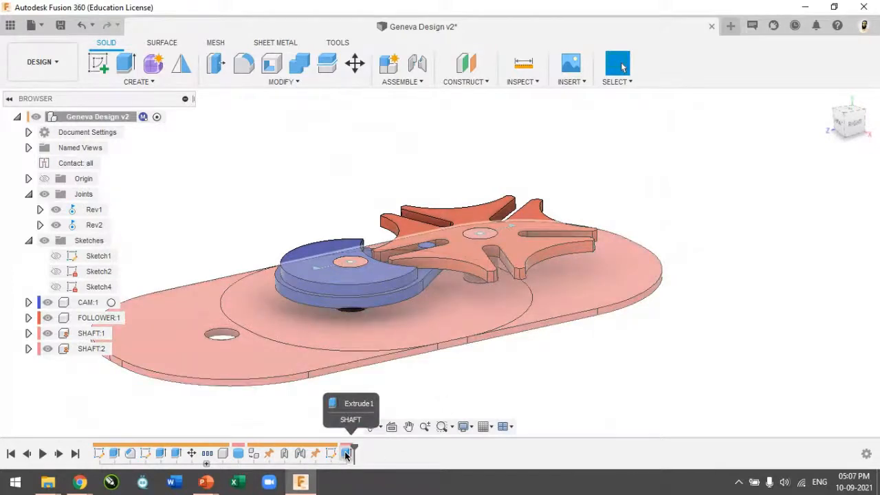
double_click(346, 454)
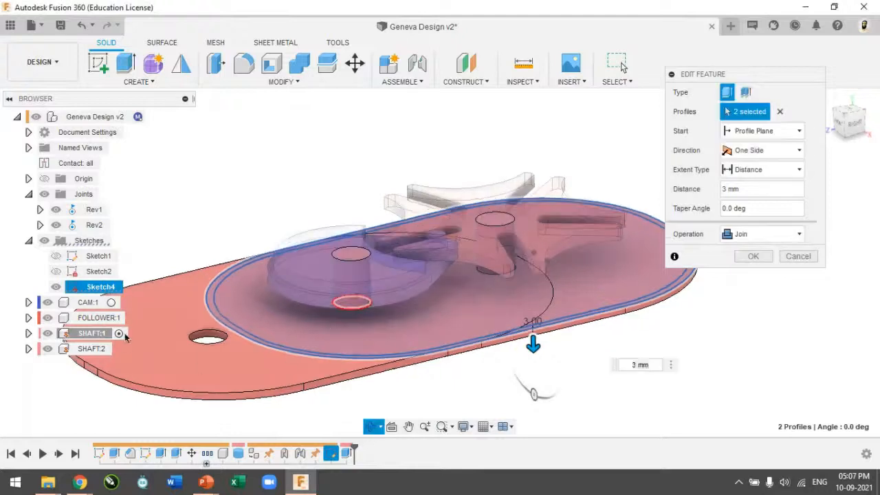
click(48, 303)
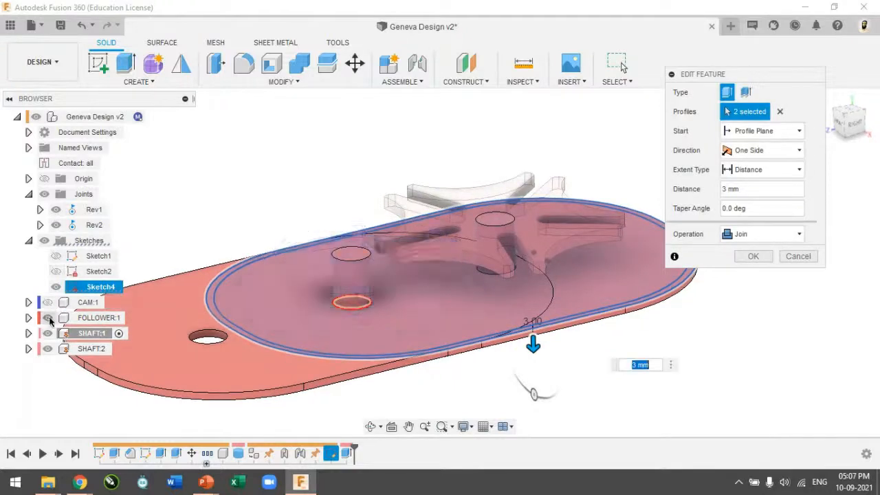
click(48, 318)
click(48, 332)
click(47, 349)
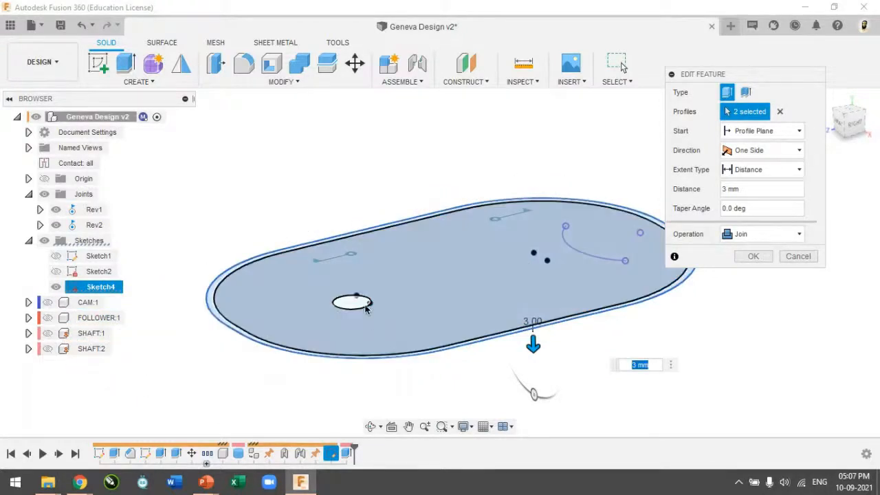
click(353, 302)
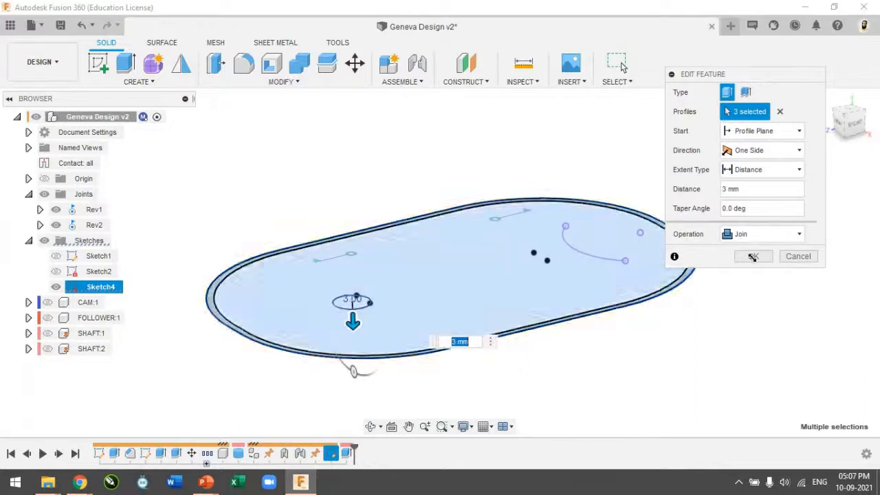
click(750, 256)
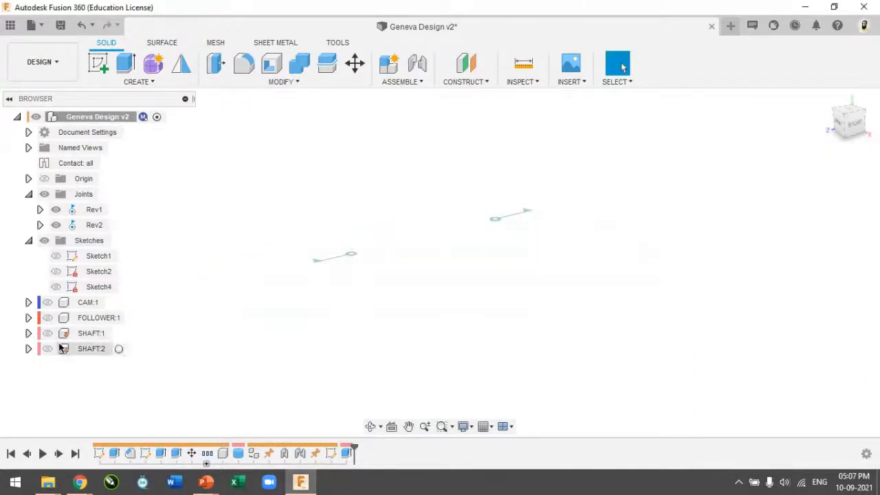
- Show the CAM, FOLLOWER and both SHAFT components again, and select the base plate's upper face
click(48, 349)
click(47, 332)
click(48, 317)
click(48, 302)
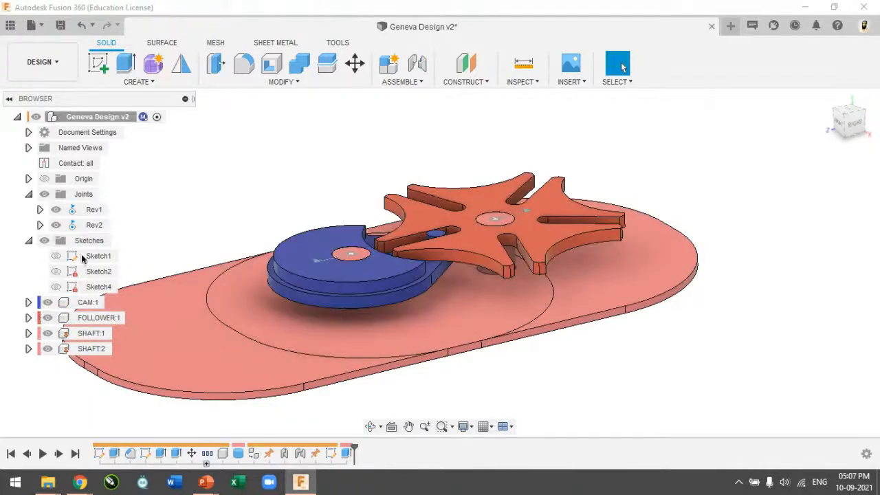
click(249, 383)
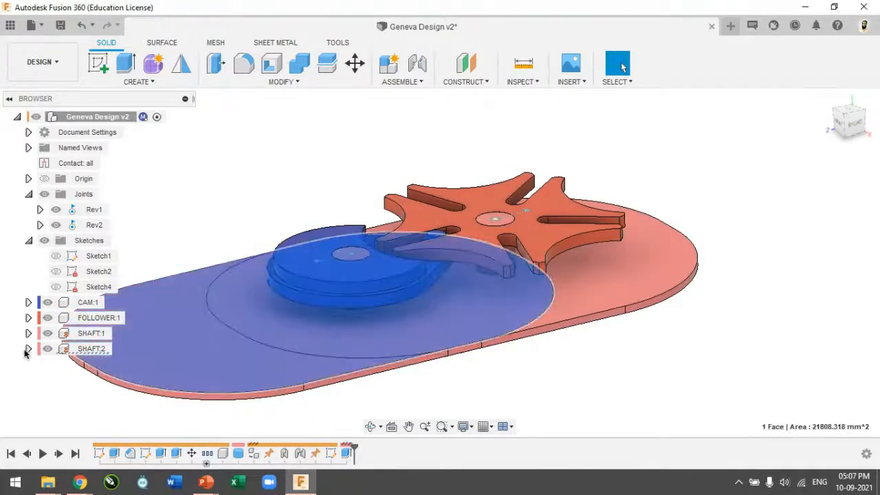
- Remove the joined base plate extrusion and show its outline sketch, Sketch4, again
click(27, 350)
drag(358, 446, 340, 445)
click(349, 455)
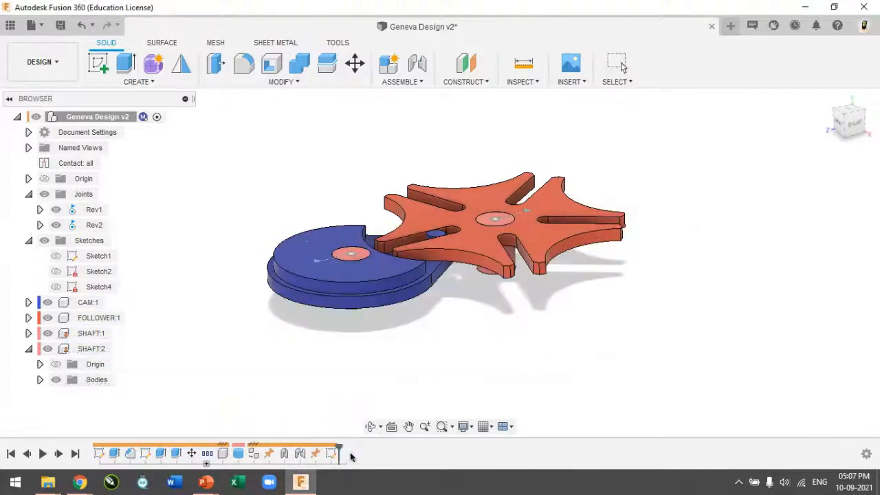
click(55, 286)
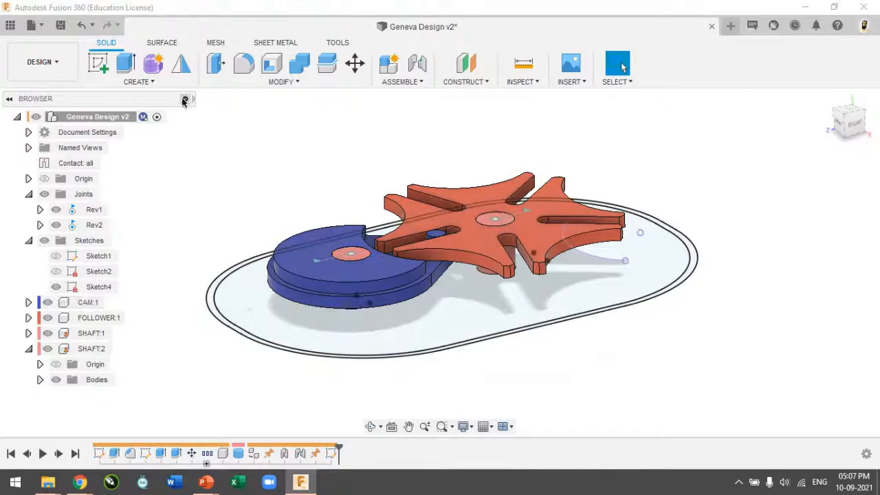
- Extrude the inner area and the outer rim profile 3 mm away from the mechanism as a new component
click(126, 63)
click(266, 304)
scroll(267, 305, up, 3)
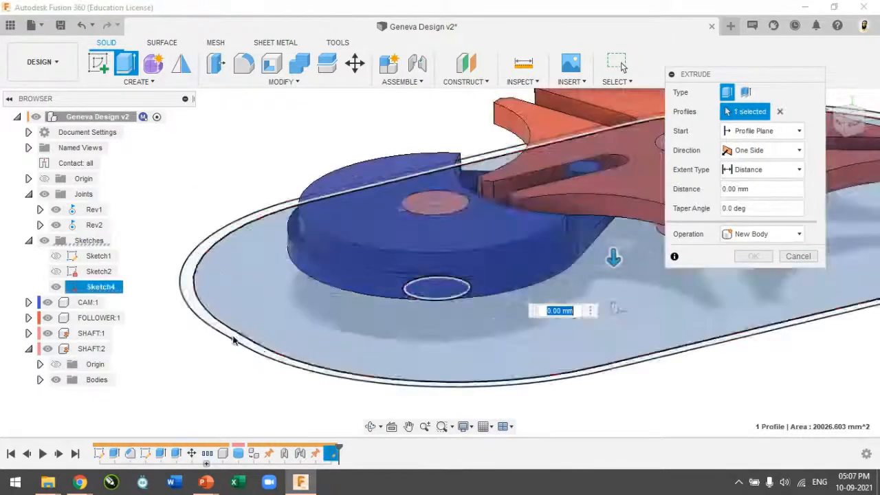
click(237, 339)
click(436, 296)
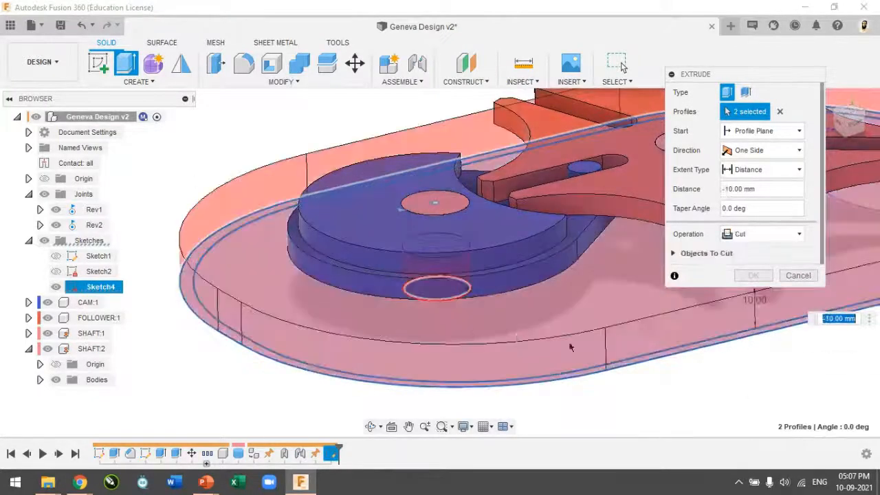
scroll(573, 339, down, 3)
click(760, 234)
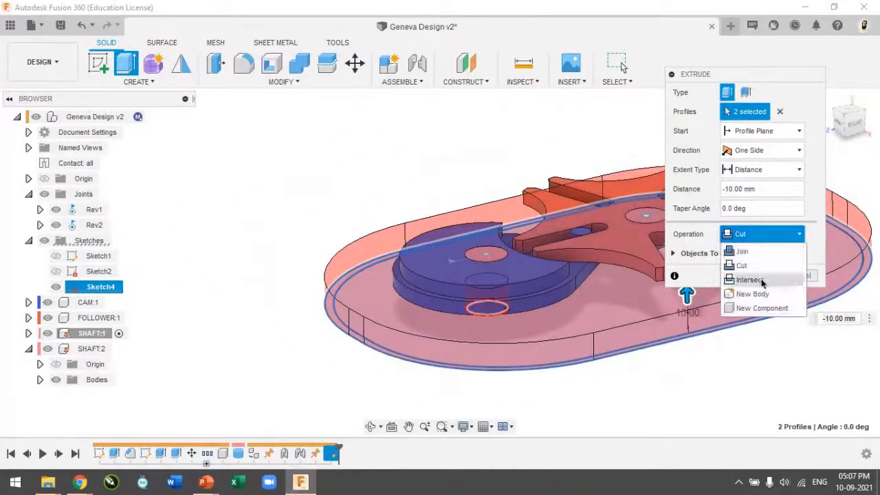
click(767, 309)
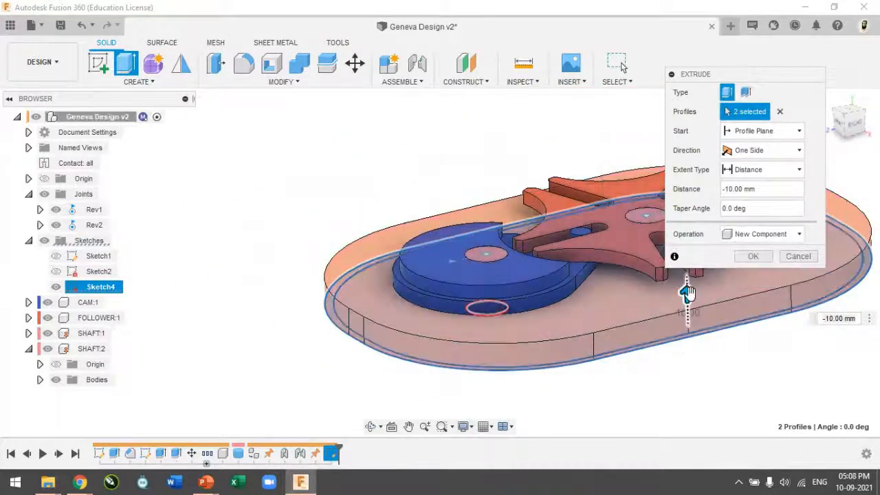
drag(688, 309, 689, 354)
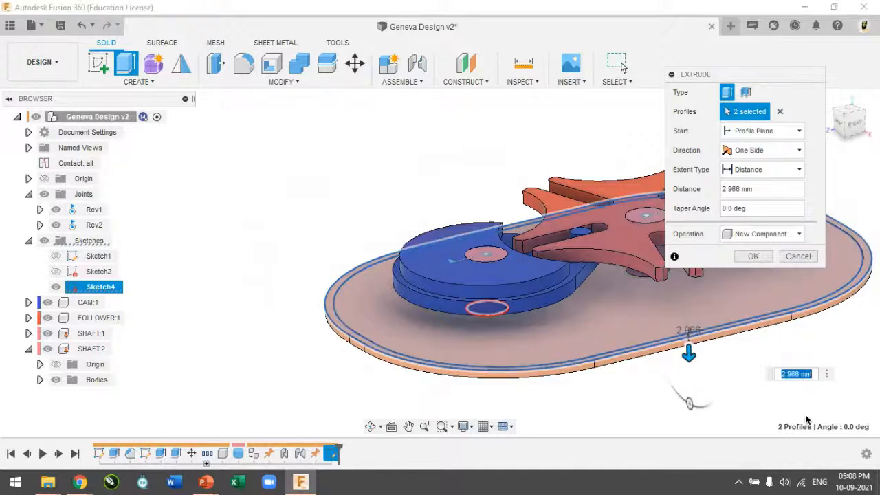
key(Return)
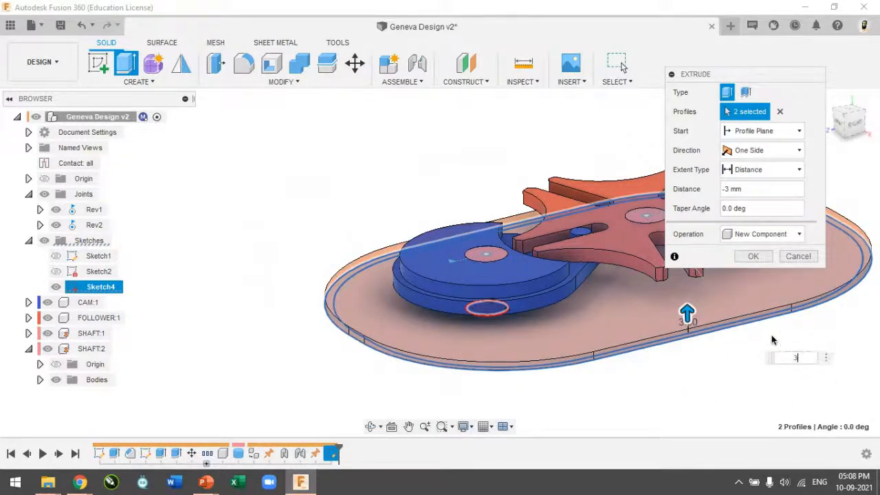
key(Return)
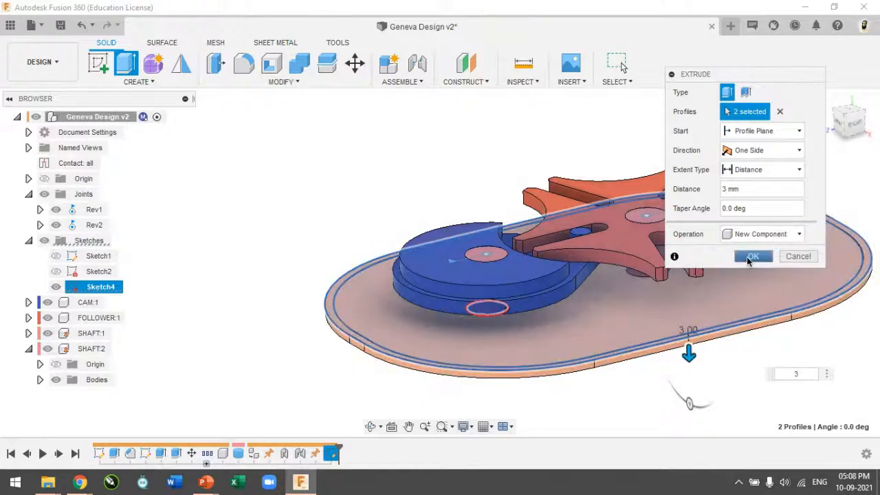
click(751, 257)
- Extrude the outer rim profile of Sketch4 by -20 mm, joined to the new base plate, as a wall around the mechanism
scroll(741, 323, up, 2)
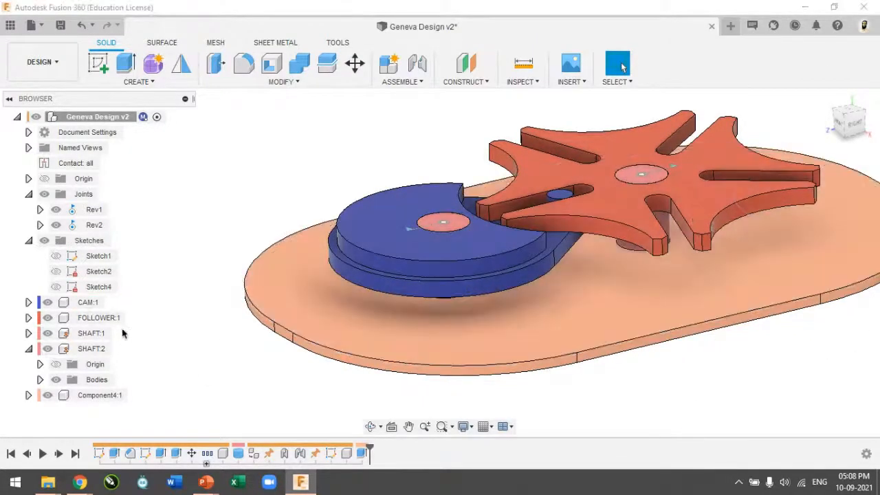
scroll(667, 371, down, 3)
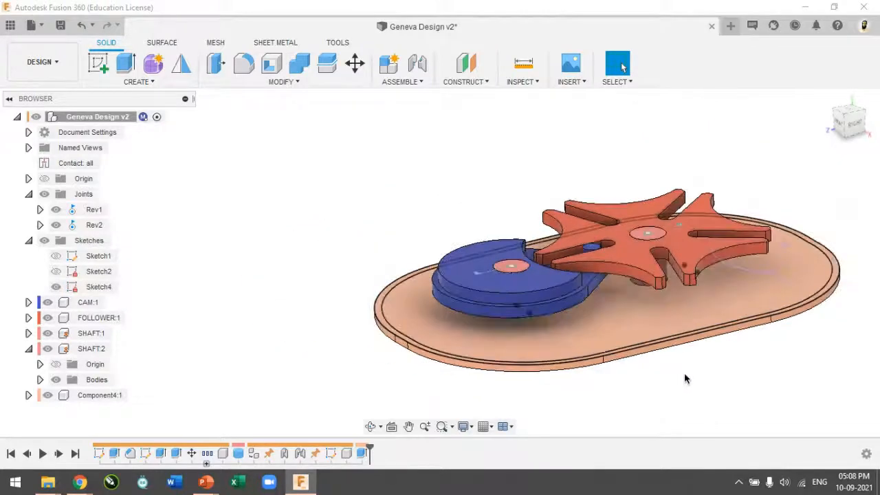
scroll(533, 381, up, 5)
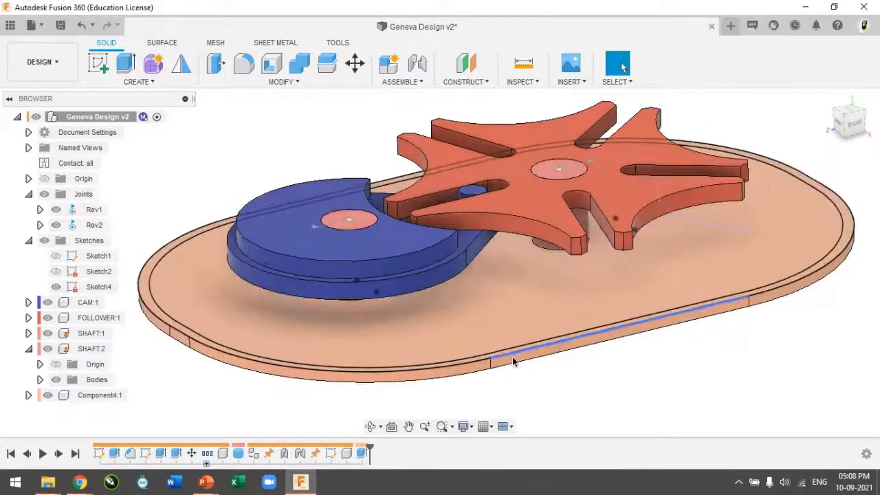
key(e)
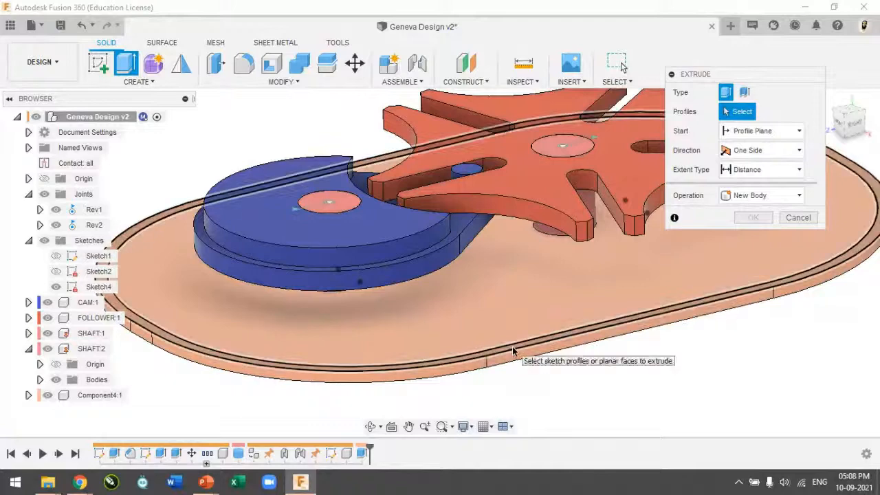
click(515, 351)
drag(623, 329, 621, 230)
click(852, 126)
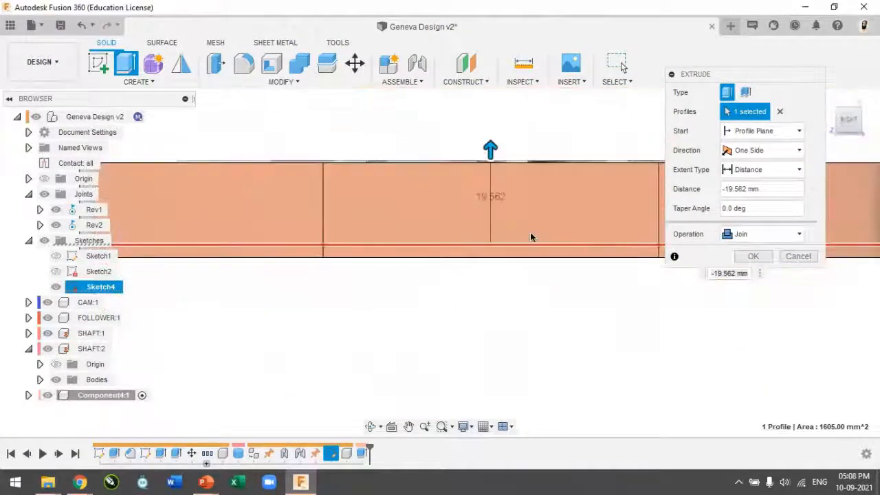
mouse_move(479, 220)
mouse_down()
mouse_move(476, 200)
mouse_move(478, 209)
mouse_up()
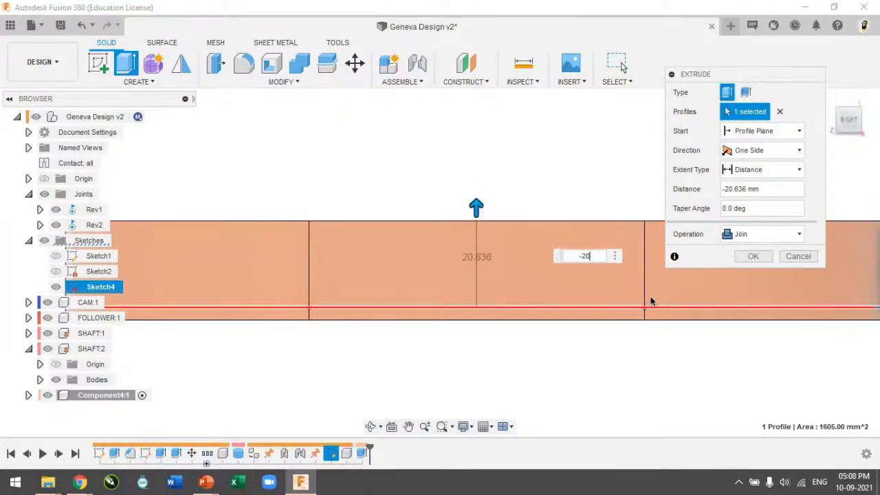
click(743, 256)
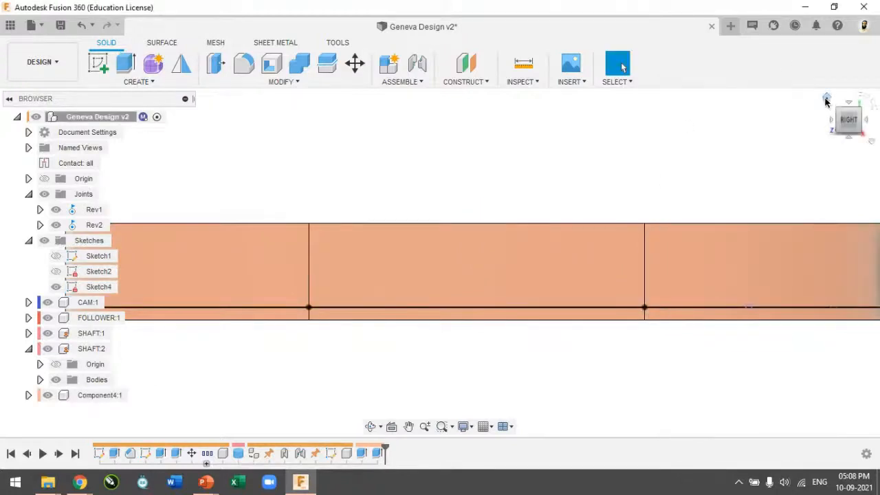
click(827, 100)
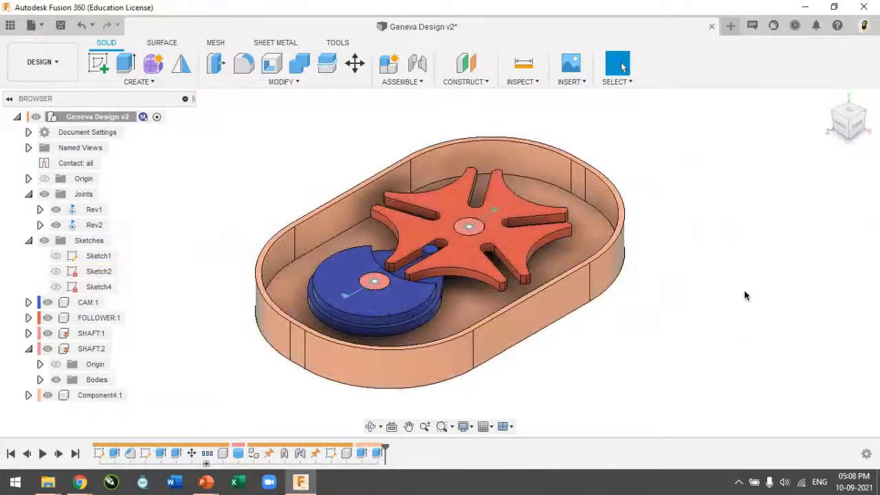
- Save the design as a new version and rename the base component to CASING
key(ctrl+s)
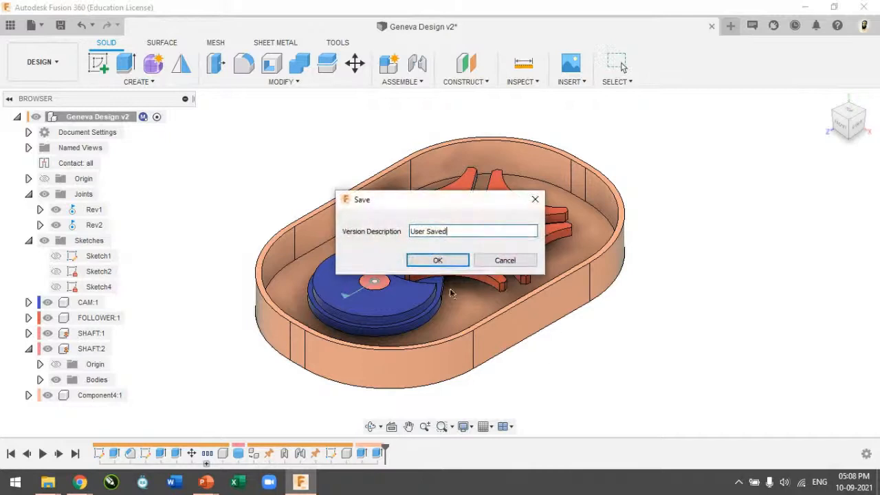
click(445, 264)
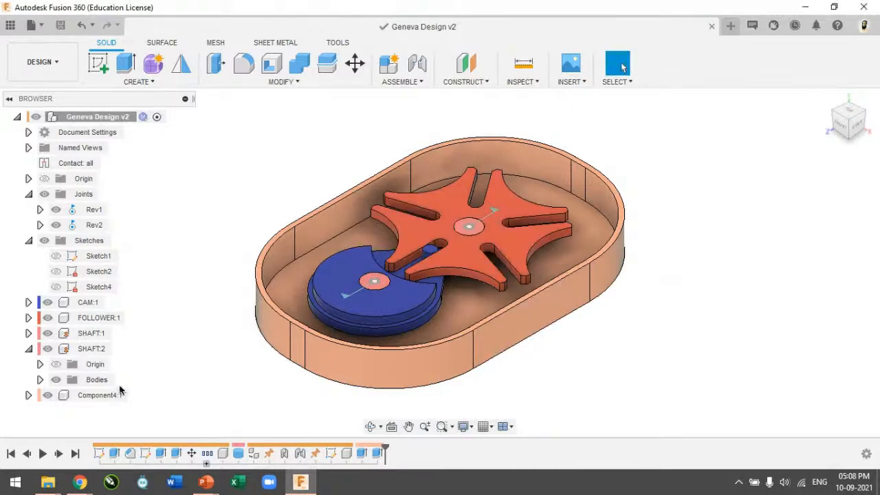
double_click(93, 395)
click(93, 395)
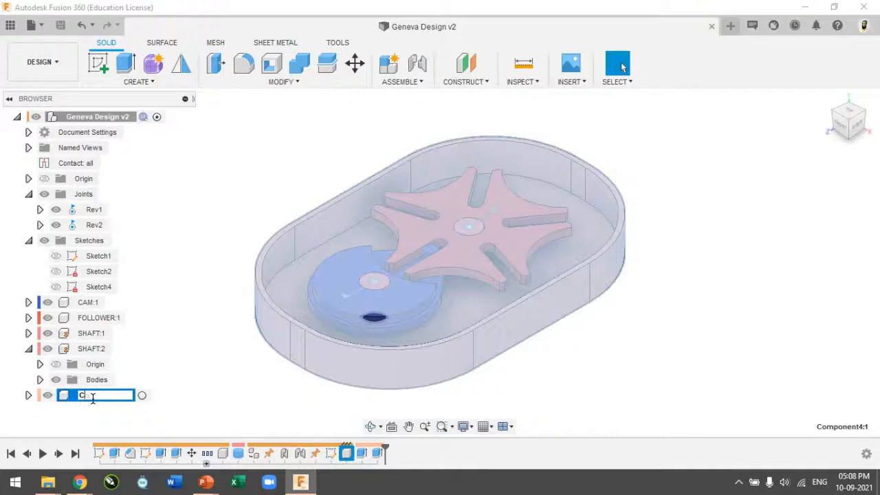
key(Return)
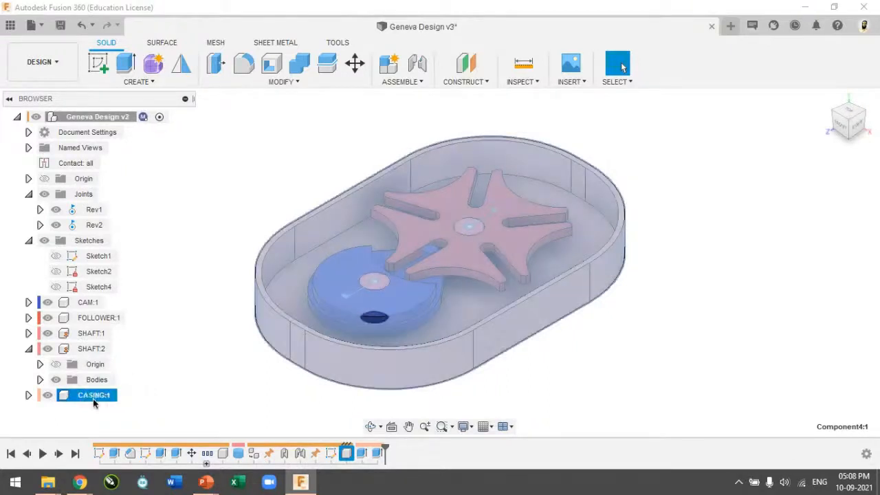
- Paste a copy of CASING, tilt it in the front view and shift it above the original by about 17.8 mm in X and 18.2 mm in Y
key(ctrl+c)
key(ctrl+v)
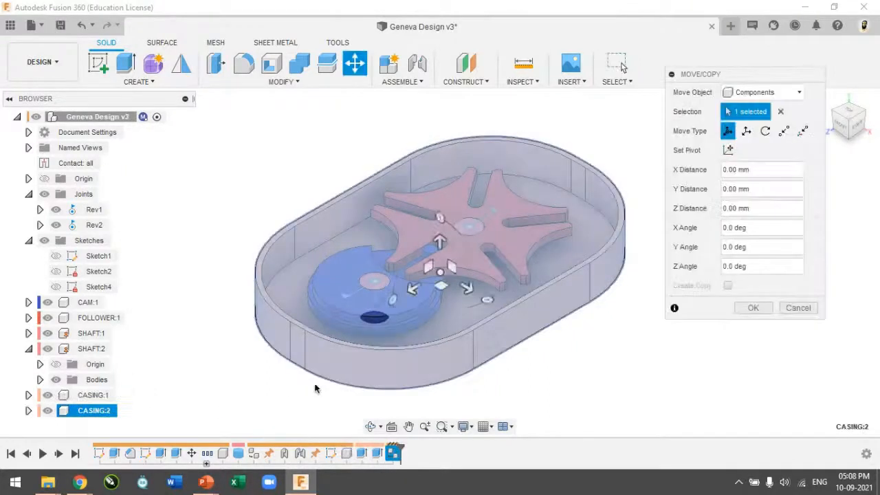
click(842, 128)
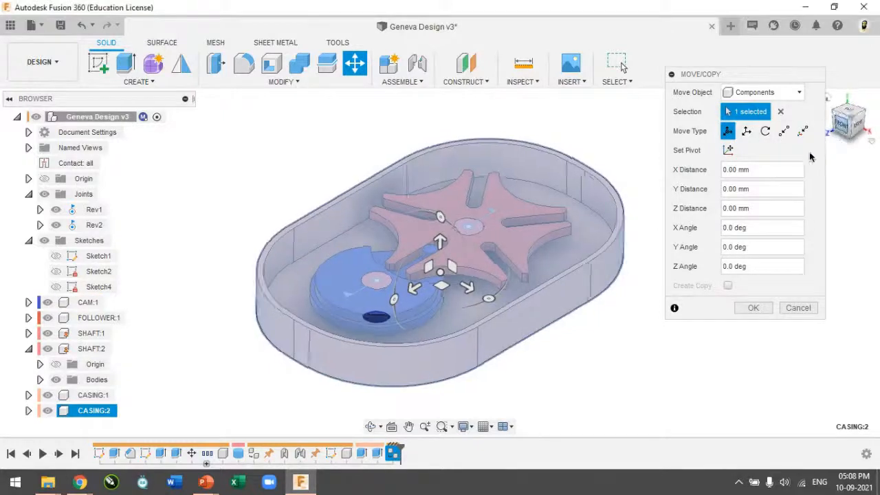
drag(473, 277, 334, 275)
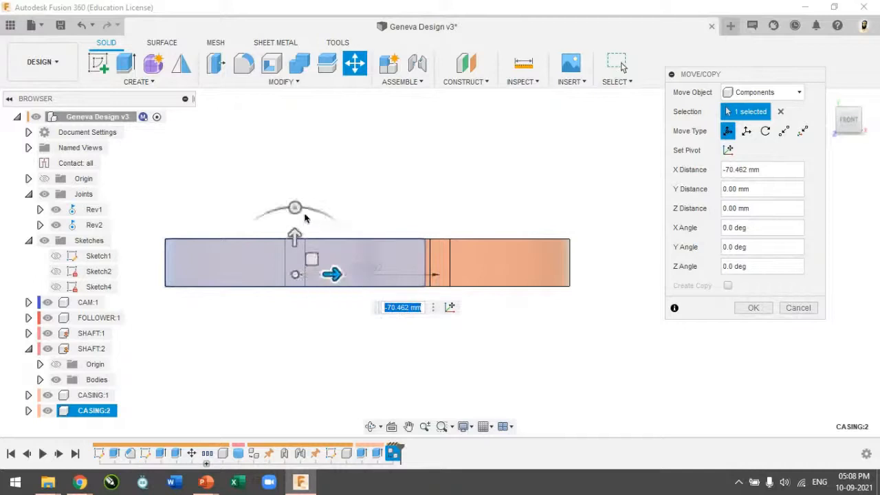
drag(294, 201, 319, 204)
click(833, 99)
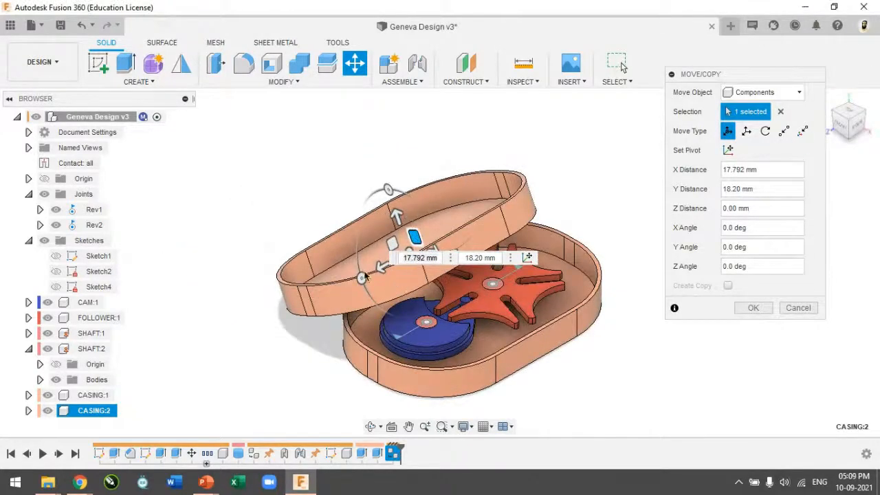
- Rotate the casing copy 180° about Z to turn it upside down as a lid, and finish the move
click(842, 129)
click(365, 211)
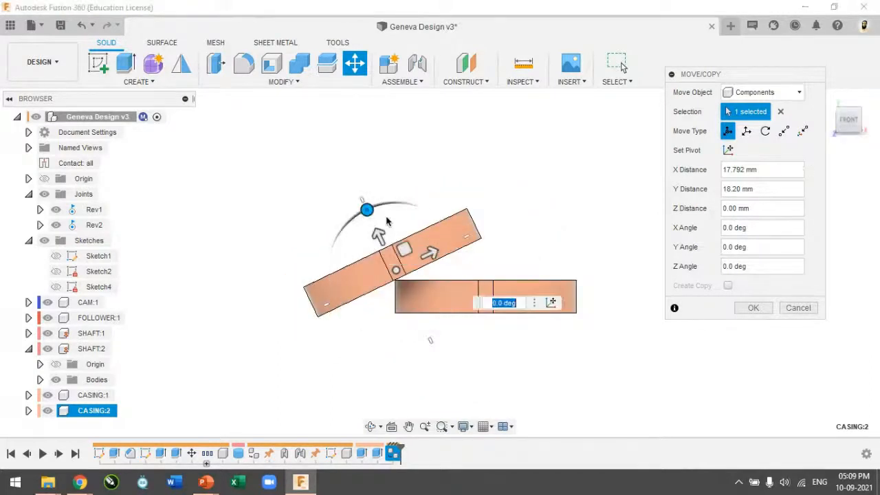
text(180)
key(Return)
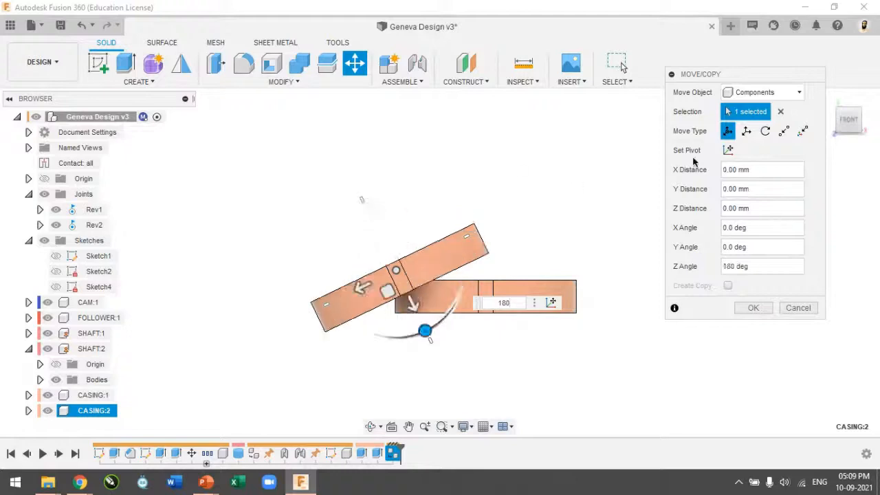
click(828, 97)
scroll(418, 267, up, 2)
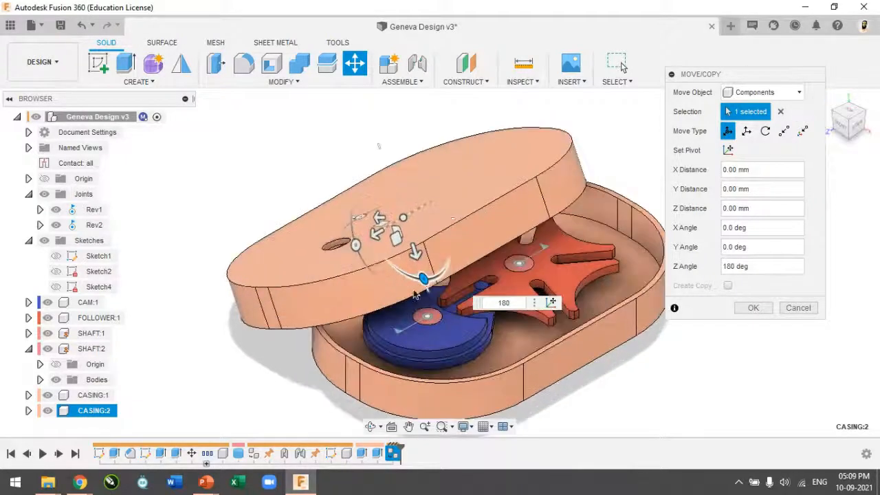
click(751, 308)
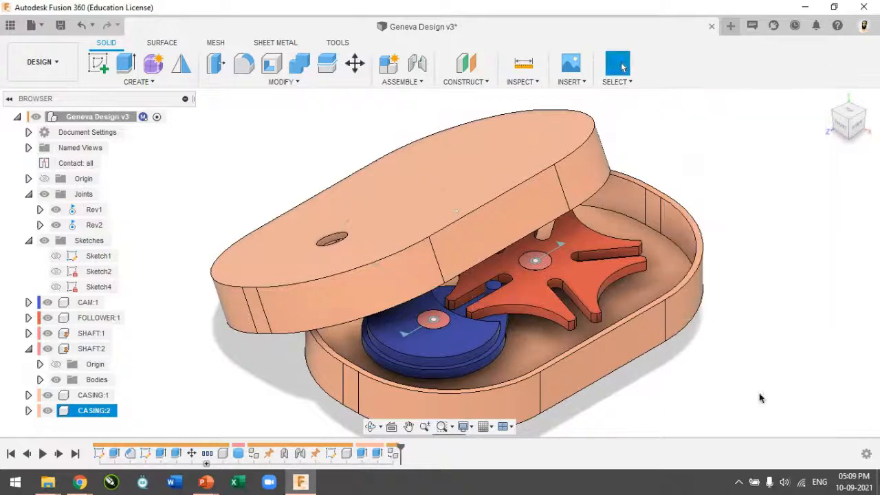
- Edit the casing's 3 mm base extrusion and add the circular shaft profile to its selection to fill the hole
double_click(360, 453)
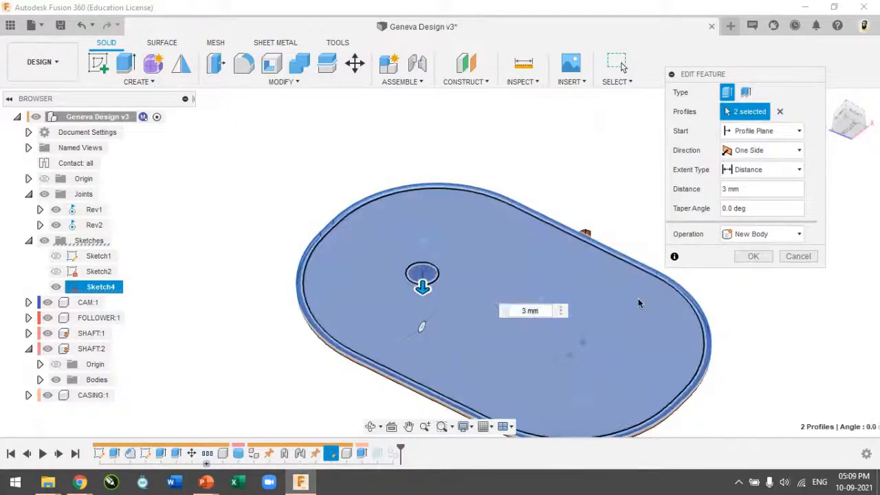
click(756, 256)
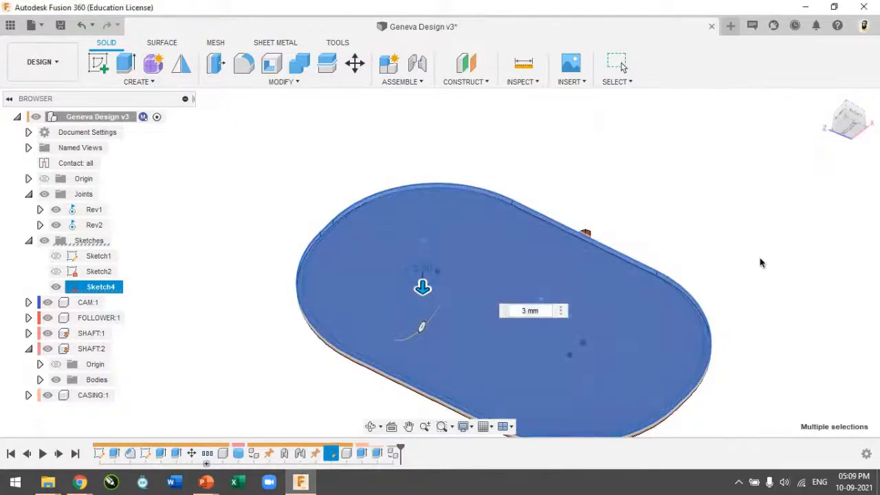
click(825, 100)
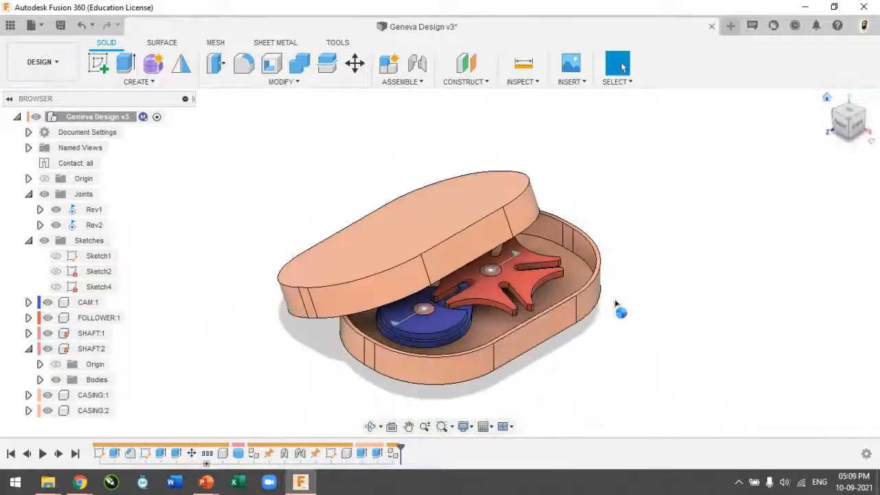
- Tilt the casing lid component CASING:2 a further 10° about Z in the front view
click(395, 454)
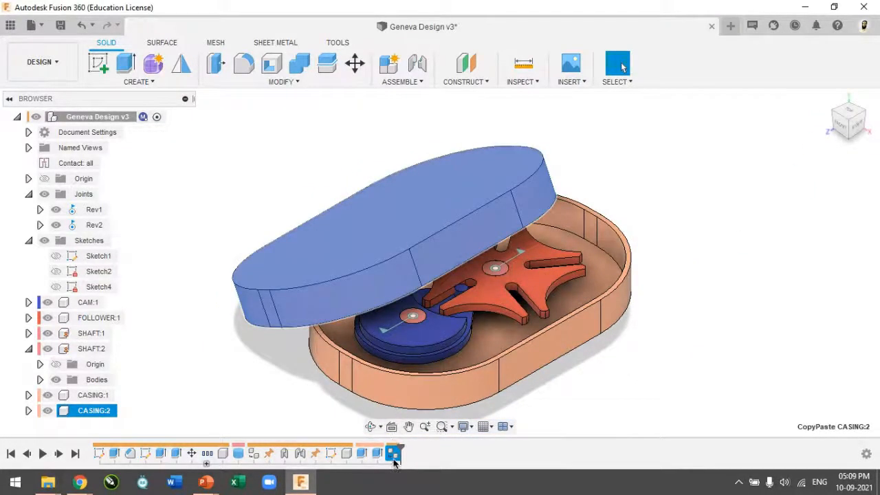
right_click(393, 456)
click(825, 98)
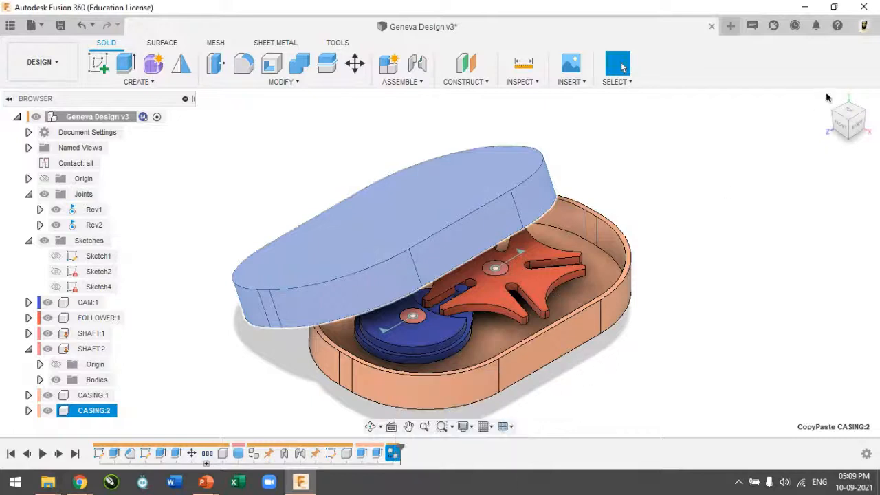
click(844, 132)
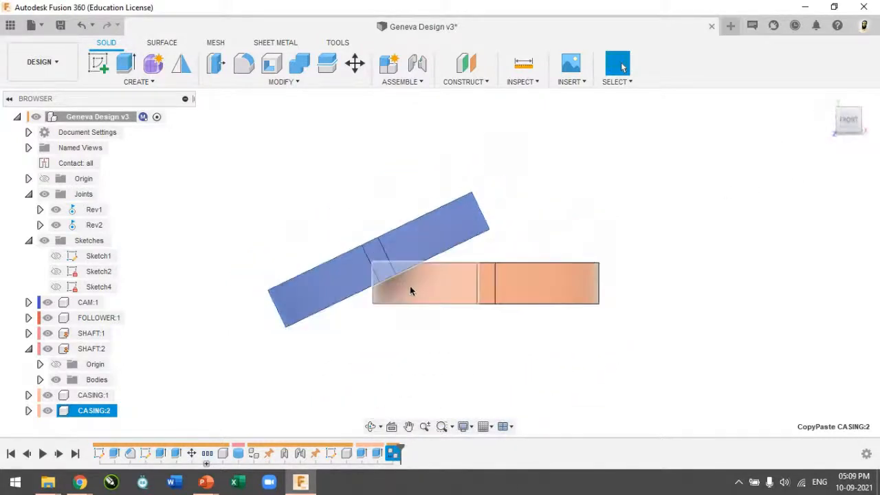
key(m)
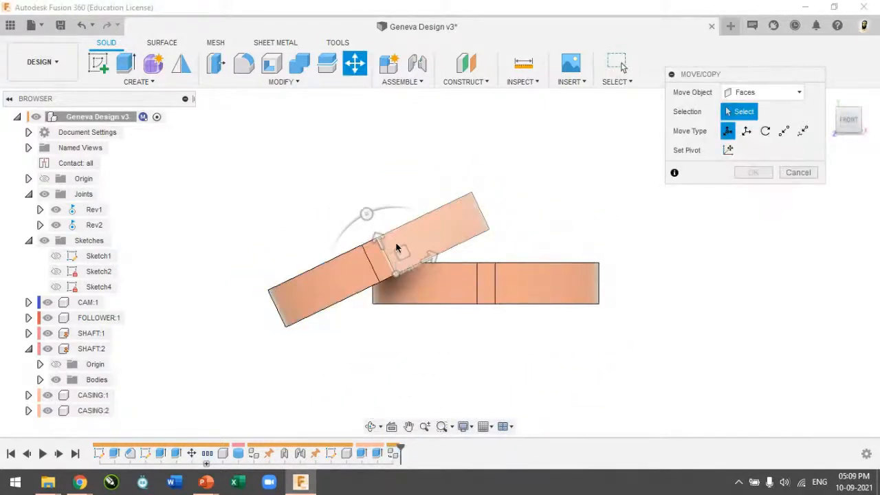
click(411, 239)
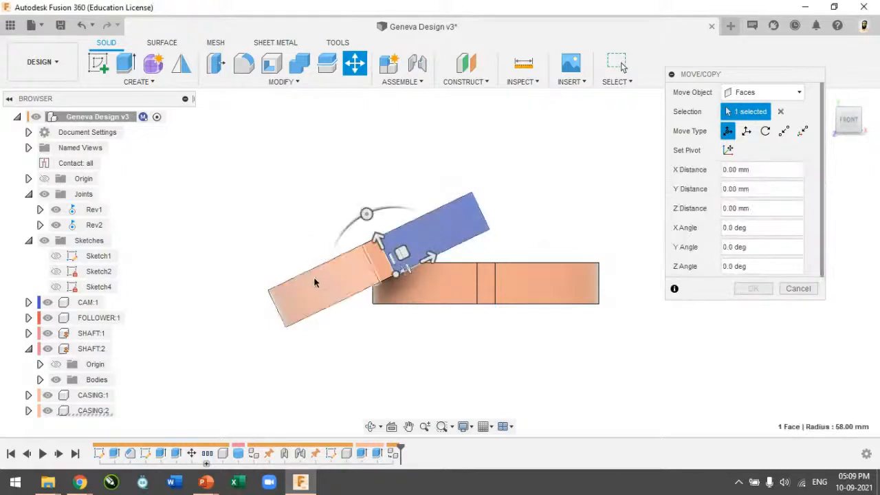
click(789, 95)
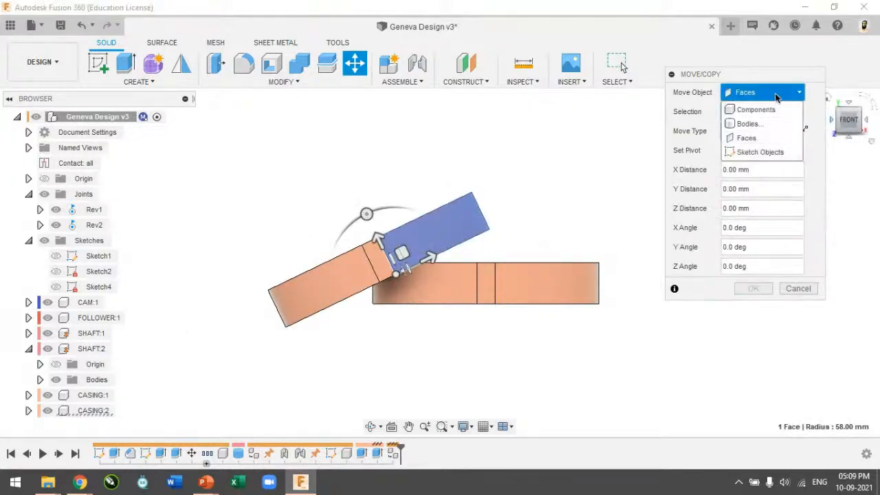
click(769, 111)
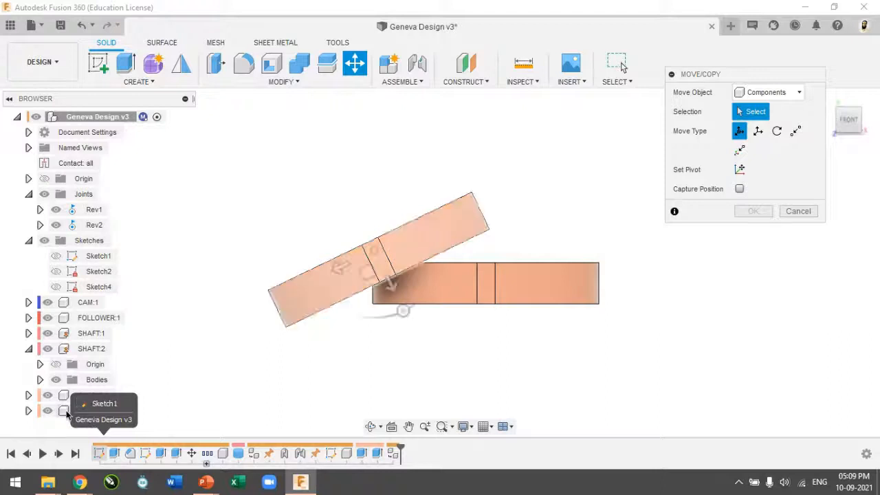
click(93, 410)
drag(365, 272, 371, 251)
drag(410, 292, 418, 285)
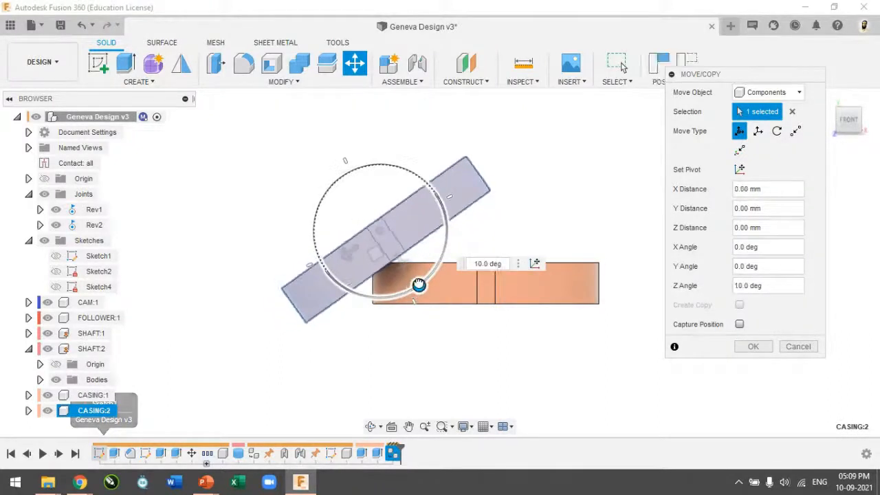
- Shift the lid by about 18.7 mm in X and -7.8 mm in Y, and finish the move
mouse_move(369, 258)
mouse_down()
mouse_move(333, 269)
mouse_move(365, 266)
mouse_up()
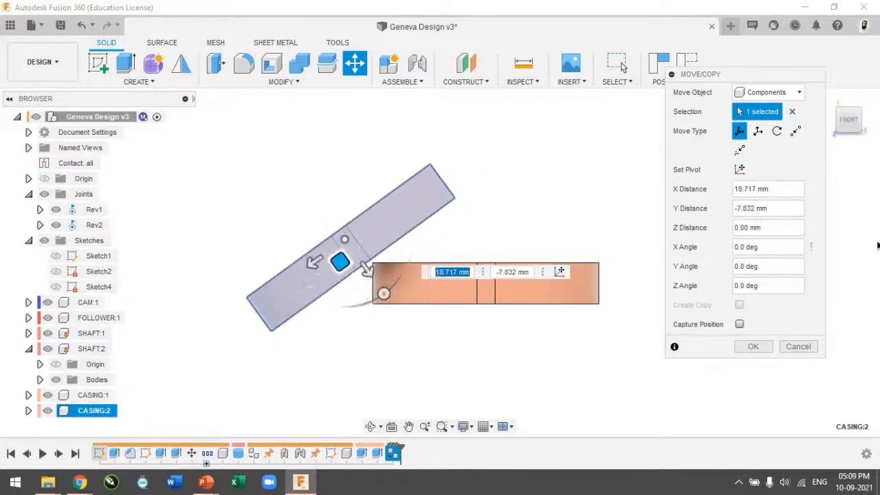
click(834, 103)
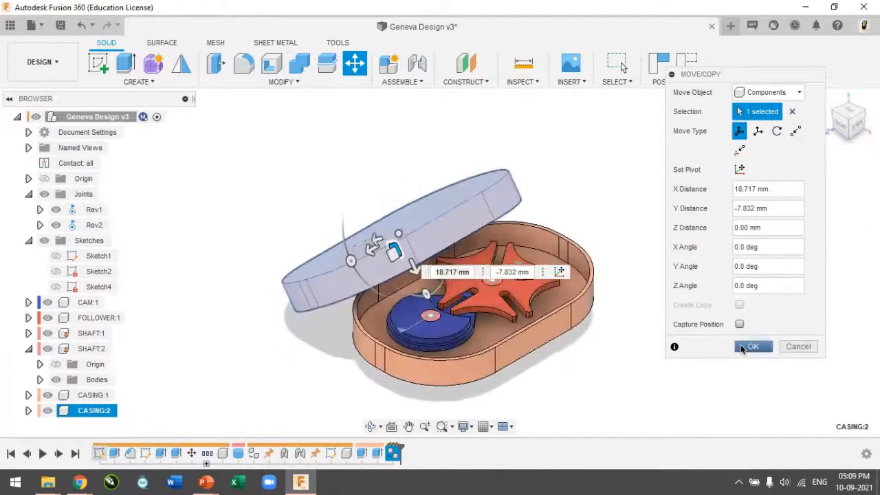
click(752, 347)
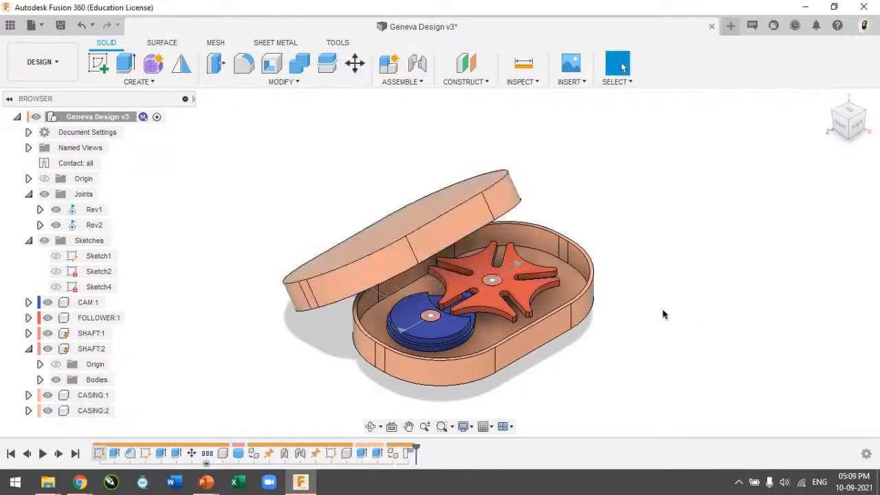
- Turn off component color cycling and apply the Paint - Enamel Glossy (Yellow) appearance to the cam
click(519, 84)
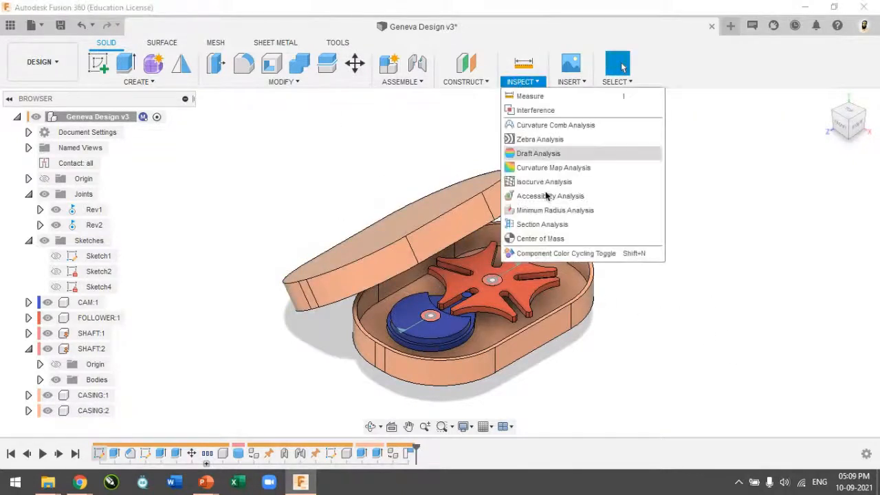
click(527, 251)
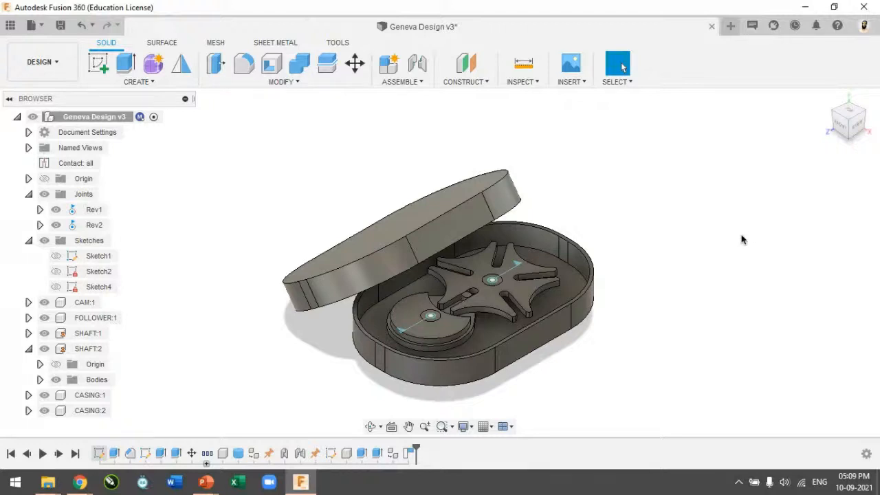
key(a)
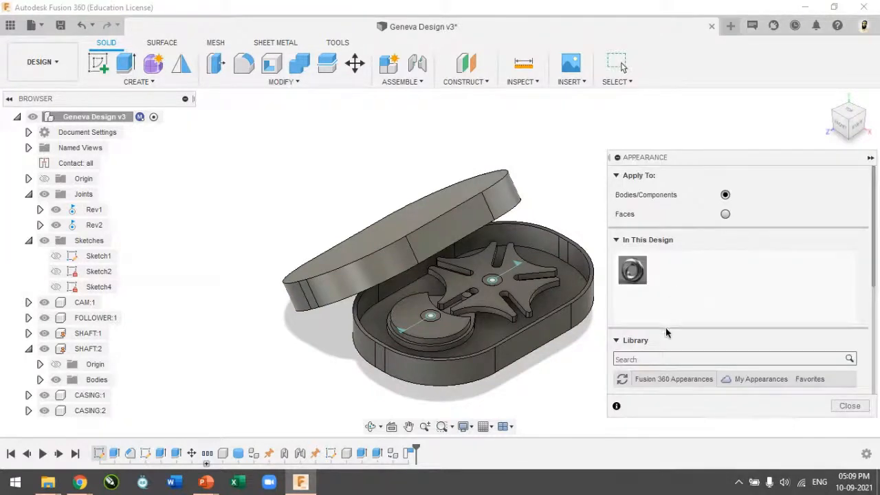
scroll(665, 332, down, 3)
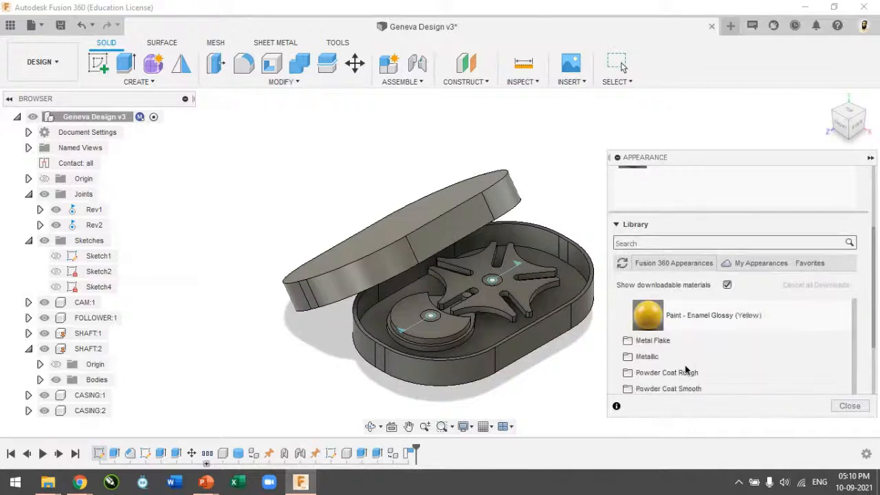
mouse_move(648, 315)
mouse_down()
mouse_move(456, 330)
mouse_move(464, 336)
mouse_move(440, 323)
mouse_up()
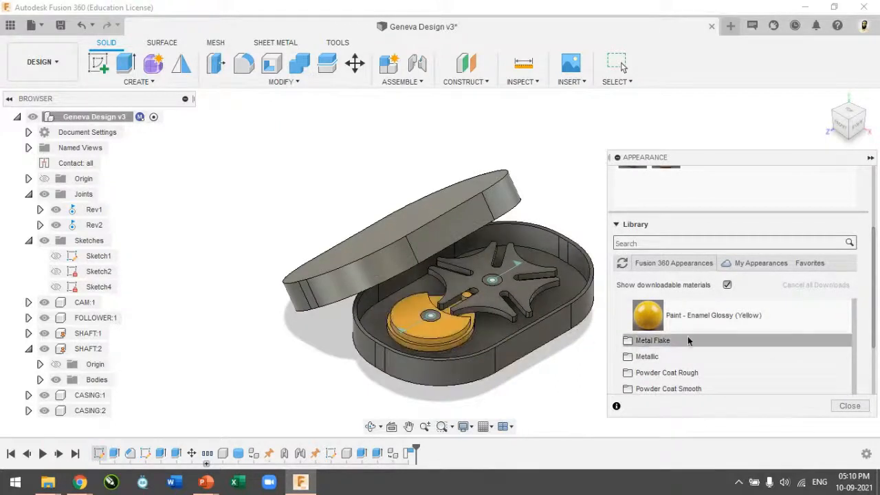
- Apply Paint - Enamel Glossy (Red) to the follower and Paint - Enamel Glossy (White) to the shafts
scroll(688, 337, up, 2)
drag(516, 314, 518, 295)
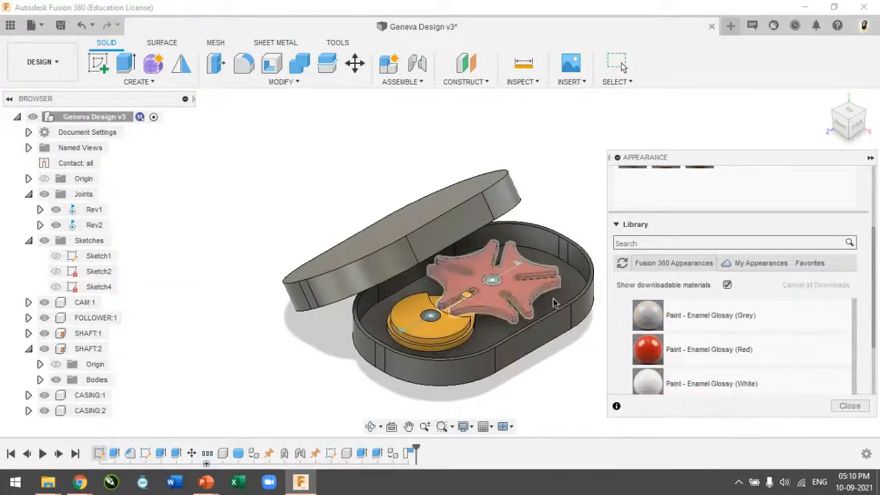
scroll(704, 328, down, 2)
scroll(705, 329, up, 2)
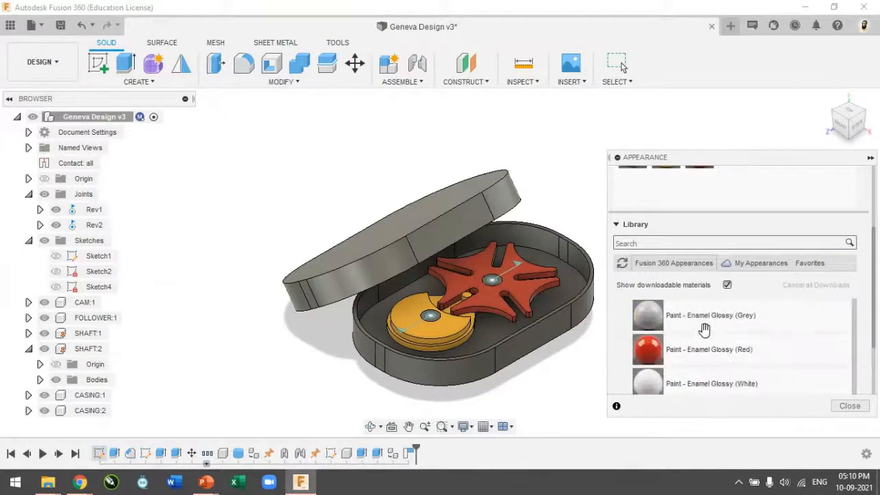
drag(571, 367, 431, 321)
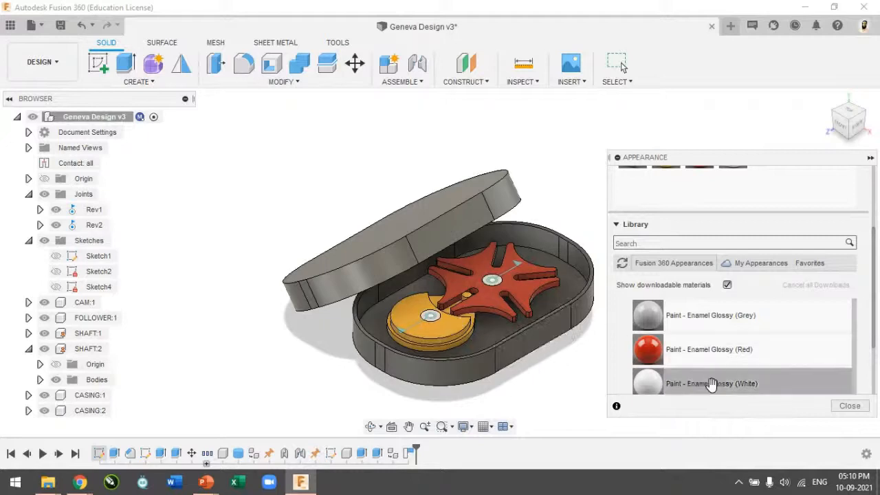
- Apply Paint - Enamel Glossy (Blue) to the casing and finish assigning appearances
scroll(713, 365, down, 1)
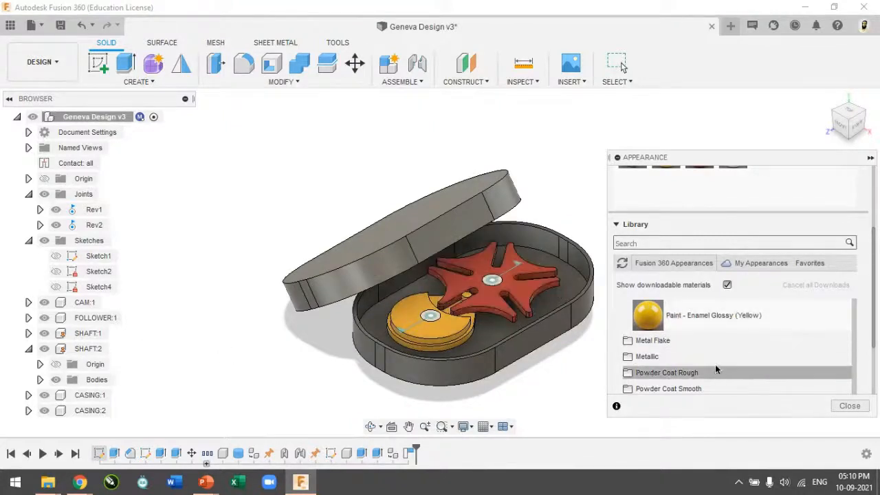
scroll(717, 368, up, 5)
drag(584, 378, 486, 362)
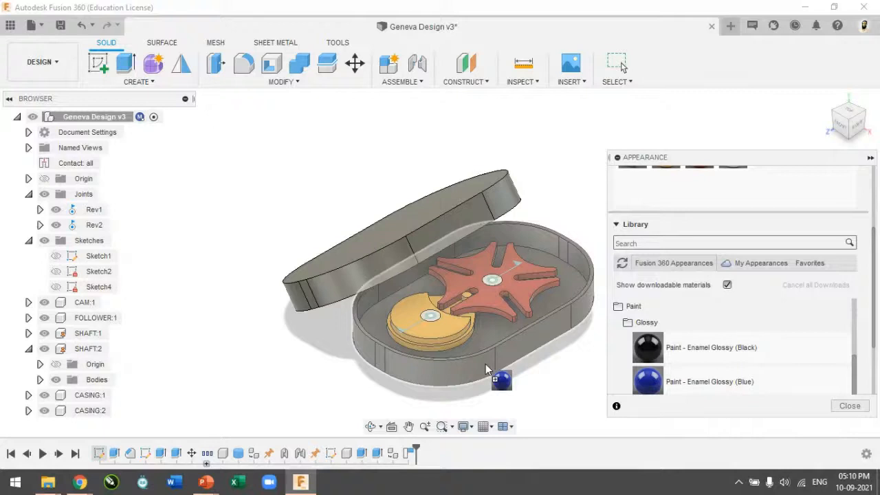
drag(485, 363, 485, 364)
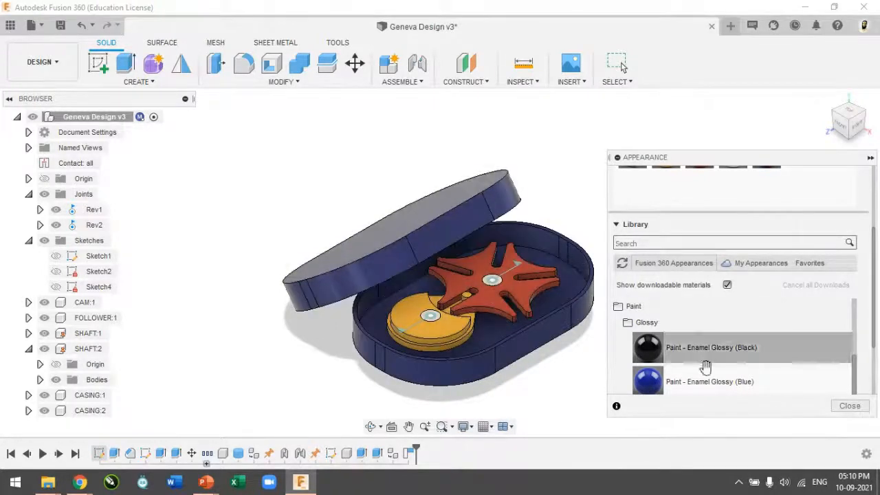
click(847, 407)
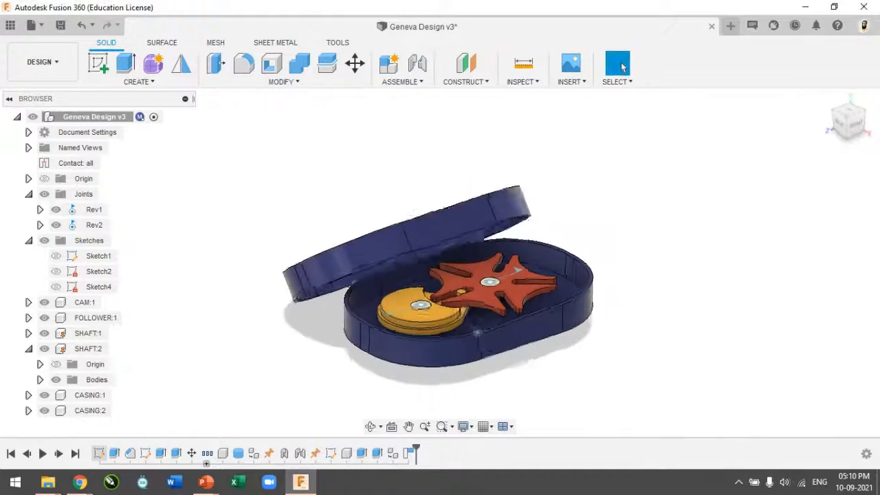
- Fillet the outer perimeter edge of the casing's flat base face with a 3 mm radius
click(622, 66)
scroll(490, 262, up, 6)
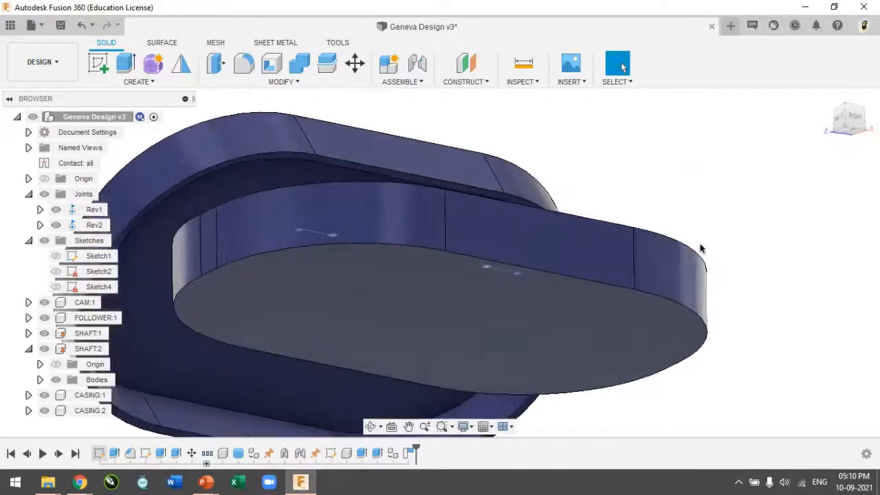
key(f)
click(594, 281)
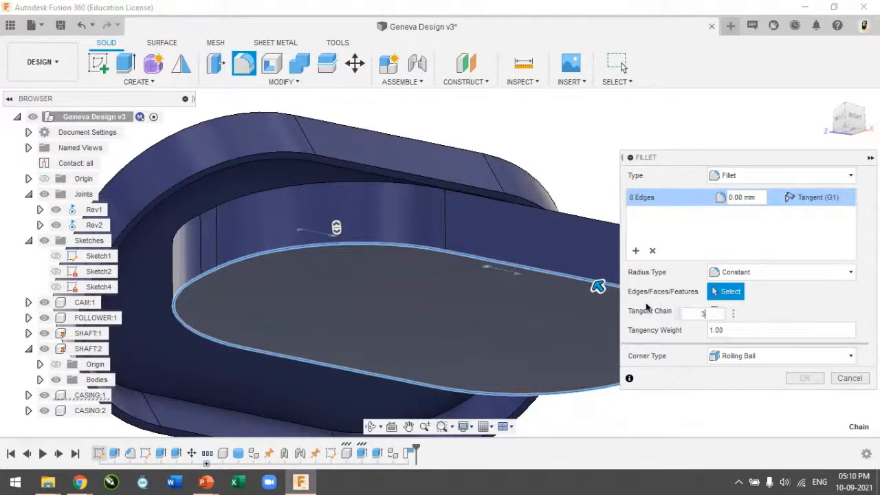
text(3)
key(Return)
click(805, 378)
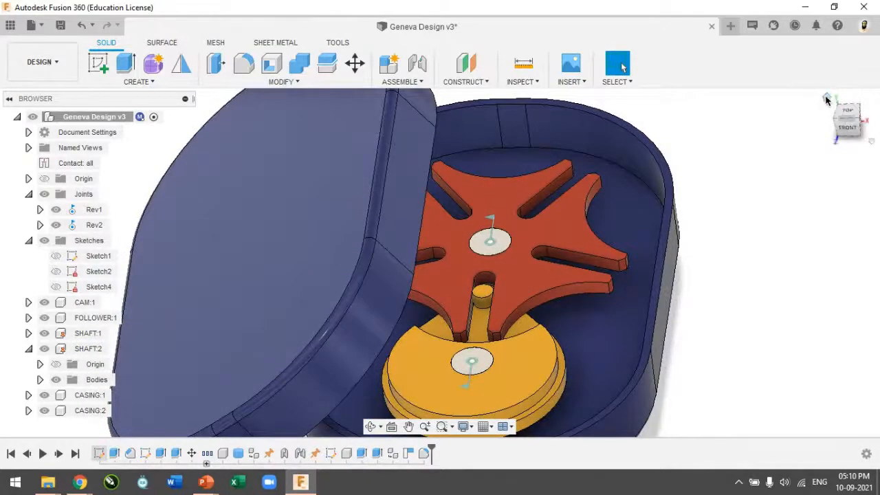
- Insert a decal from the computer, using autodesk-logo-primary-rgb-white-medium from the New Branding logo folders on drive F under Autodesk Group Network
click(827, 93)
shift+middle_drag(499, 171, 521, 195)
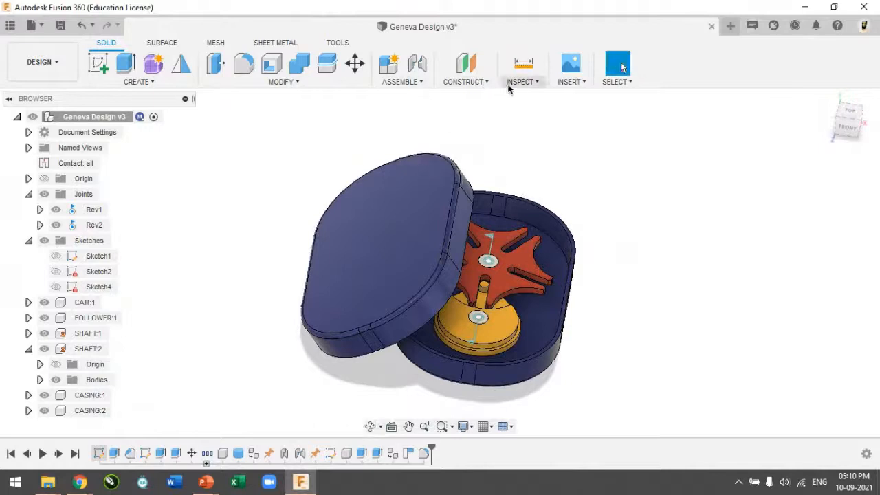
click(513, 83)
click(570, 81)
click(584, 113)
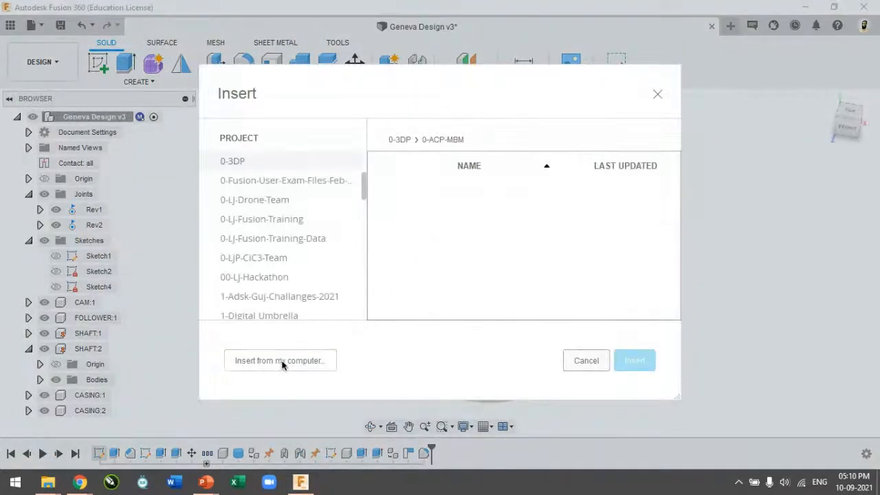
click(280, 361)
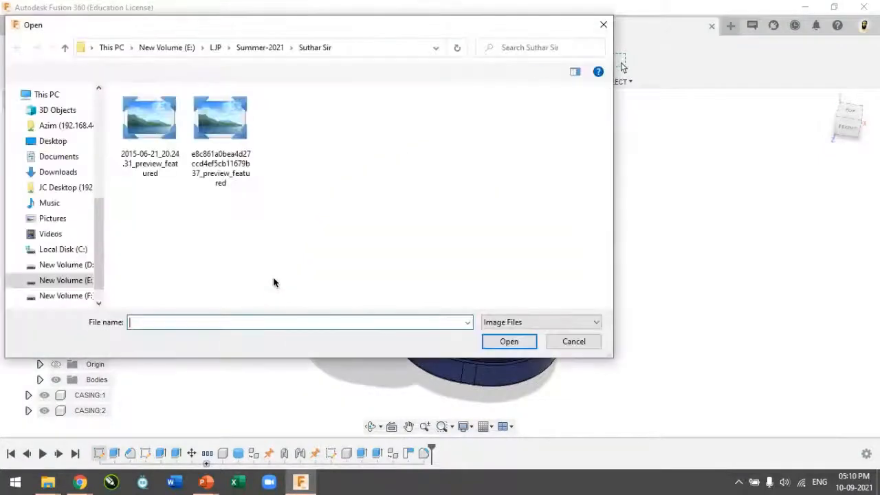
text(f:)
key(Return)
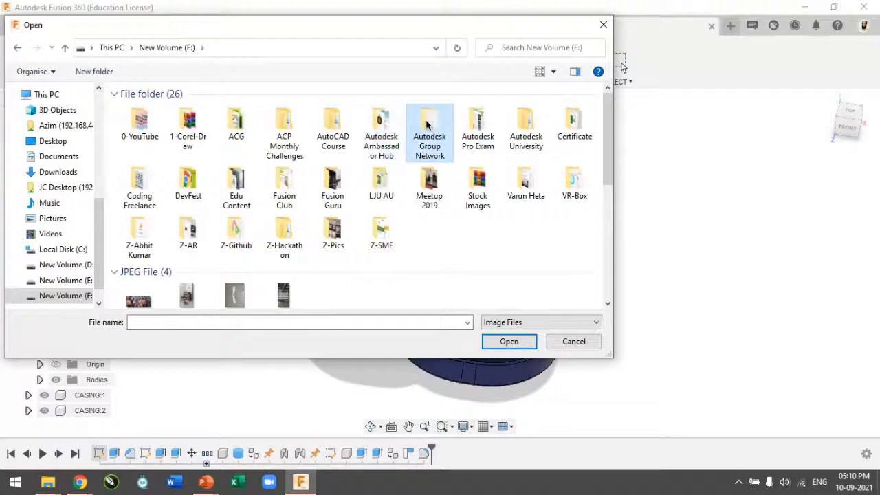
double_click(429, 134)
double_click(195, 177)
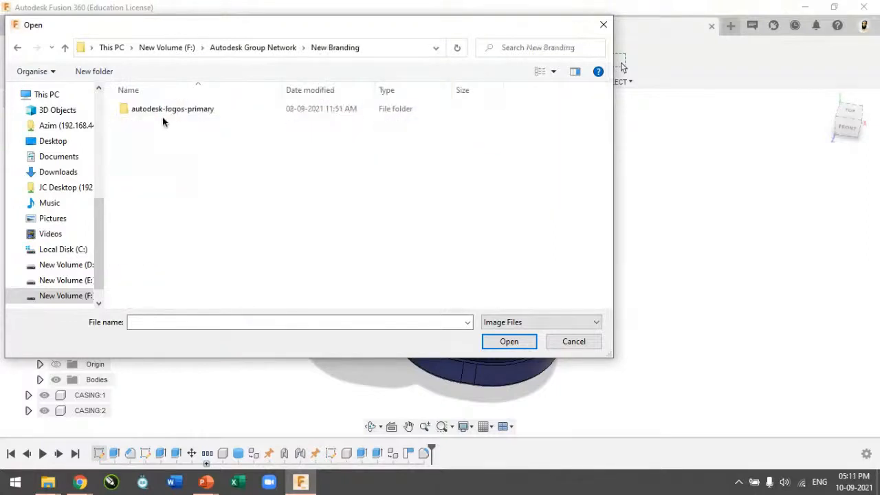
double_click(163, 110)
double_click(169, 122)
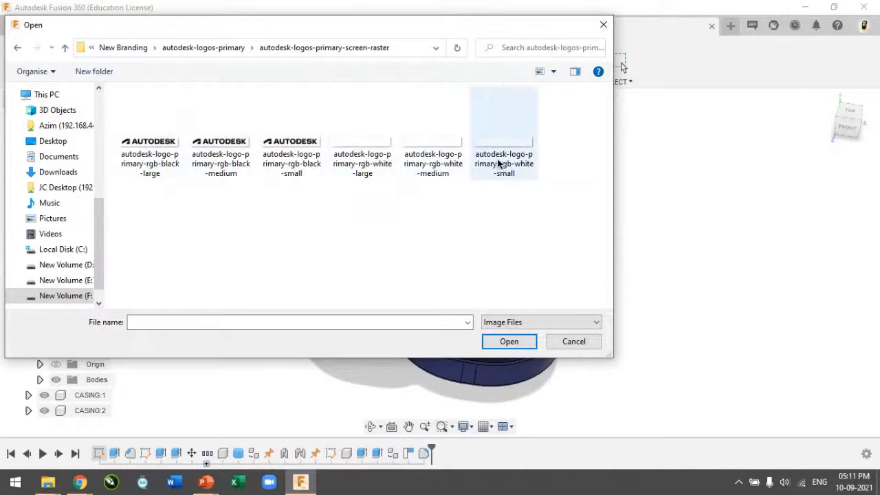
double_click(450, 144)
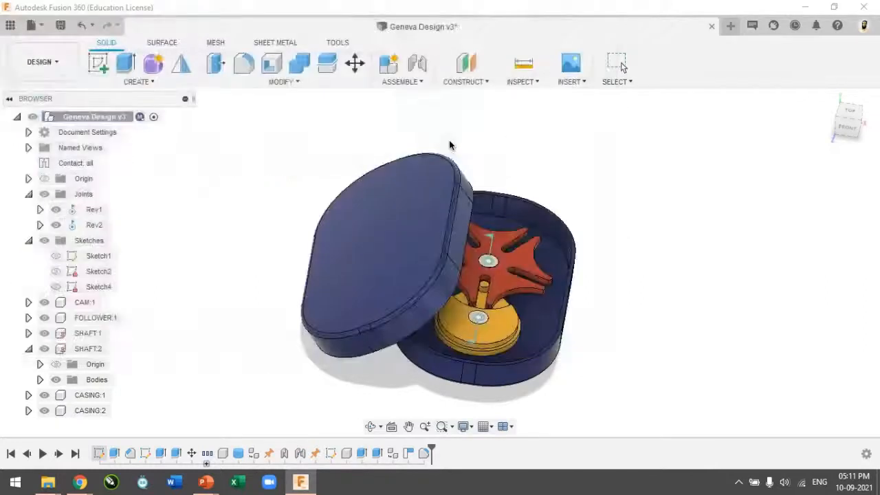
- Place the logo decal on the tilted lid's outer face with a Z angle of 90 deg and enlarge it along the lid
click(418, 264)
drag(386, 276, 345, 257)
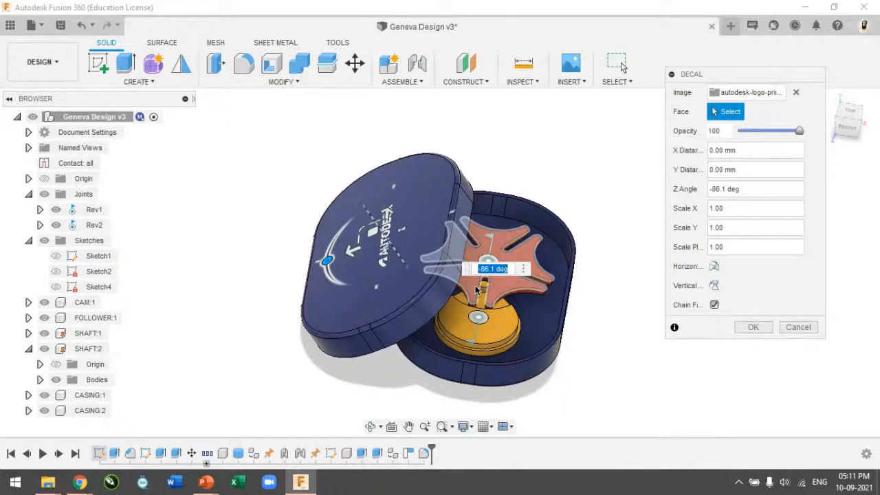
text(0)
key(Return)
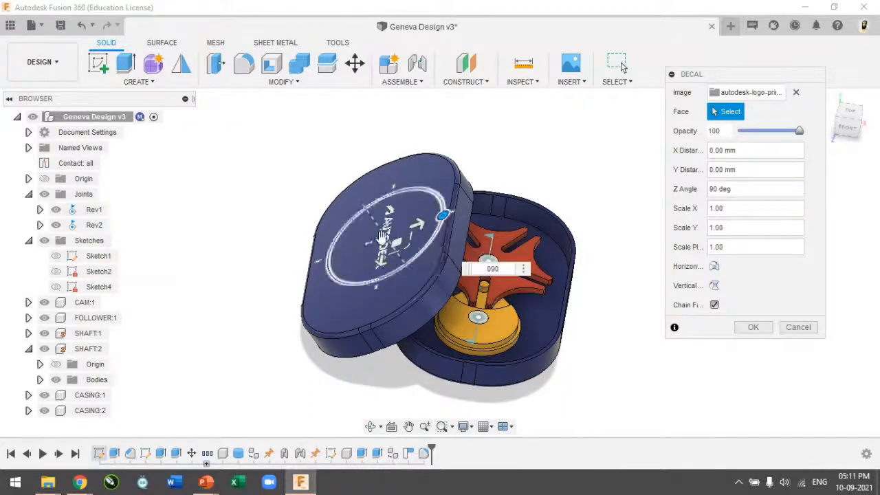
scroll(404, 244, up, 4)
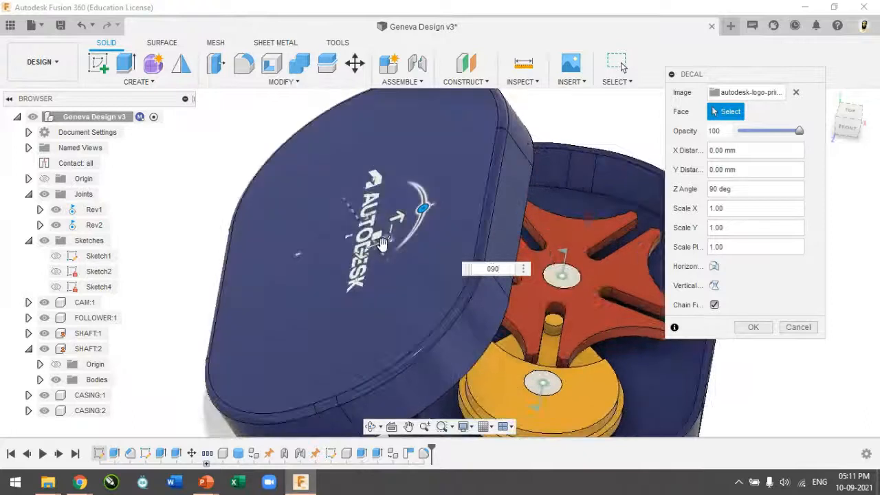
drag(379, 242, 401, 271)
click(754, 327)
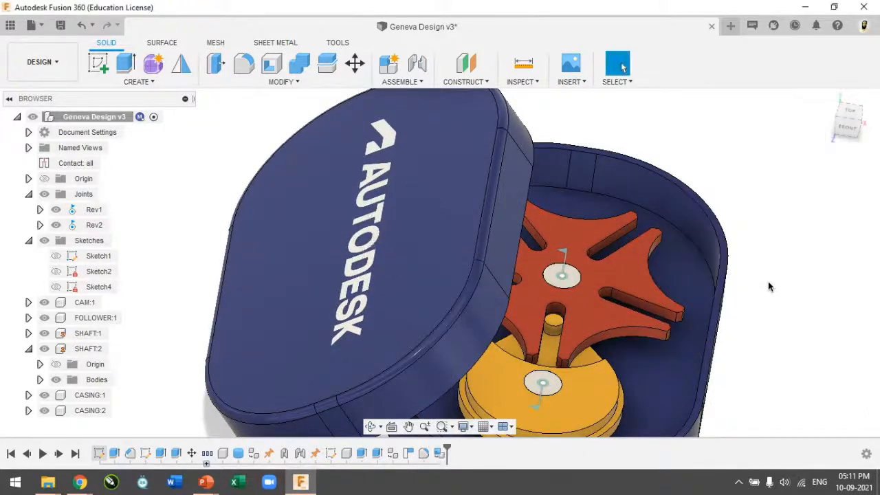
- Return the model to its home view and save the design as a new version
scroll(770, 294, down, 3)
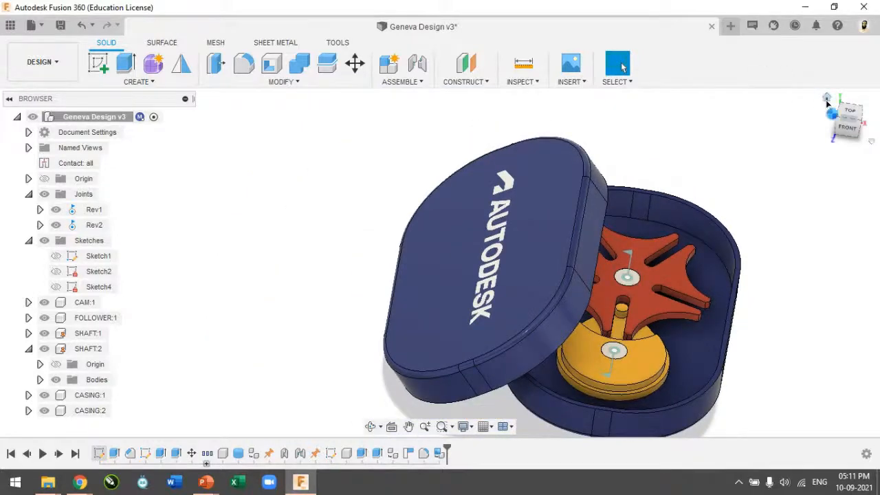
click(827, 99)
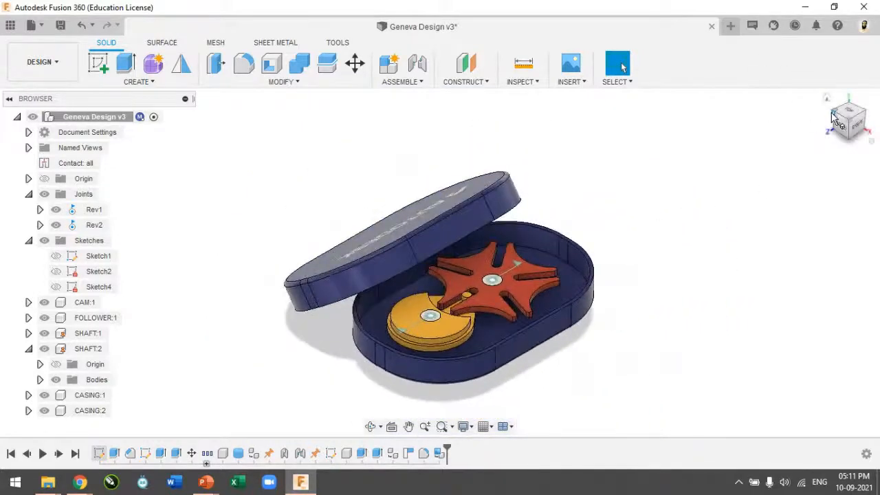
click(832, 116)
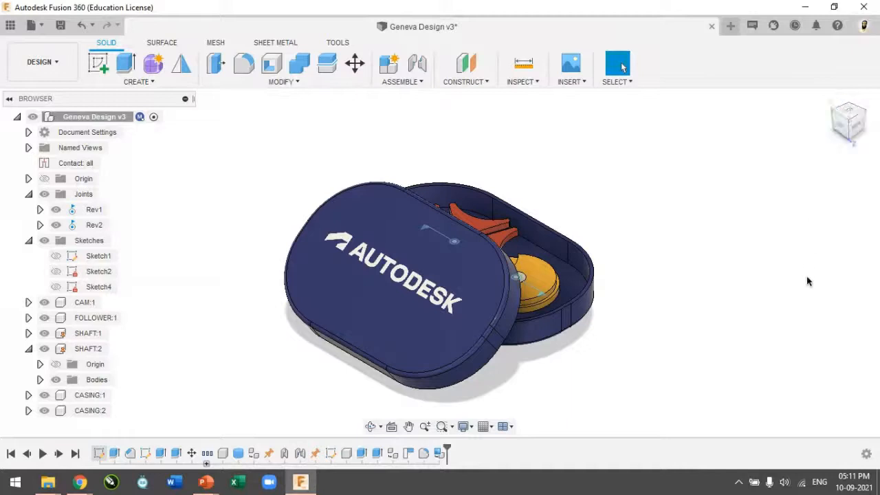
click(856, 129)
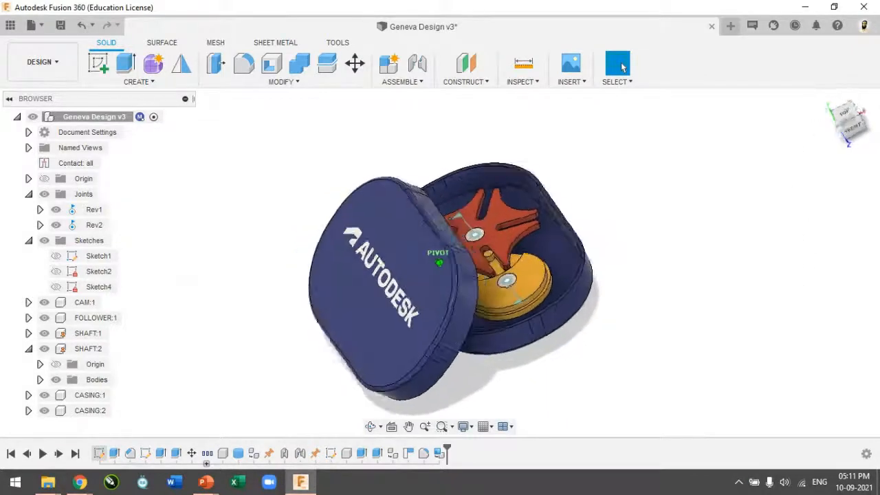
click(826, 98)
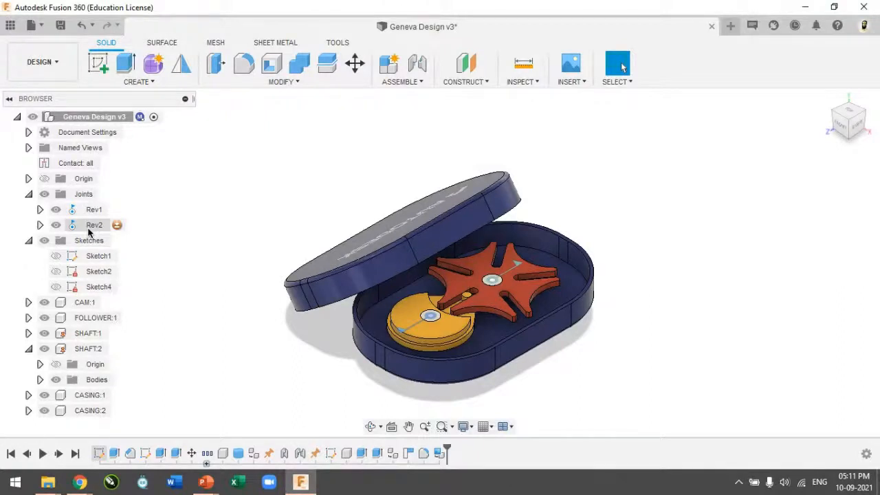
key(ctrl+s)
click(437, 260)
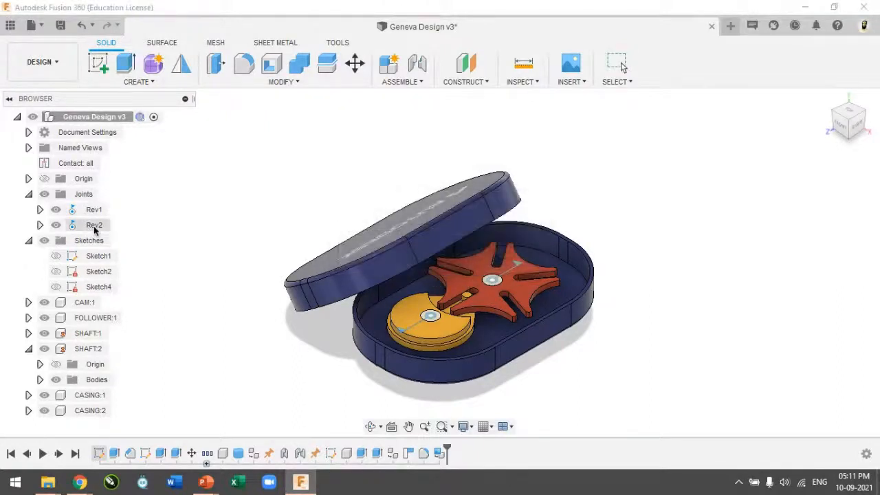
- Animate the mechanism from the Rev2 joint so the cam drives the follower inside the casing
right_click(94, 229)
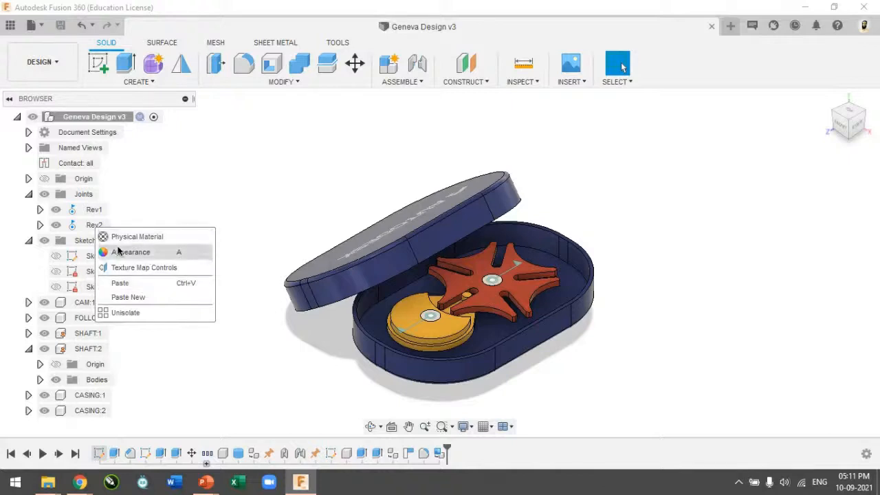
right_click(87, 231)
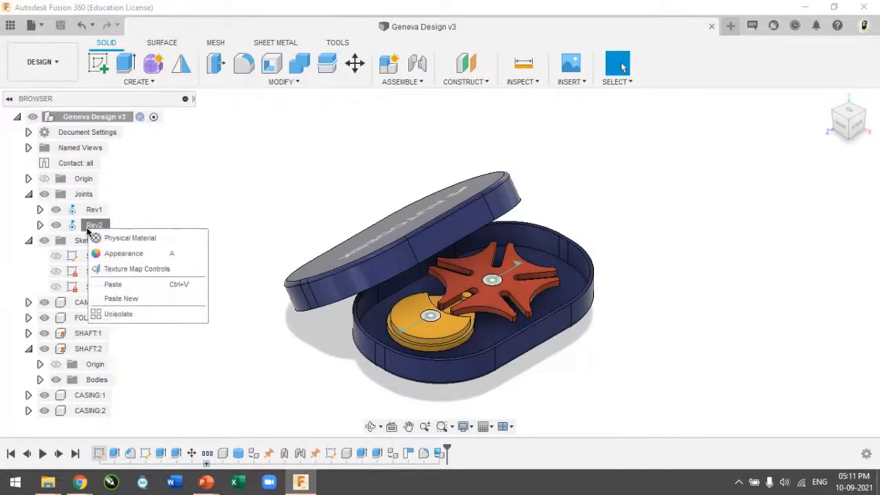
click(96, 226)
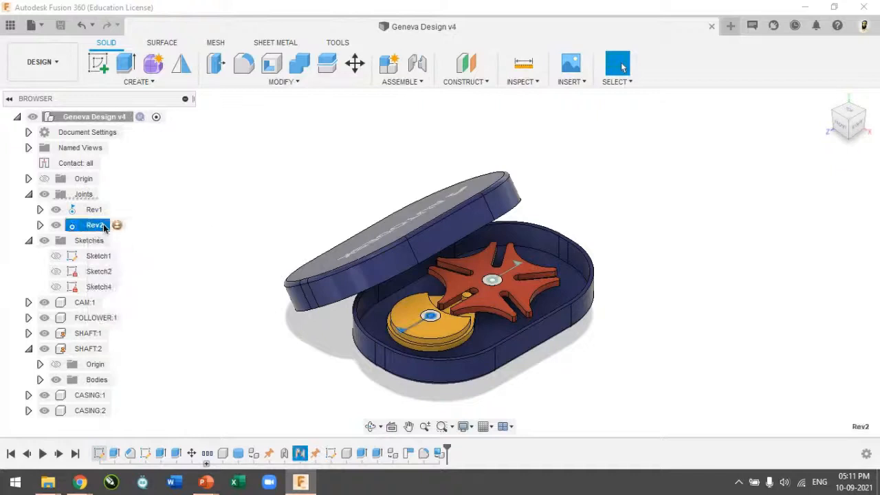
right_click(93, 228)
click(145, 348)
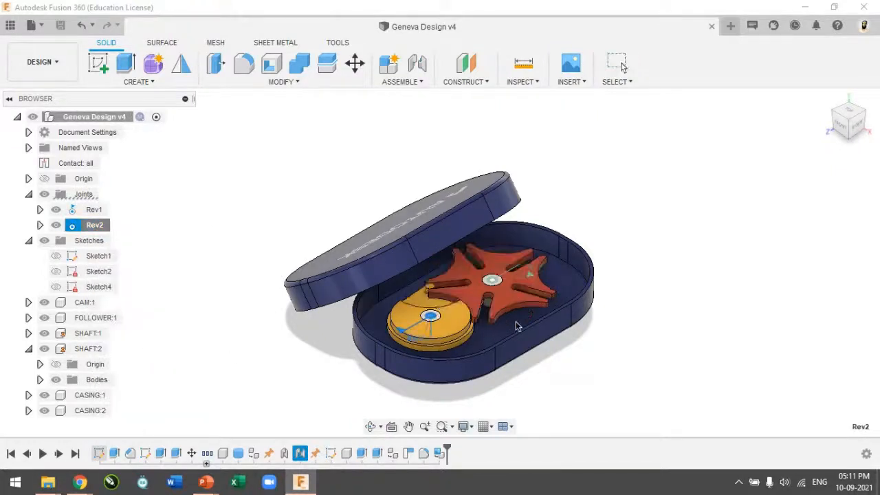
scroll(515, 321, up, 5)
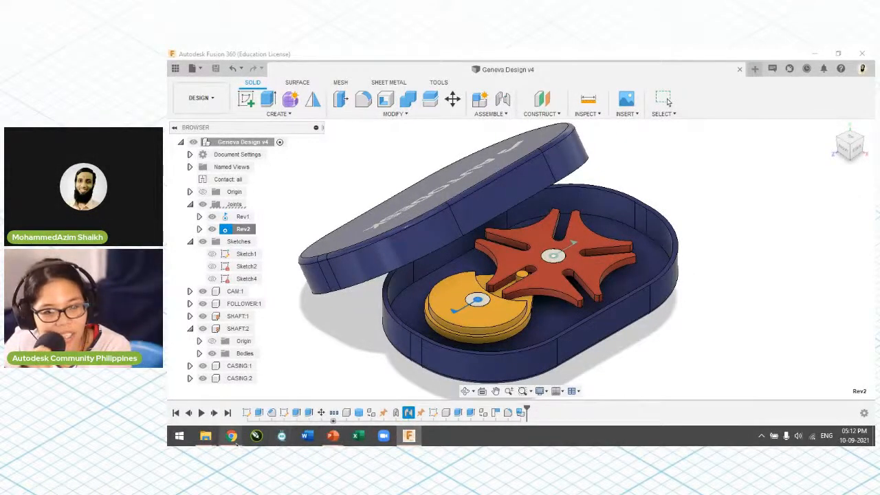
- Switch to the PowerPoint slide show with the Geneva part drawings, checking the viewer comments in StreamYard before returning to the slide
mouse_move(232, 438)
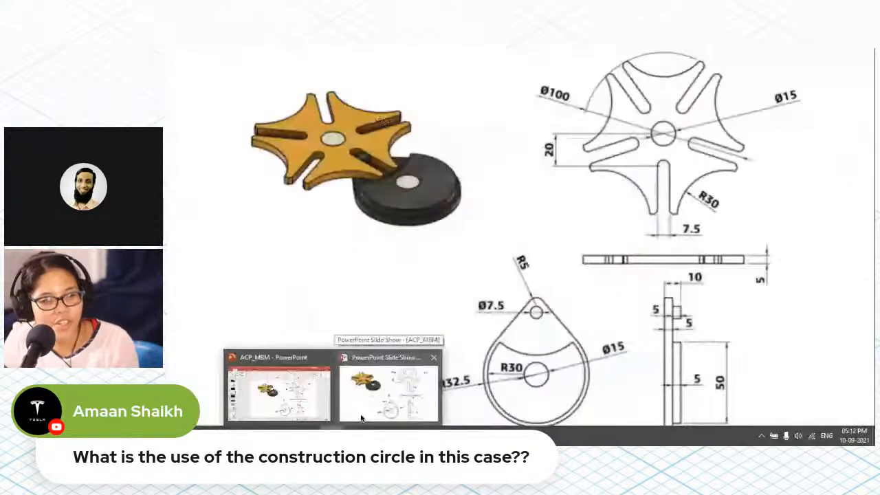
click(361, 417)
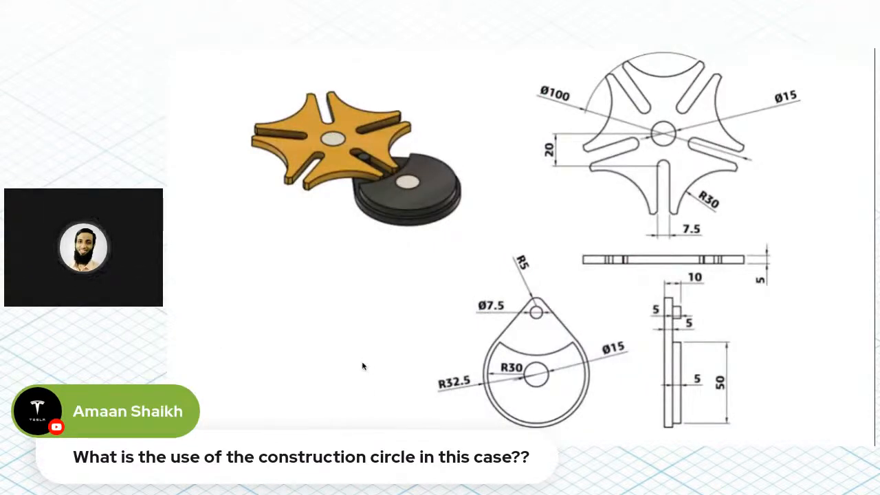
key(alt+Tab)
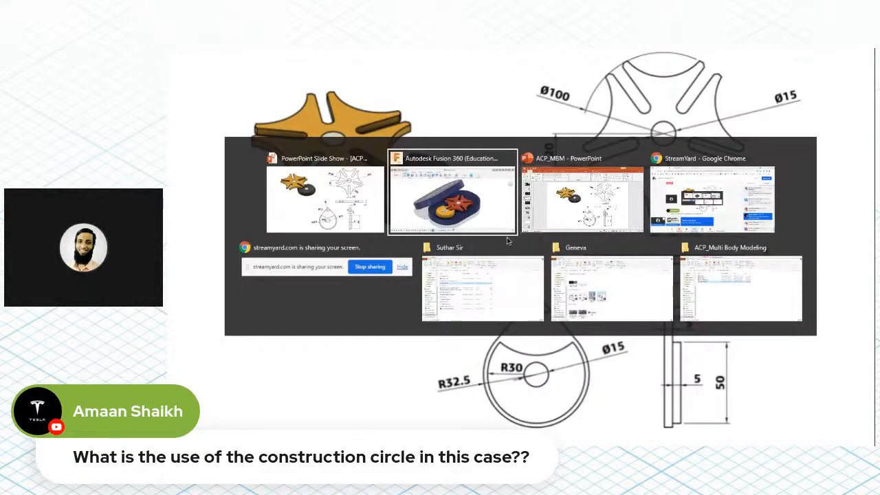
click(673, 211)
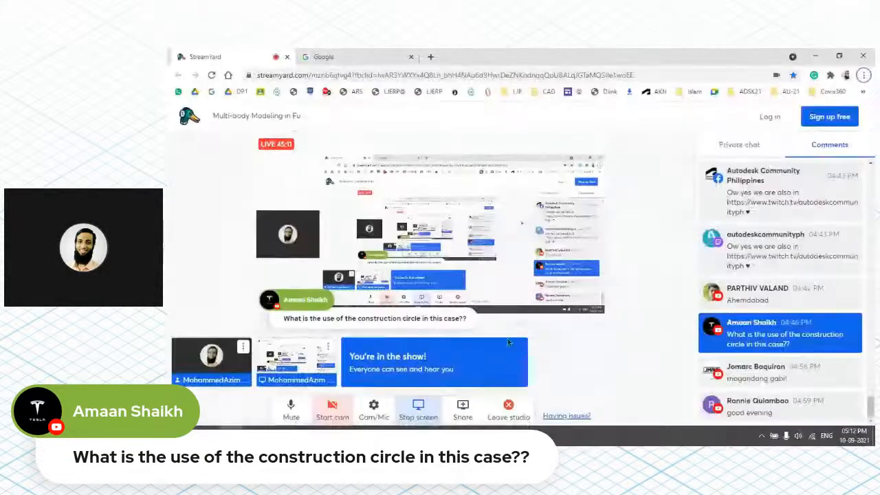
key(alt+Tab)
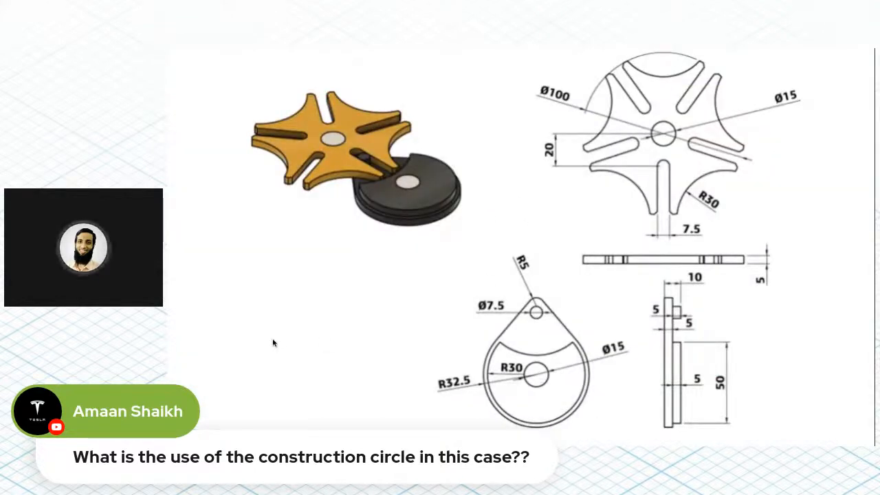